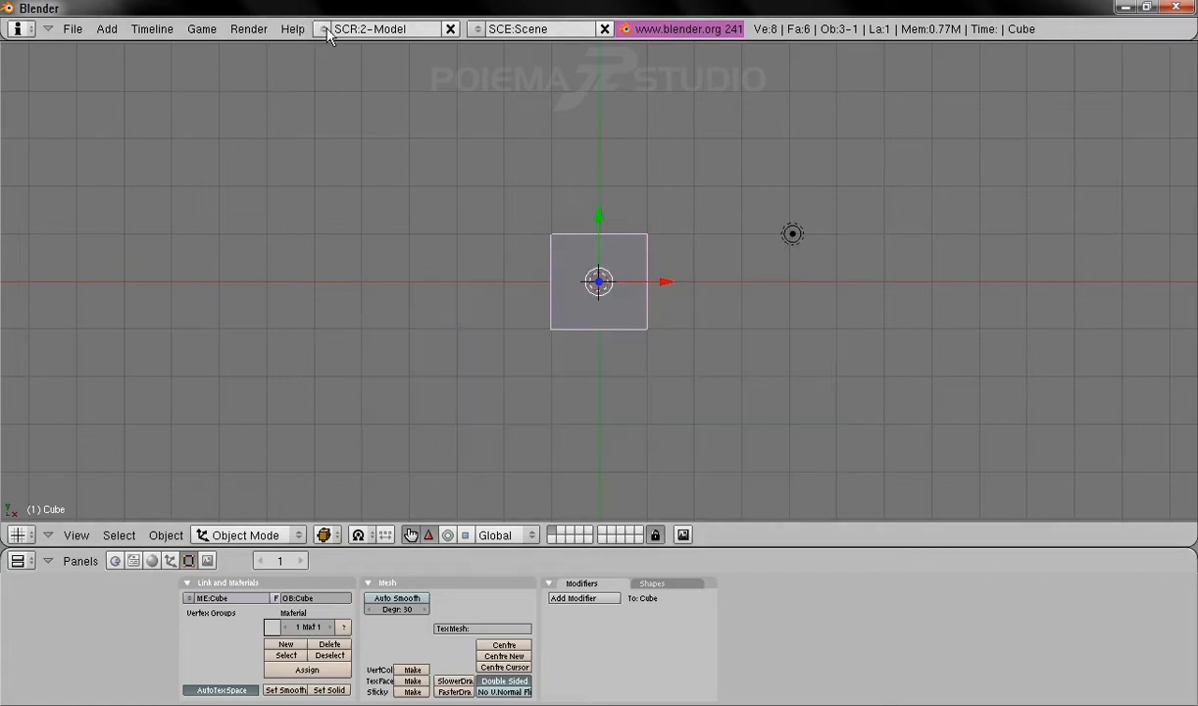
Step: Switch to the 7-Animasi screen layout and collapse the curve editor and timeline to enlarge the 3D view
{"action": "left_click", "coordinate": [324, 29]}
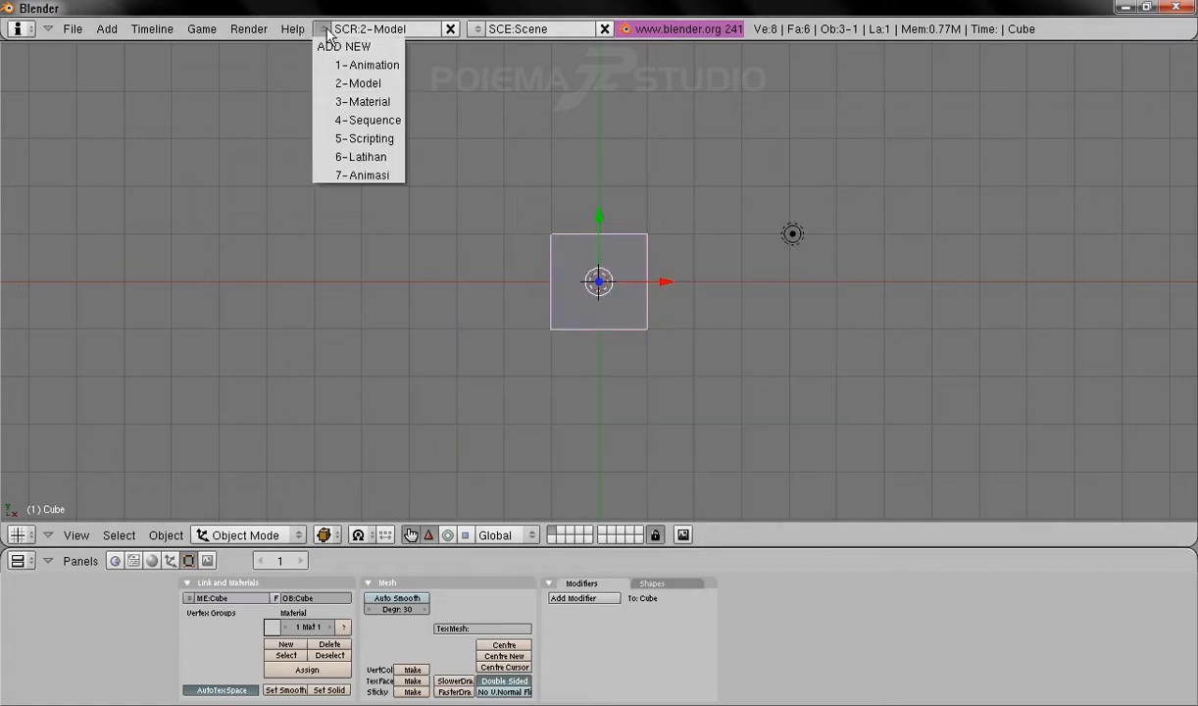
{"action": "left_click", "coordinate": [378, 176]}
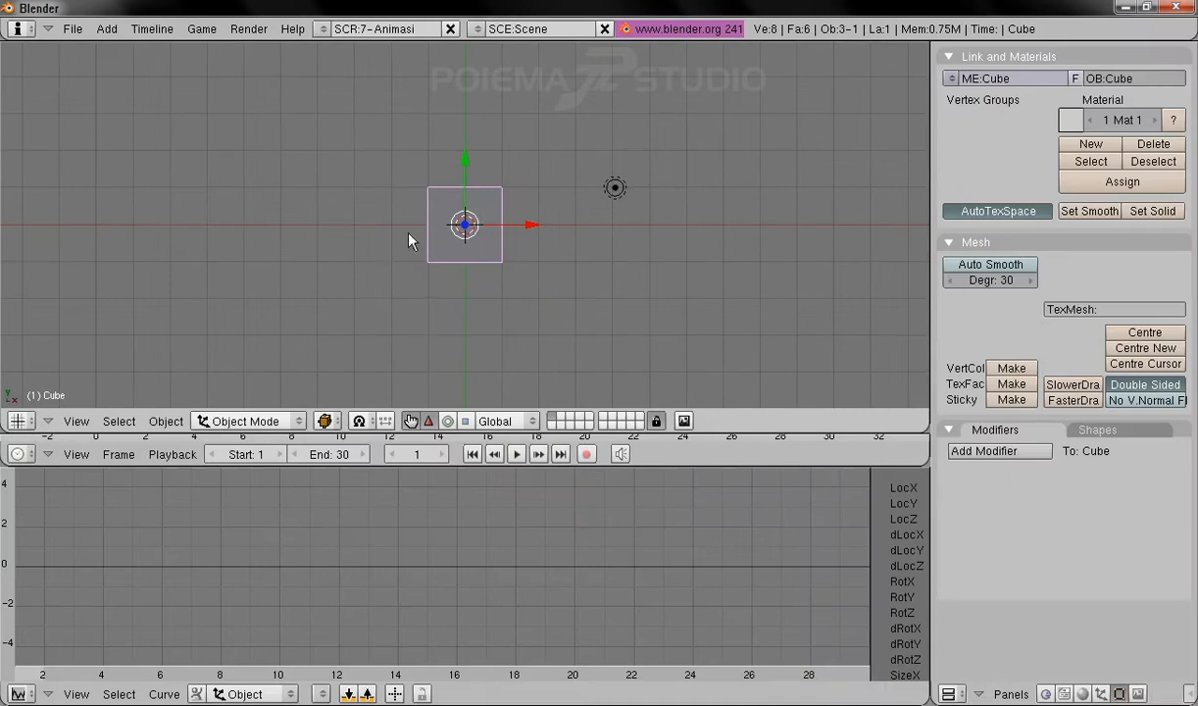
{"action": "left_click_drag", "start_coordinate": [653, 467], "coordinate": [655, 649]}
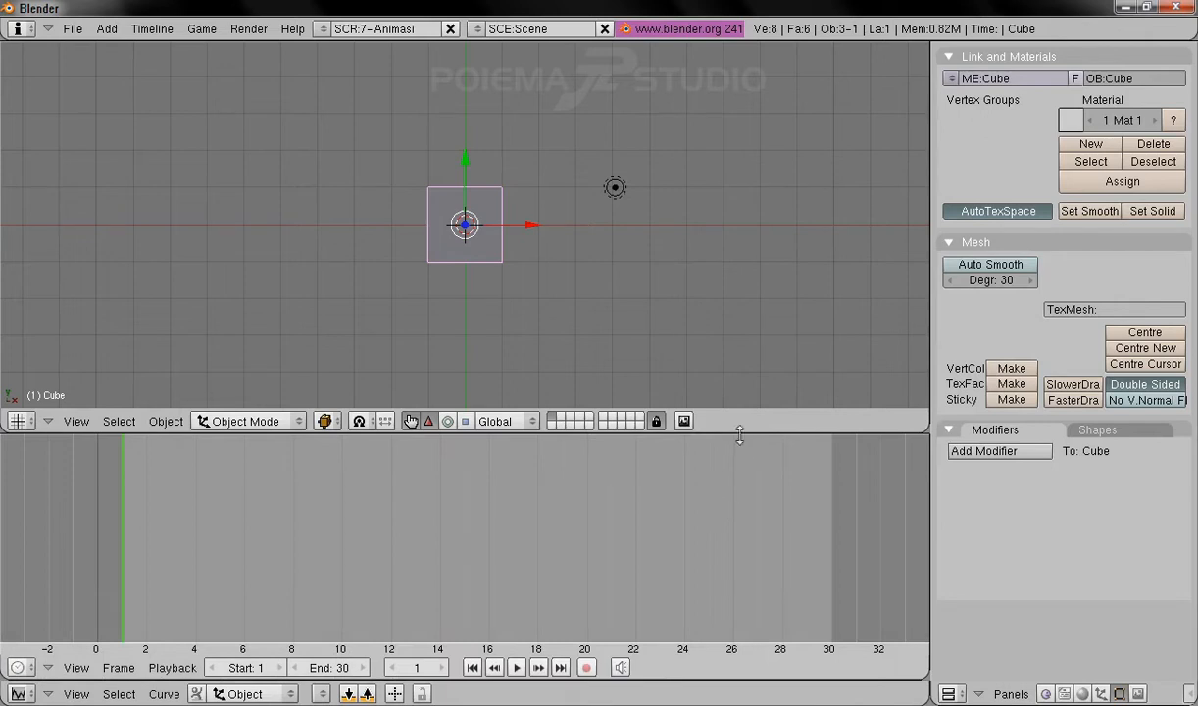
{"action": "left_click_drag", "start_coordinate": [742, 440], "coordinate": [716, 632]}
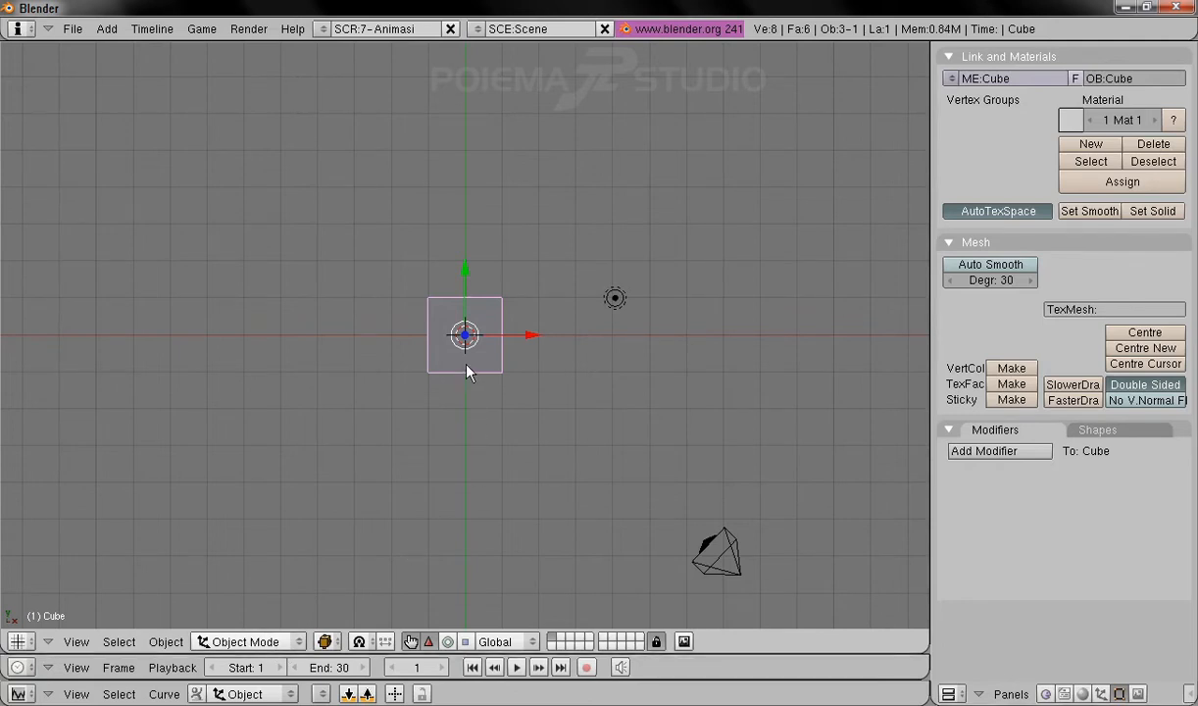
Step: Delete the default cube and add an armature at the origin in top view
{"action": "key", "text": "x"}
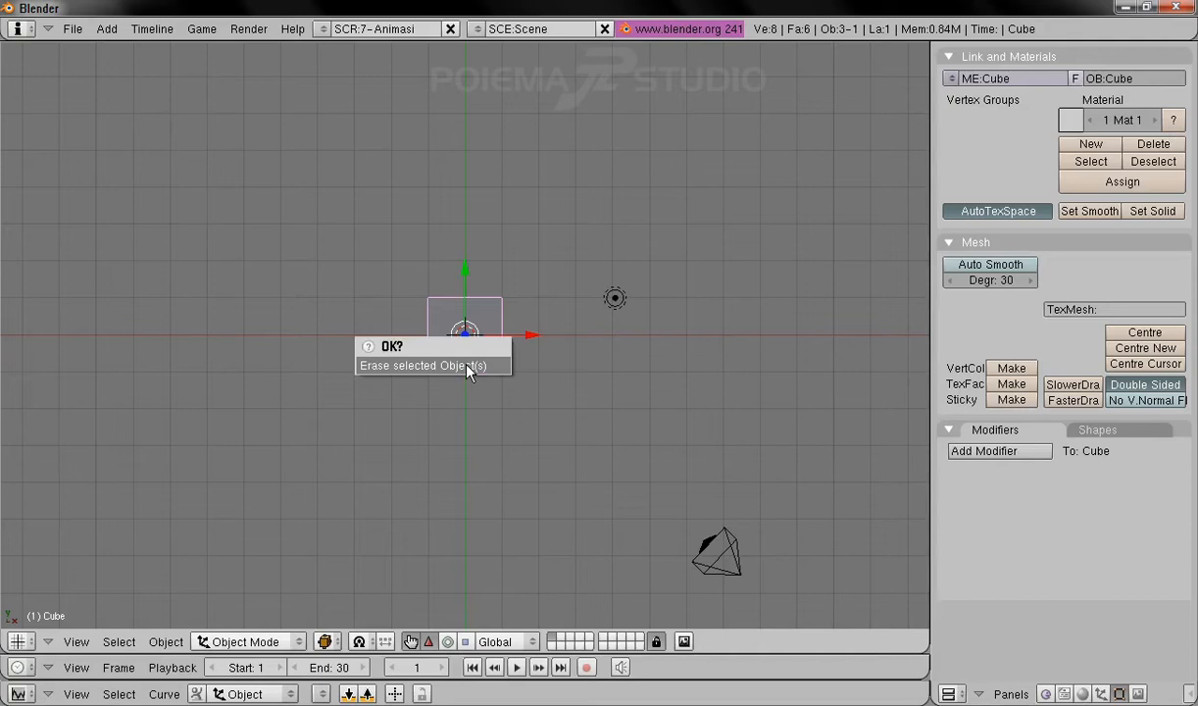
{"action": "left_click", "coordinate": [469, 366]}
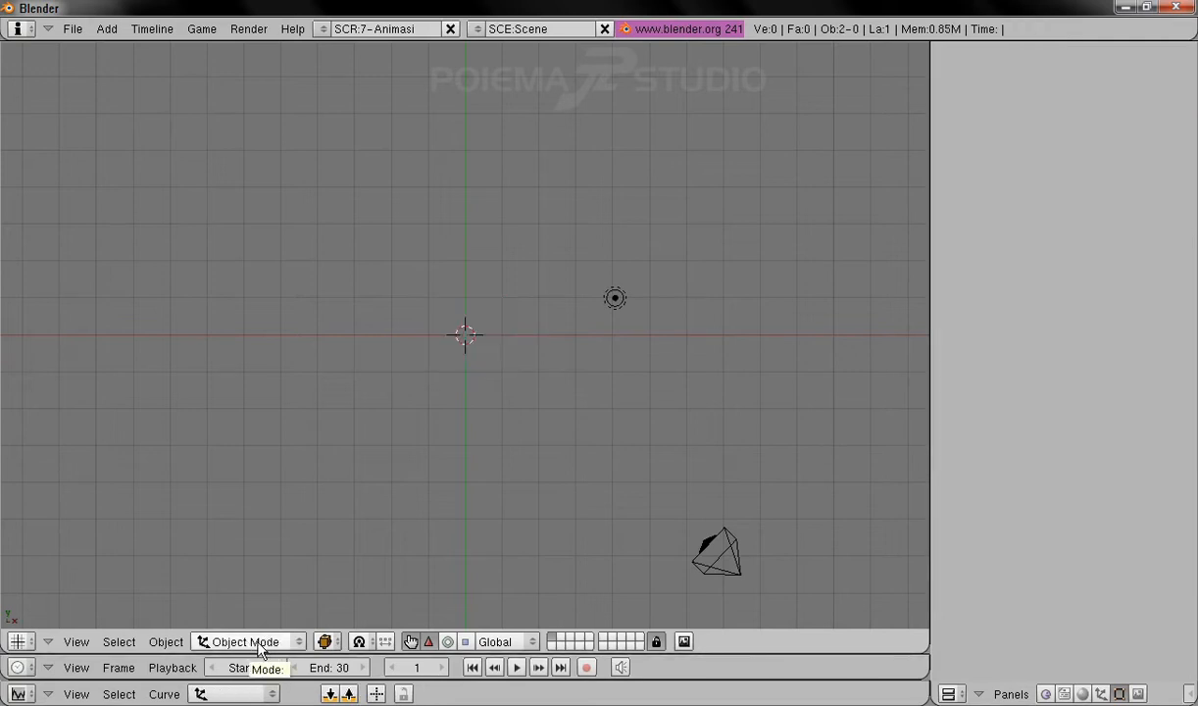
{"action": "left_click", "coordinate": [77, 642]}
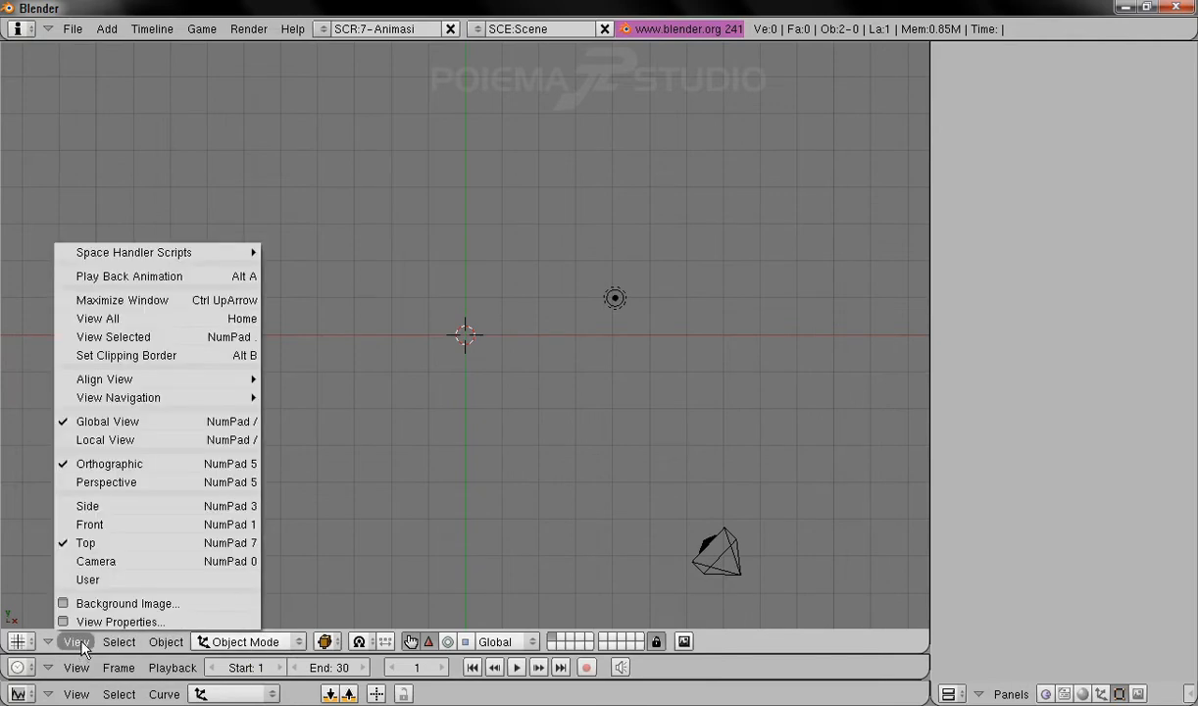
{"action": "left_click", "coordinate": [89, 542]}
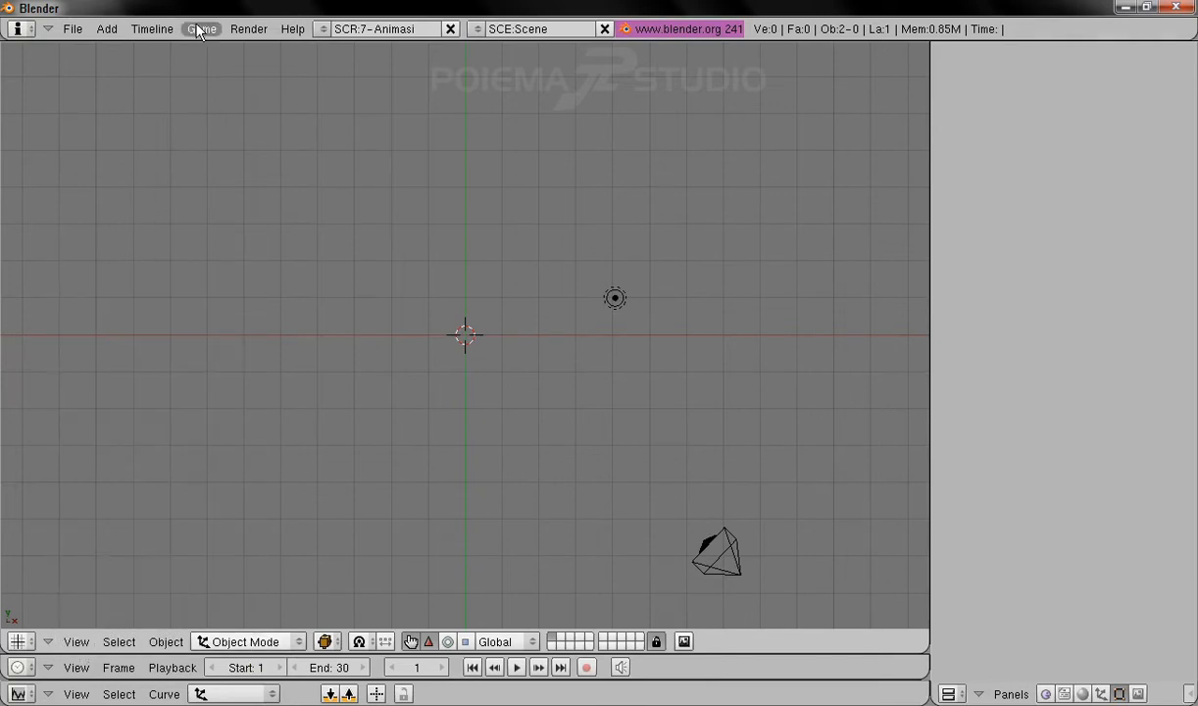
{"action": "left_click", "coordinate": [106, 29]}
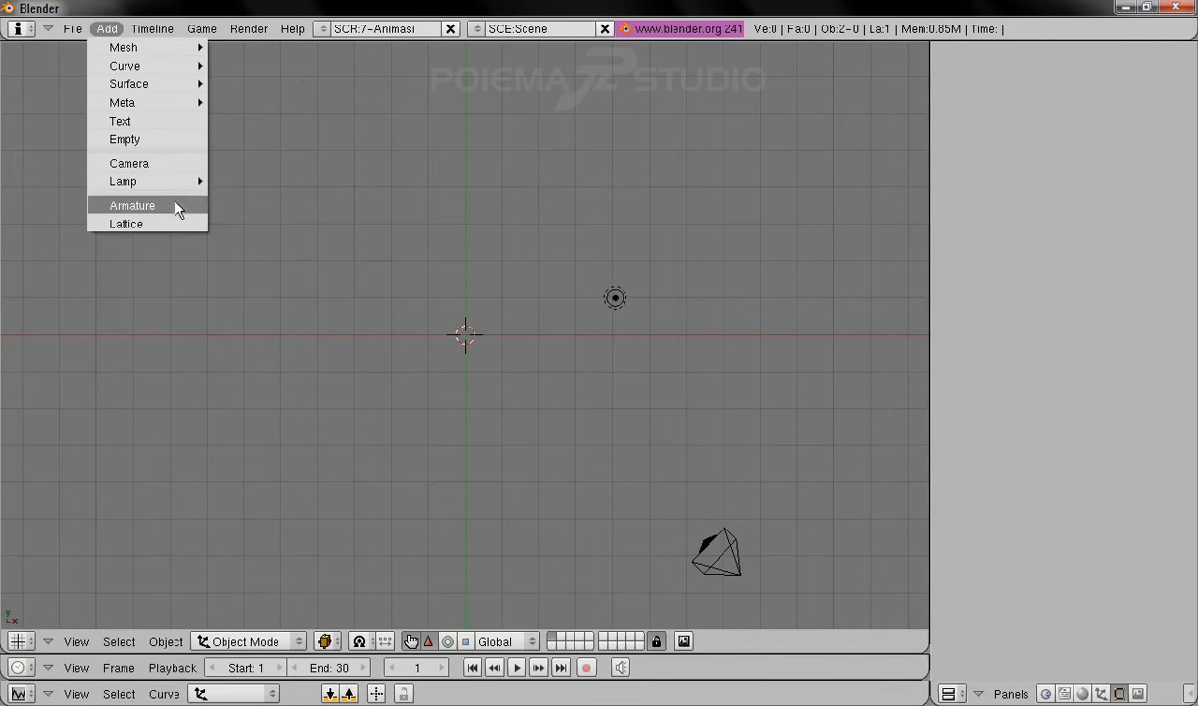
{"action": "left_click", "coordinate": [177, 206]}
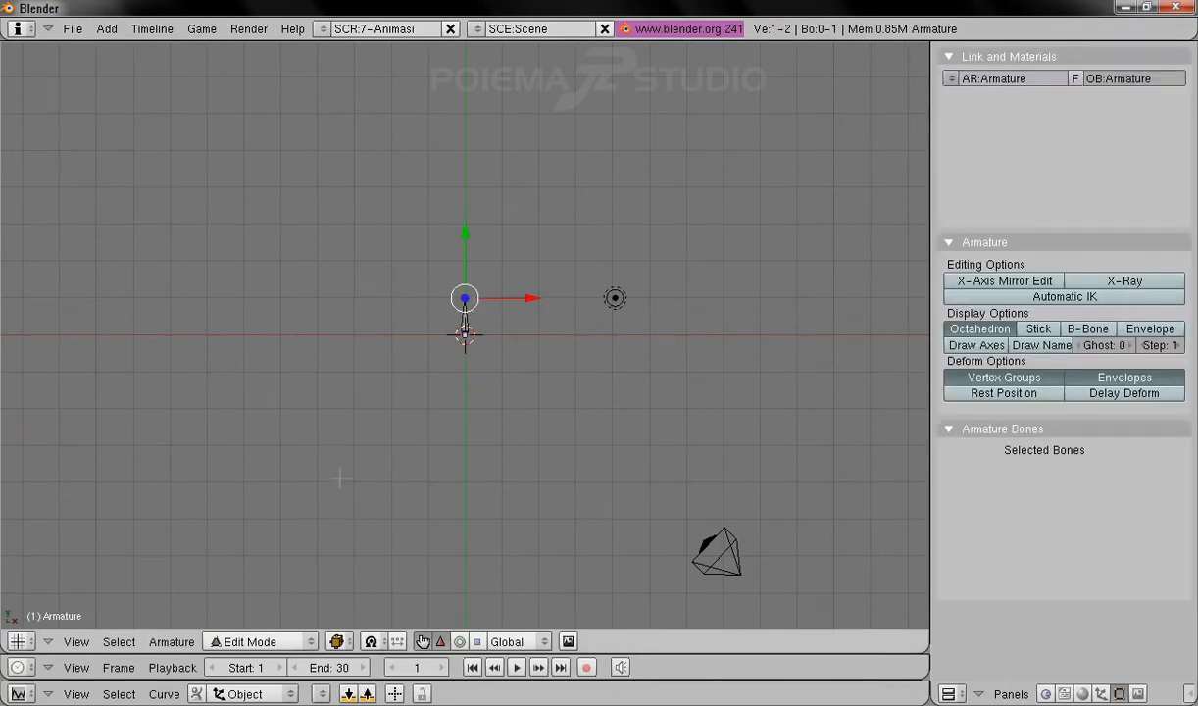
Step: Return the armature to Object Mode and display its Transform Properties at an enlarged size
{"action": "left_click", "coordinate": [267, 641]}
{"action": "left_click", "coordinate": [279, 621]}
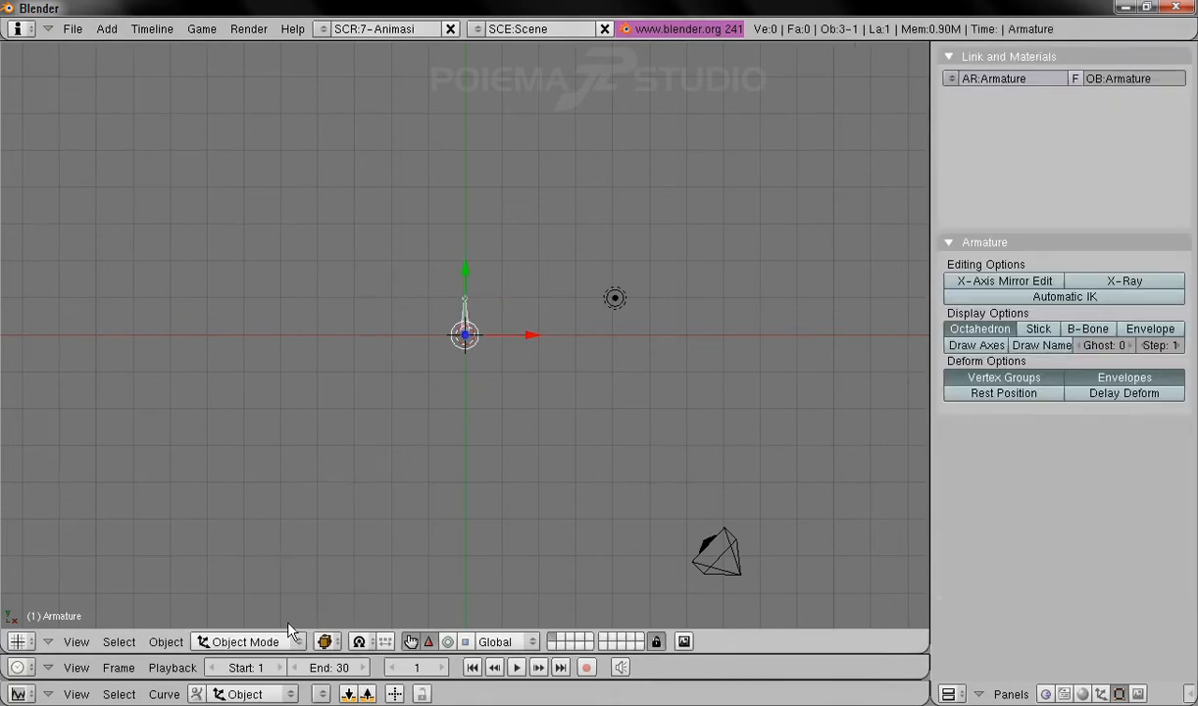
{"action": "left_click", "coordinate": [165, 641]}
{"action": "left_click", "coordinate": [187, 619]}
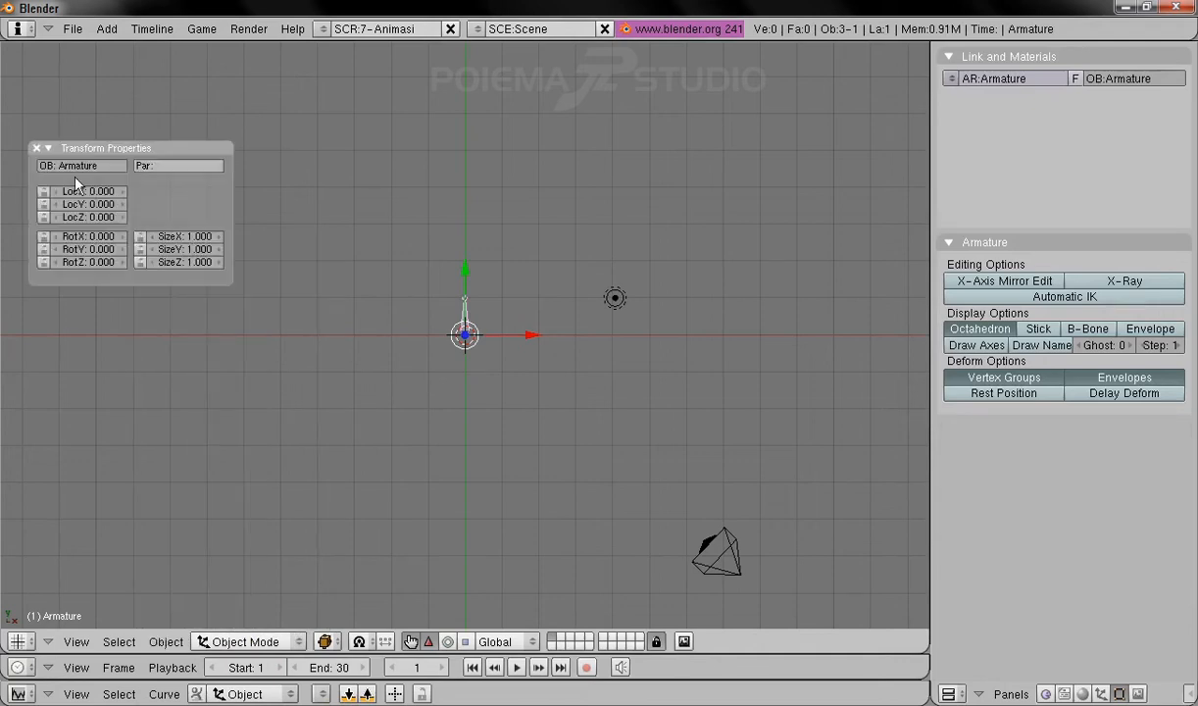
{"action": "key", "text": "KP_Add"}
{"action": "key", "text": "KP_Add"}
{"action": "key", "text": "KP_Add"}
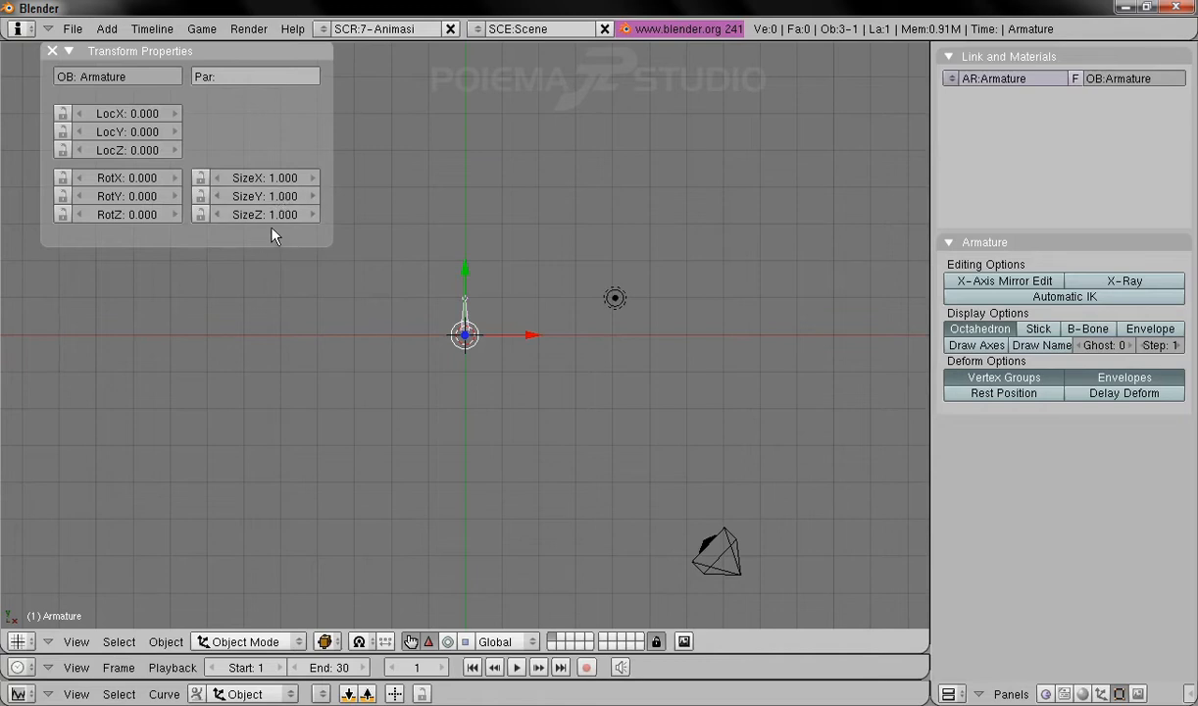
Step: In Edit Mode, stand the armature's bone upright by setting its tip to Y 0 and Z 2
{"action": "left_click", "coordinate": [247, 641]}
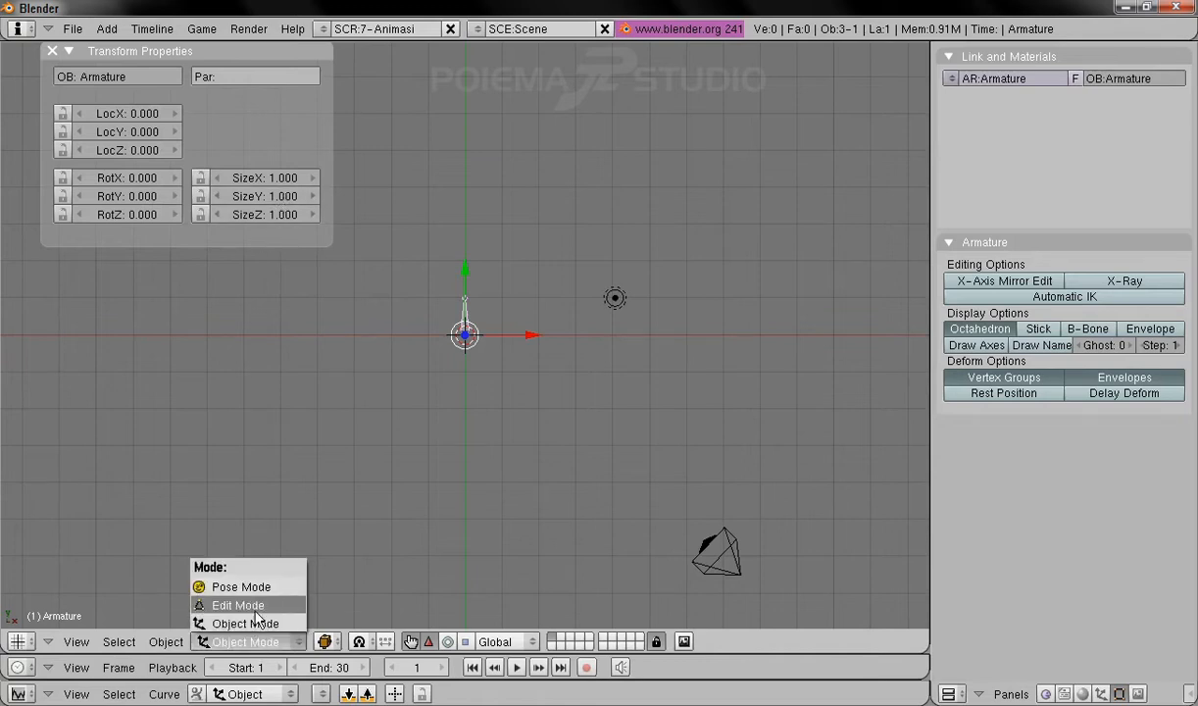
{"action": "left_click", "coordinate": [252, 601]}
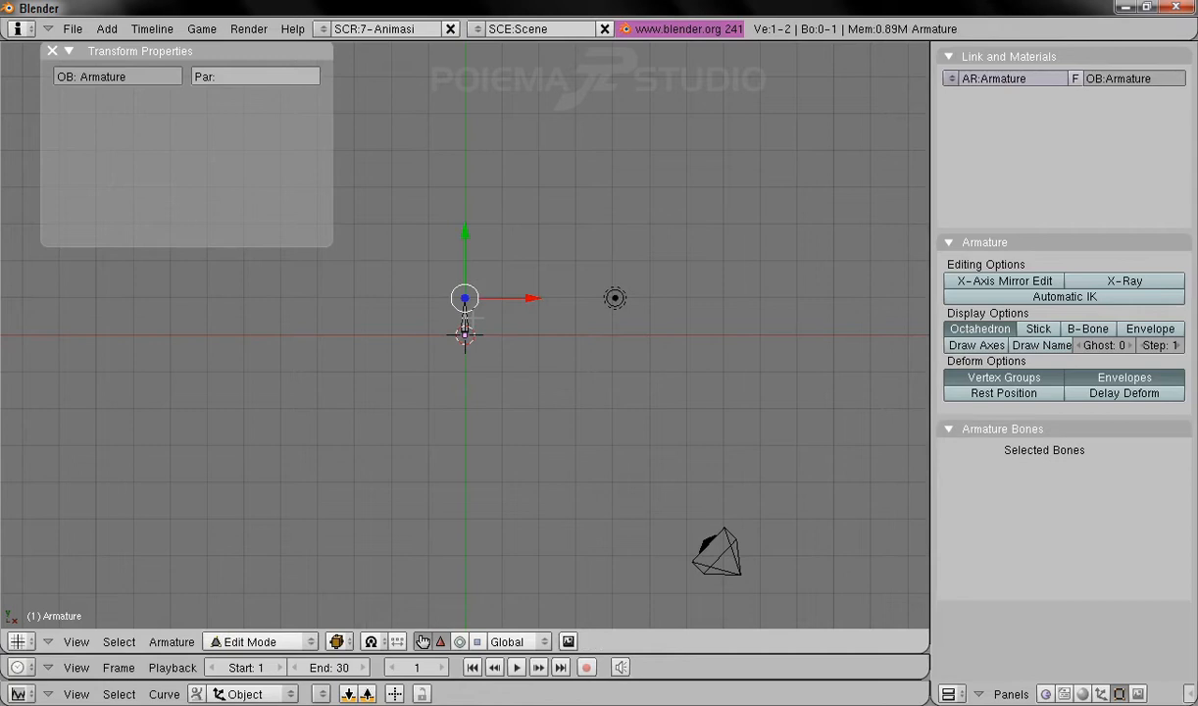
{"action": "right_click", "coordinate": [464, 315]}
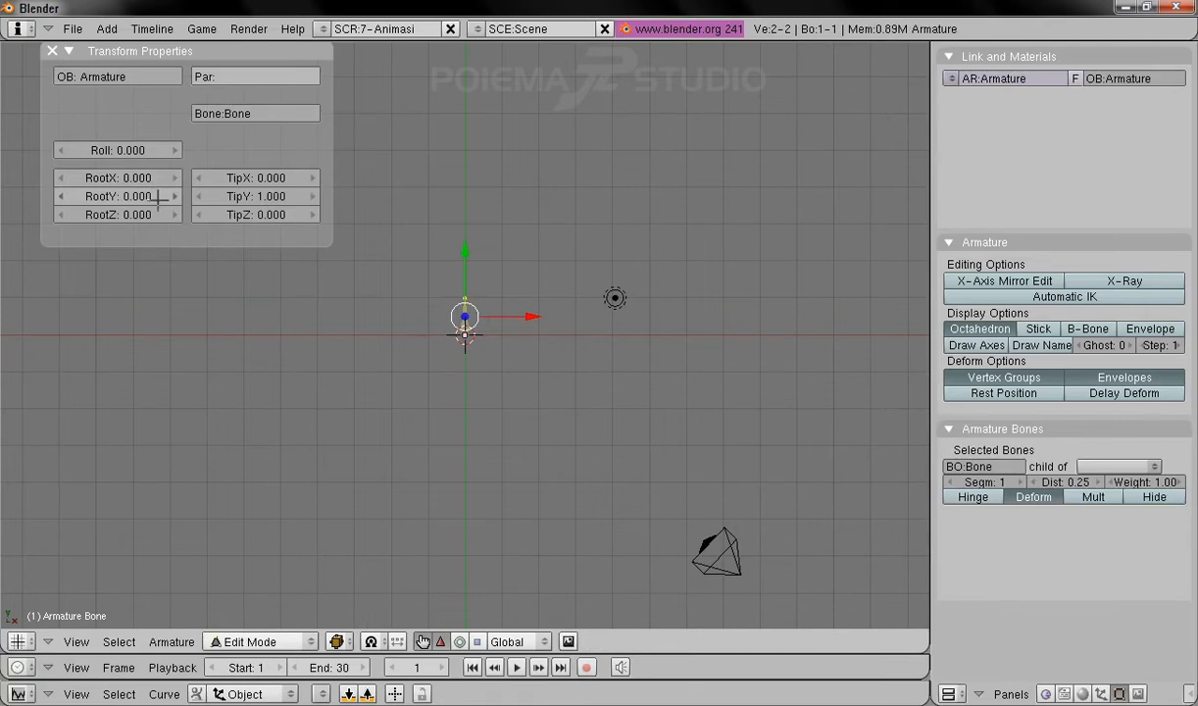
{"action": "left_click", "coordinate": [273, 197]}
{"action": "type", "text": "0"}
{"action": "key", "text": "Tab"}
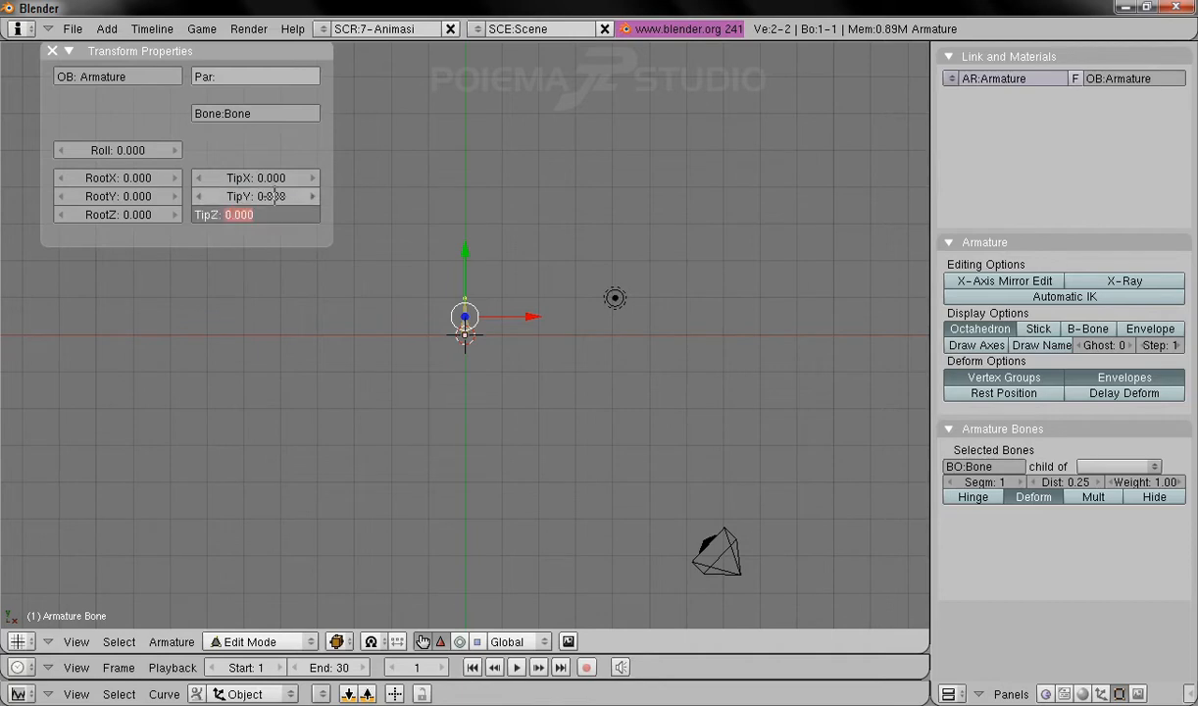
{"action": "type", "text": "2"}
{"action": "key", "text": "Return"}
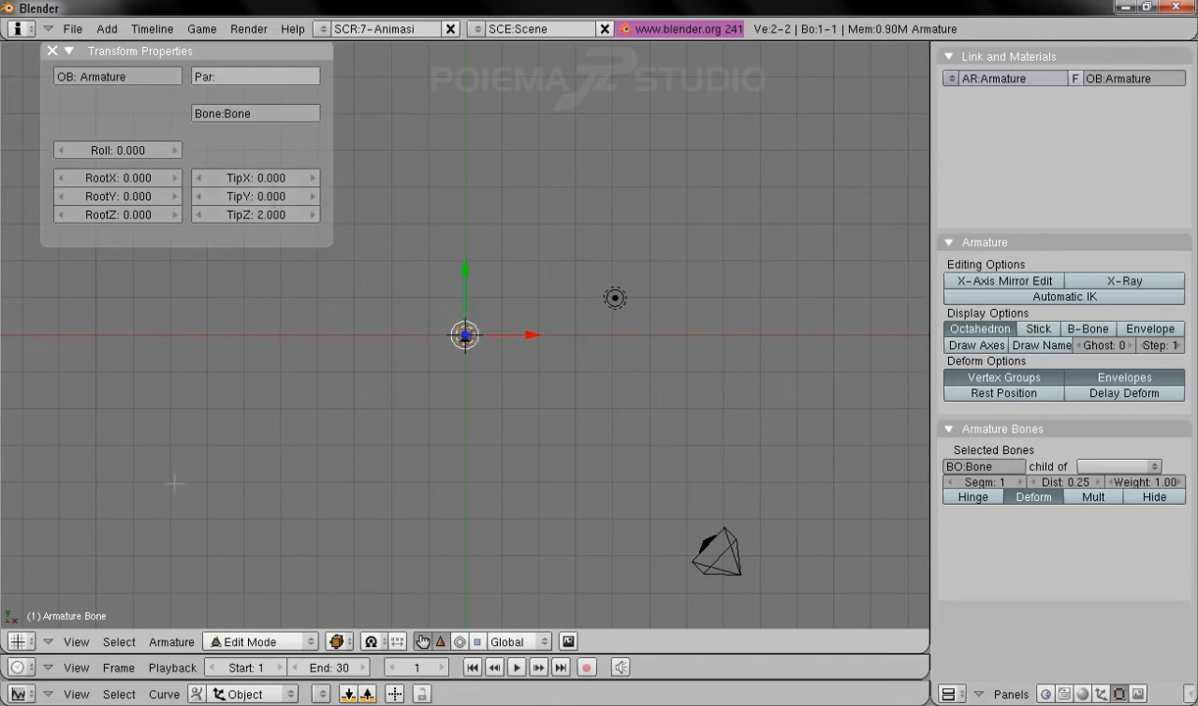
Step: In front view, extrude a second bone from the first bone's tip, ending at about X -0.37, Z 3.91
{"action": "left_click", "coordinate": [76, 641]}
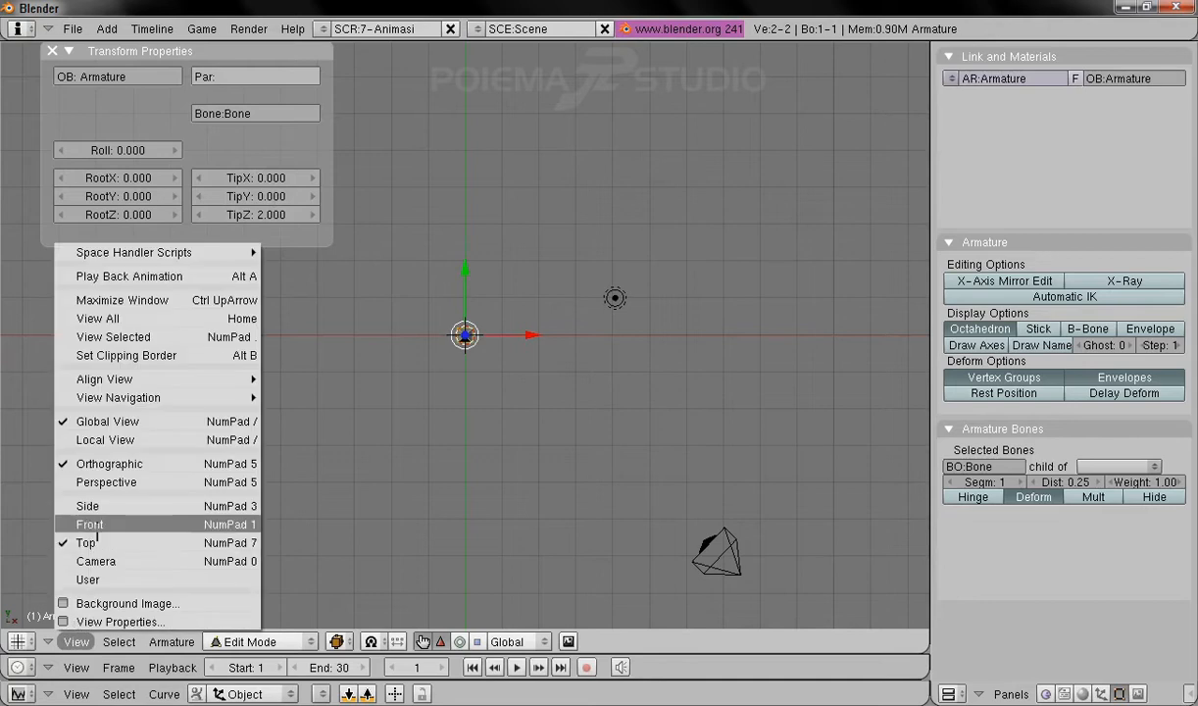
{"action": "left_click", "coordinate": [89, 525]}
{"action": "middle_click_drag", "start_coordinate": [568, 358], "coordinate": [573, 492], "text": "shift"}
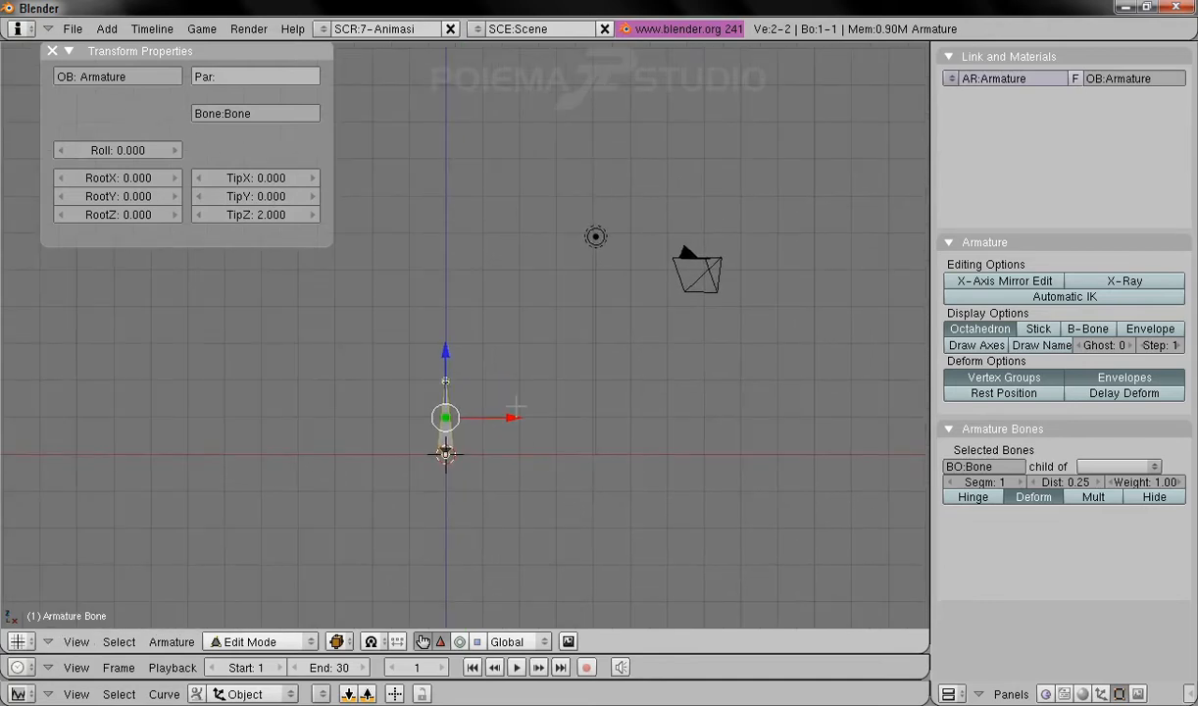
{"action": "scroll", "coordinate": [515, 392], "scroll_direction": "up", "scroll_amount": 1}
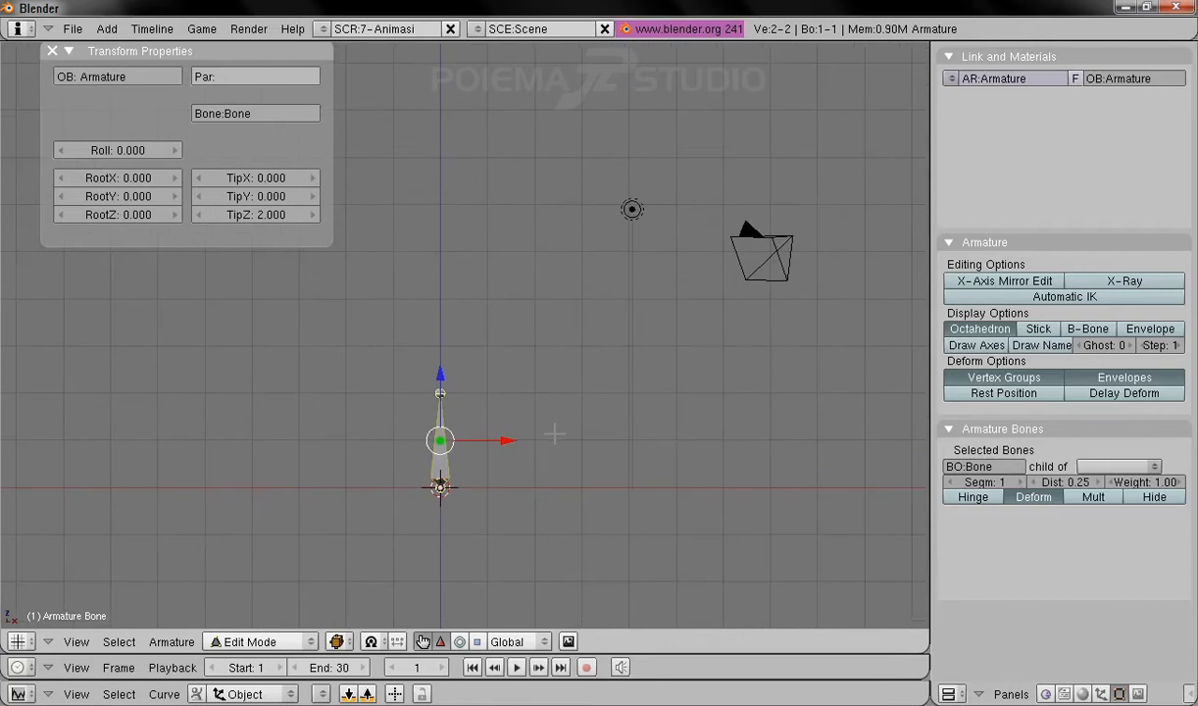
{"action": "right_click", "coordinate": [440, 394]}
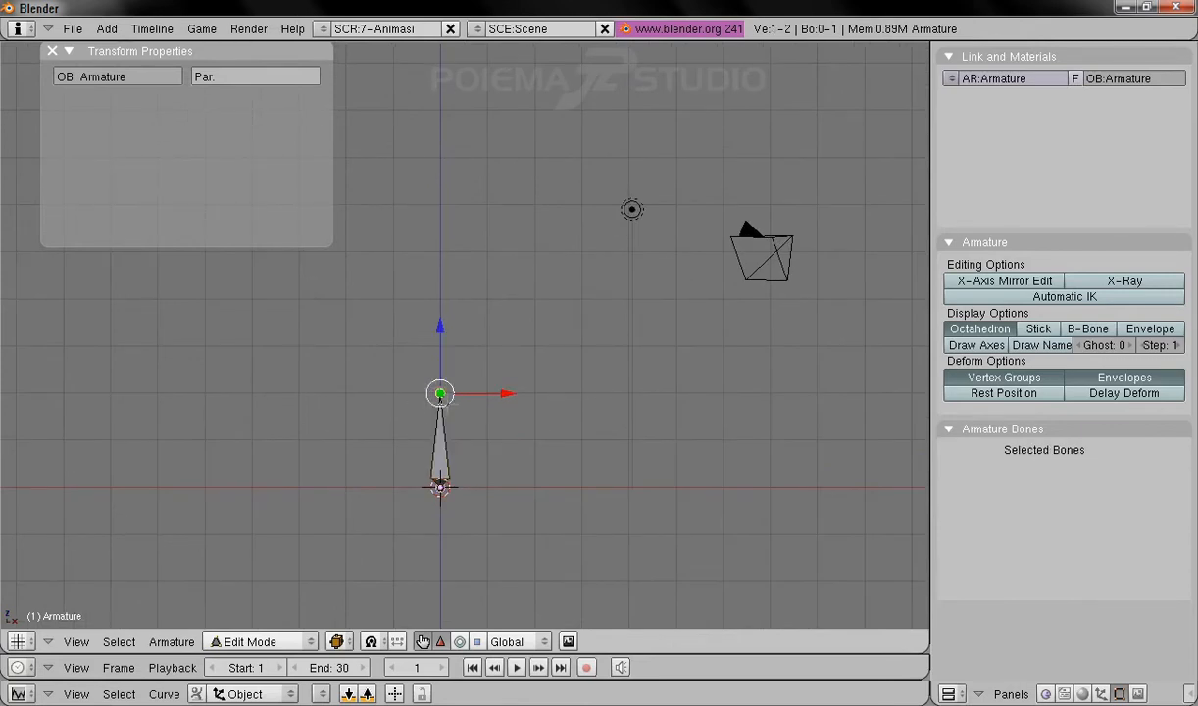
{"action": "left_click", "coordinate": [169, 641]}
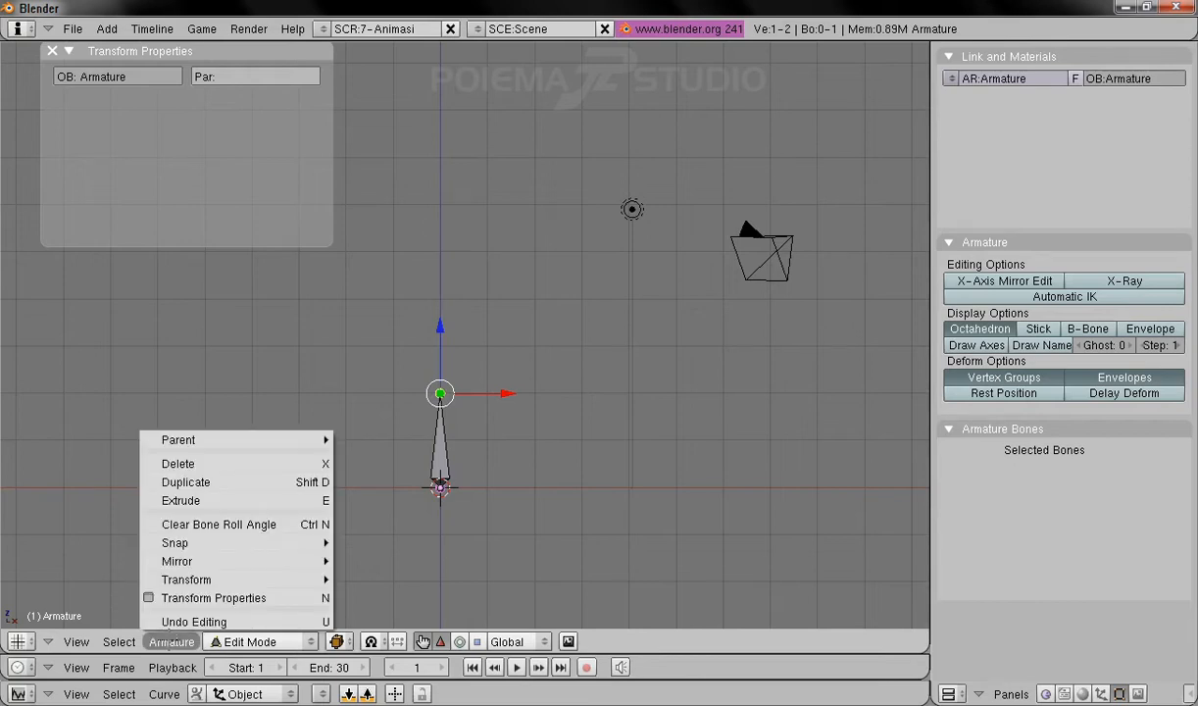
{"action": "left_click", "coordinate": [232, 500]}
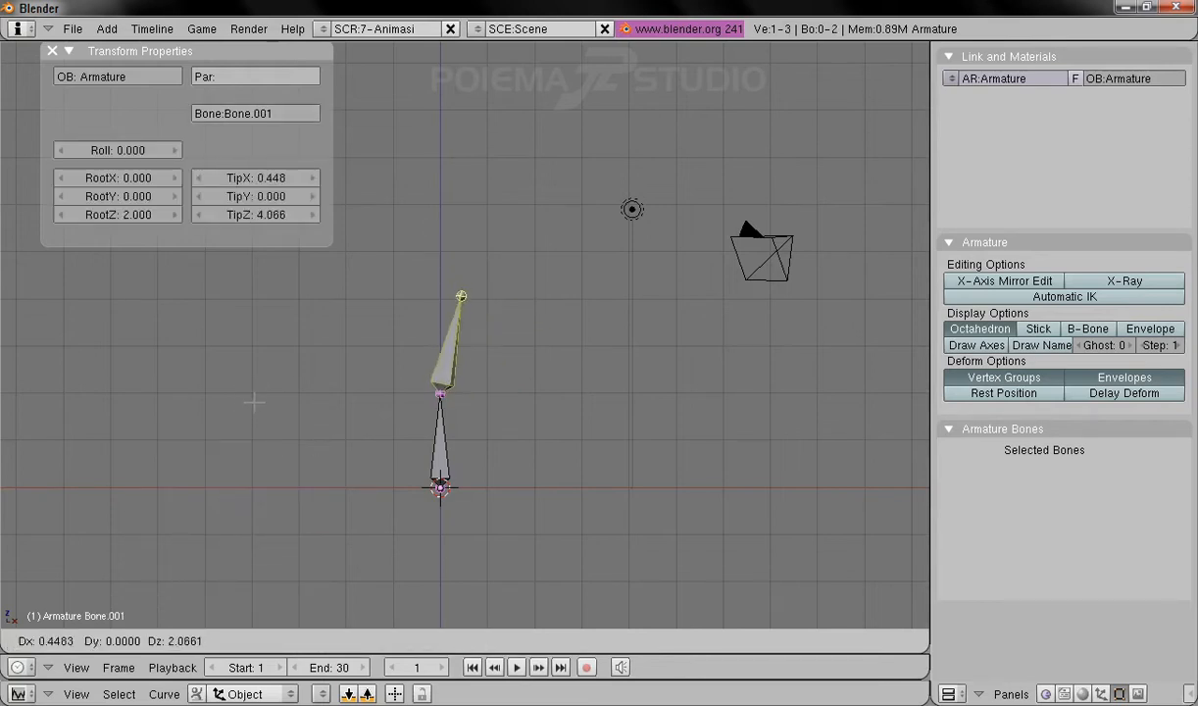
{"action": "left_click", "coordinate": [216, 410]}
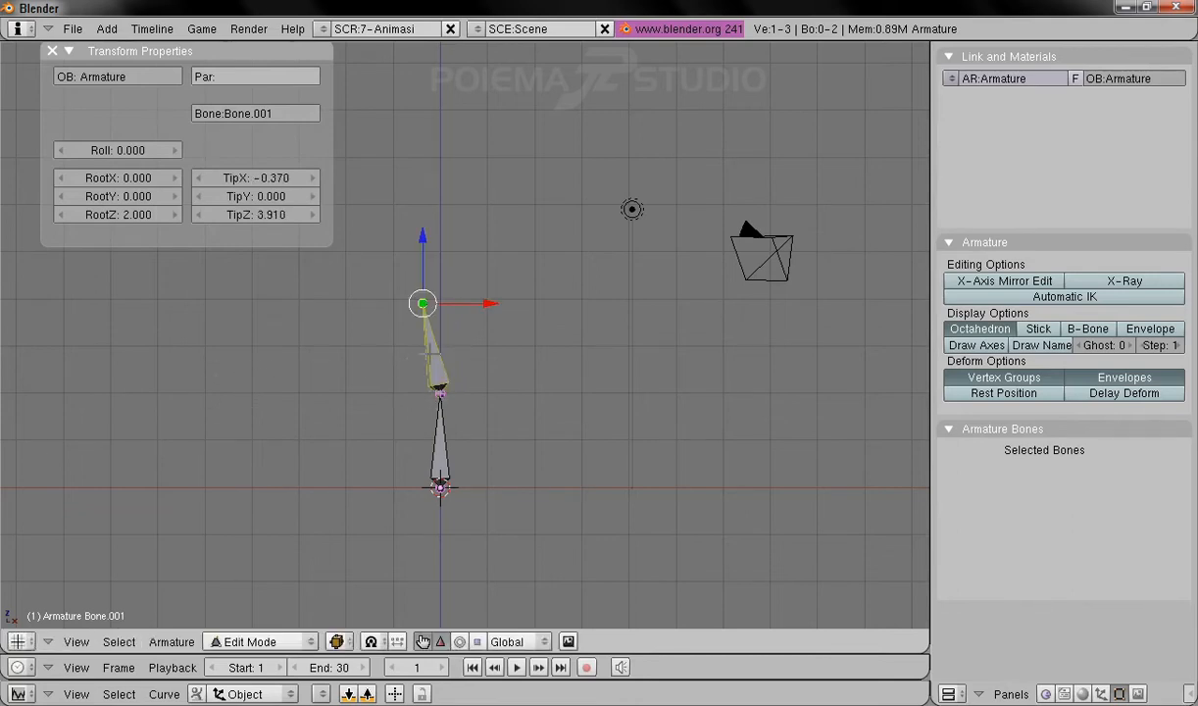
Step: Align the second bone vertically by setting its tip to X 0, Y 0 and Z 4
{"action": "right_click", "coordinate": [428, 338]}
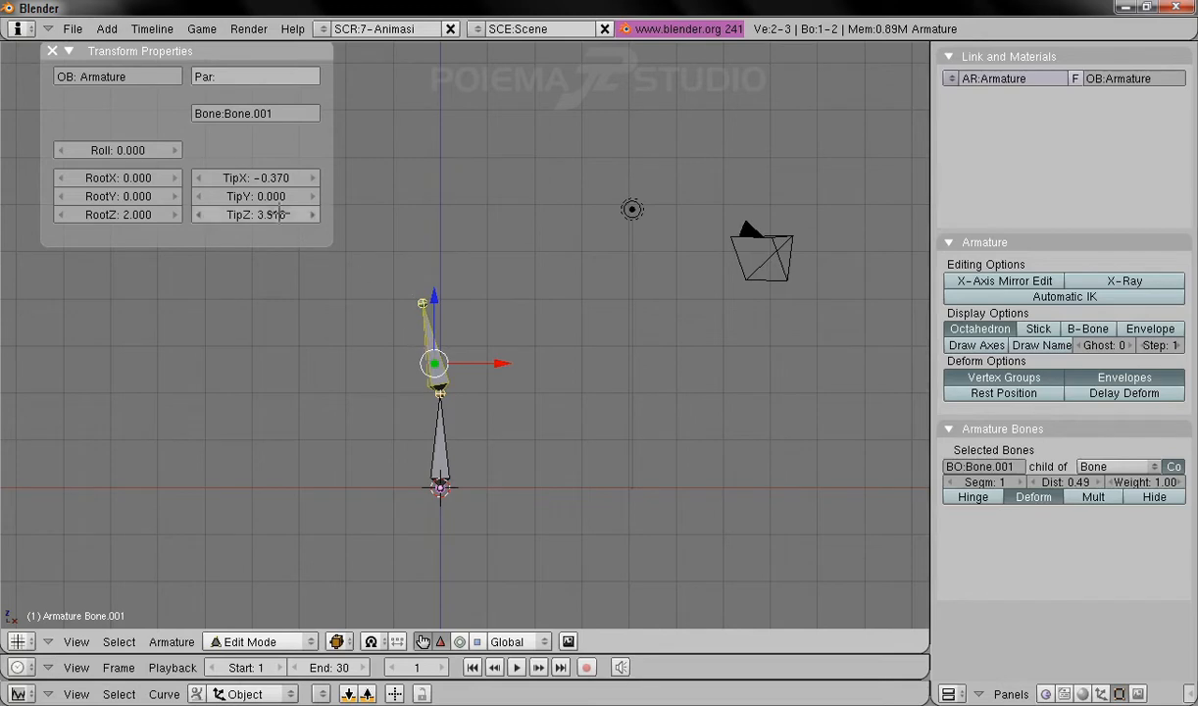
{"action": "left_click", "coordinate": [254, 178]}
{"action": "type", "text": "0"}
{"action": "key", "text": "Tab"}
{"action": "type", "text": "0"}
{"action": "key", "text": "Tab"}
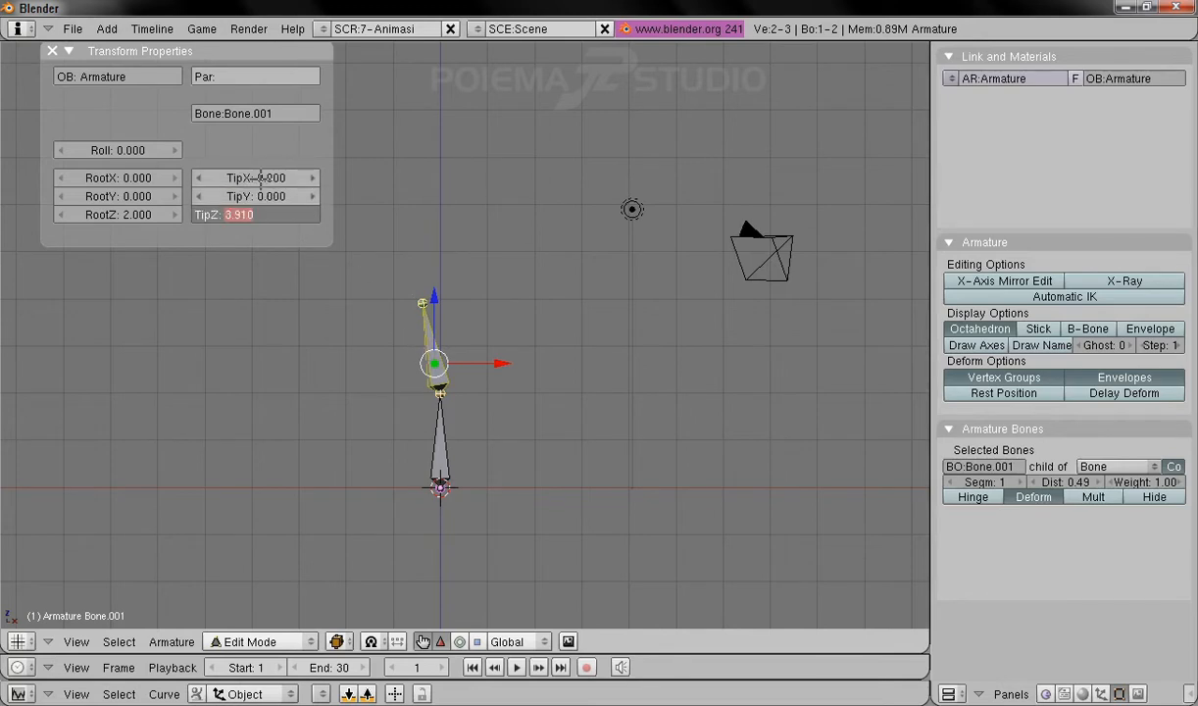
{"action": "type", "text": "4"}
{"action": "key", "text": "Return"}
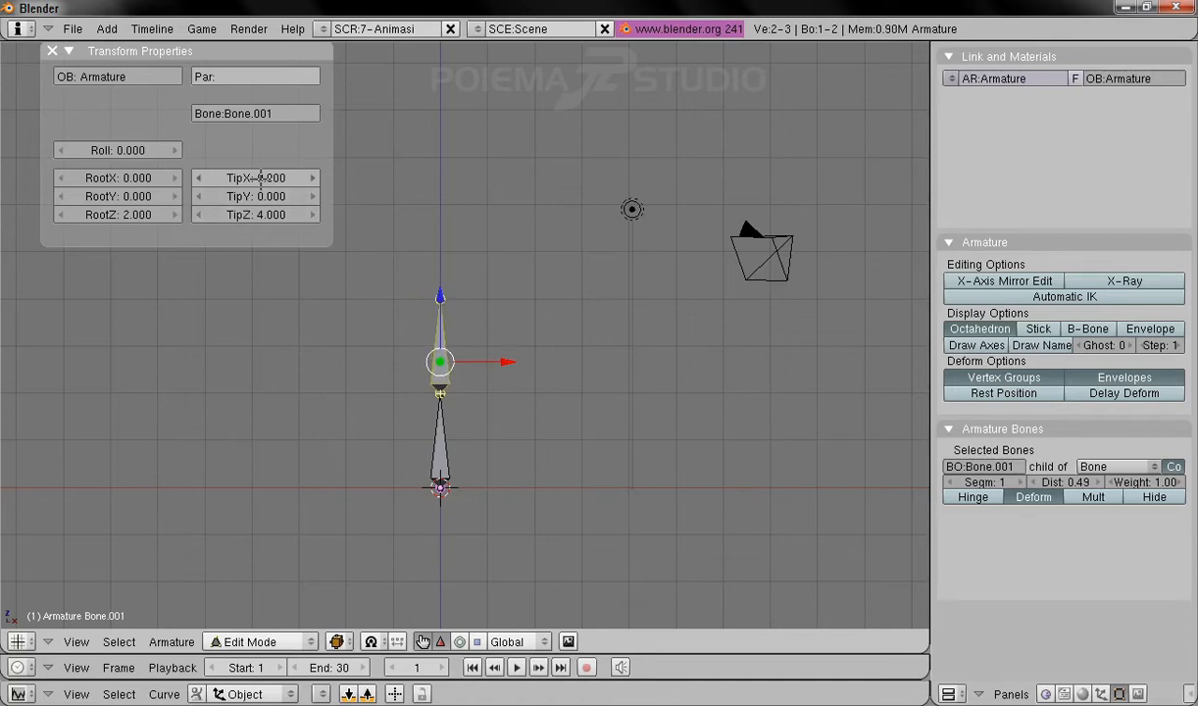
Step: Extrude a third bone from the second bone's tip, ending at about X 0.62, Z 5.52
{"action": "right_click", "coordinate": [436, 292]}
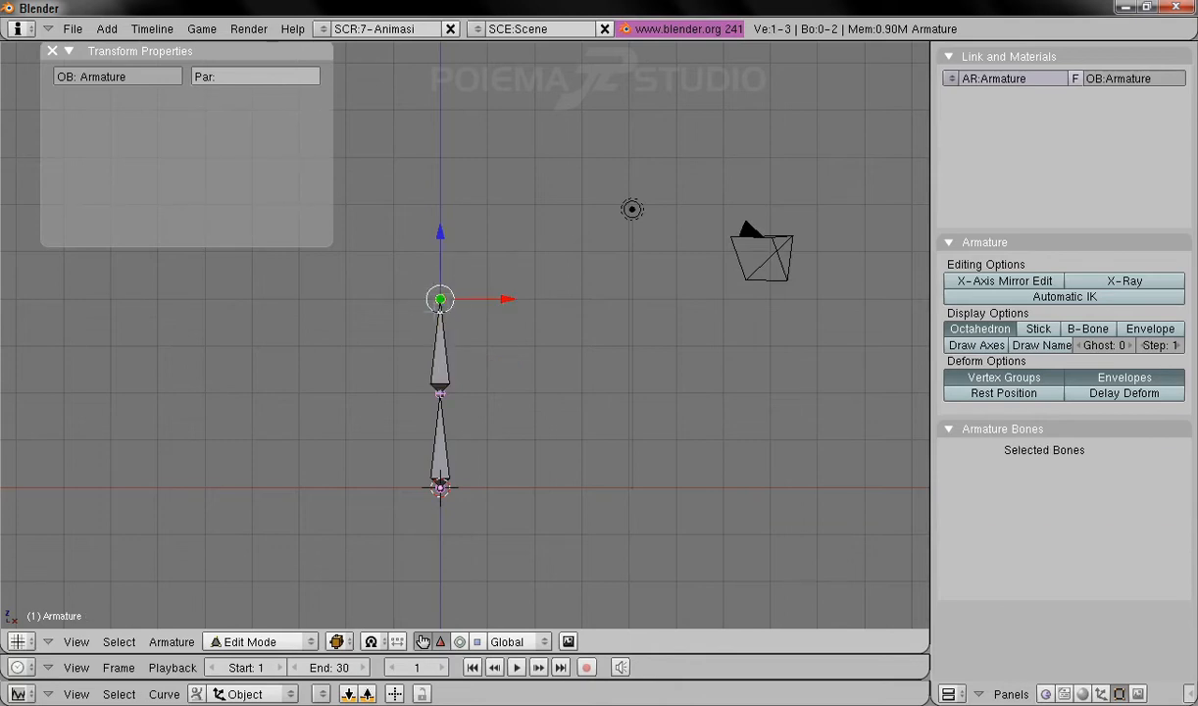
{"action": "left_click", "coordinate": [171, 642]}
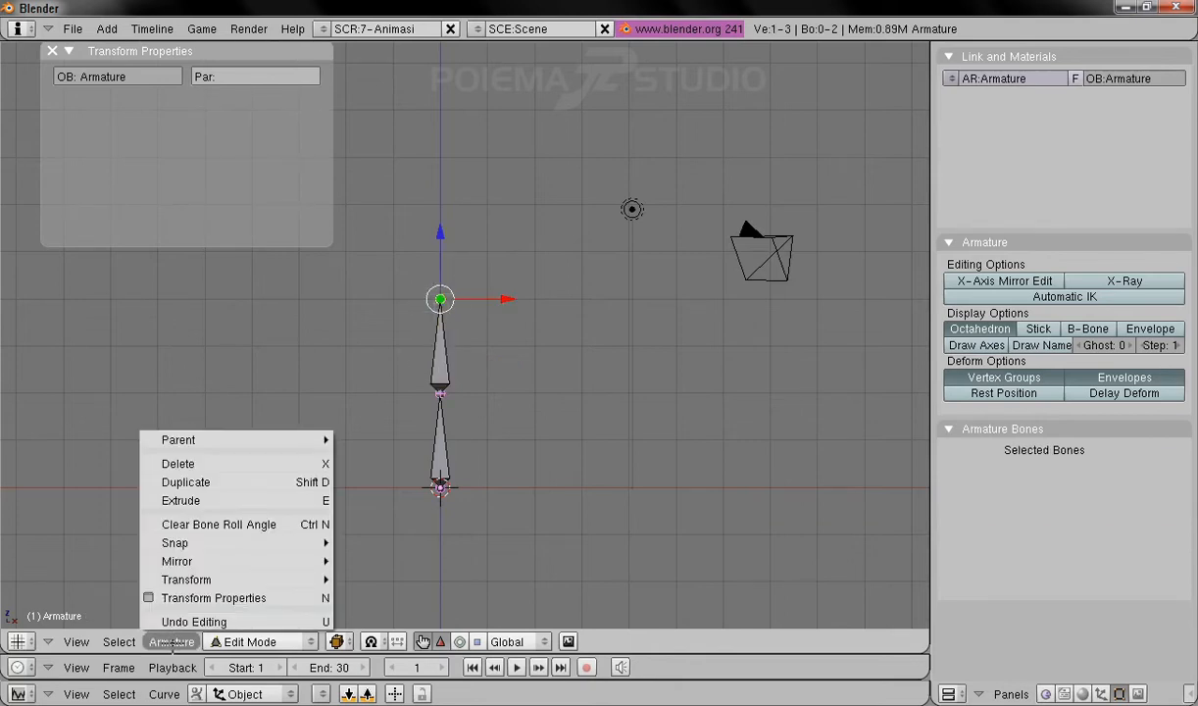
{"action": "left_click", "coordinate": [218, 500]}
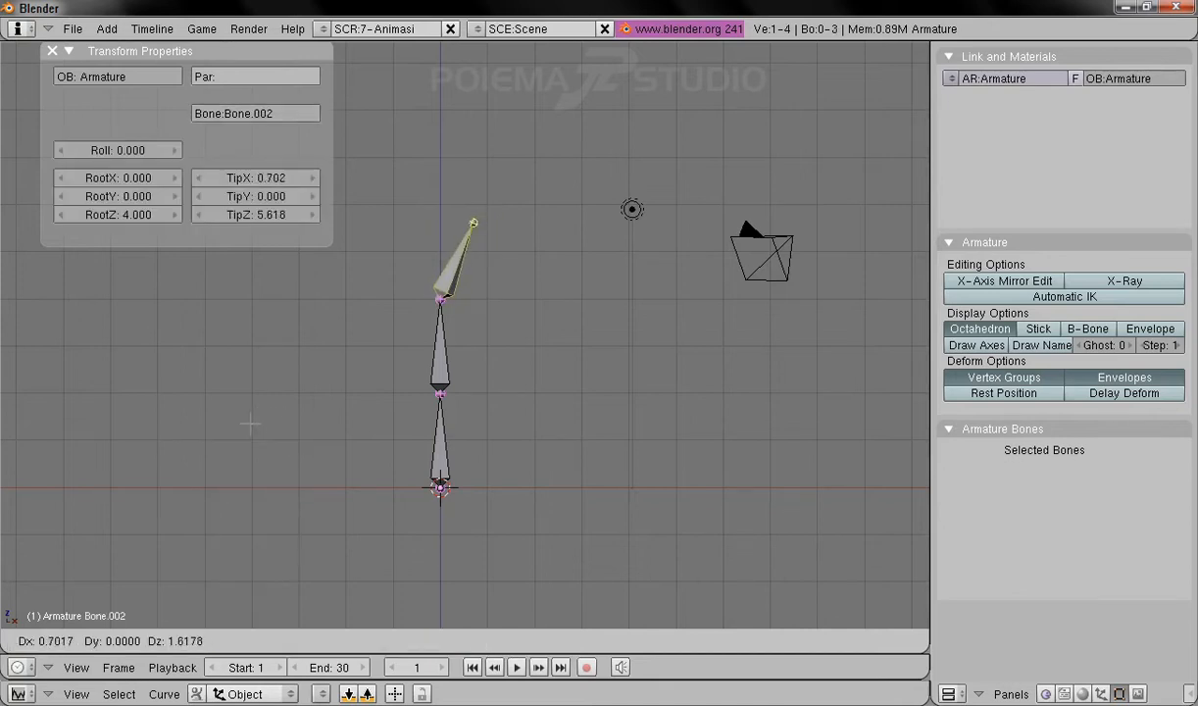
{"action": "left_click", "coordinate": [246, 420]}
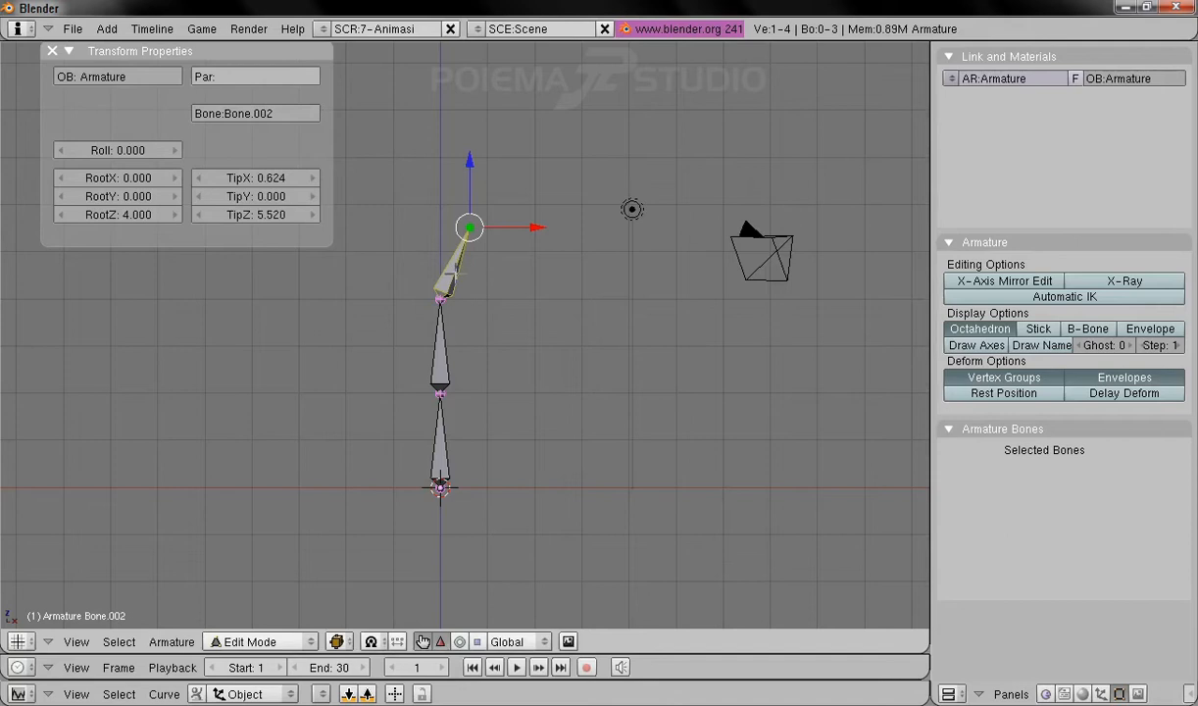
Step: Align the third bone vertically by setting its tip to X 0, Y 0 and Z 6
{"action": "right_click", "coordinate": [451, 262]}
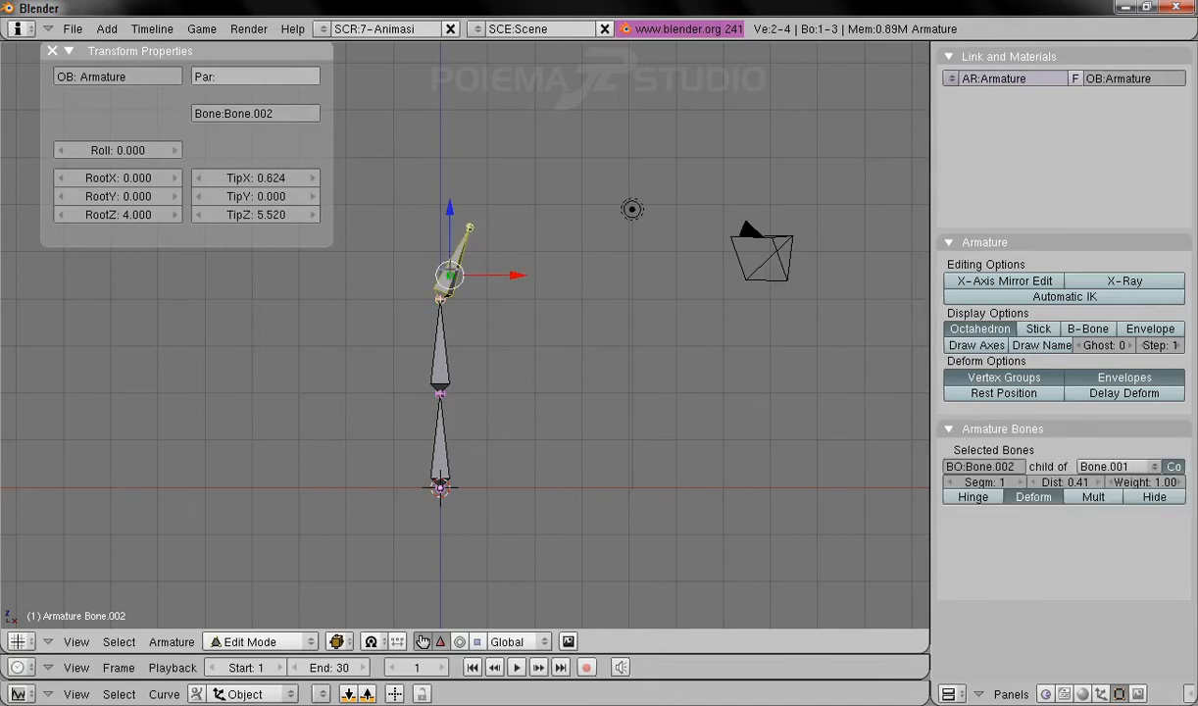
{"action": "left_click", "coordinate": [261, 178]}
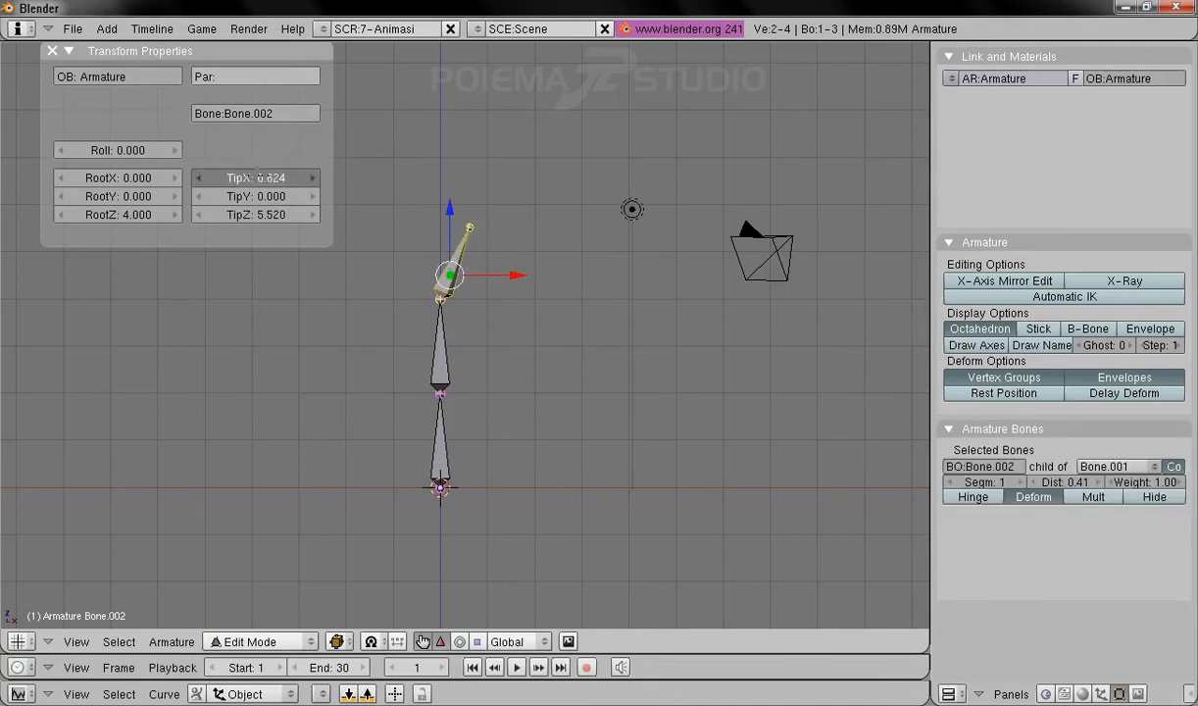
{"action": "type", "text": "0"}
{"action": "key", "text": "Tab"}
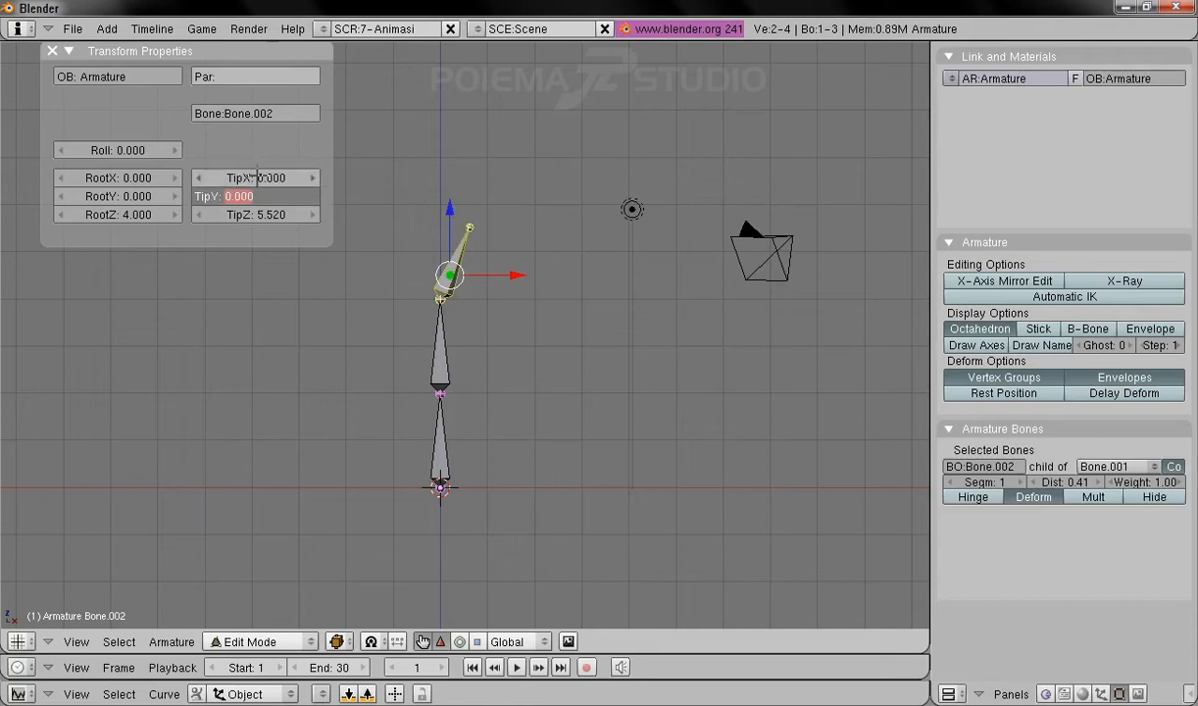
{"action": "type", "text": "0"}
{"action": "key", "text": "Tab"}
{"action": "type", "text": "6"}
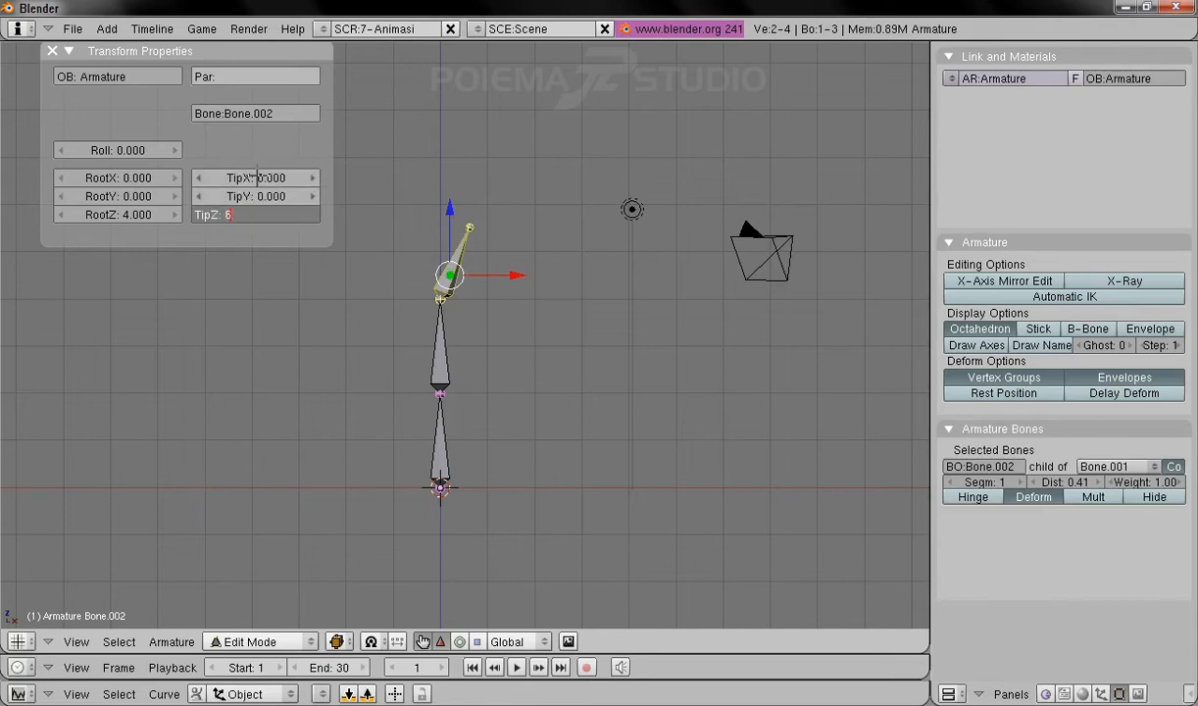
{"action": "key", "text": "Return"}
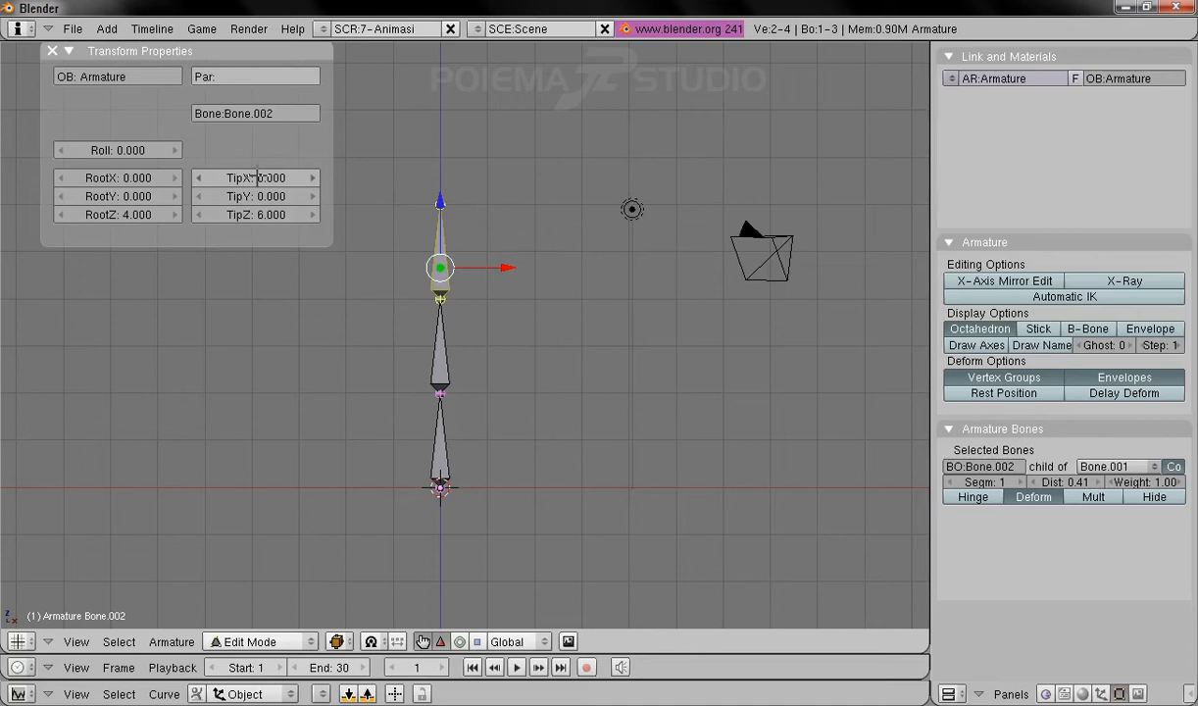
Step: Try moving the joint between the first and second bones sideways along X in both directions, and undo the move
{"action": "middle_click_drag", "start_coordinate": [497, 360], "coordinate": [518, 376], "text": "shift"}
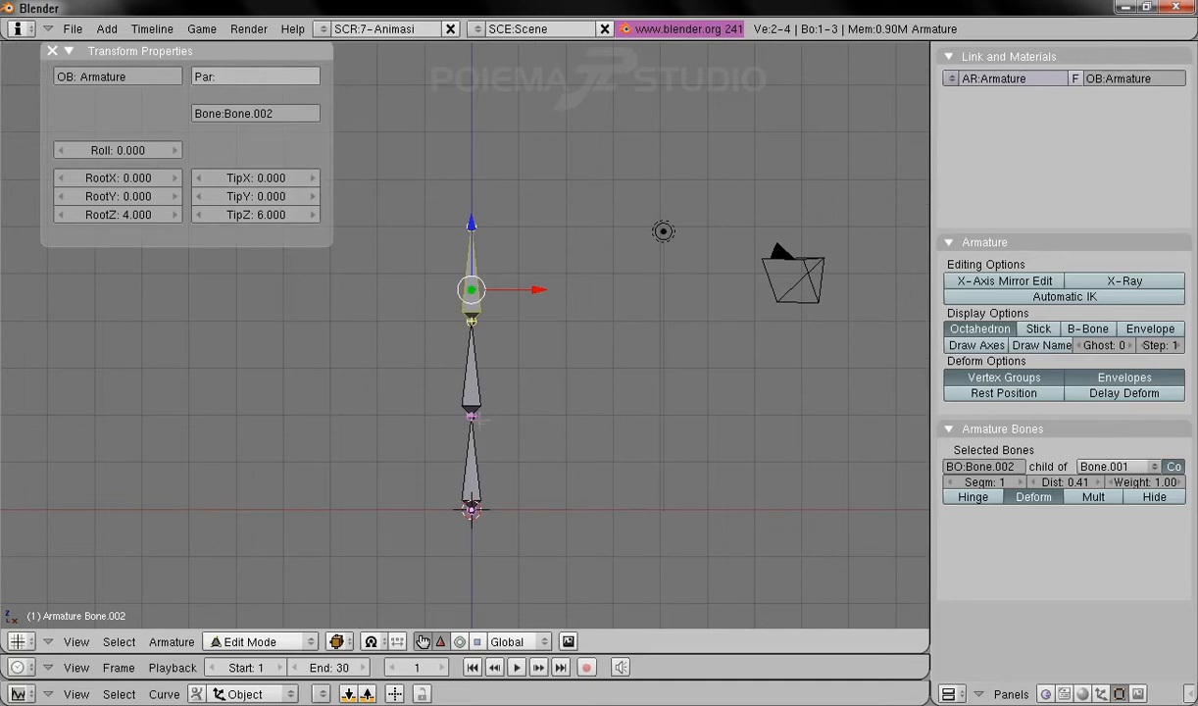
{"action": "right_click", "coordinate": [447, 396]}
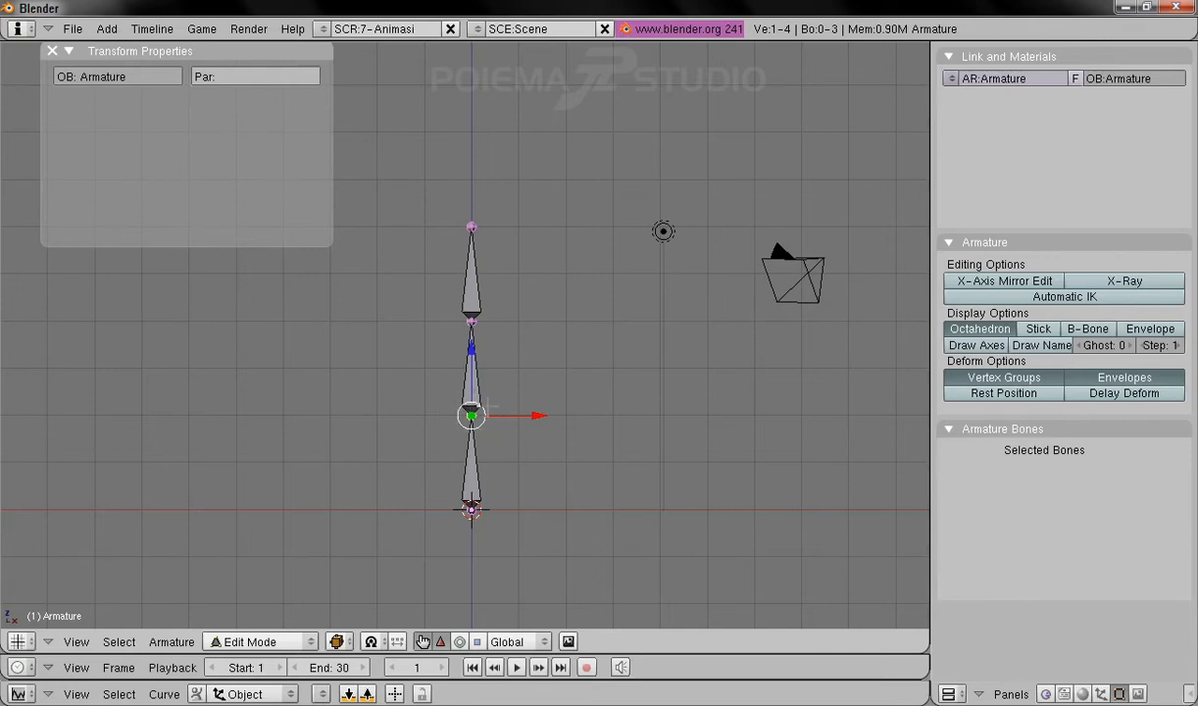
{"action": "left_click_drag", "start_coordinate": [537, 415], "coordinate": [376, 414]}
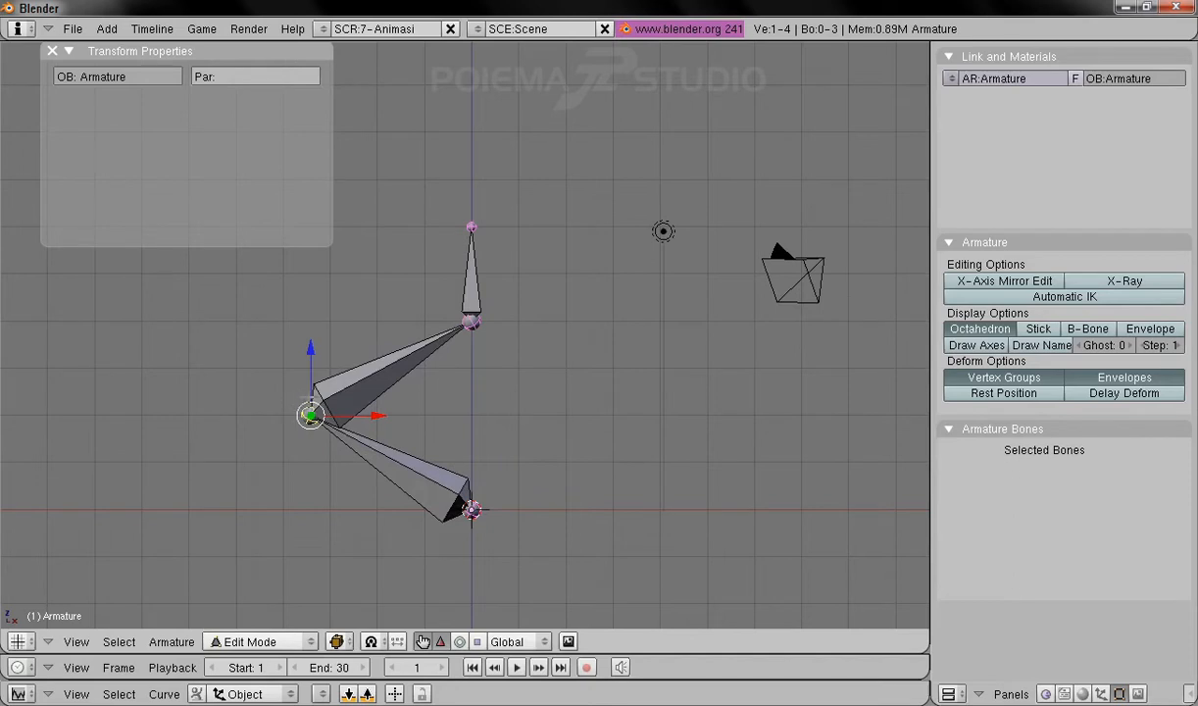
{"action": "left_click_drag", "start_coordinate": [365, 415], "coordinate": [565, 416]}
{"action": "key", "text": "ctrl+z"}
{"action": "key", "text": "ctrl+shift+z"}
Step: Try moving the joint between the second and third bones along X, and cancel the move
{"action": "right_click", "coordinate": [469, 315]}
{"action": "left_click_drag", "start_coordinate": [539, 321], "coordinate": [621, 342]}
{"action": "right_click", "coordinate": [622, 341]}
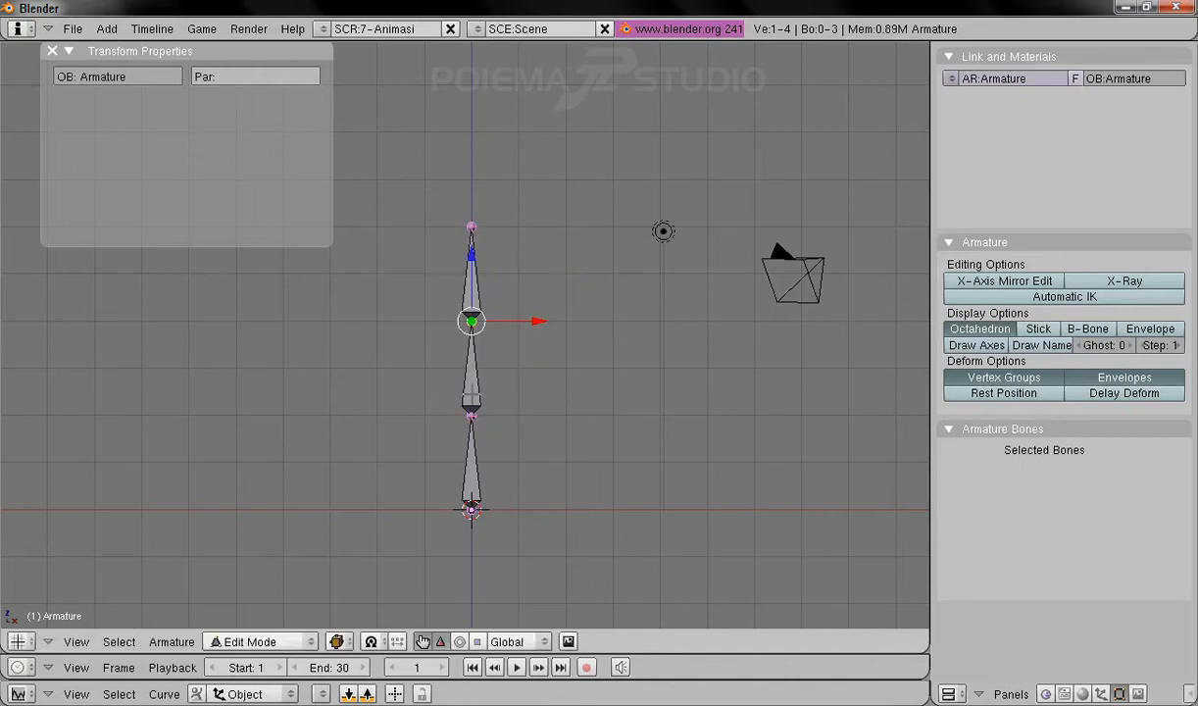
Step: Try moving the joint between the first and second bones along X and along Z, cancelling each move
{"action": "right_click", "coordinate": [443, 396]}
{"action": "mouse_move", "coordinate": [524, 415]}
{"action": "left_mouse_down"}
{"action": "mouse_move", "coordinate": [833, 415]}
{"action": "mouse_move", "coordinate": [534, 417]}
{"action": "mouse_move", "coordinate": [530, 403]}
{"action": "left_mouse_up"}
{"action": "right_click", "coordinate": [528, 402]}
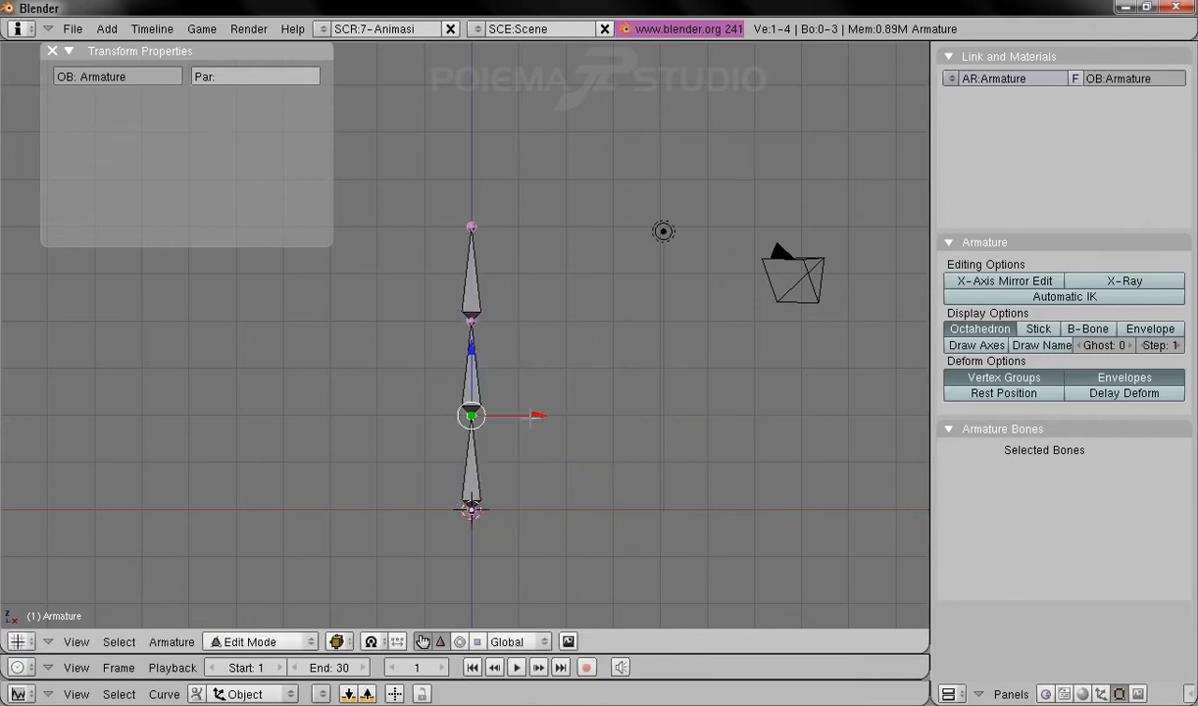
{"action": "left_click_drag", "start_coordinate": [471, 347], "coordinate": [447, 387]}
{"action": "right_click", "coordinate": [454, 377]}
{"action": "mouse_move", "coordinate": [525, 404]}
{"action": "left_mouse_down"}
{"action": "mouse_move", "coordinate": [657, 412]}
{"action": "mouse_move", "coordinate": [526, 412]}
{"action": "left_mouse_up"}
{"action": "right_click", "coordinate": [526, 412]}
Step: In Pose Mode, try rotating the middle bone and the top bone individually, cancelling each rotation
{"action": "left_click", "coordinate": [278, 640]}
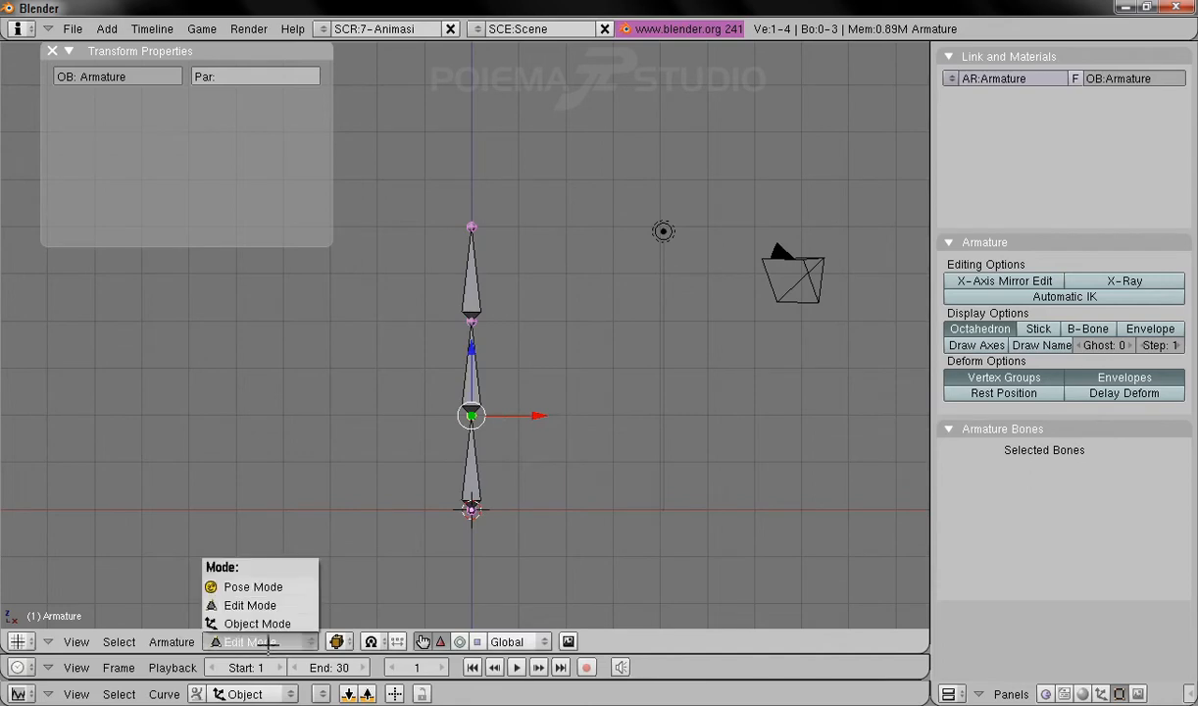
{"action": "left_click", "coordinate": [266, 585]}
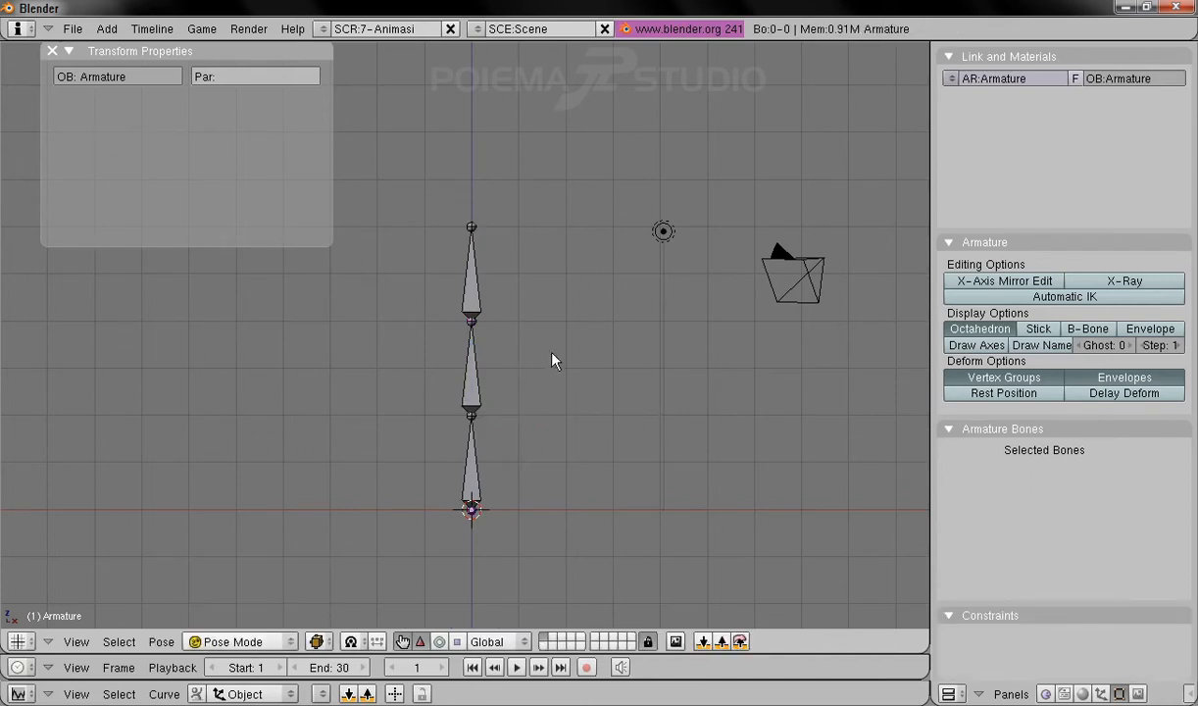
{"action": "middle_click_drag", "start_coordinate": [564, 353], "coordinate": [575, 366], "text": "shift"}
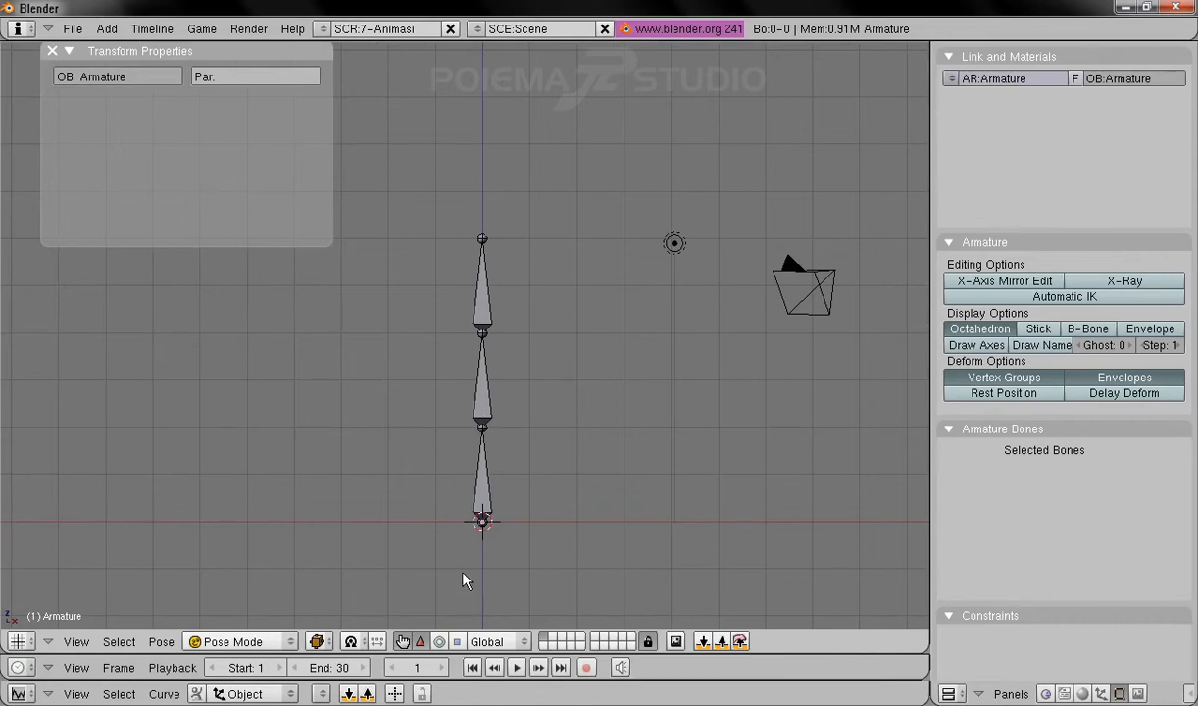
{"action": "right_click", "coordinate": [491, 411]}
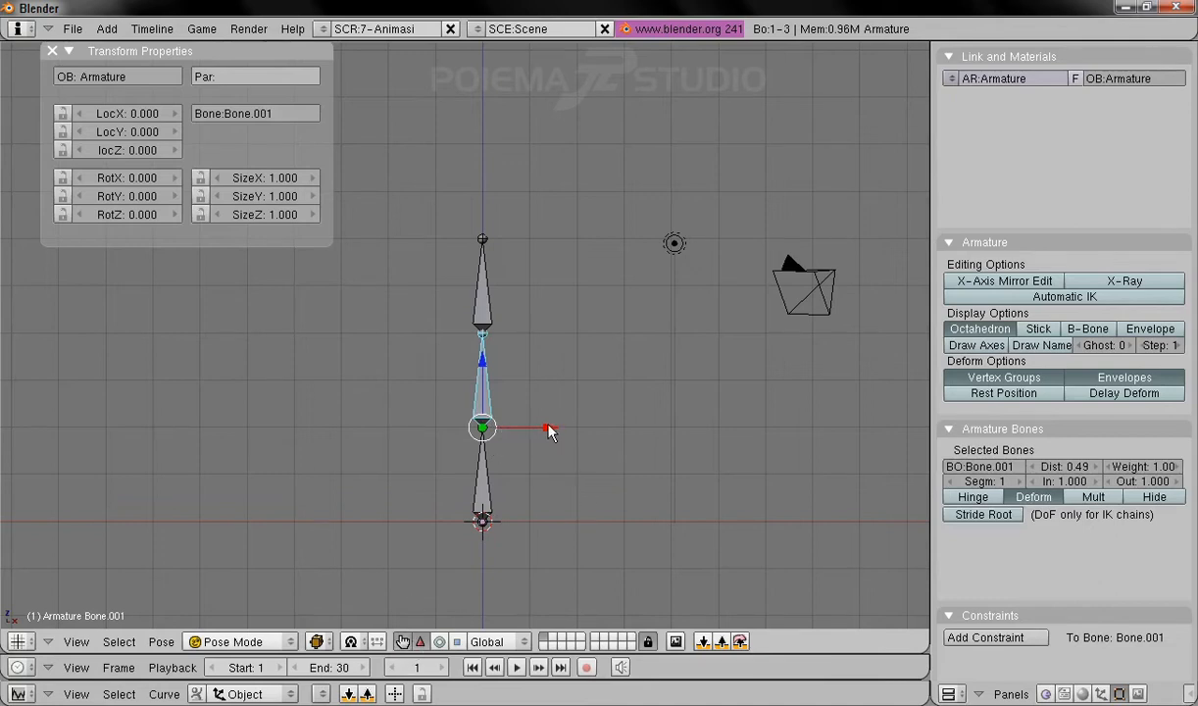
{"action": "key", "text": "r"}
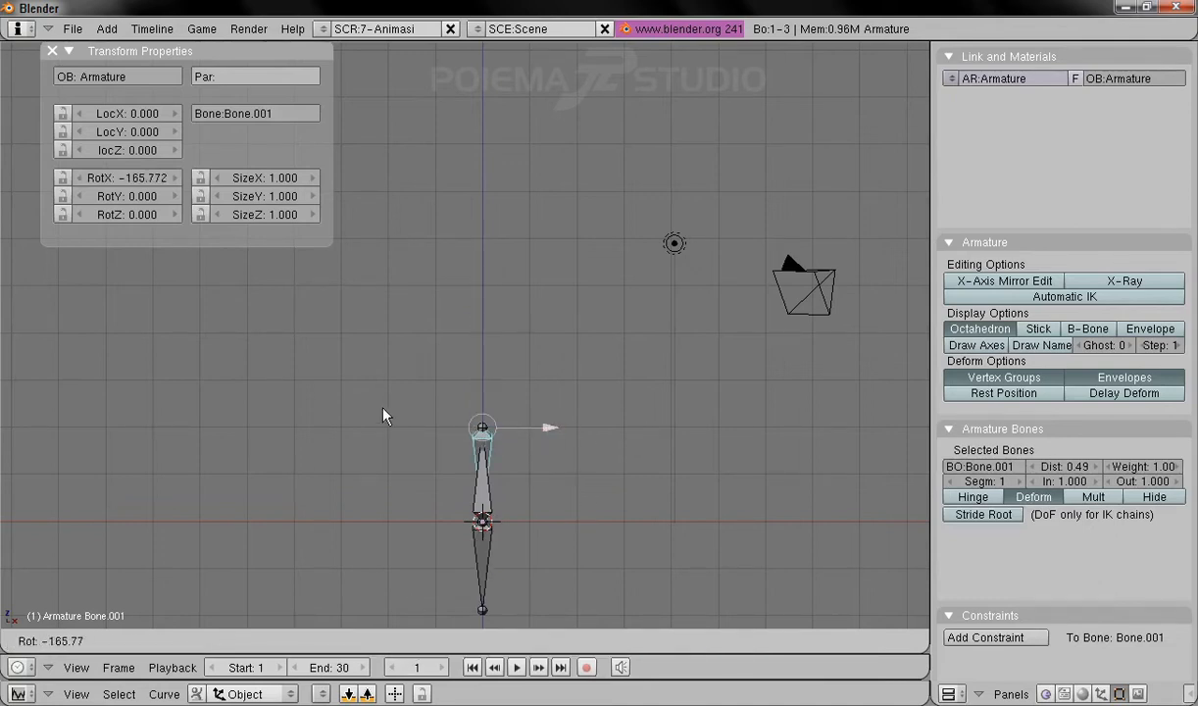
{"action": "right_click", "coordinate": [508, 421]}
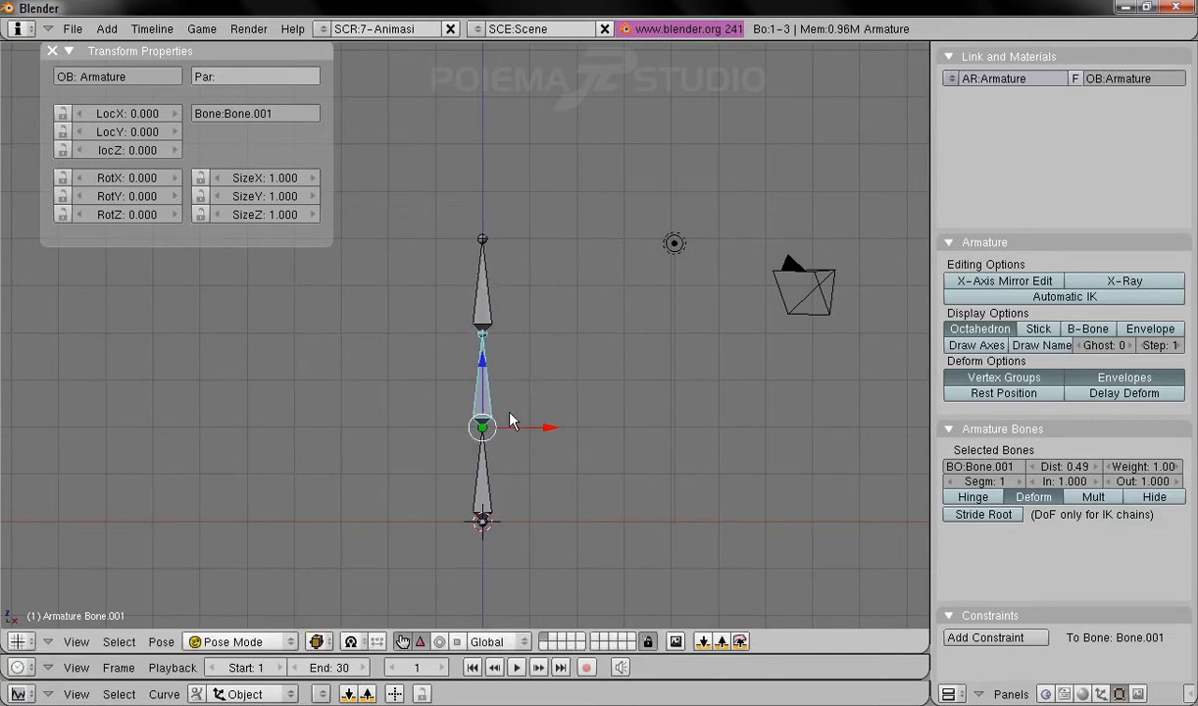
{"action": "right_click", "coordinate": [475, 287]}
{"action": "key", "text": "r"}
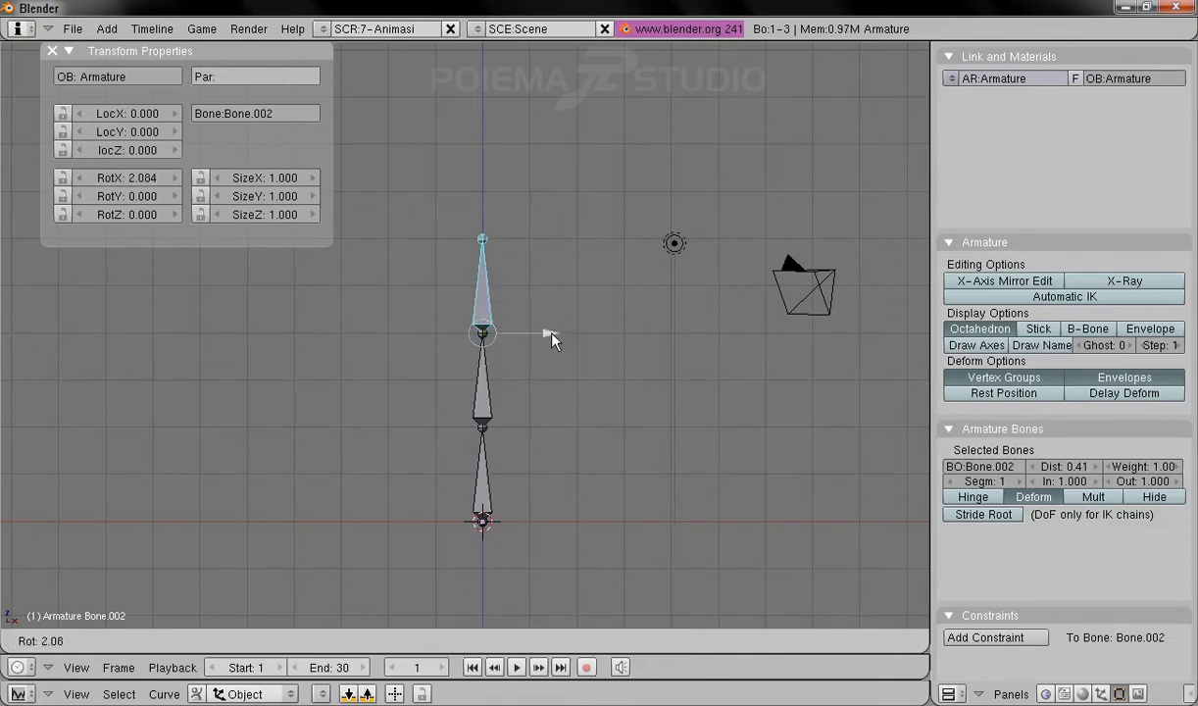
{"action": "right_click", "coordinate": [485, 312]}
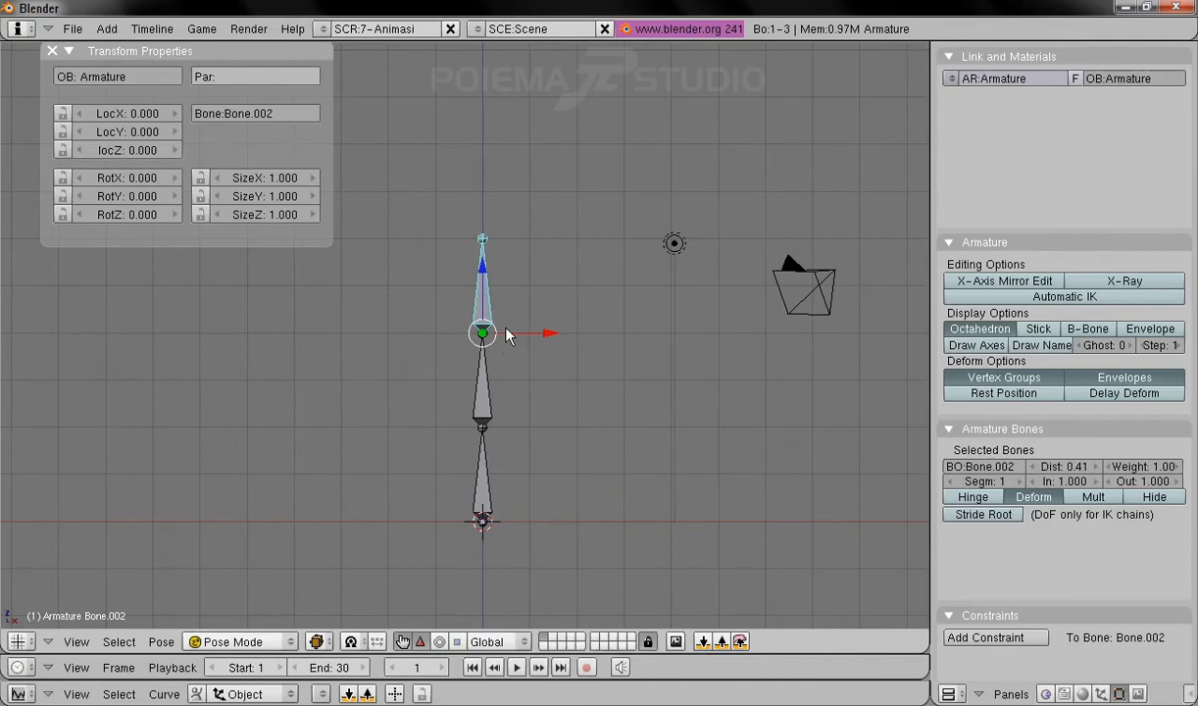
Step: Enable the rotate manipulator and try rotating the top and middle bones with it, cancelling each rotation
{"action": "left_click", "coordinate": [441, 641]}
{"action": "left_click_drag", "start_coordinate": [541, 276], "coordinate": [507, 420]}
{"action": "right_click", "coordinate": [507, 420]}
{"action": "right_click", "coordinate": [499, 400]}
{"action": "left_click_drag", "start_coordinate": [548, 377], "coordinate": [542, 417]}
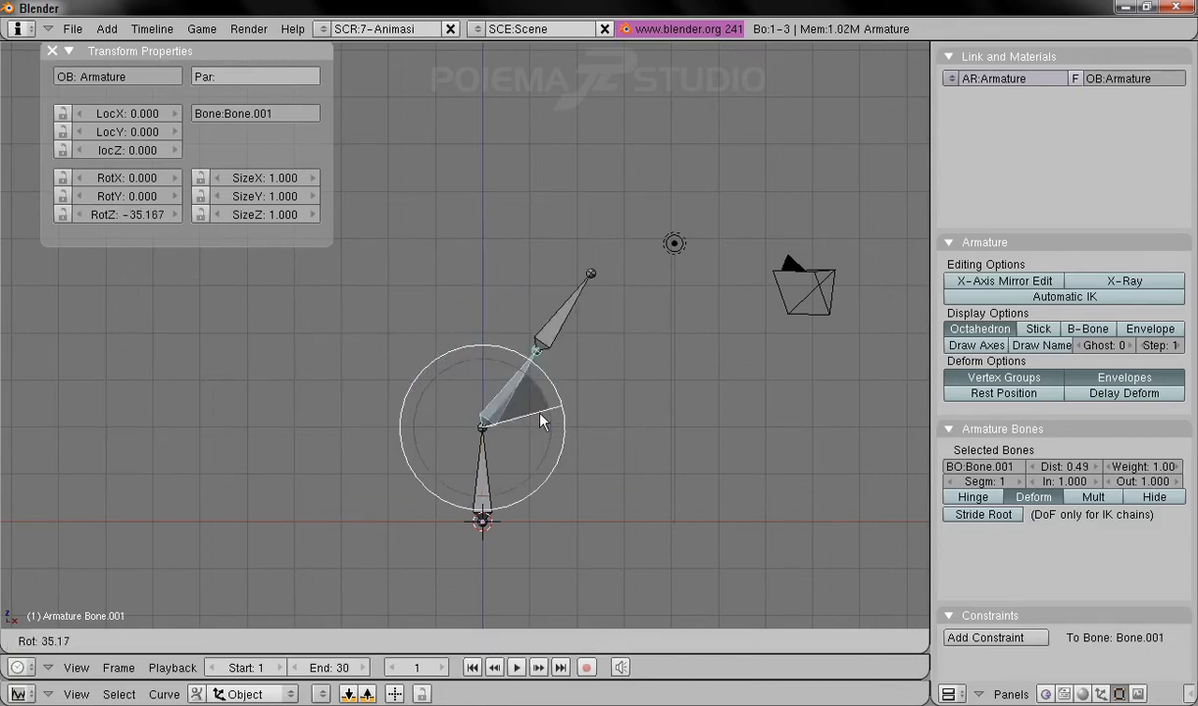
{"action": "right_click", "coordinate": [543, 419]}
Step: Restore the translate manipulator and try moving the bottom bone along X, cancelling the move
{"action": "left_click", "coordinate": [421, 644]}
{"action": "right_click", "coordinate": [493, 495]}
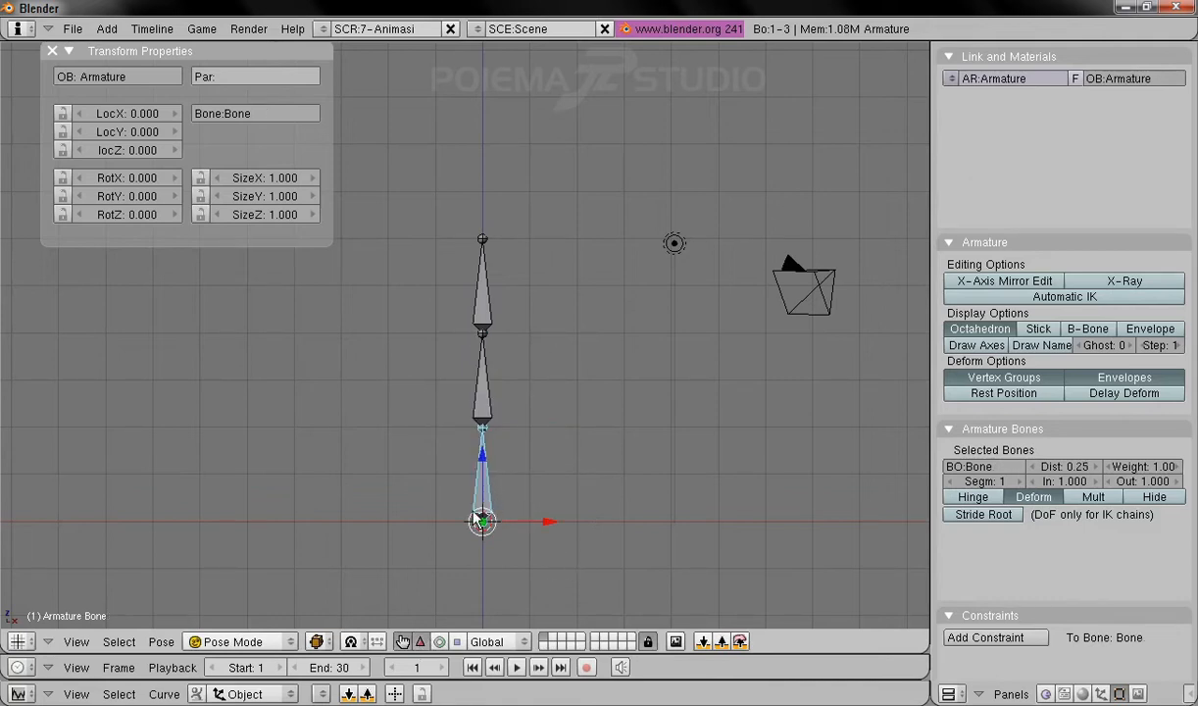
{"action": "left_click_drag", "start_coordinate": [547, 522], "coordinate": [565, 497]}
{"action": "key", "text": "Escape"}
Step: In Edit Mode, try moving the joint between the bottom and middle bones along X, cancelling each move
{"action": "left_click", "coordinate": [263, 641]}
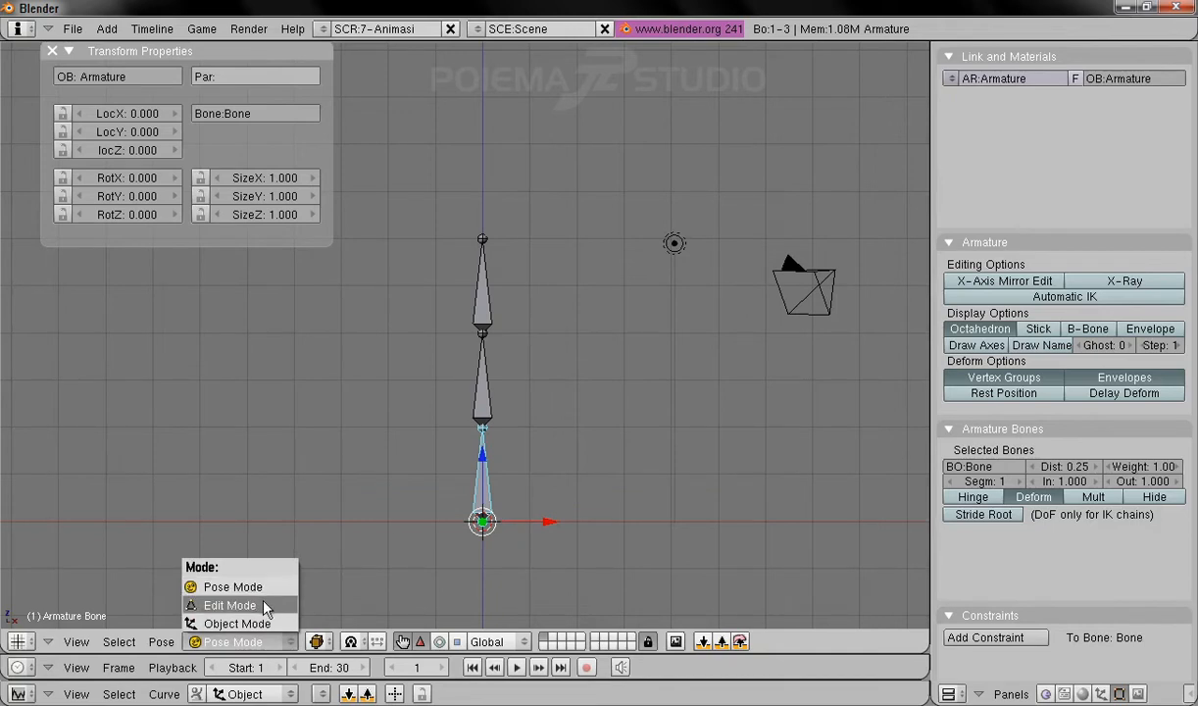
{"action": "left_click", "coordinate": [252, 573]}
{"action": "right_click", "coordinate": [477, 420]}
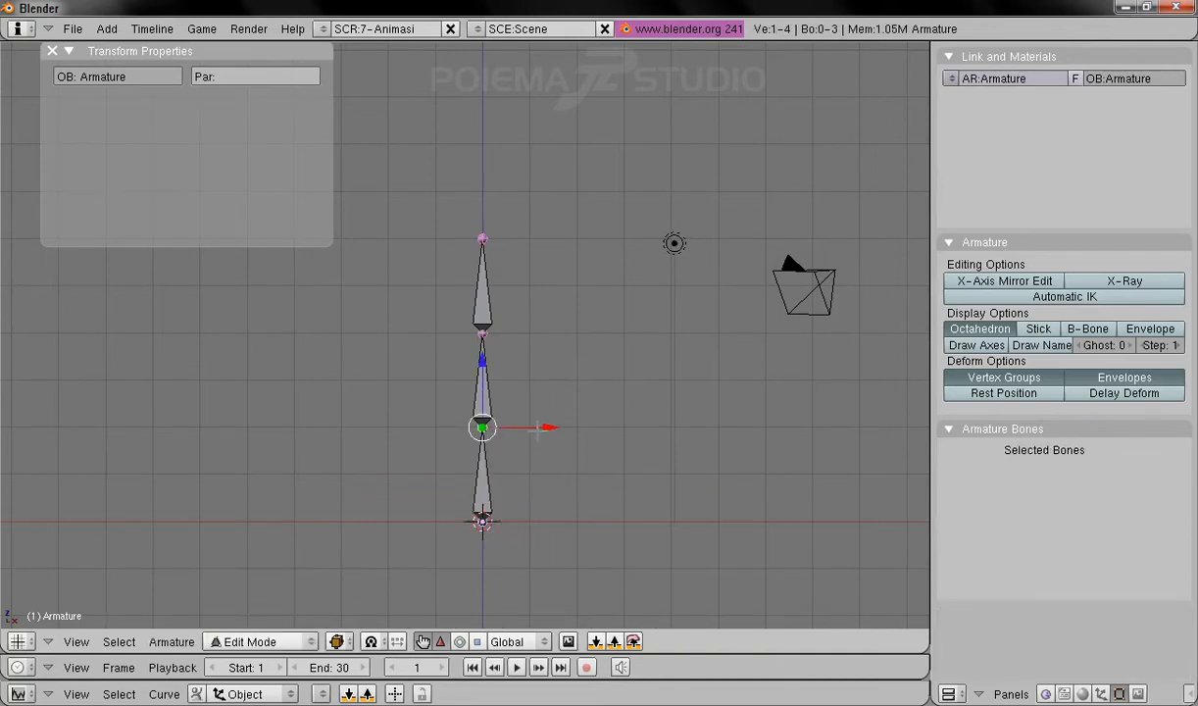
{"action": "key", "text": "g"}
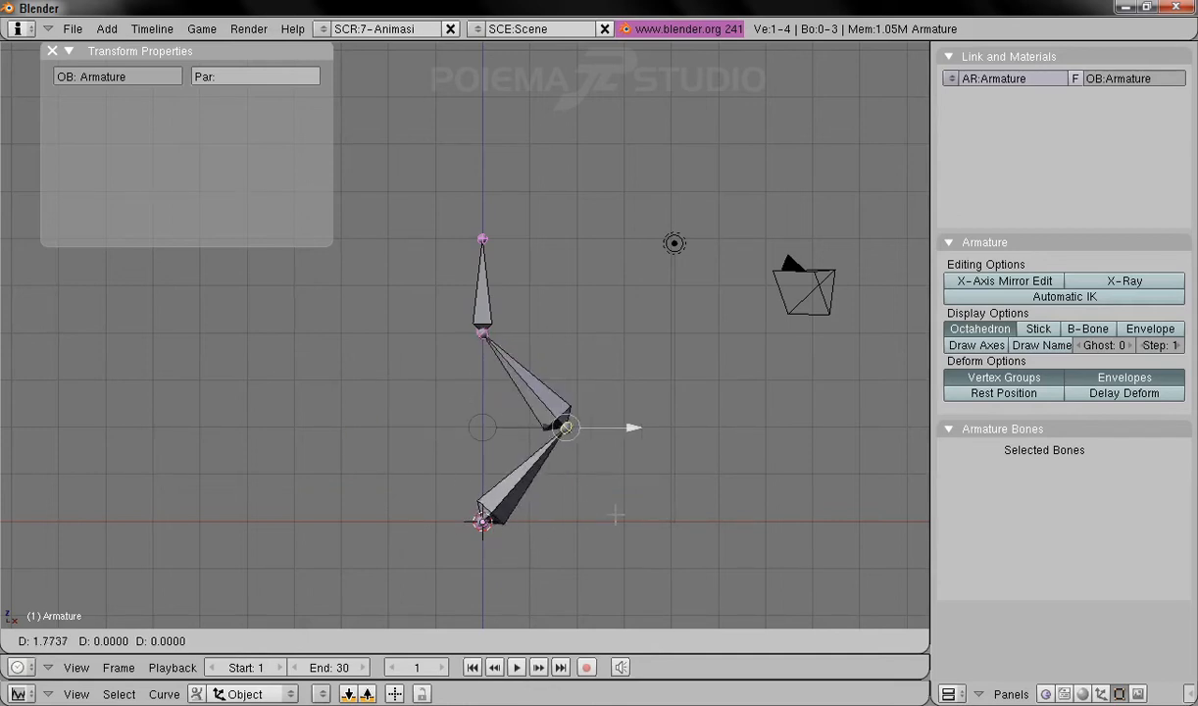
{"action": "key", "text": "Escape"}
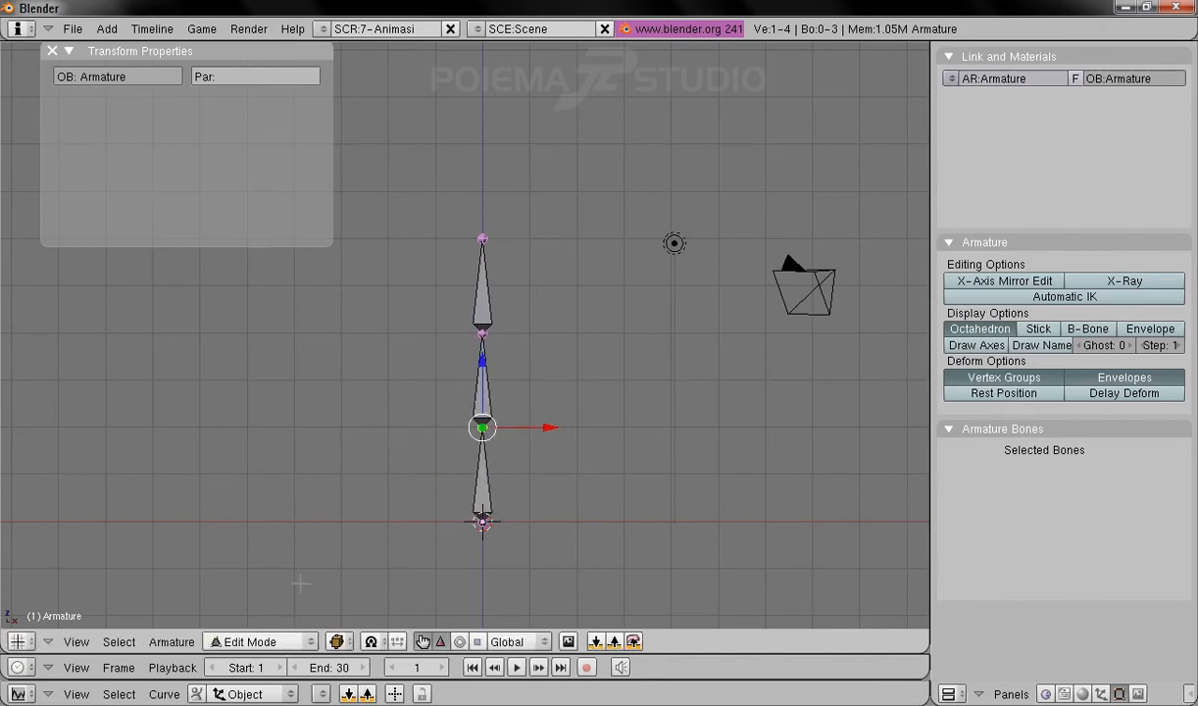
{"action": "left_click", "coordinate": [279, 641]}
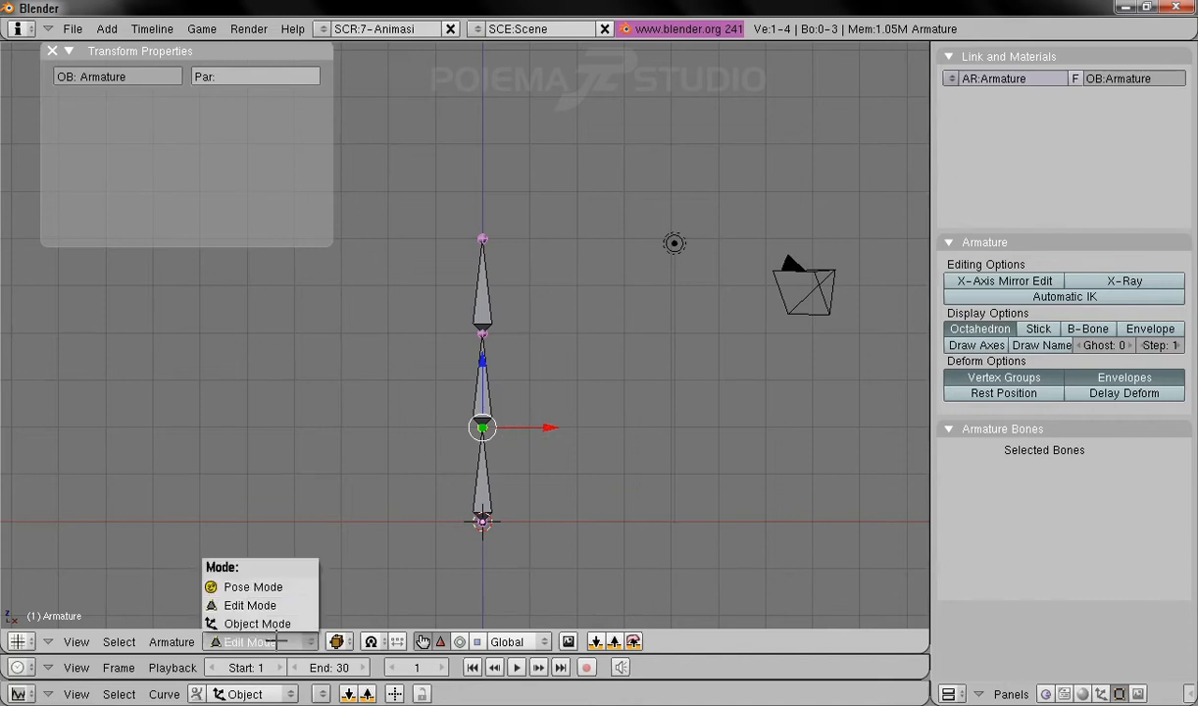
{"action": "left_click", "coordinate": [257, 605]}
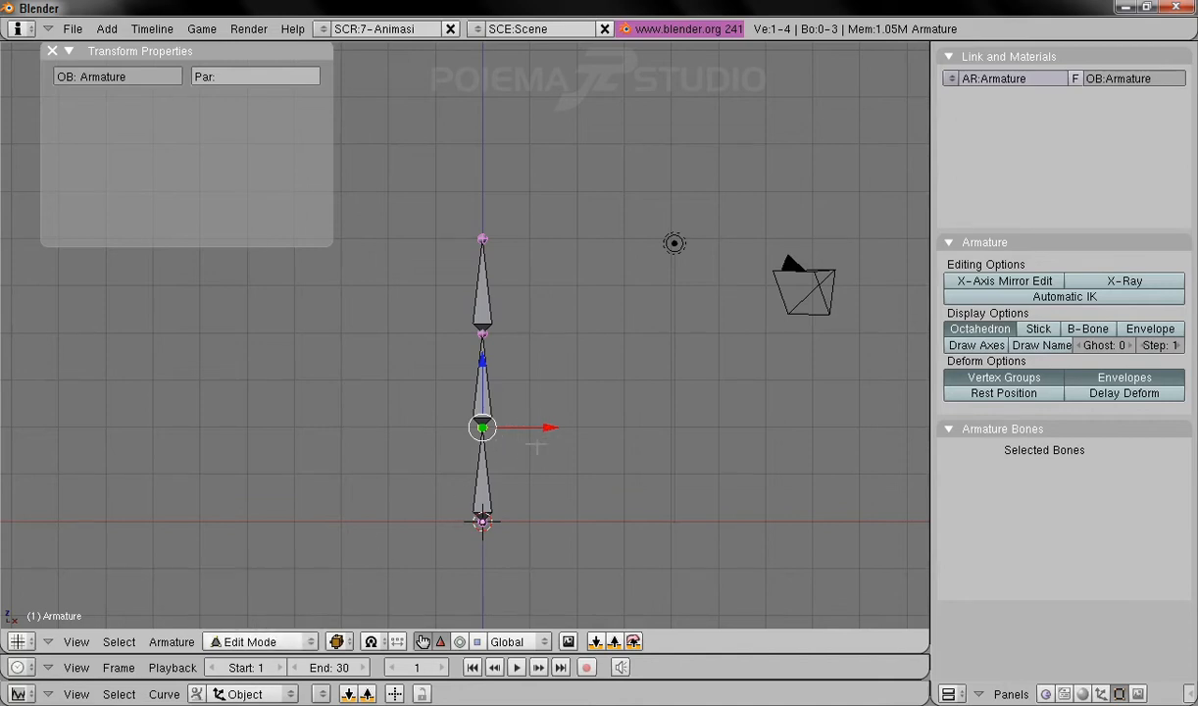
{"action": "key", "text": "g"}
{"action": "key", "text": "Escape"}
Step: Select the top, middle and bottom bones one after another, and return the armature to Pose Mode
{"action": "right_click", "coordinate": [468, 283]}
{"action": "right_click", "coordinate": [466, 380]}
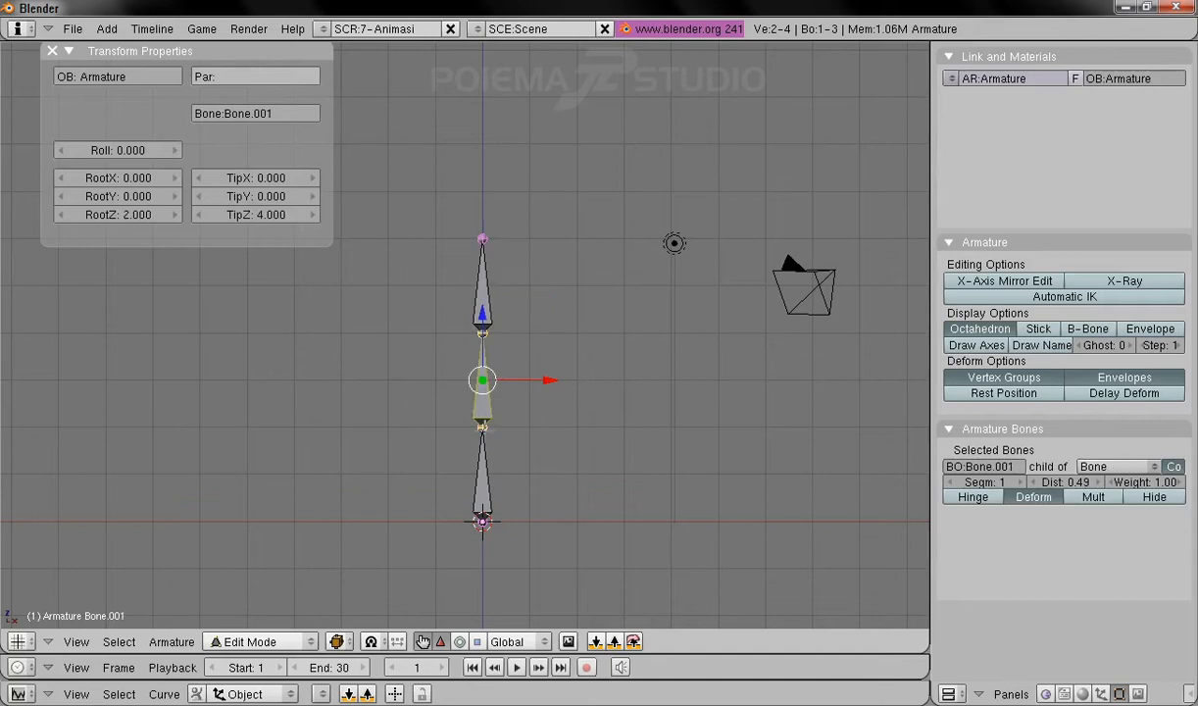
{"action": "right_click", "coordinate": [469, 453]}
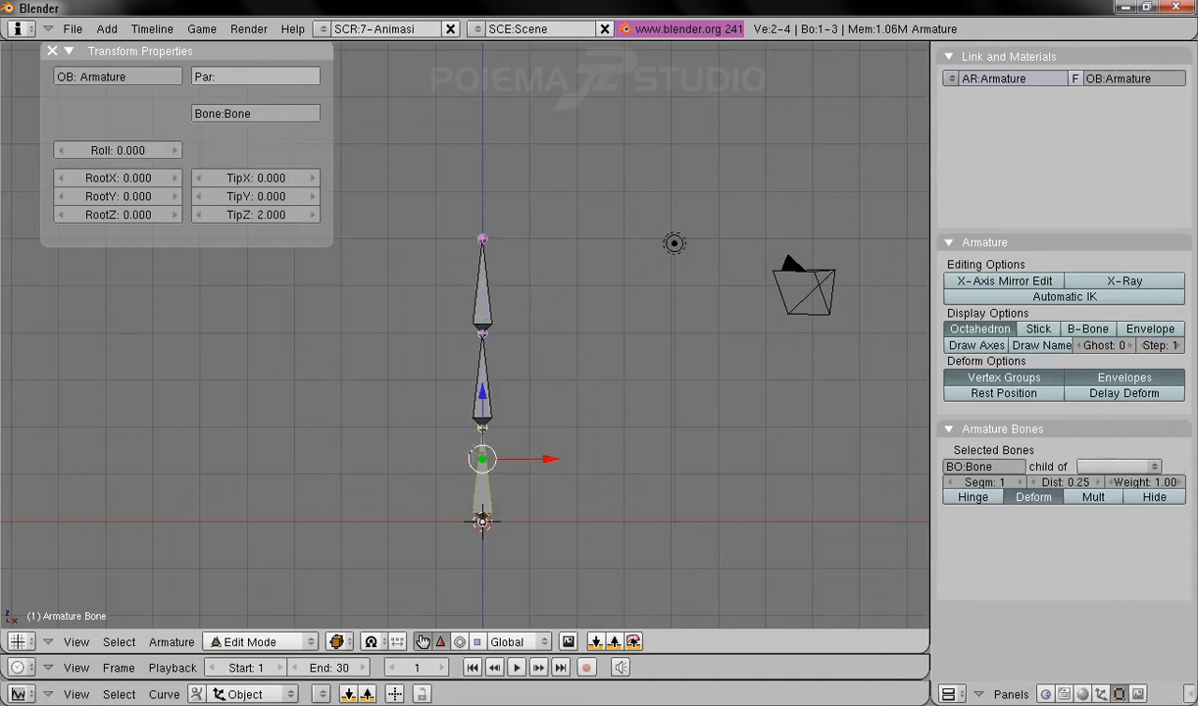
{"action": "left_click", "coordinate": [253, 641]}
{"action": "left_click", "coordinate": [252, 586]}
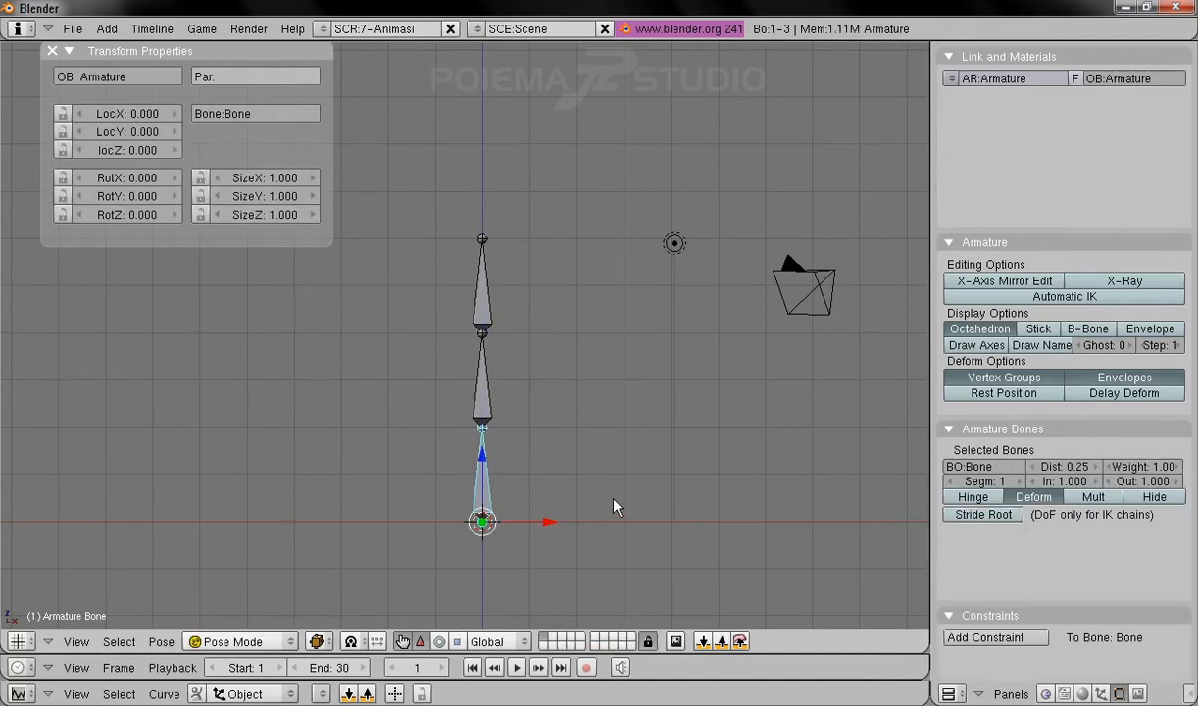
Step: Collapse the Link and Materials settings and add a Stretch To constraint to the middle bone
{"action": "right_click", "coordinate": [483, 390]}
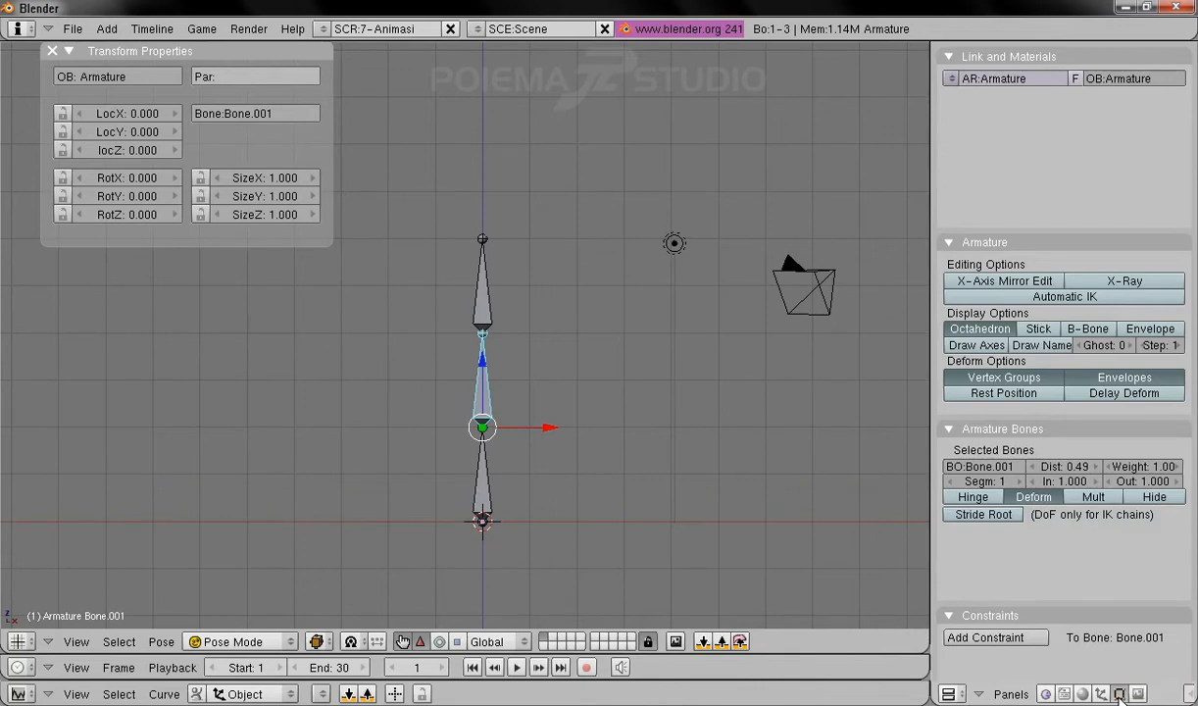
{"action": "left_click", "coordinate": [947, 57]}
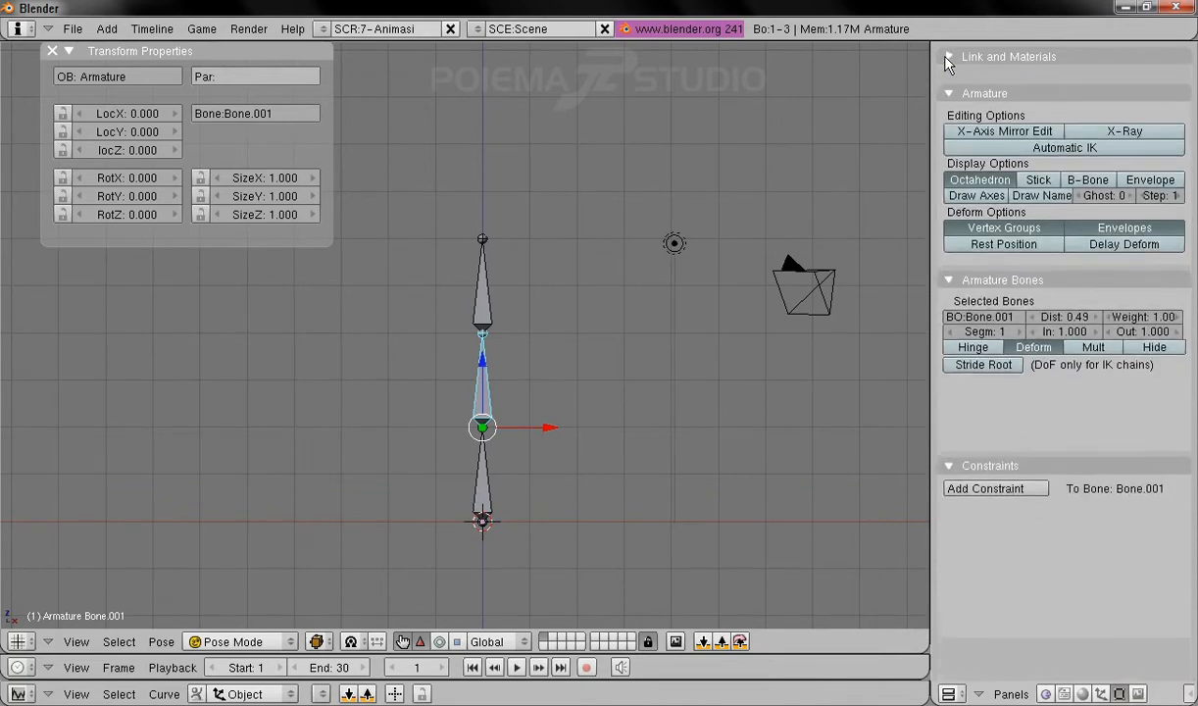
{"action": "left_click", "coordinate": [1010, 480]}
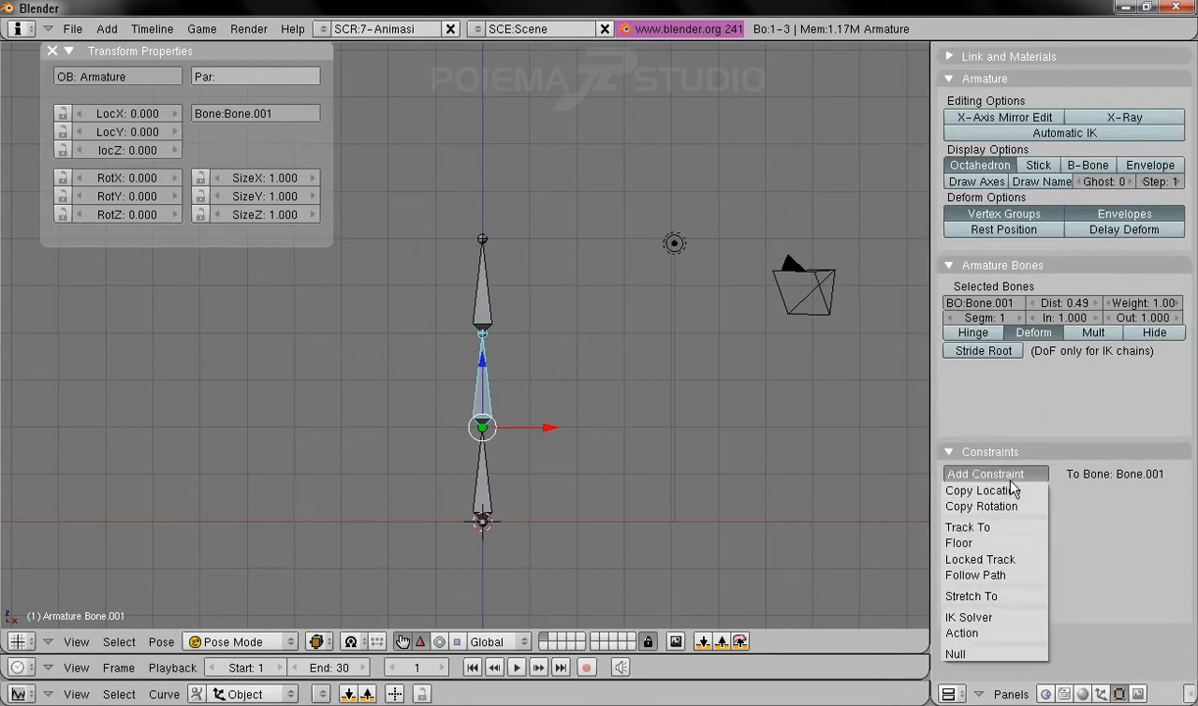
{"action": "left_click", "coordinate": [1004, 598]}
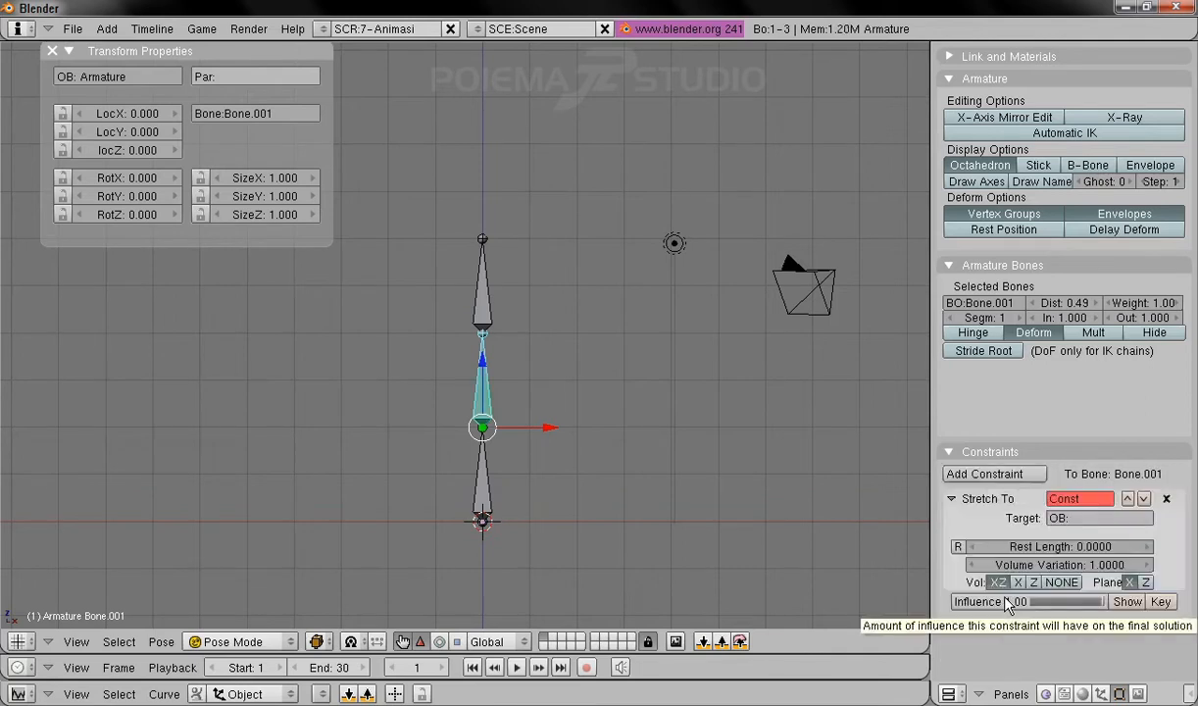
Step: Set the Stretch To constraint's target object to Armature
{"action": "left_click", "coordinate": [1078, 519]}
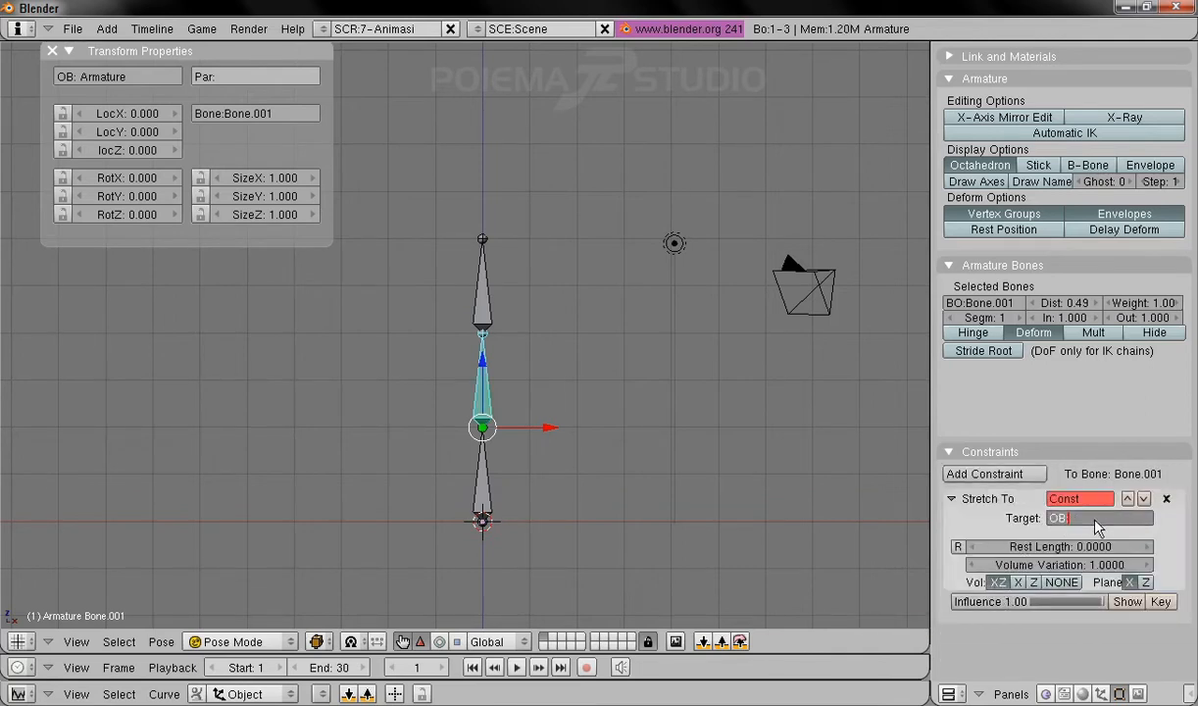
{"action": "type", "text": "Armature"}
{"action": "key", "text": "Return"}
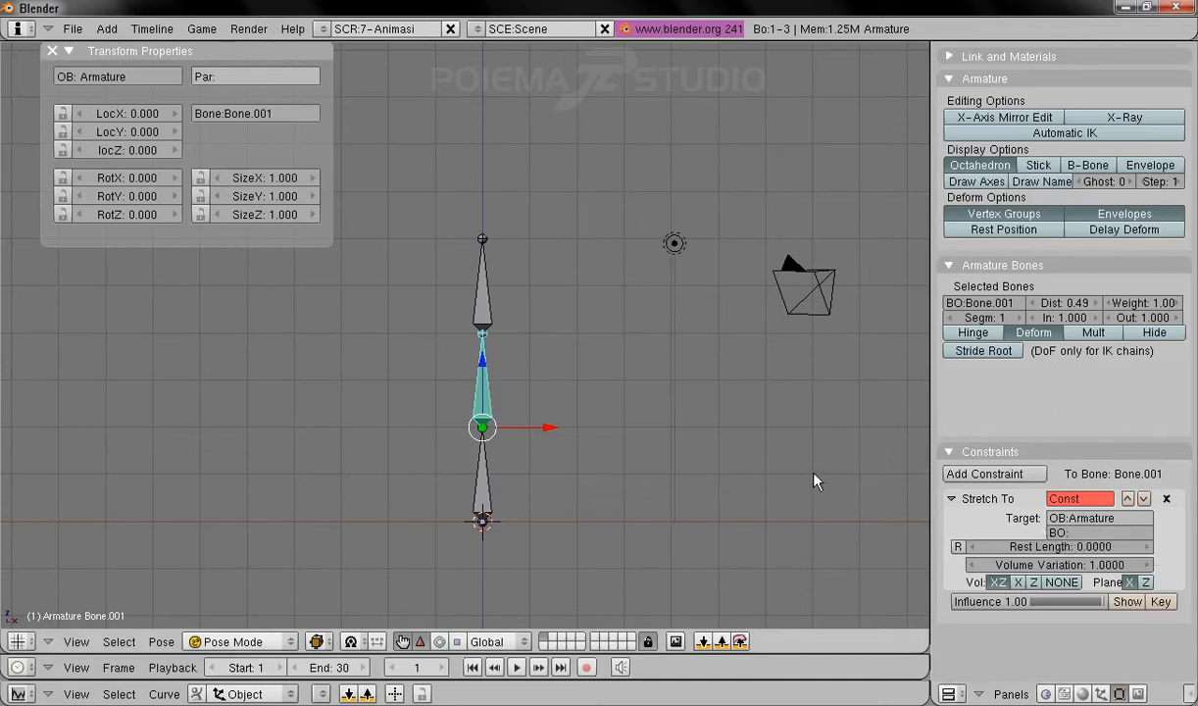
Step: Set the target bone of the middle bone's Stretch To constraint to Bone.002
{"action": "right_click", "coordinate": [476, 294]}
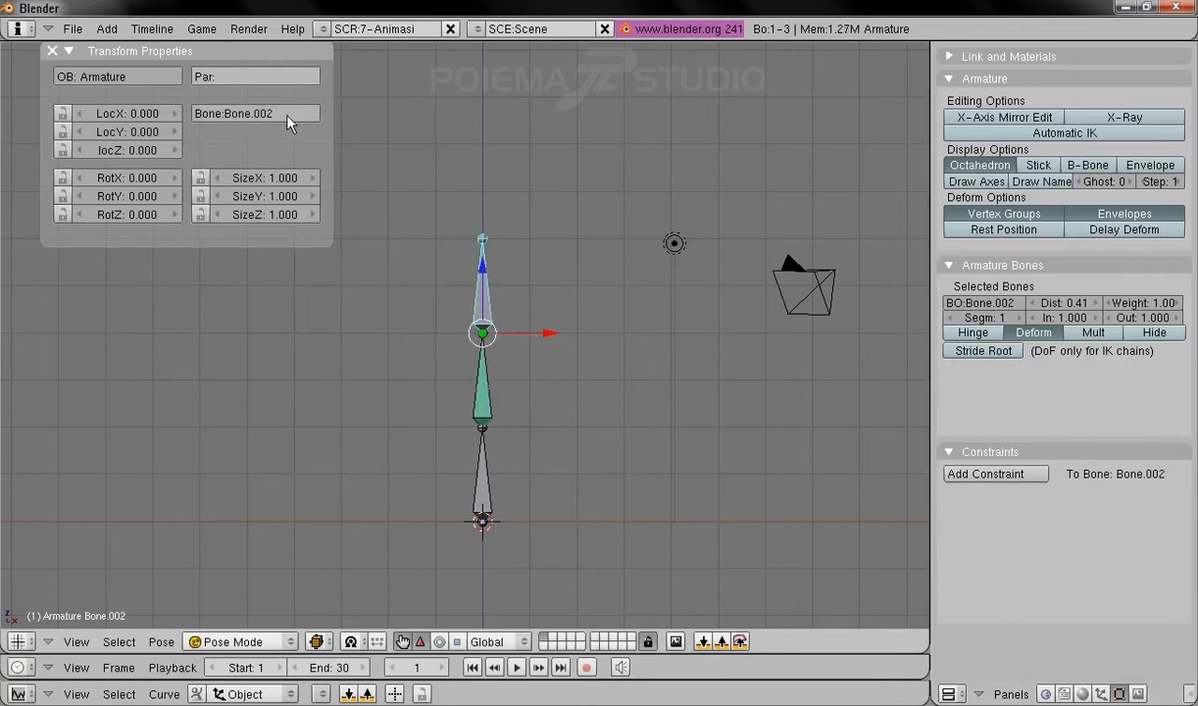
{"action": "right_click", "coordinate": [470, 378]}
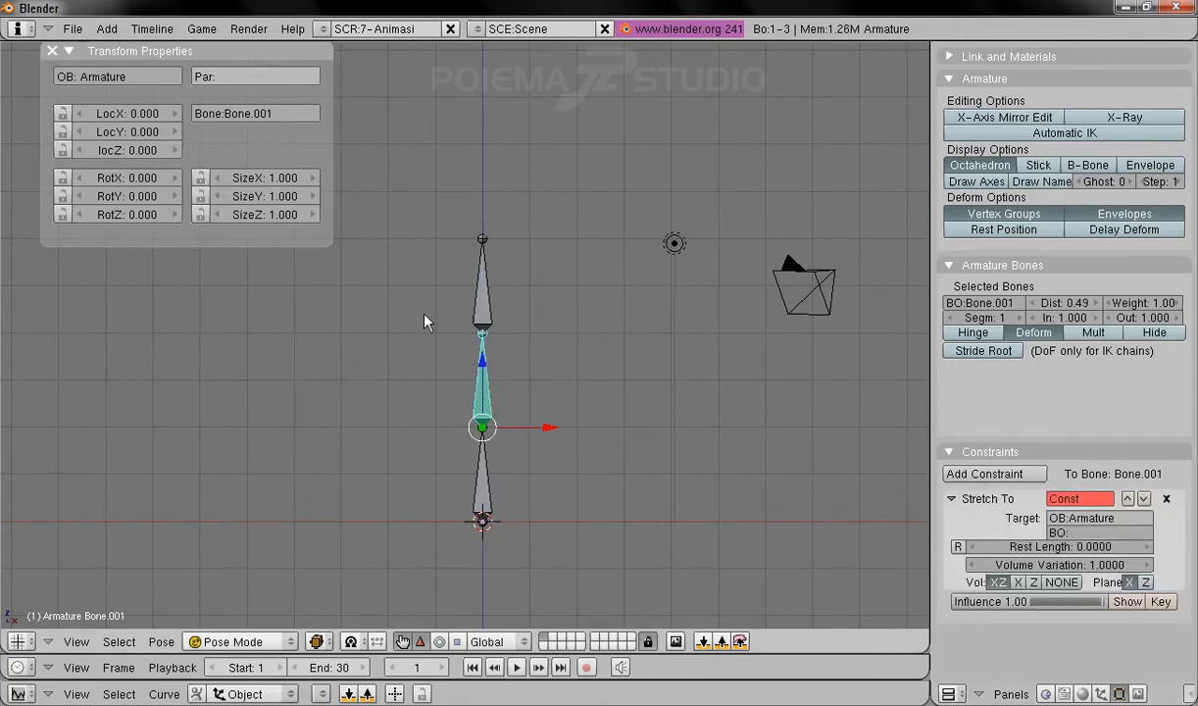
{"action": "left_click", "coordinate": [1084, 532]}
{"action": "type", "text": "Bone.002"}
{"action": "key", "text": "Return"}
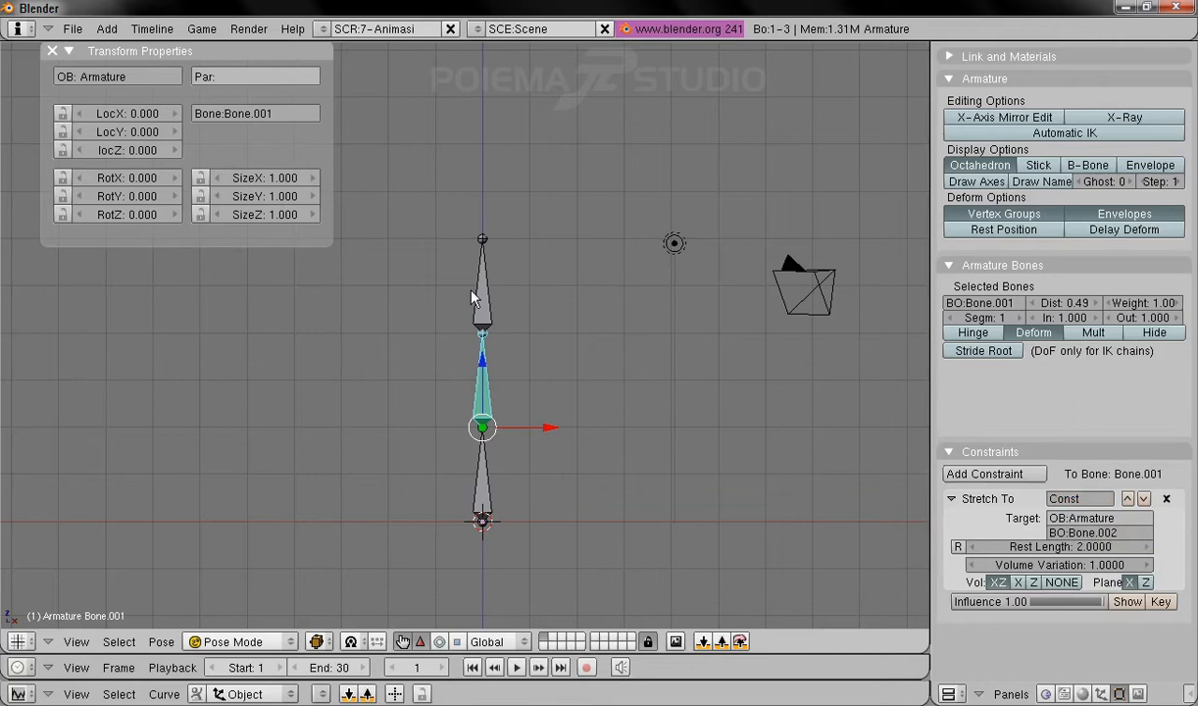
Step: Try rotating the top bone in Pose Mode, and undo its sideways tilt
{"action": "right_click", "coordinate": [487, 308]}
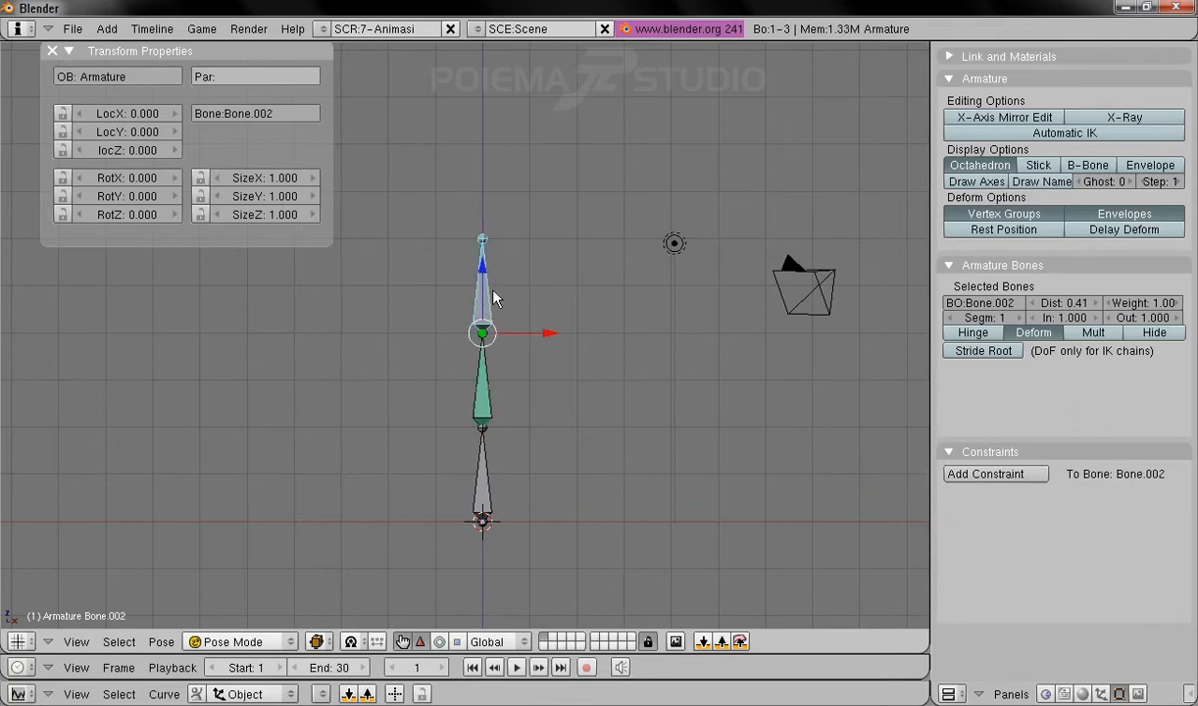
{"action": "key", "text": "r"}
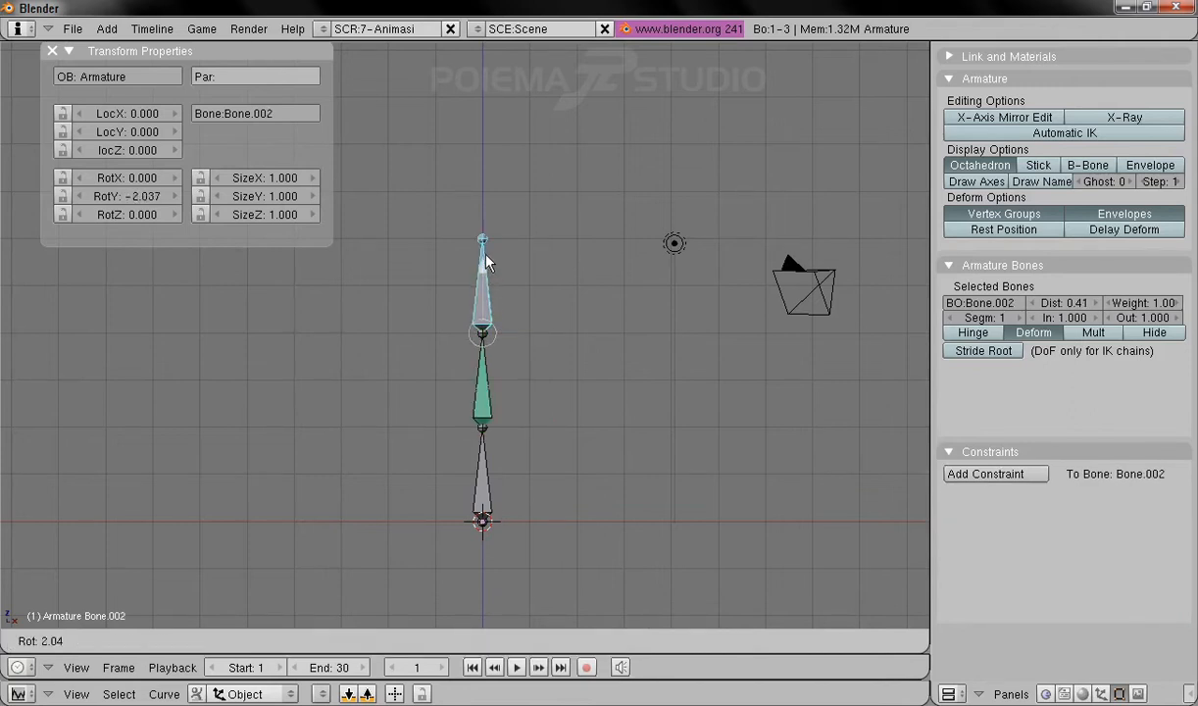
{"action": "left_click", "coordinate": [493, 260]}
{"action": "key", "text": "r"}
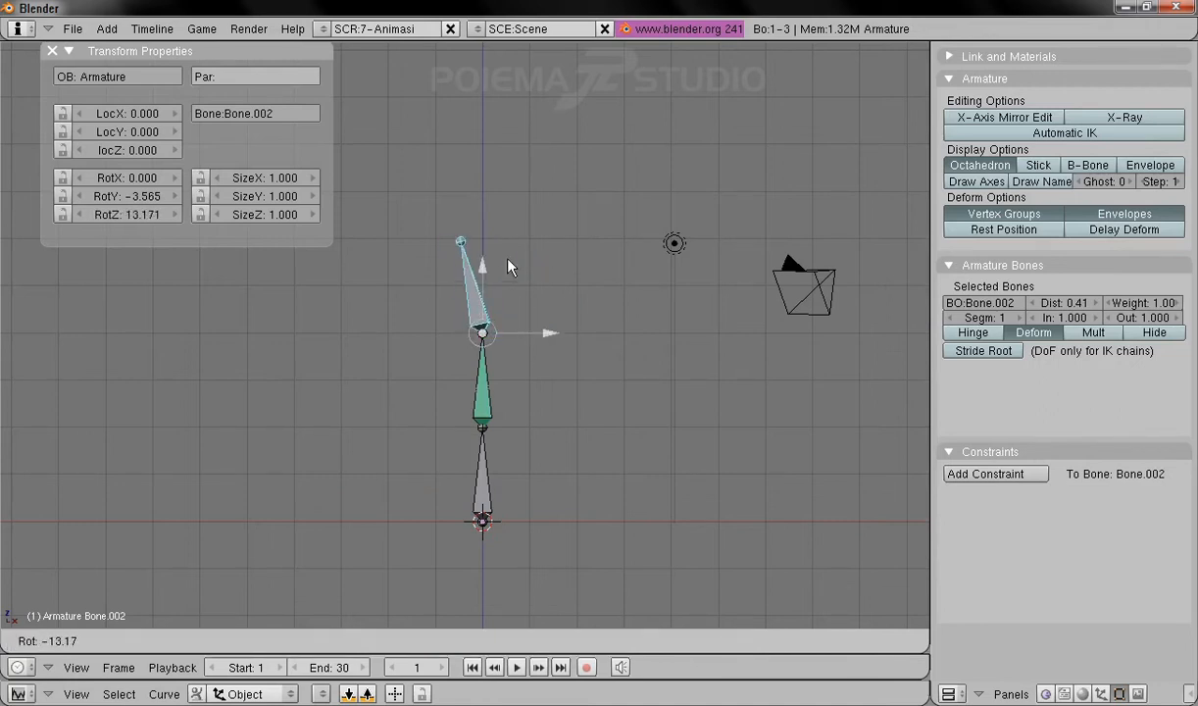
{"action": "left_click", "coordinate": [520, 261]}
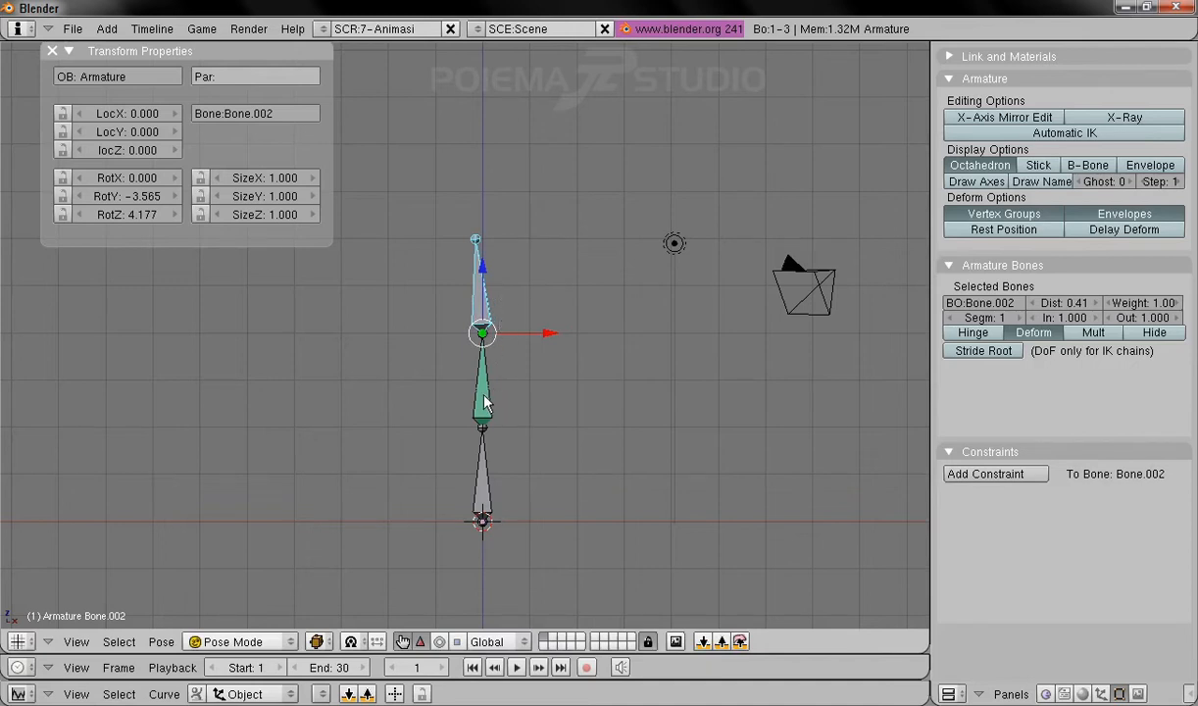
{"action": "key", "text": "alt+r"}
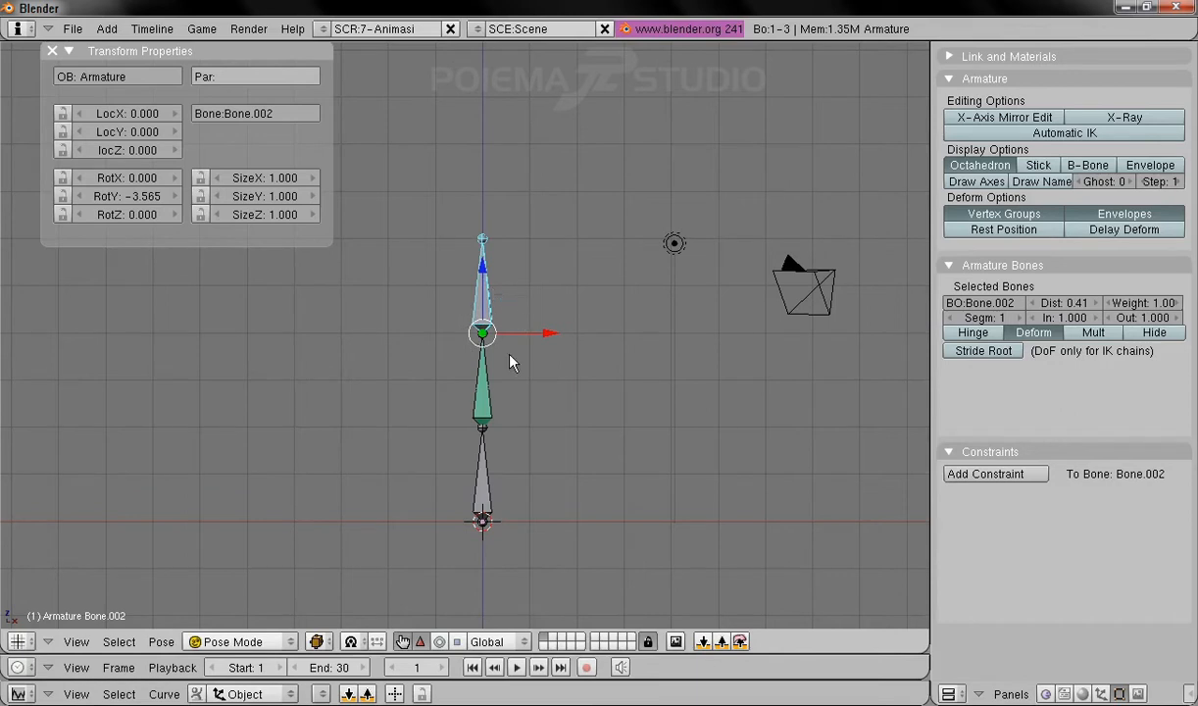
Step: In Edit Mode, disconnect the top bone from its parent Bone.001 and select the whole top bone
{"action": "left_click", "coordinate": [227, 641]}
{"action": "left_click", "coordinate": [226, 577]}
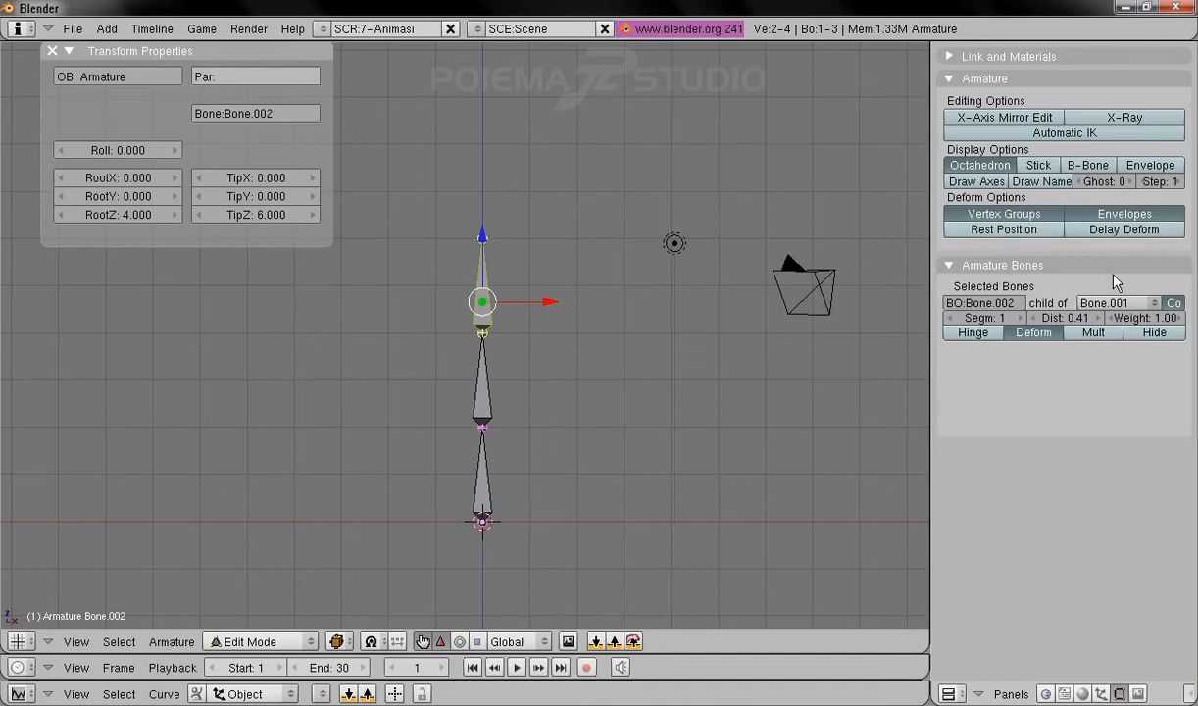
{"action": "left_click", "coordinate": [1173, 303]}
{"action": "right_click", "coordinate": [485, 283]}
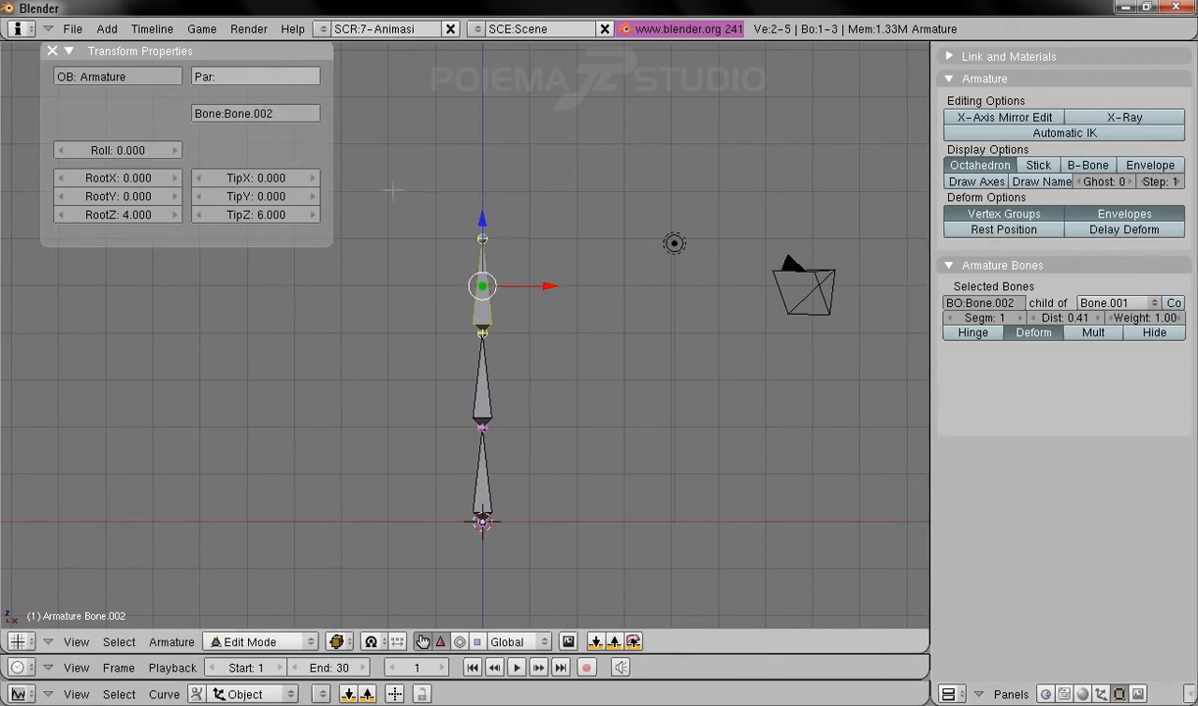
Step: Try moving the top bone away from the middle bone in Edit Mode, cancelling each move
{"action": "key", "text": "g"}
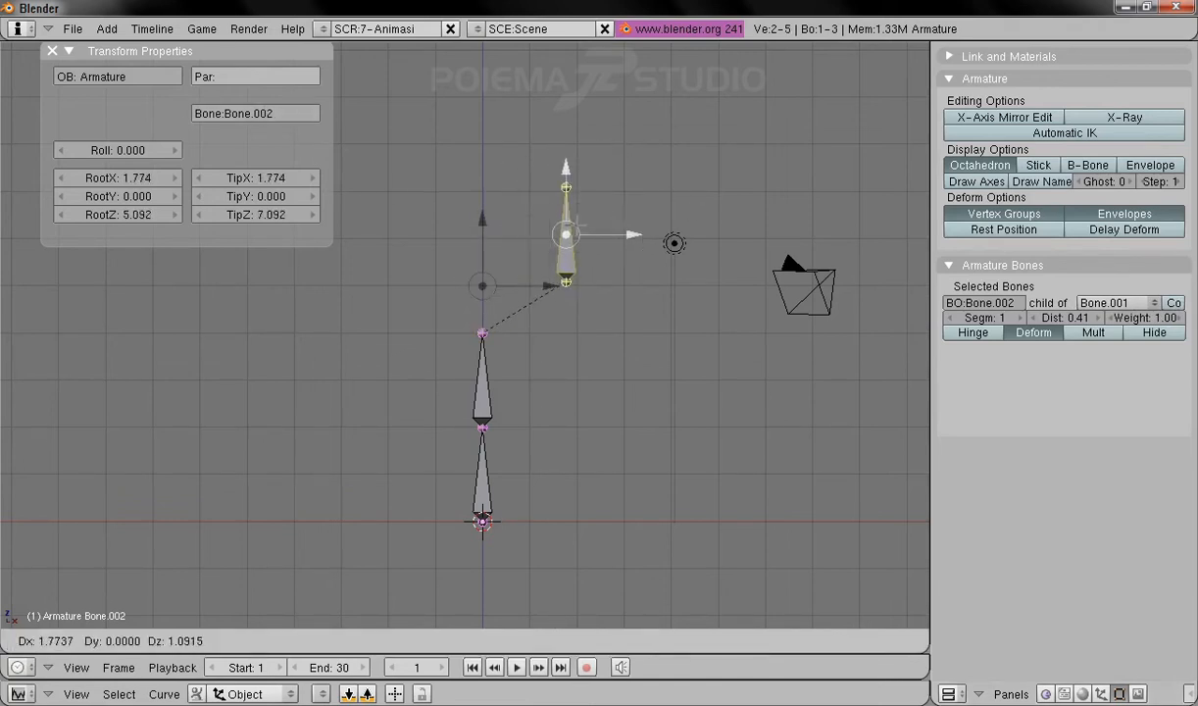
{"action": "key", "text": "Escape"}
{"action": "key", "text": "g"}
{"action": "key", "text": "Escape"}
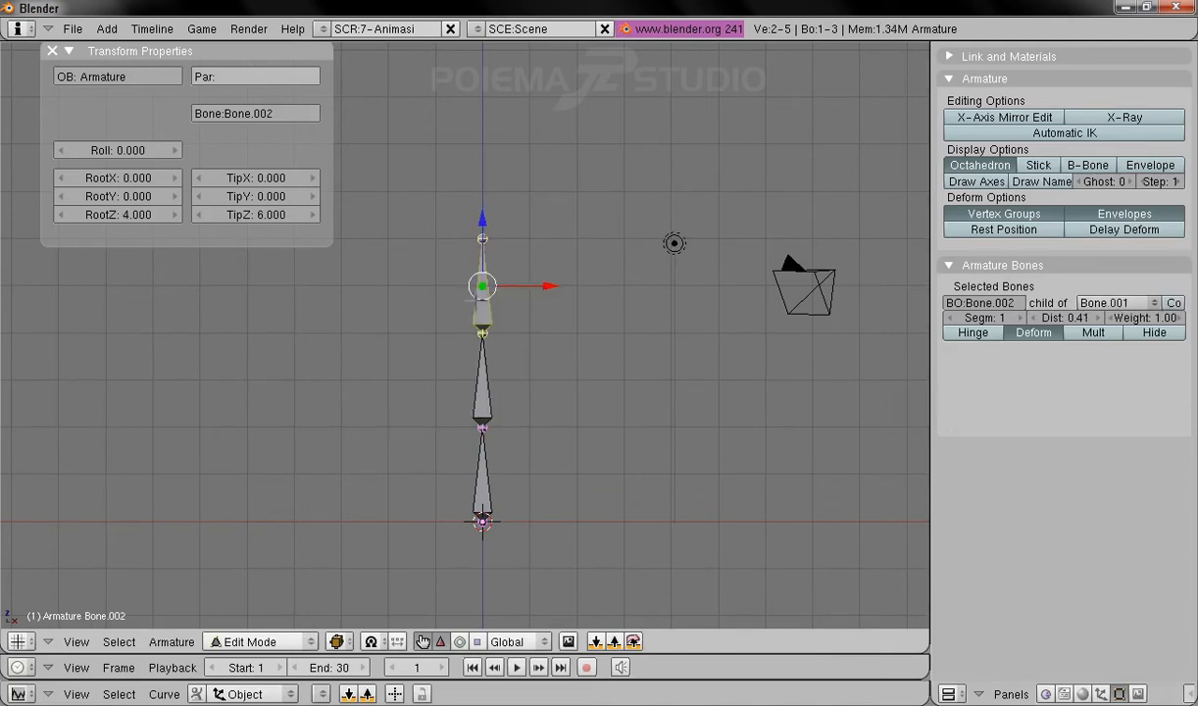
{"action": "key", "text": "g"}
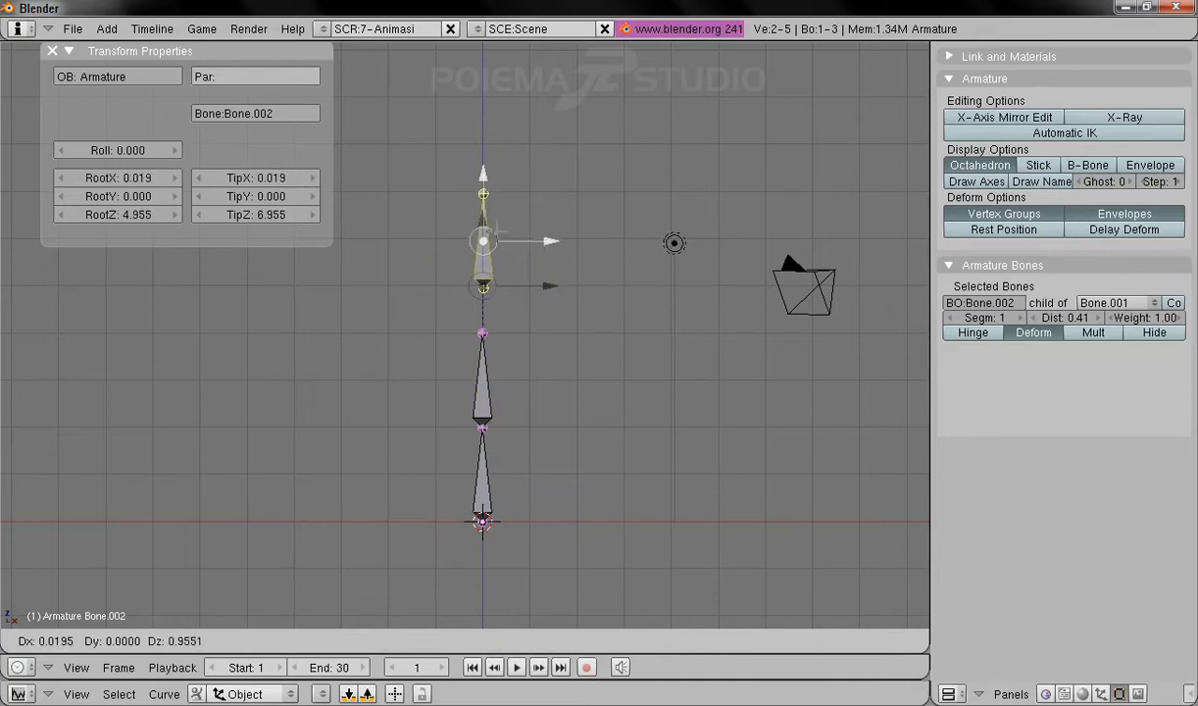
{"action": "key", "text": "Escape"}
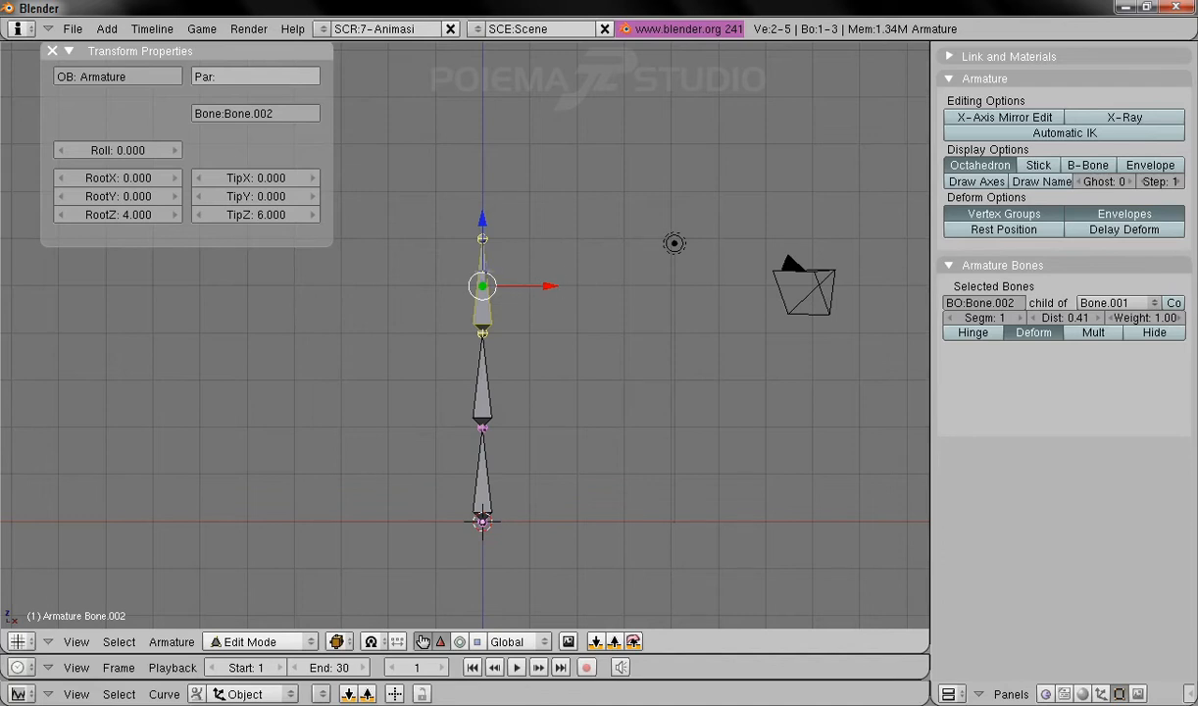
{"action": "key", "text": "g"}
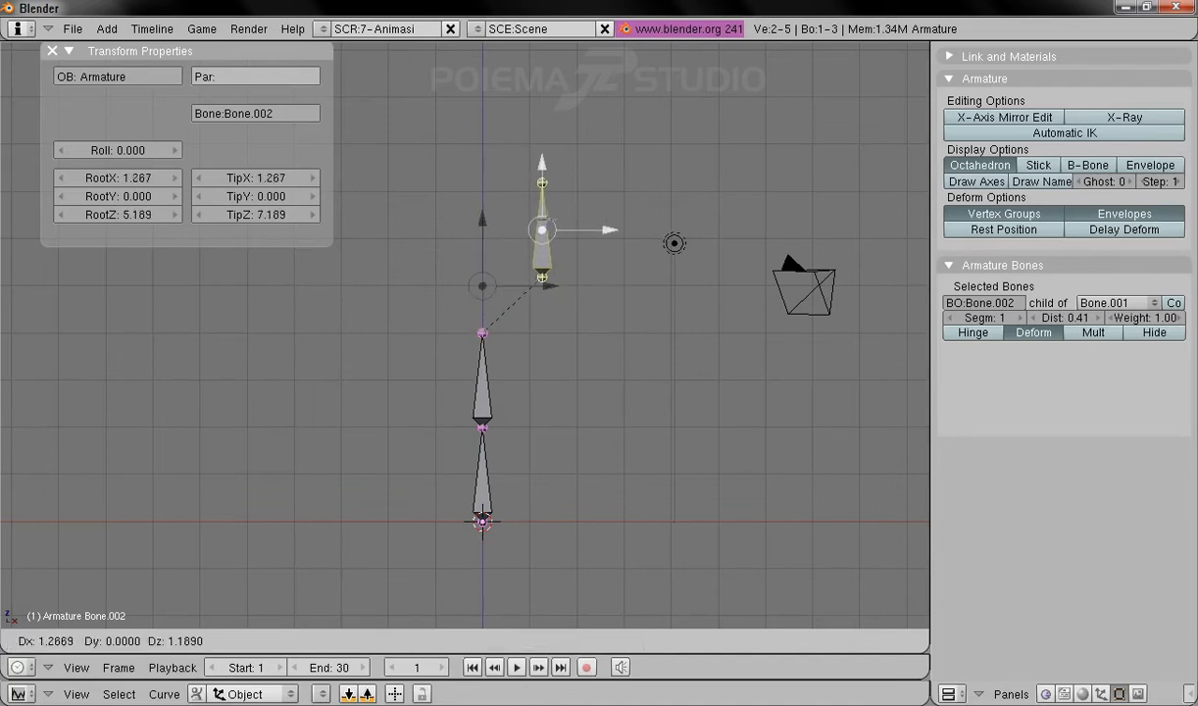
{"action": "key", "text": "Escape"}
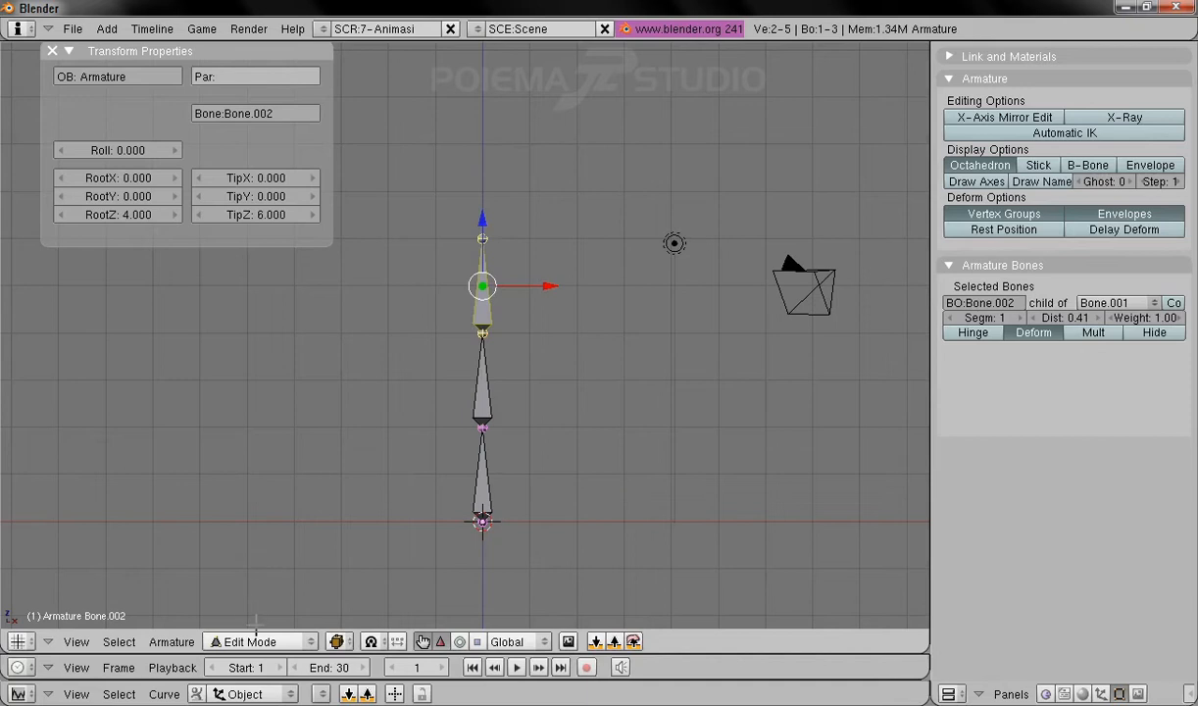
Step: In Pose Mode, try moving the top bone around to test the middle bone's stretch, and undo the move
{"action": "left_click", "coordinate": [250, 641]}
{"action": "left_click", "coordinate": [240, 585]}
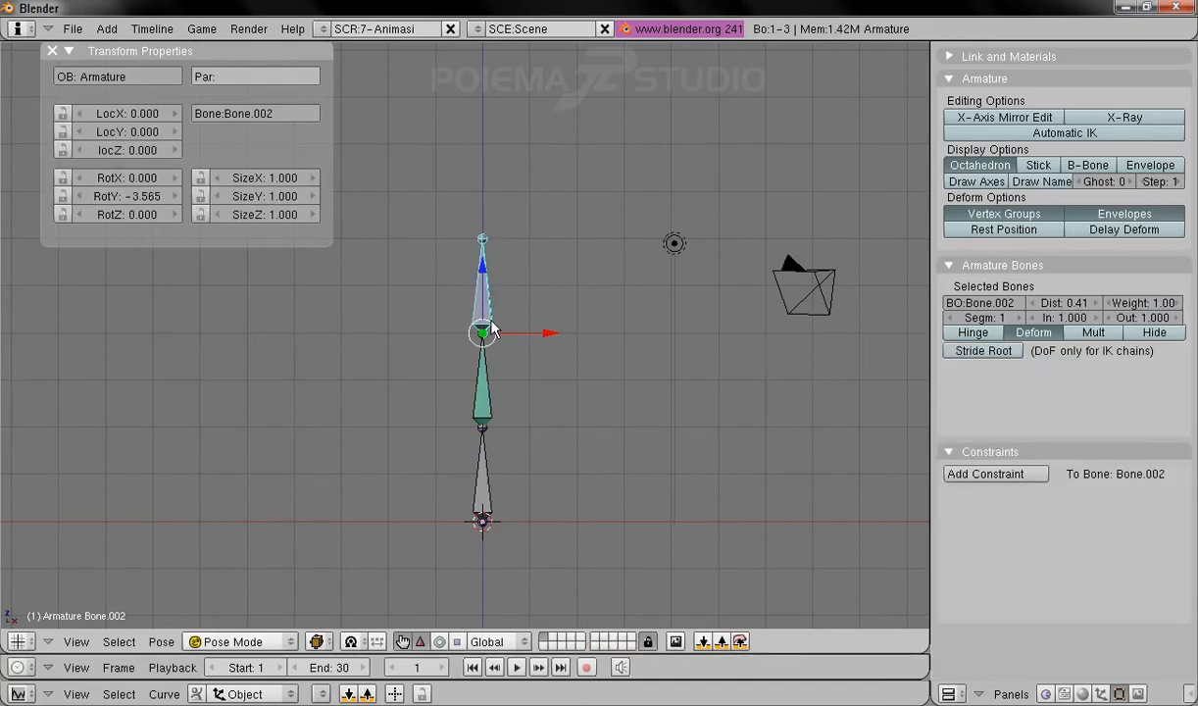
{"action": "key", "text": "g"}
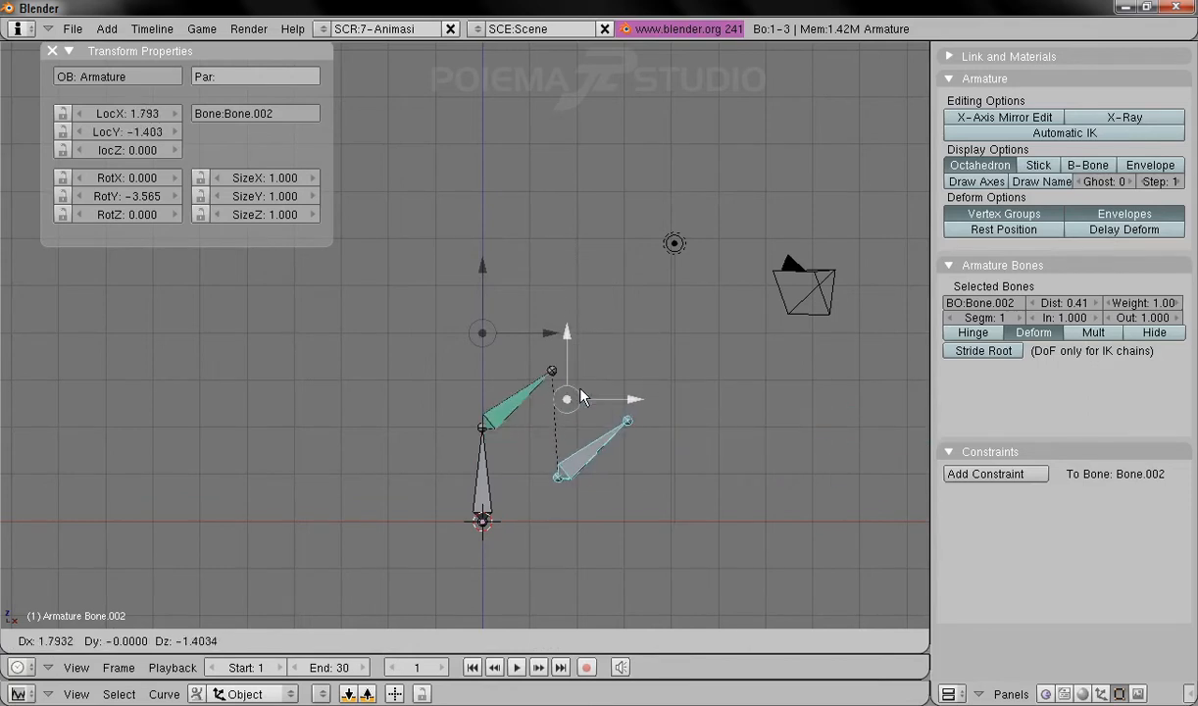
{"action": "key", "text": "Escape"}
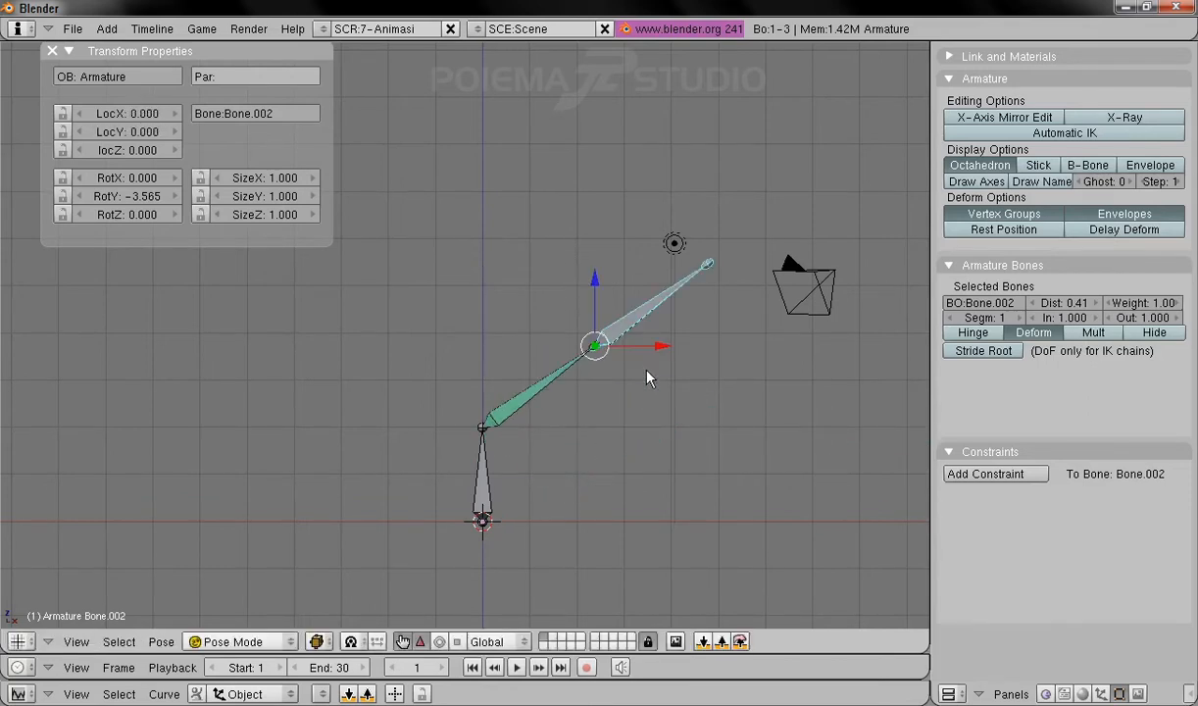
{"action": "key", "text": "ctrl+z"}
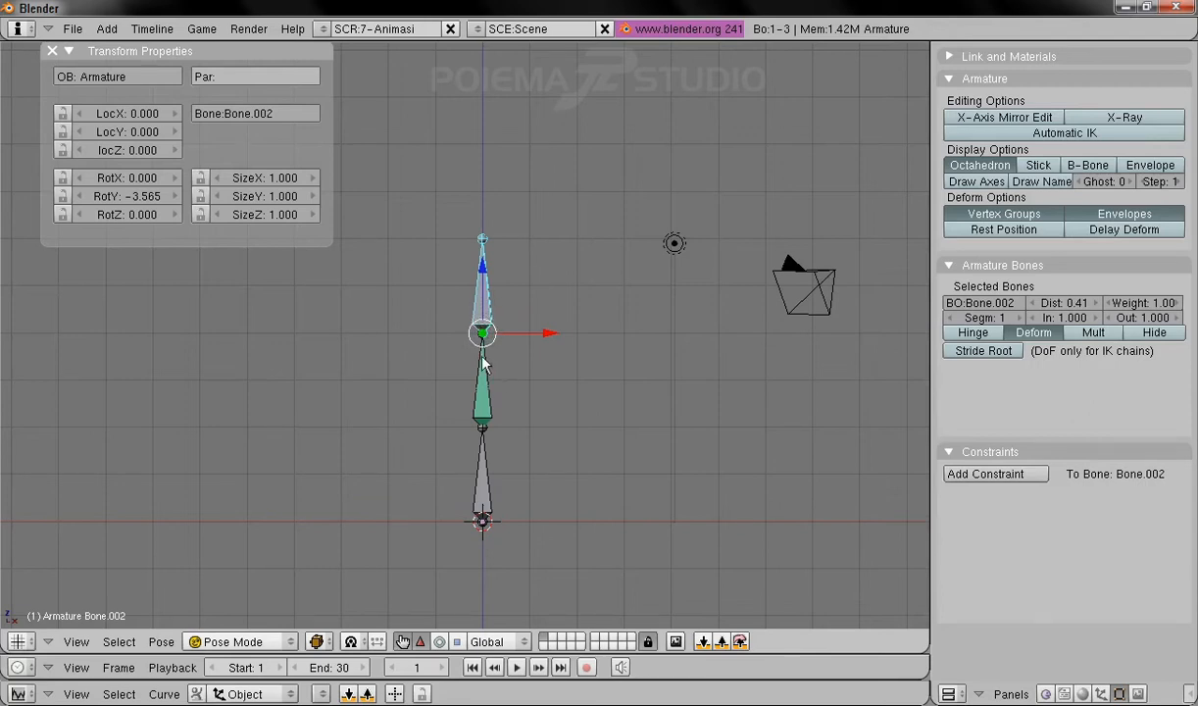
Step: Return to Edit Mode and clear the top bone's parent
{"action": "key", "text": "ctrl+Tab"}
{"action": "left_click", "coordinate": [235, 602]}
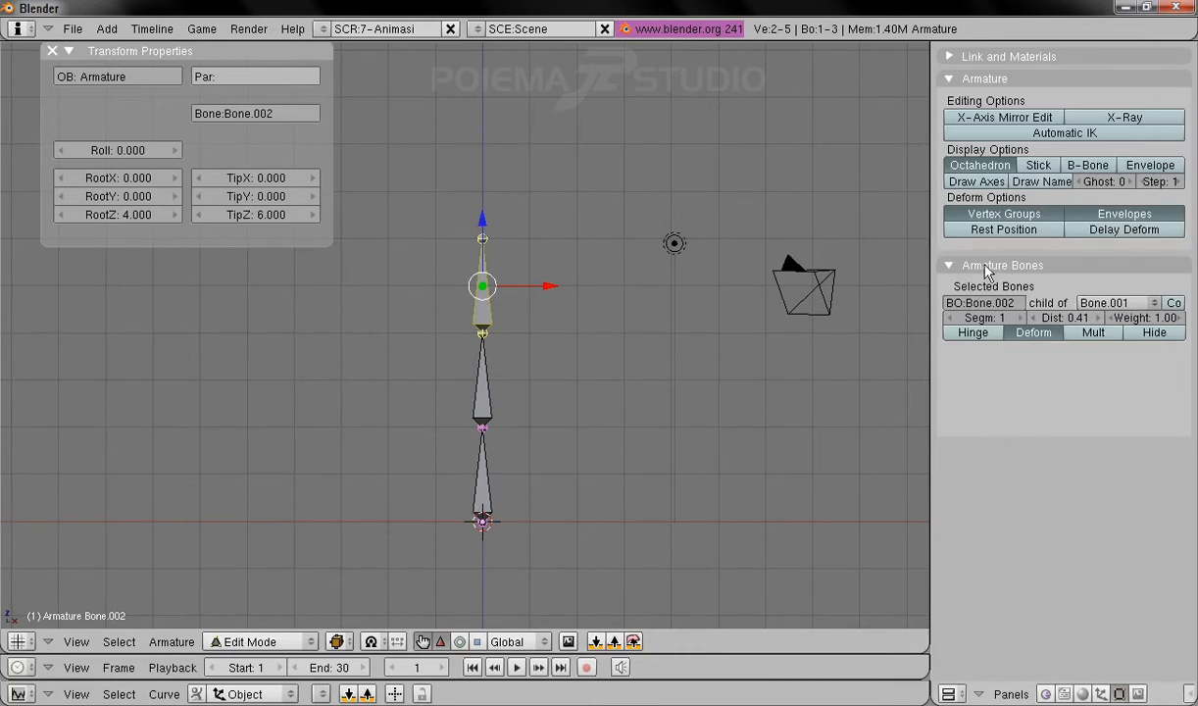
{"action": "left_click", "coordinate": [1120, 305]}
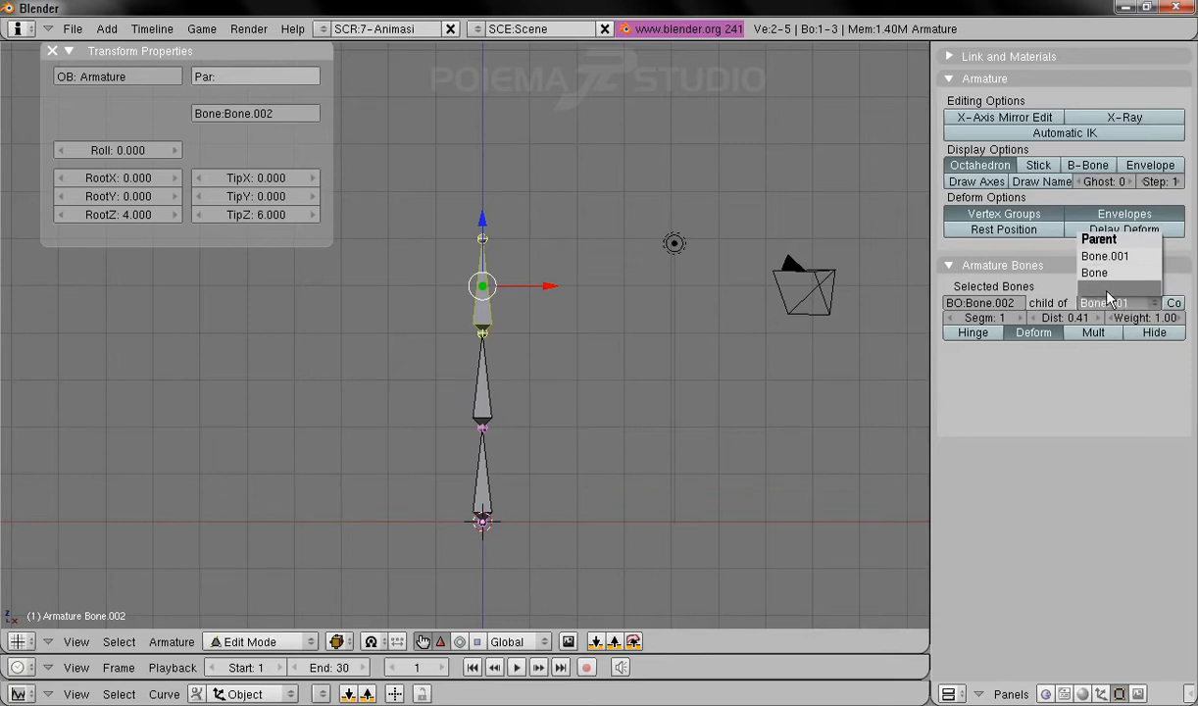
{"action": "left_click", "coordinate": [1106, 290]}
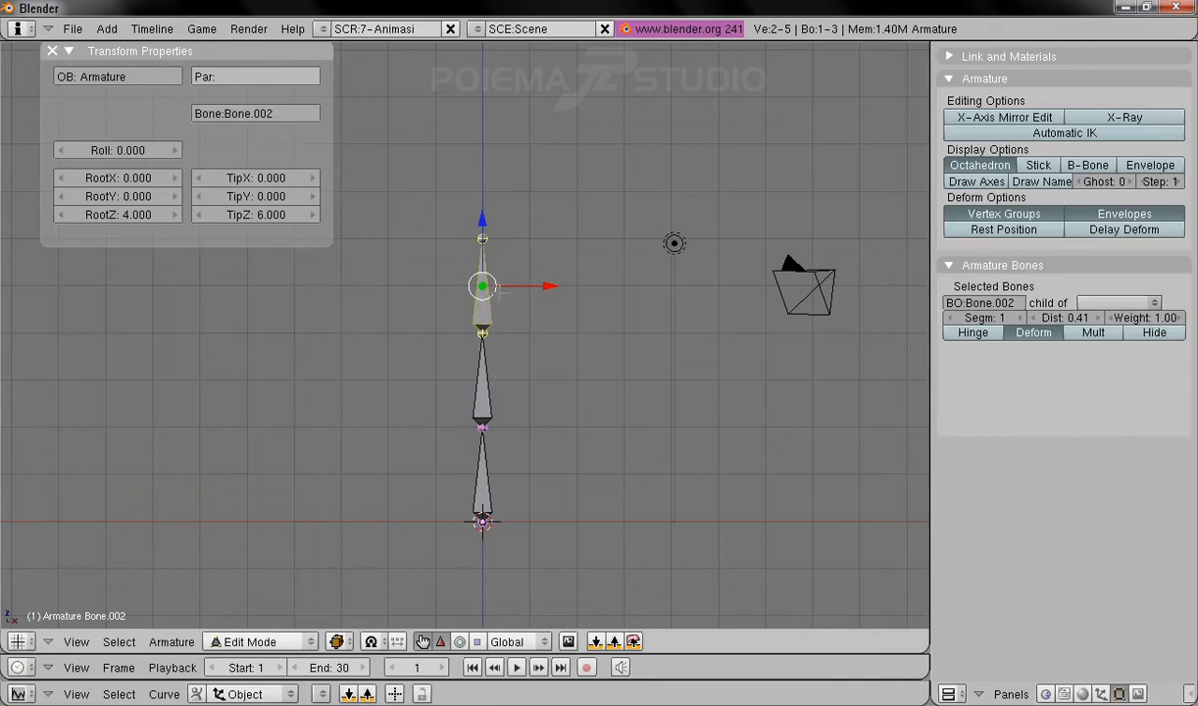
Step: Try moving the unparented top bone away from the chain in Edit Mode, and undo the move
{"action": "key", "text": "g"}
{"action": "left_click", "coordinate": [644, 223]}
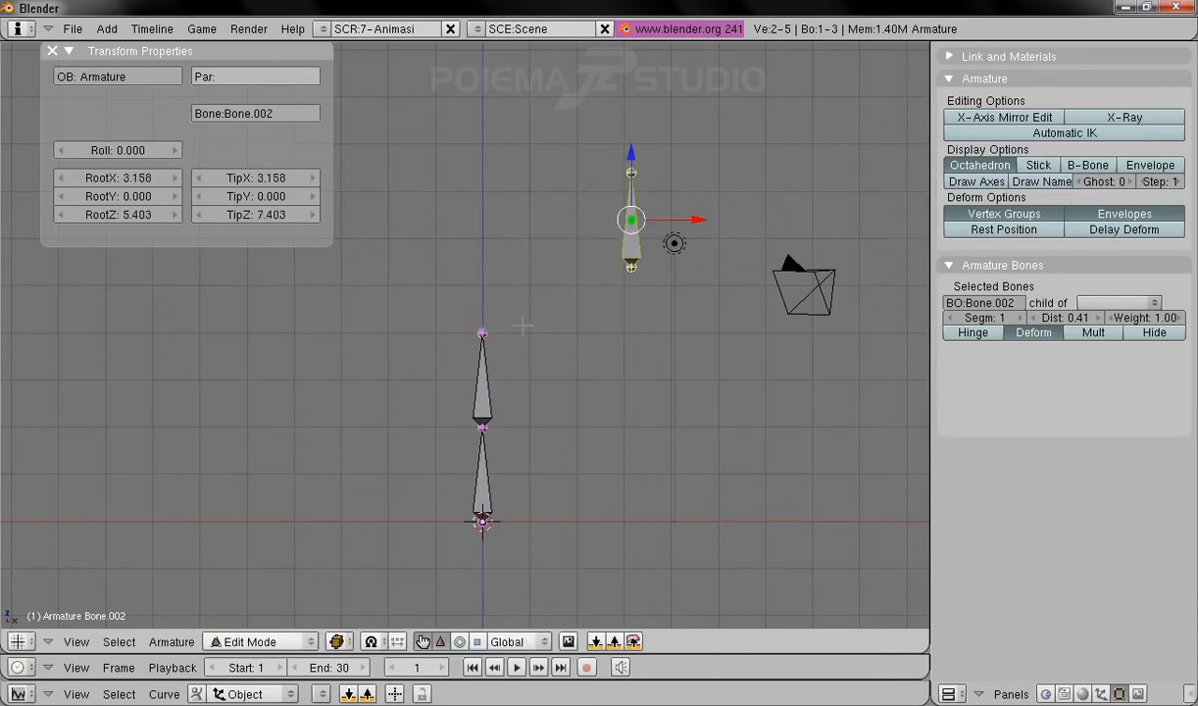
{"action": "key", "text": "ctrl+z"}
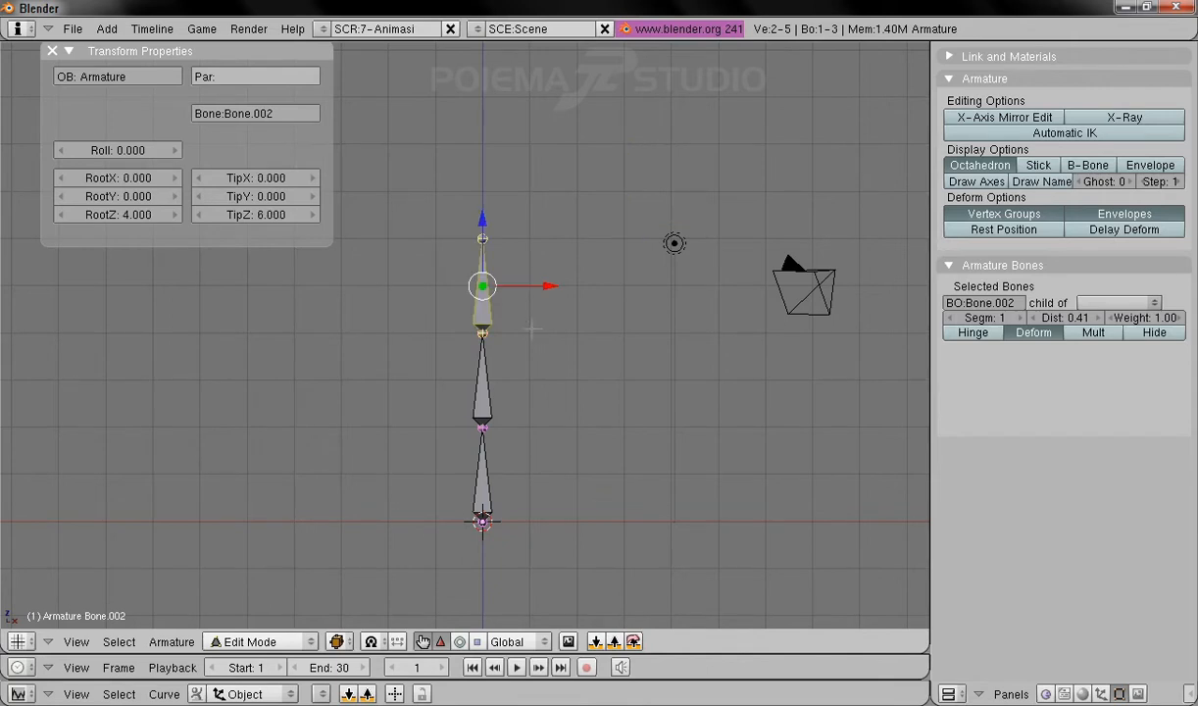
Step: Switch to Pose Mode and try moving the unparented top bone to test the stretch, cancelling the move
{"action": "left_click", "coordinate": [265, 641]}
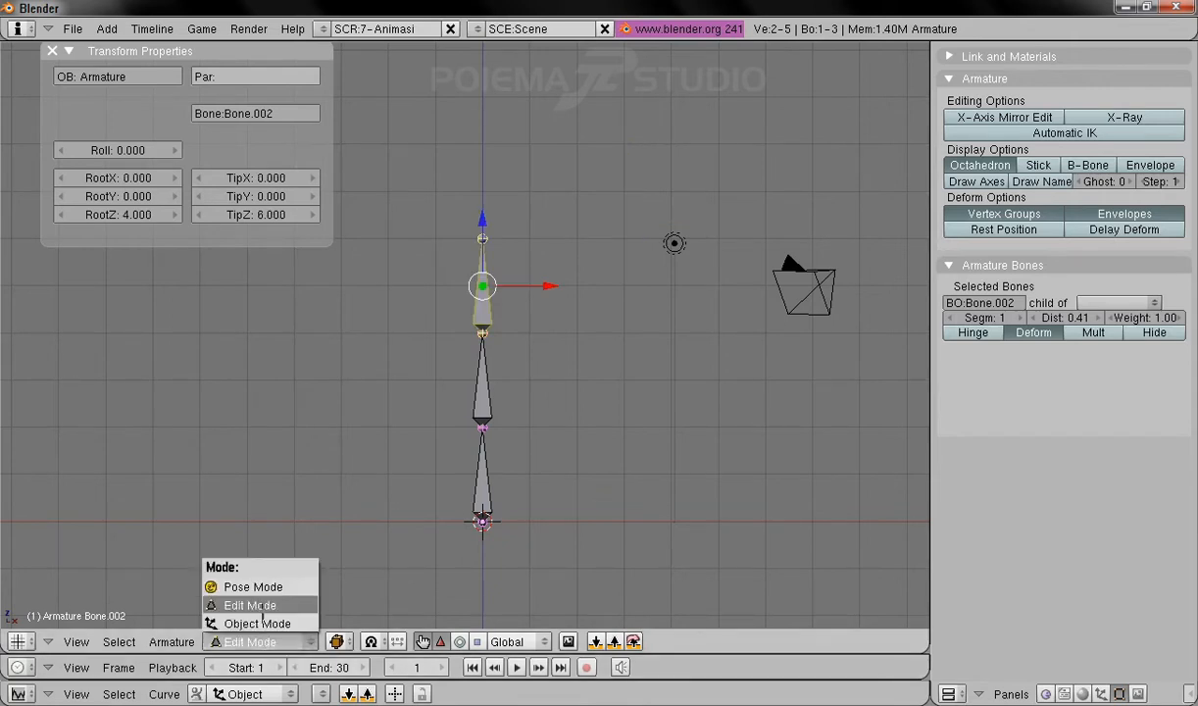
{"action": "left_click", "coordinate": [263, 585]}
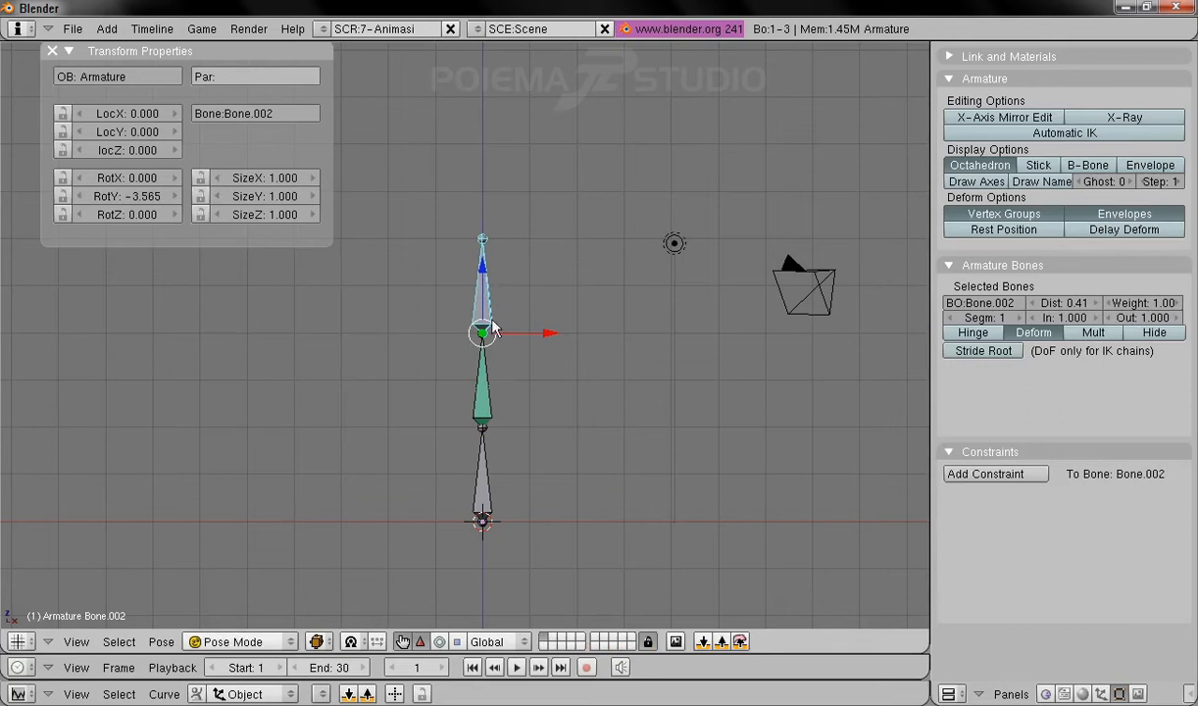
{"action": "key", "text": "g"}
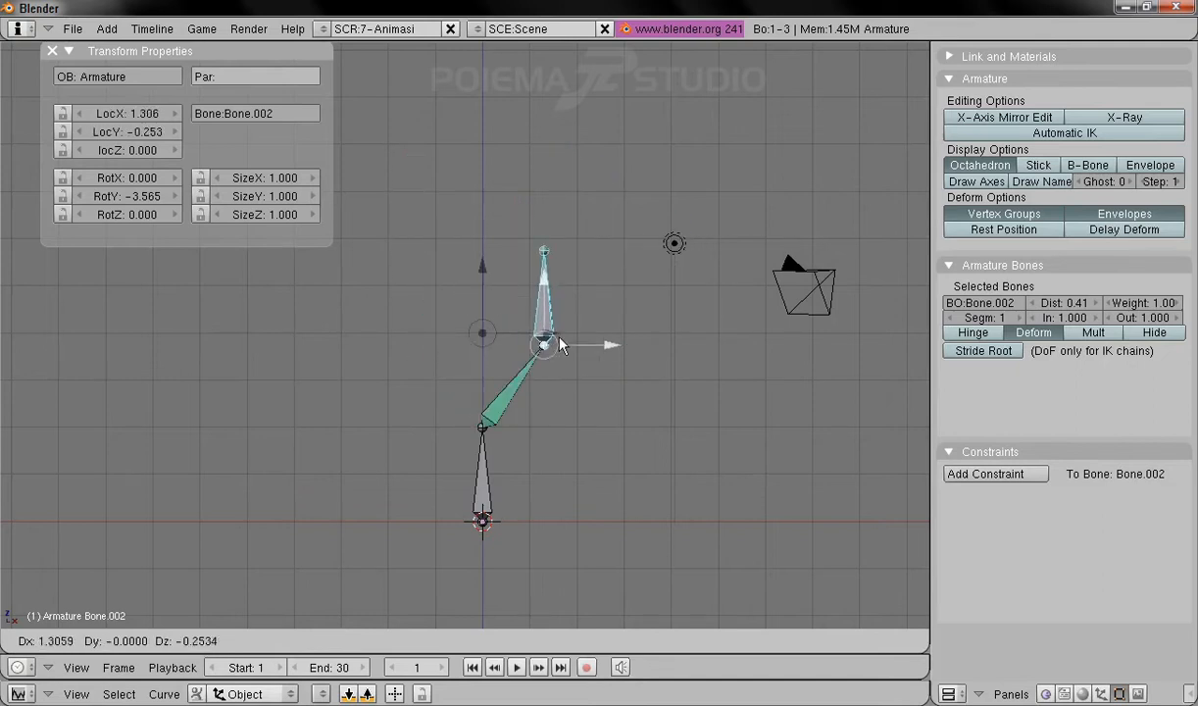
{"action": "key", "text": "Escape"}
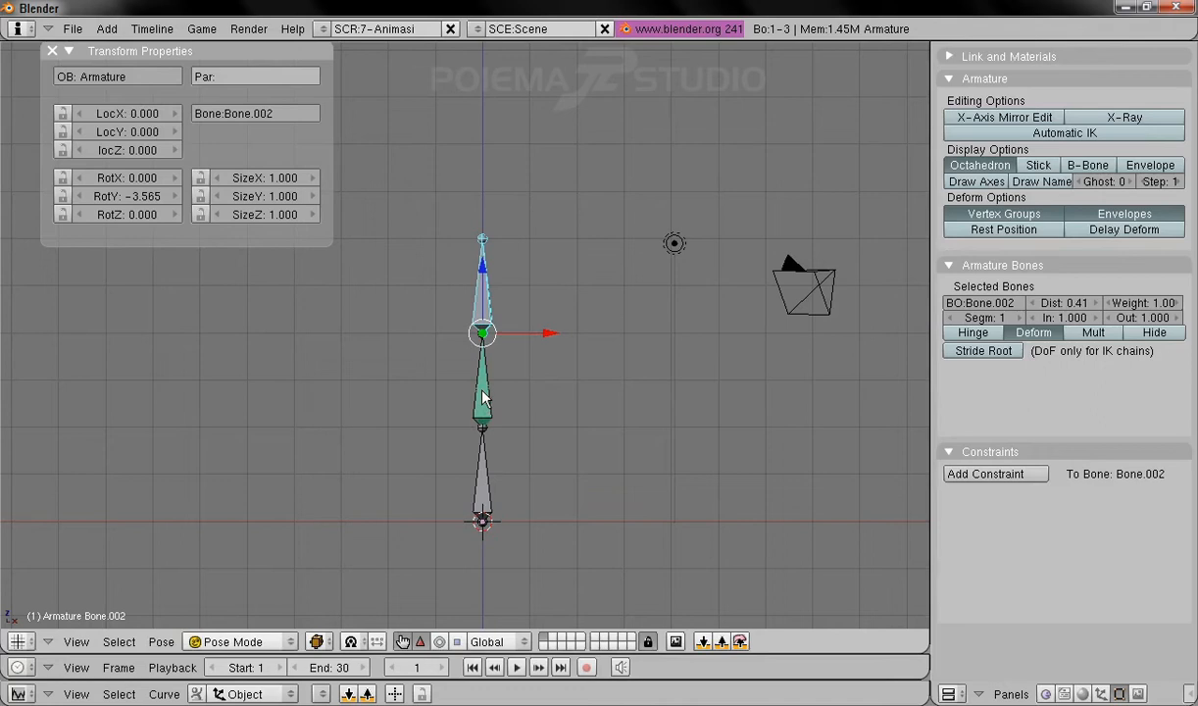
Step: Return to Edit Mode and clear the middle bone's parent so it is no longer a child of the bottom bone
{"action": "right_click", "coordinate": [484, 498]}
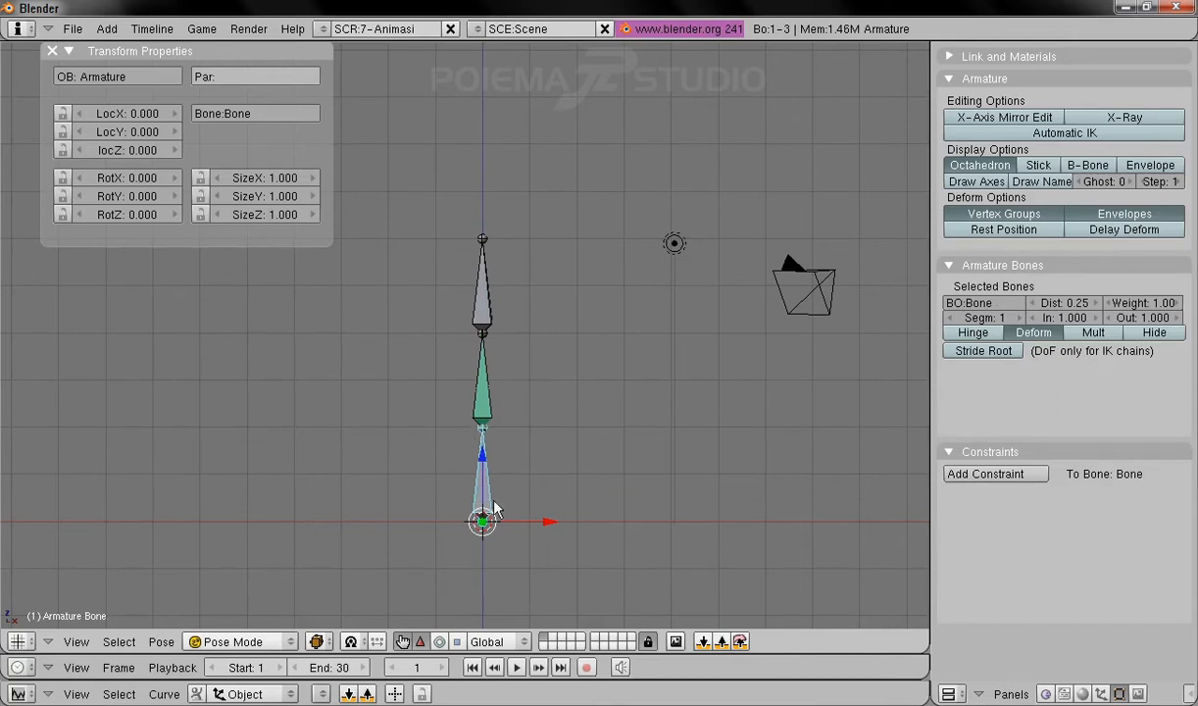
{"action": "left_click", "coordinate": [235, 641]}
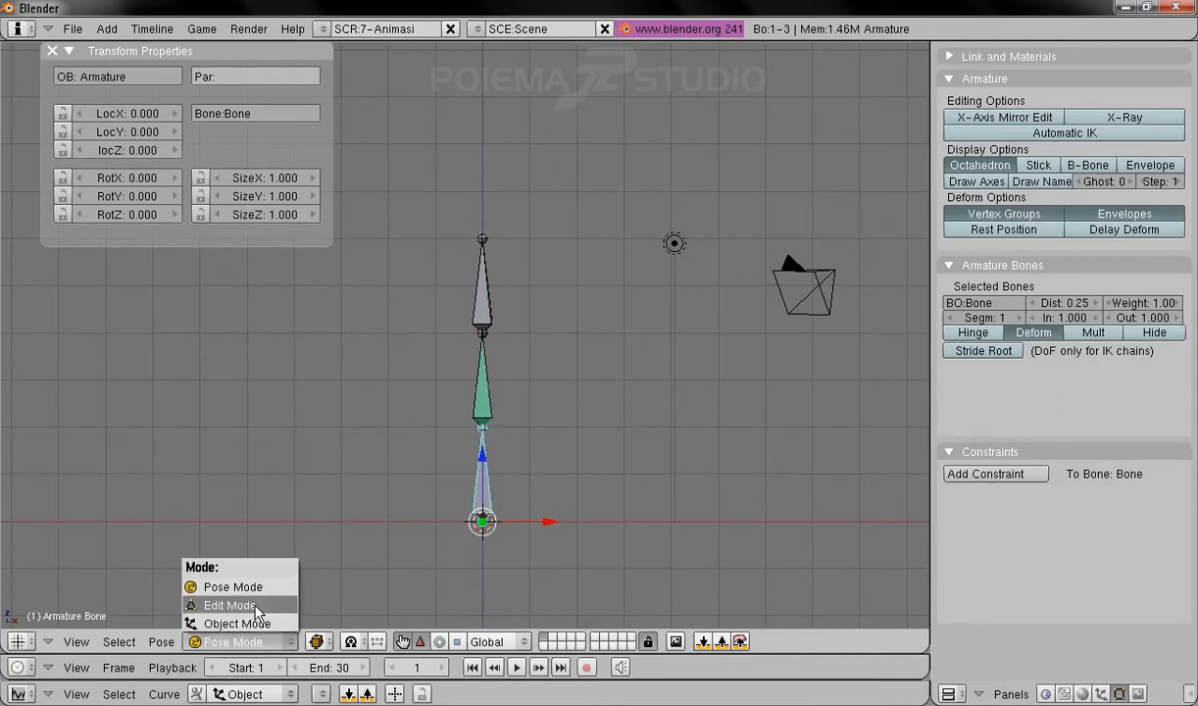
{"action": "left_click", "coordinate": [245, 602]}
{"action": "right_click", "coordinate": [473, 373]}
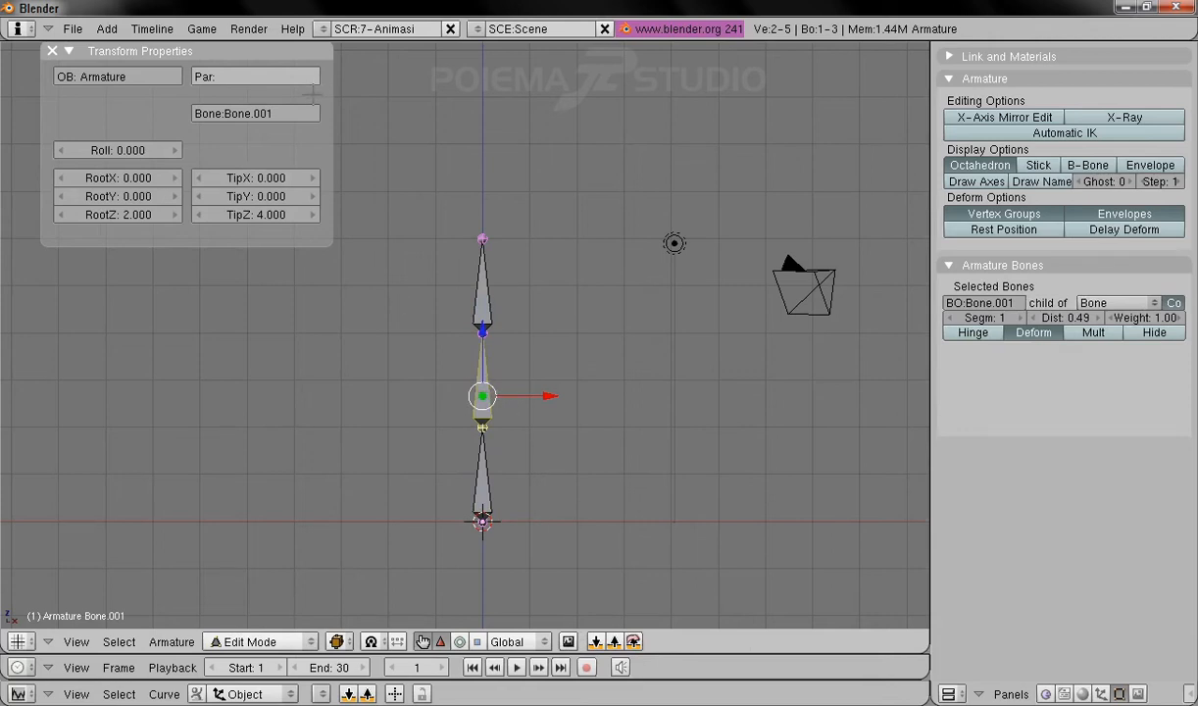
{"action": "right_click", "coordinate": [478, 276]}
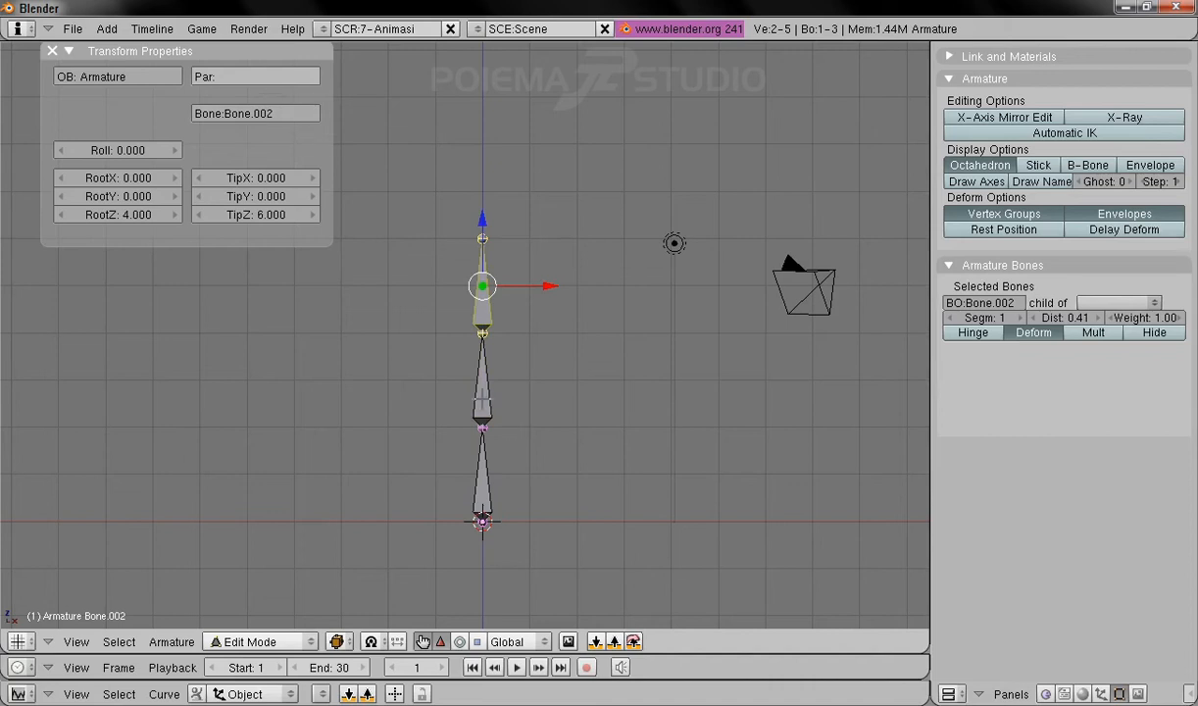
{"action": "right_click", "coordinate": [481, 382]}
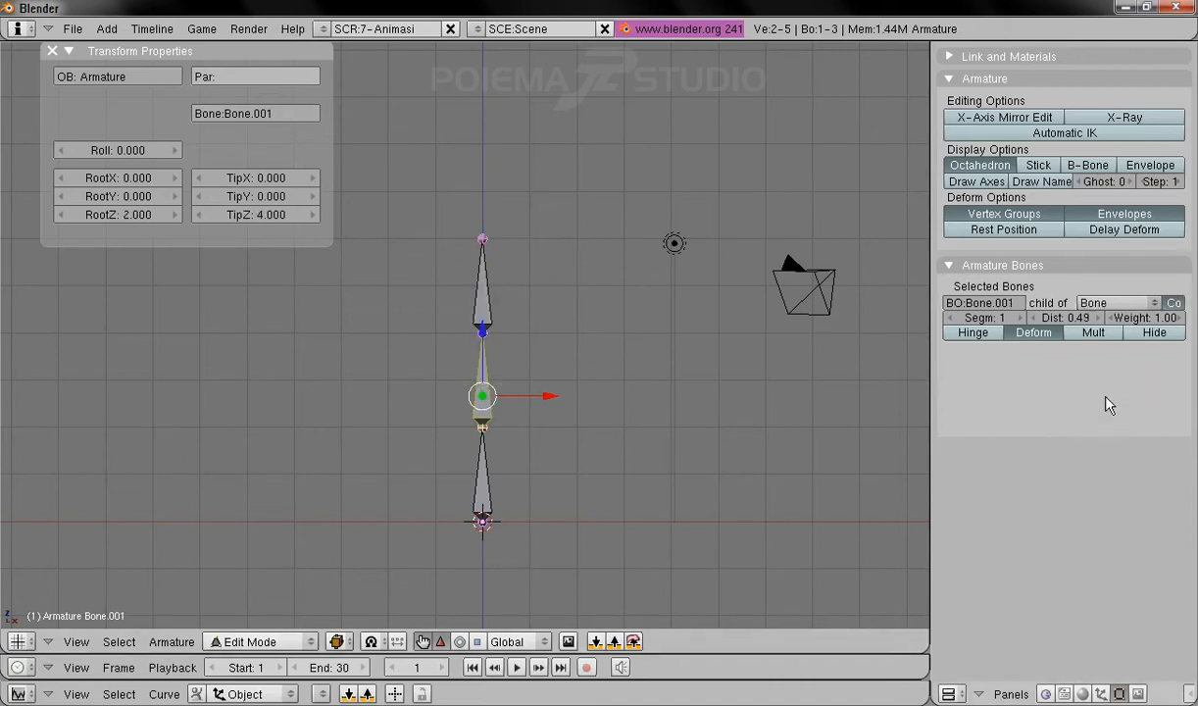
{"action": "left_click", "coordinate": [1108, 308]}
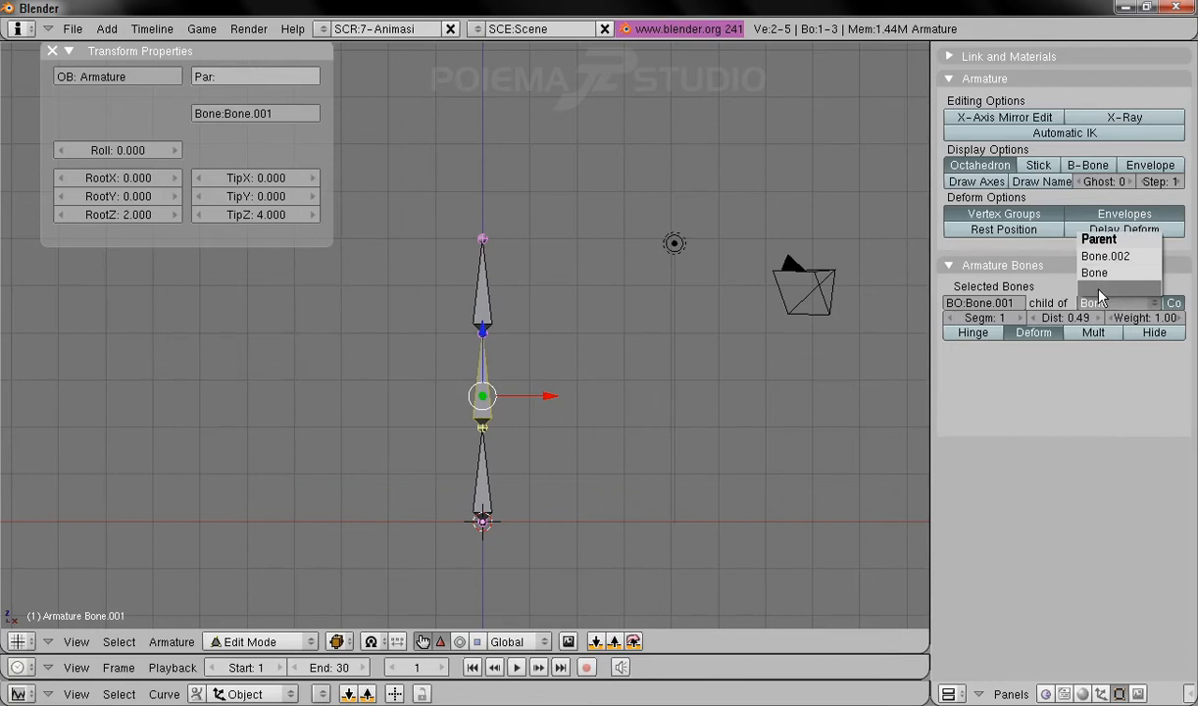
{"action": "left_click", "coordinate": [1098, 290]}
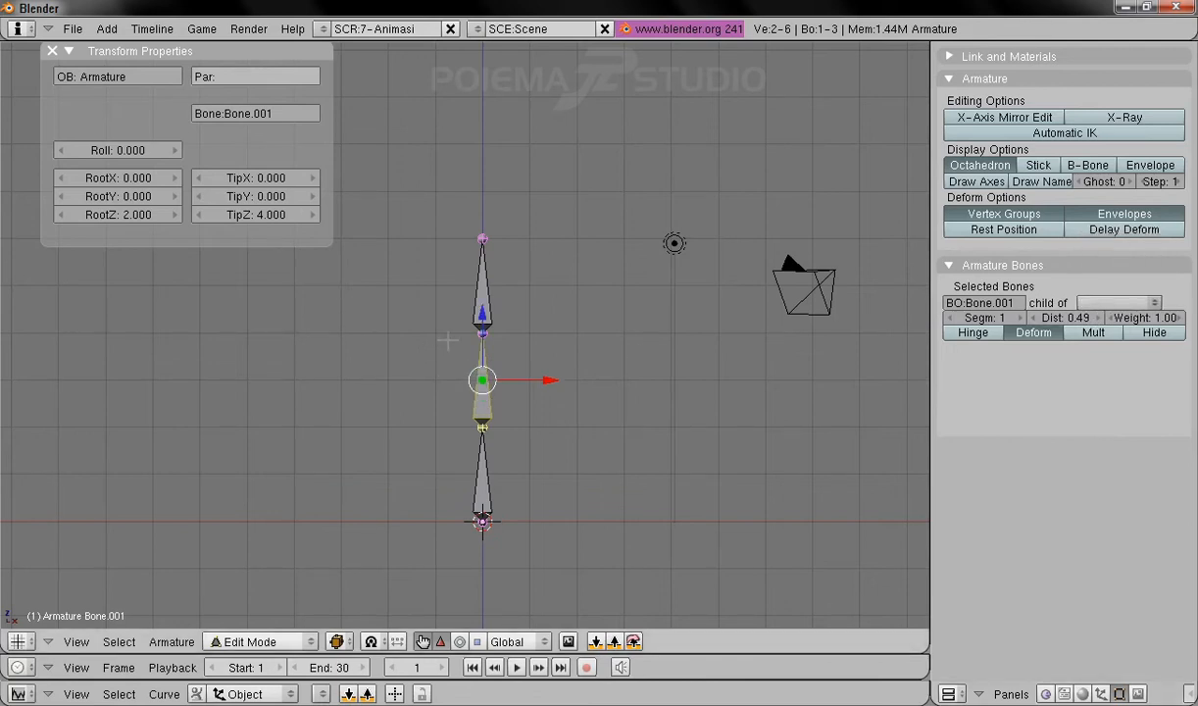
Step: Try moving the middle bone and the bottom bone sideways in Edit Mode, cancelling each move
{"action": "left_click_drag", "start_coordinate": [555, 379], "coordinate": [683, 387]}
{"action": "key", "text": "Escape"}
{"action": "right_click", "coordinate": [498, 495]}
{"action": "left_click_drag", "start_coordinate": [556, 475], "coordinate": [533, 453]}
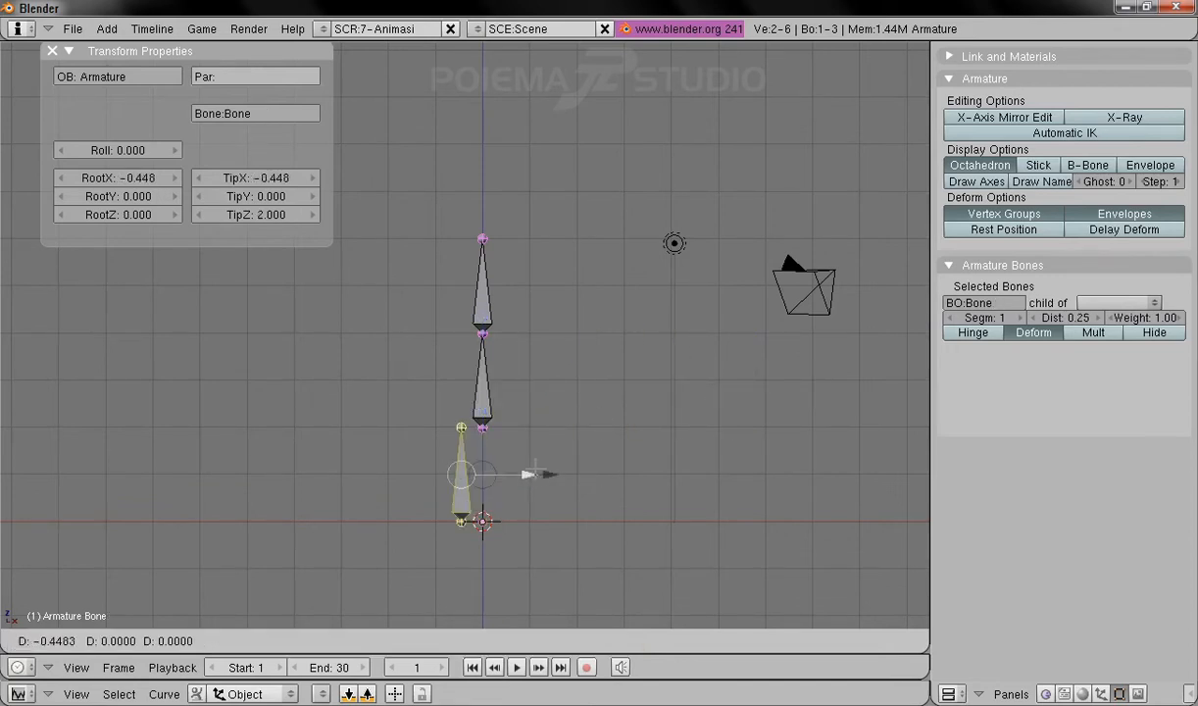
{"action": "key", "text": "Escape"}
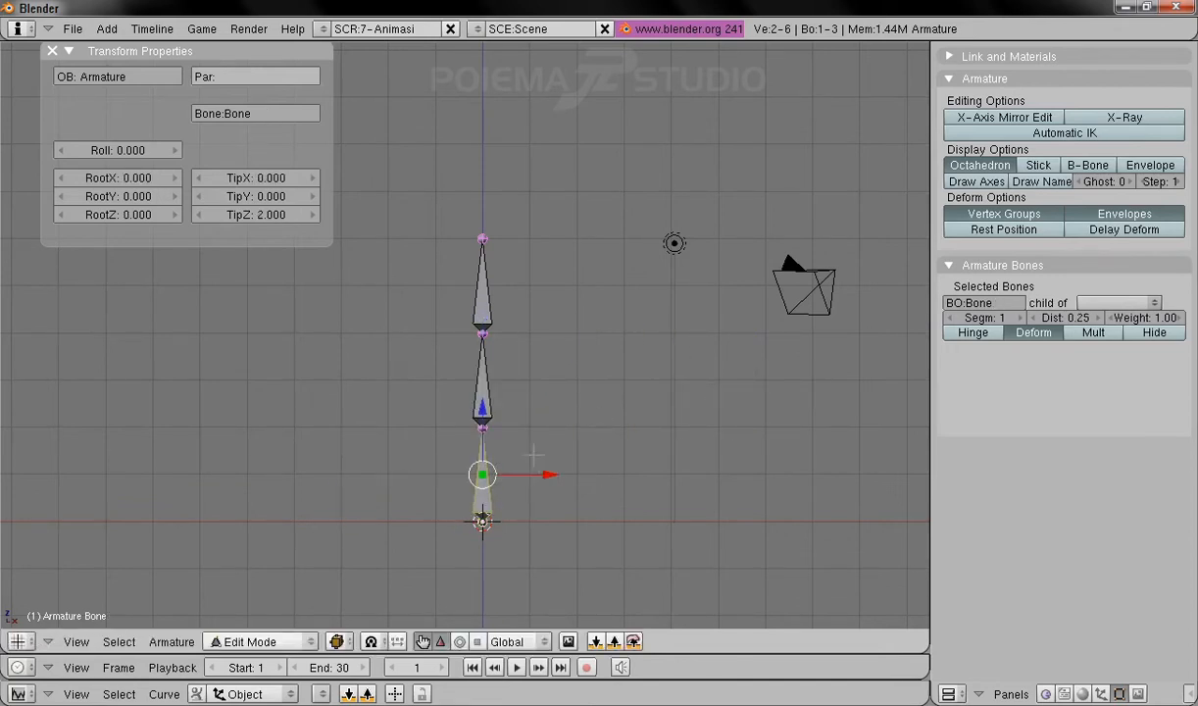
Step: In Pose Mode, add a Stretch To constraint to the bottom bone with target object Armature and target bone Bone.001
{"action": "left_click", "coordinate": [256, 641]}
{"action": "left_click", "coordinate": [253, 586]}
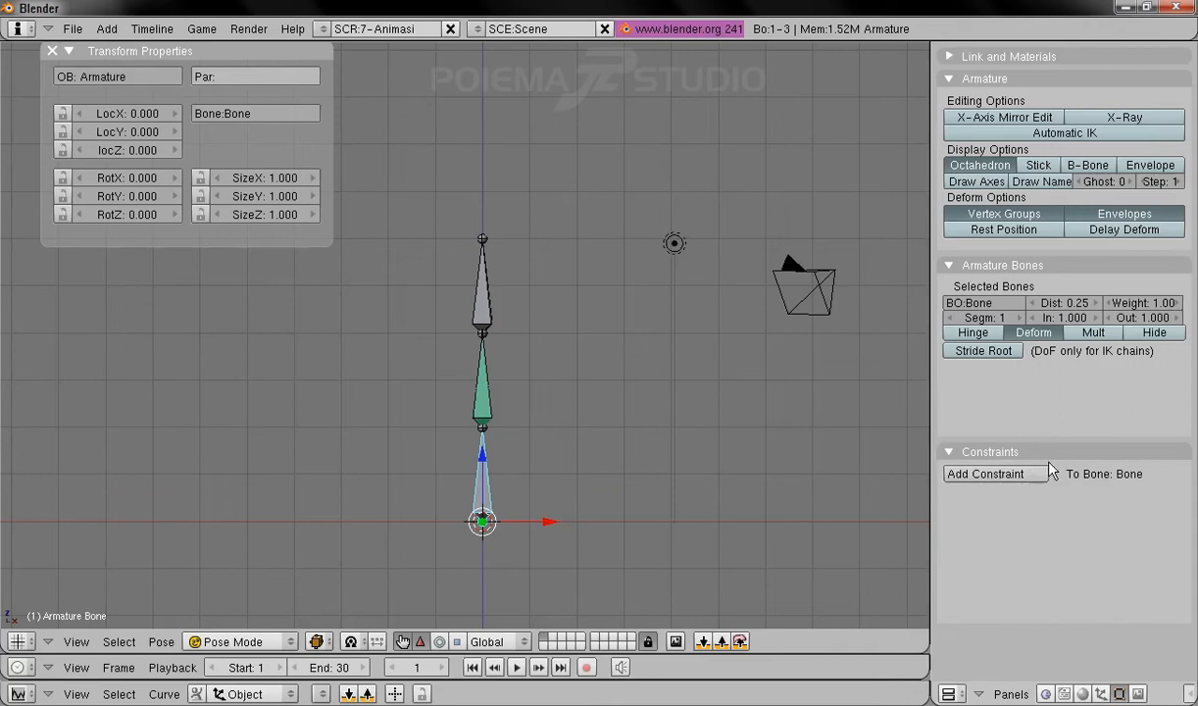
{"action": "left_click", "coordinate": [1006, 479]}
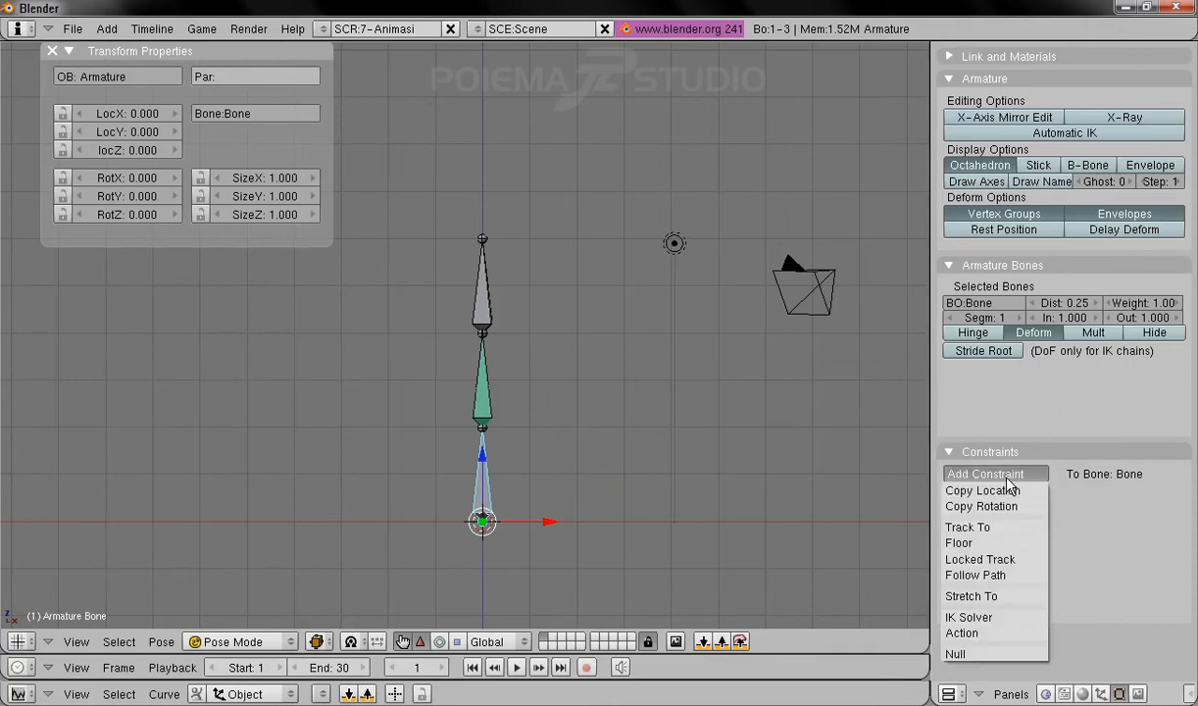
{"action": "left_click", "coordinate": [1018, 599]}
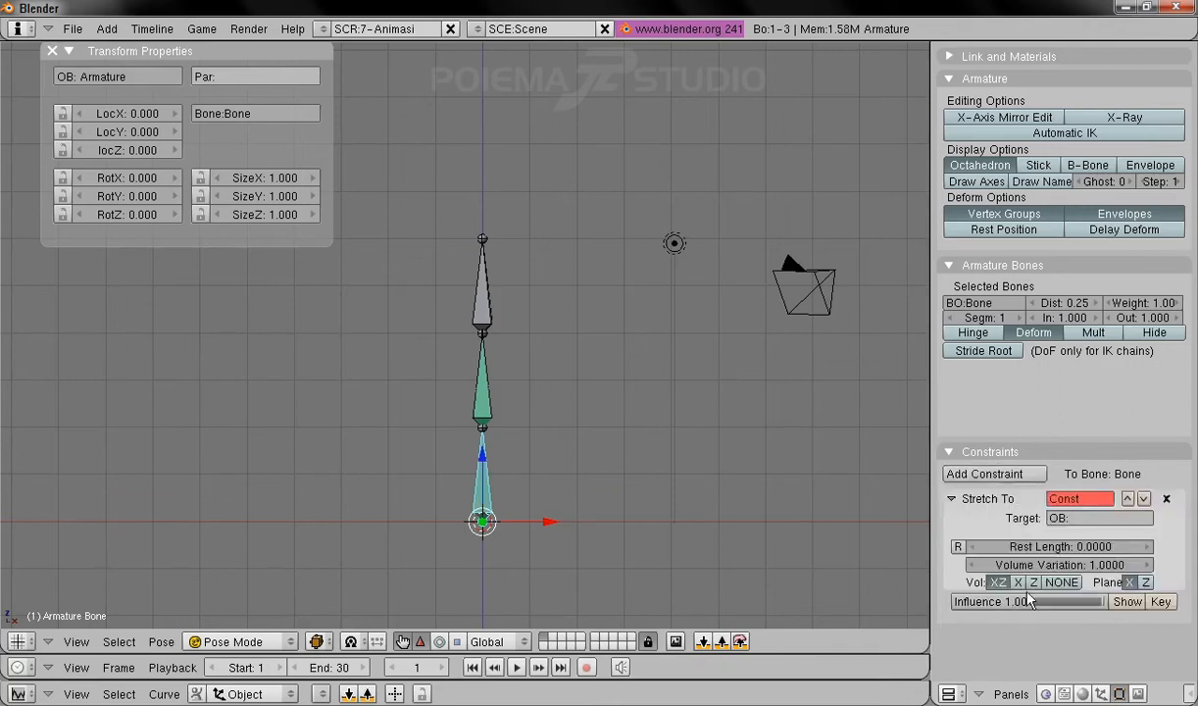
{"action": "left_click", "coordinate": [1098, 522]}
{"action": "type", "text": "Armature"}
{"action": "key", "text": "Return"}
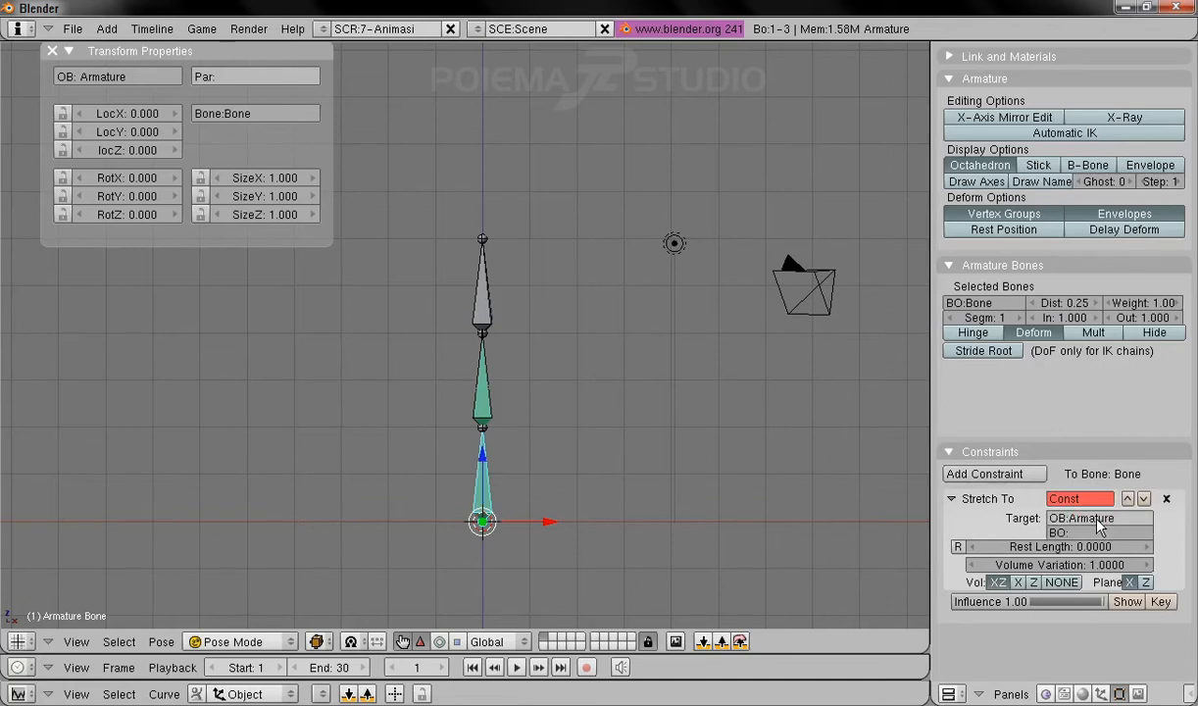
{"action": "left_click", "coordinate": [1088, 534]}
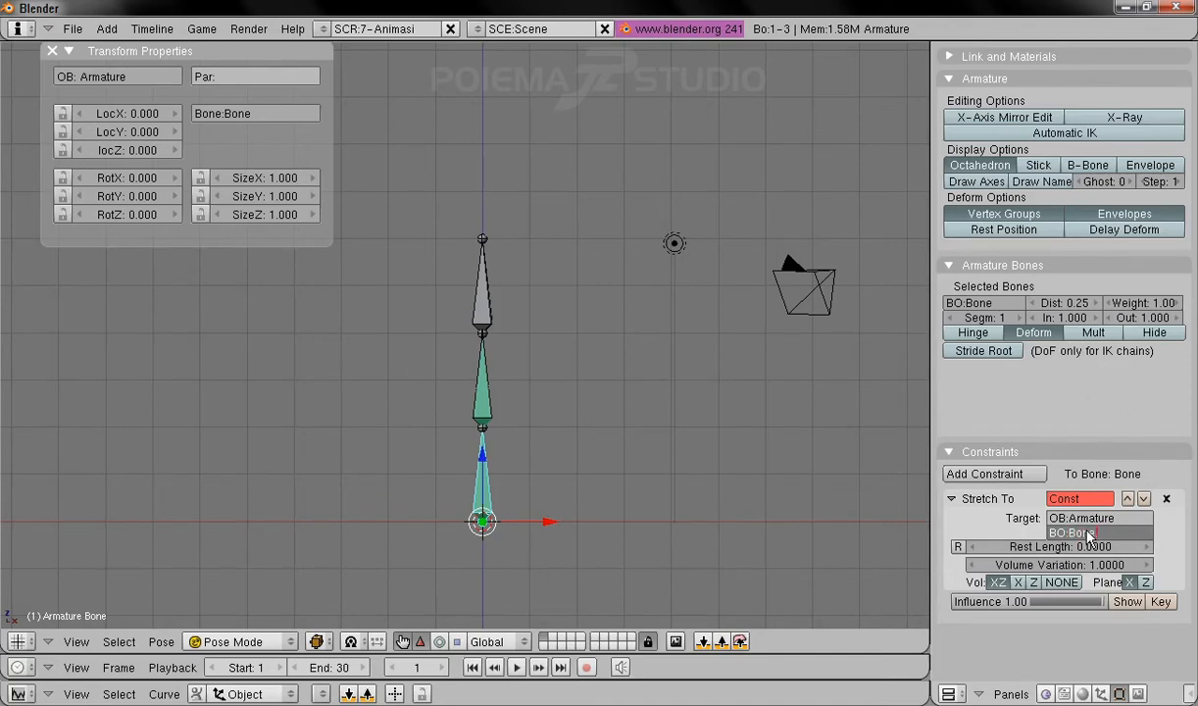
{"action": "key", "text": "Return"}
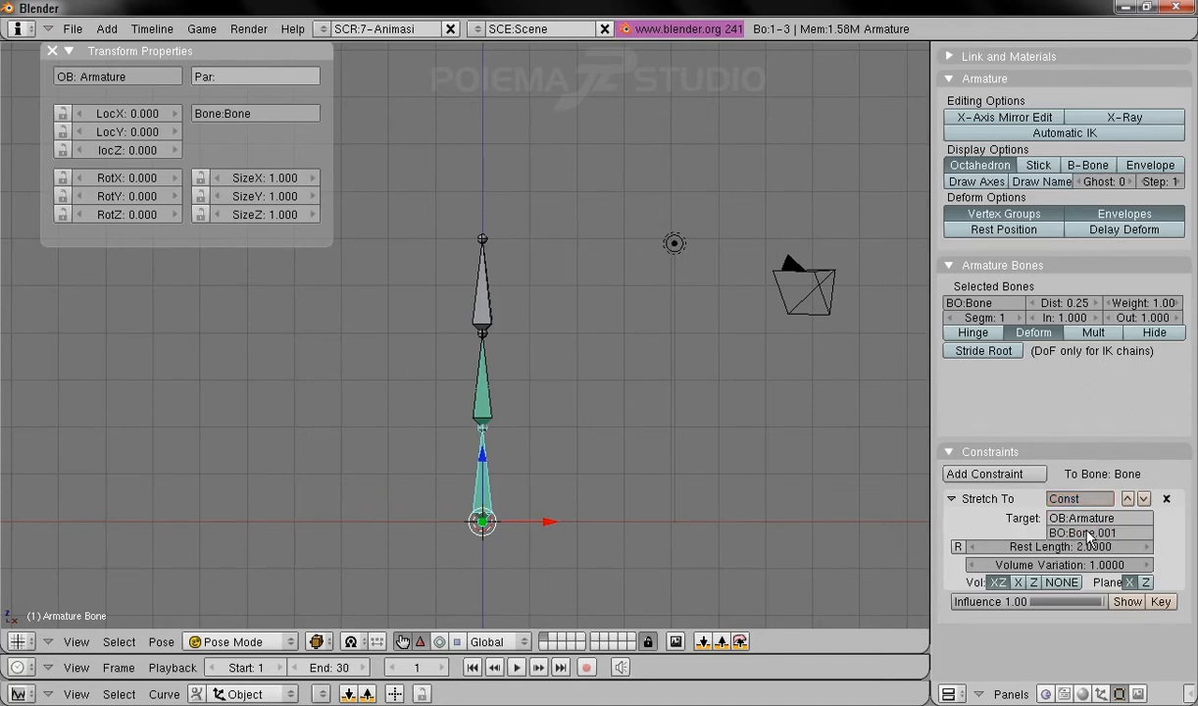
Step: Try moving the middle bone and the top bone in Pose Mode to test the stretching, cancelling each move
{"action": "right_click", "coordinate": [487, 391]}
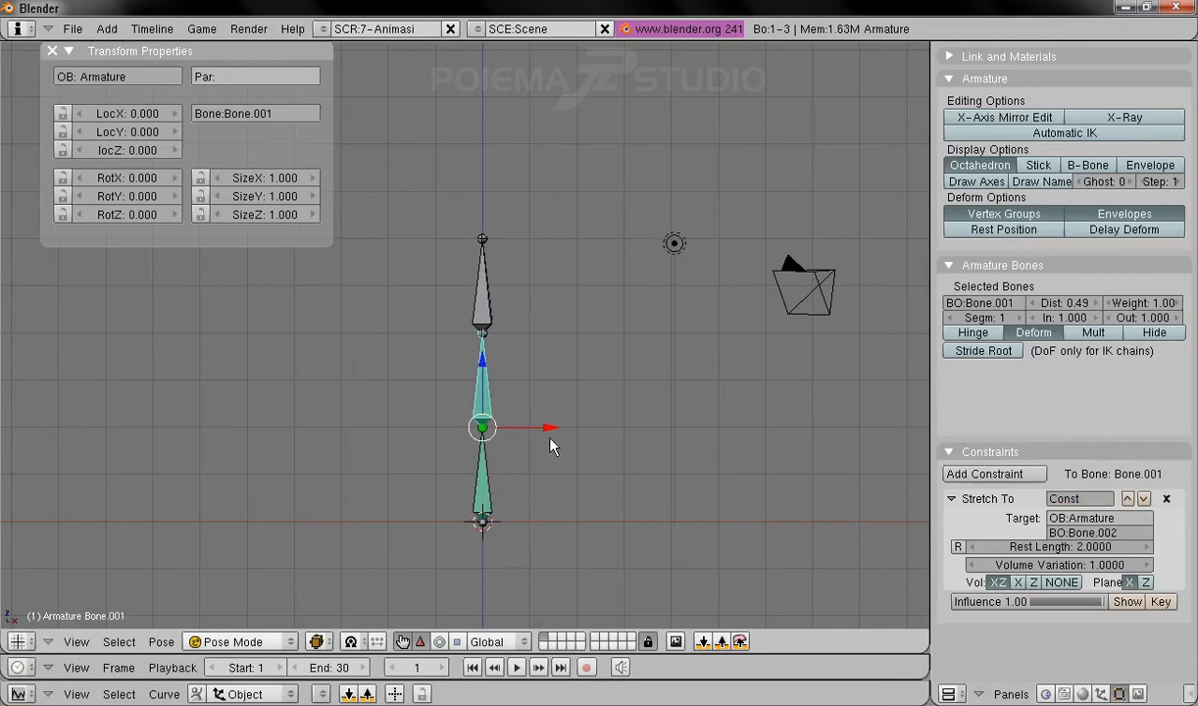
{"action": "key", "text": "g"}
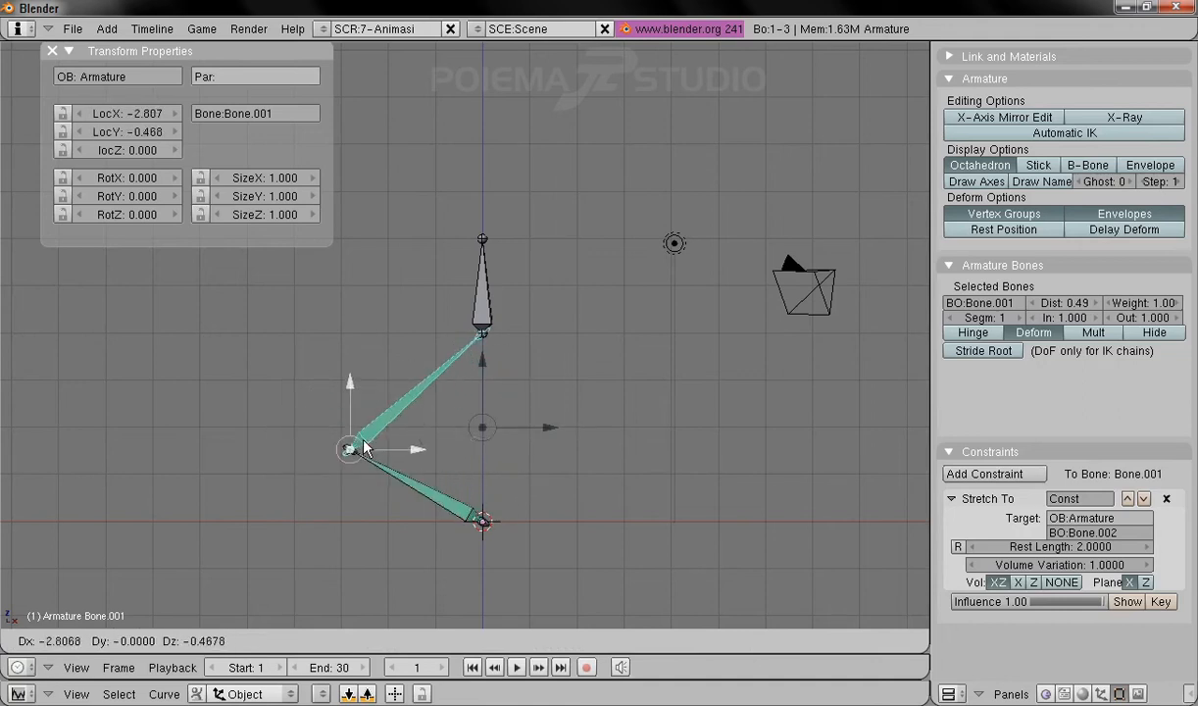
{"action": "key", "text": "Escape"}
{"action": "right_click", "coordinate": [490, 299]}
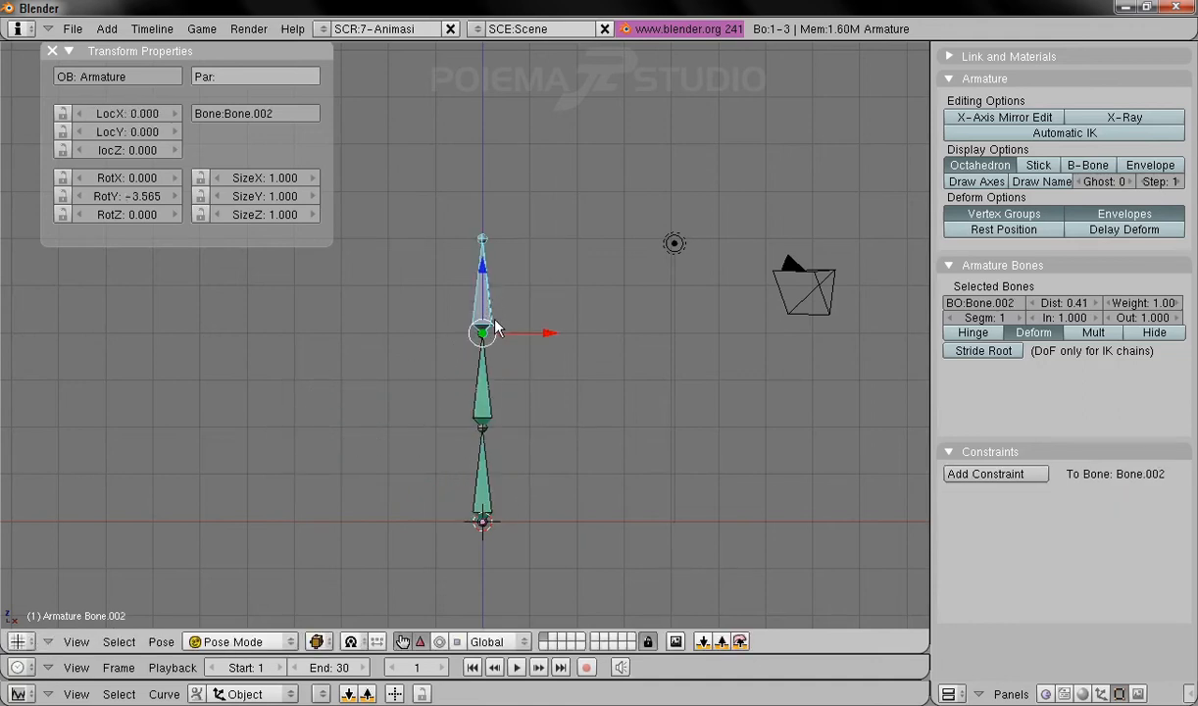
{"action": "key", "text": "g"}
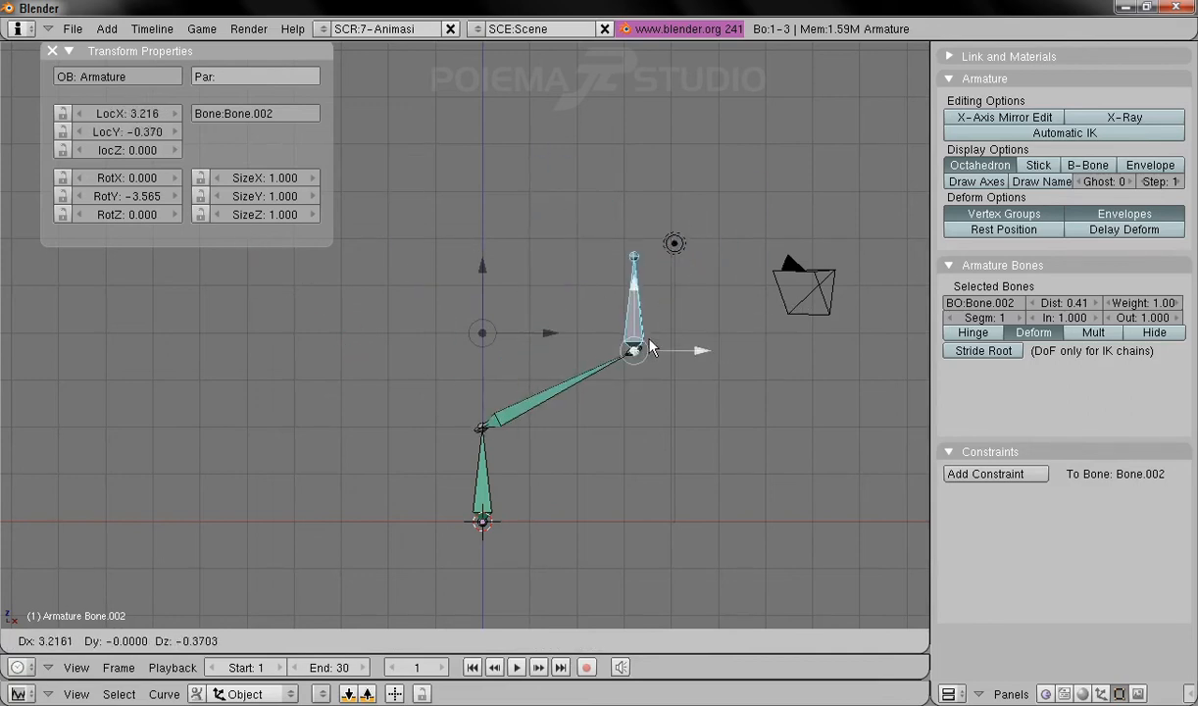
{"action": "right_click", "coordinate": [611, 312]}
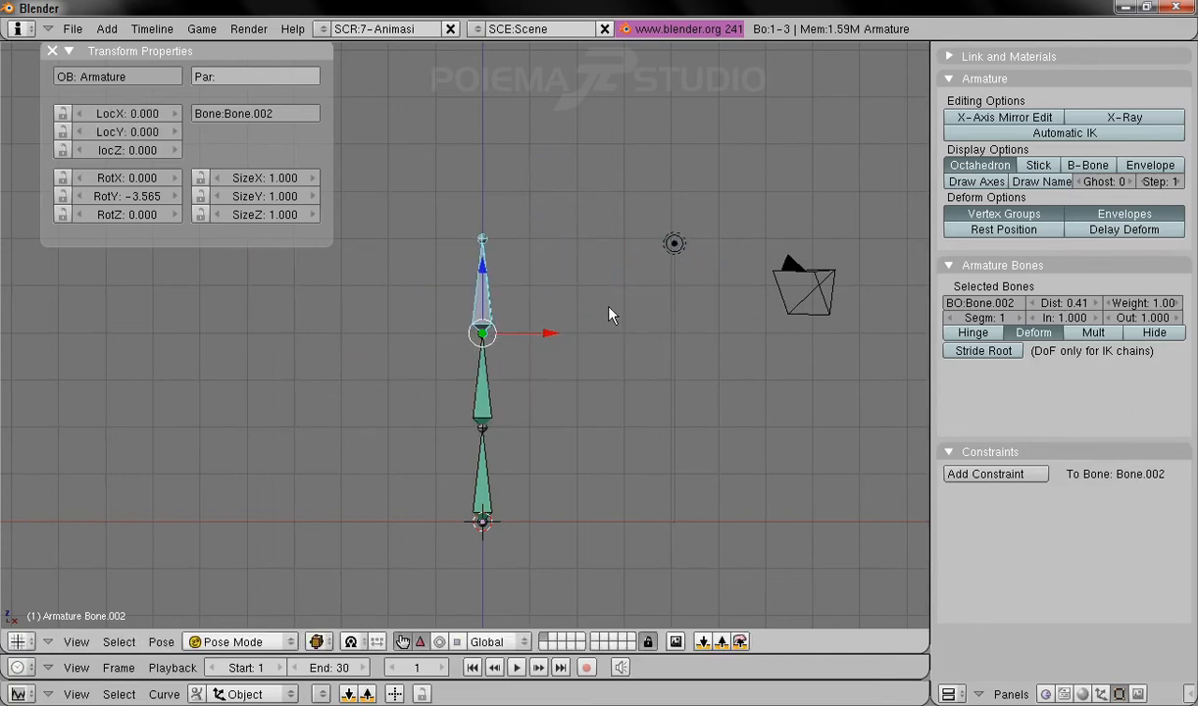
{"action": "mouse_move", "coordinate": [493, 423]}
{"action": "left_mouse_down"}
{"action": "mouse_move", "coordinate": [701, 429]}
{"action": "mouse_move", "coordinate": [347, 400]}
{"action": "mouse_move", "coordinate": [666, 402]}
{"action": "mouse_move", "coordinate": [397, 412]}
{"action": "mouse_move", "coordinate": [419, 372]}
{"action": "mouse_move", "coordinate": [628, 401]}
{"action": "mouse_move", "coordinate": [483, 392]}
{"action": "mouse_move", "coordinate": [426, 435]}
{"action": "mouse_move", "coordinate": [455, 418]}
{"action": "mouse_move", "coordinate": [356, 420]}
{"action": "mouse_move", "coordinate": [557, 414]}
{"action": "mouse_move", "coordinate": [441, 424]}
{"action": "mouse_move", "coordinate": [647, 441]}
{"action": "mouse_move", "coordinate": [431, 431]}
{"action": "mouse_move", "coordinate": [586, 421]}
{"action": "mouse_move", "coordinate": [392, 422]}
{"action": "mouse_move", "coordinate": [474, 425]}
{"action": "left_mouse_up"}
{"action": "right_click", "coordinate": [475, 426]}
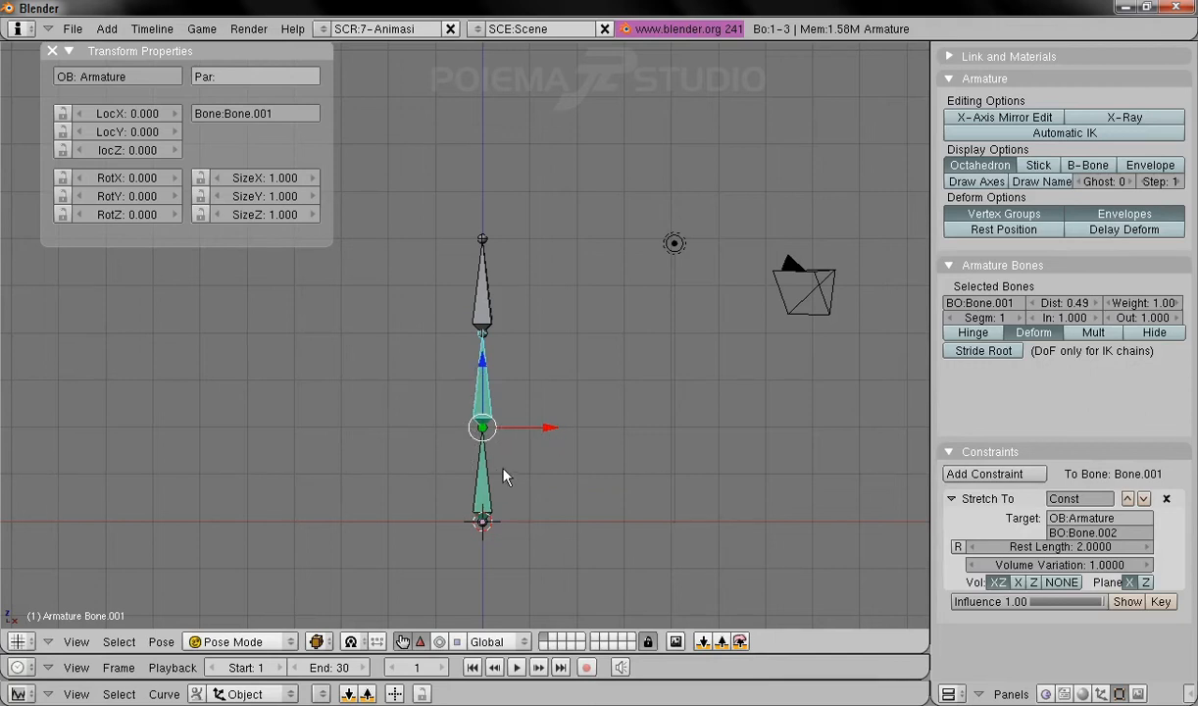
Step: From Object Mode in the top view, add a cube mesh at the armature's origin and leave its Edit Mode
{"action": "left_click", "coordinate": [245, 639]}
{"action": "left_click", "coordinate": [241, 622]}
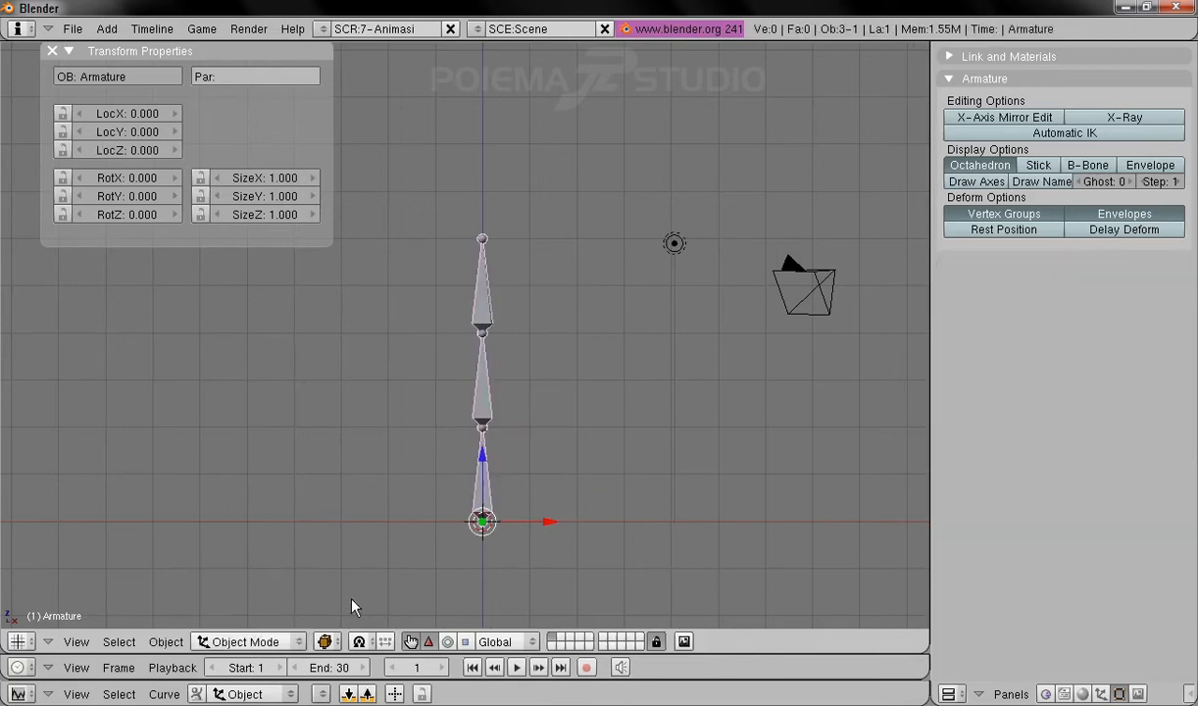
{"action": "left_click", "coordinate": [63, 643]}
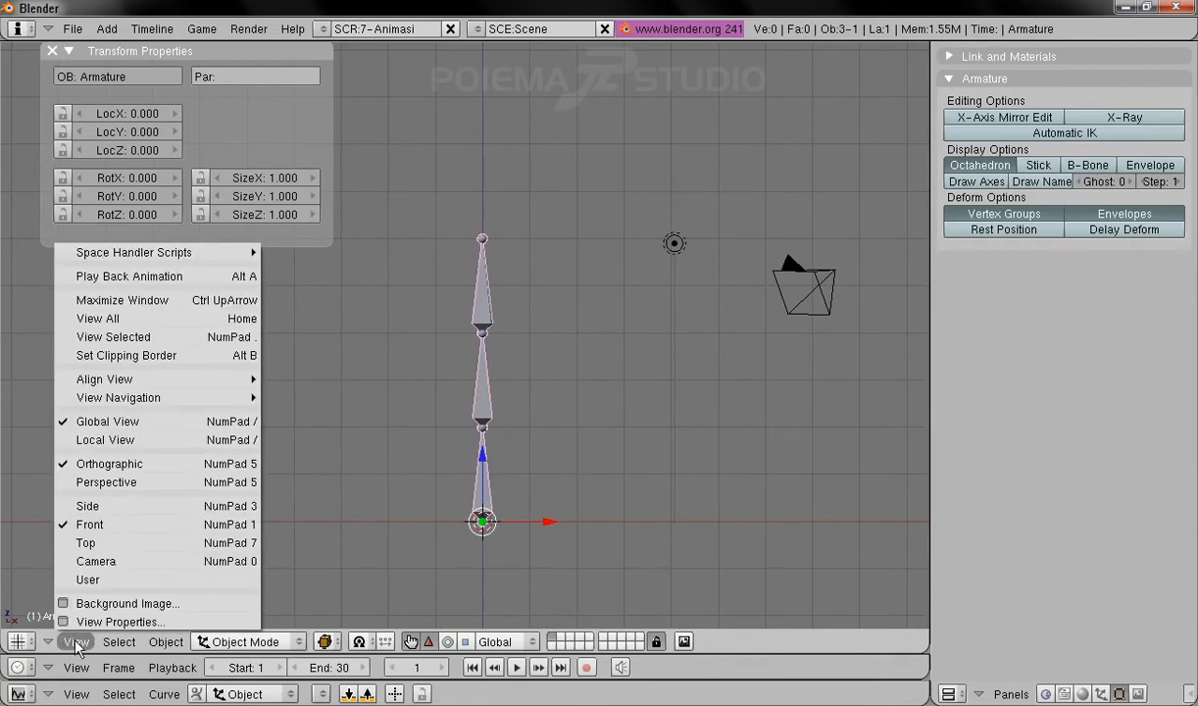
{"action": "left_click", "coordinate": [101, 552]}
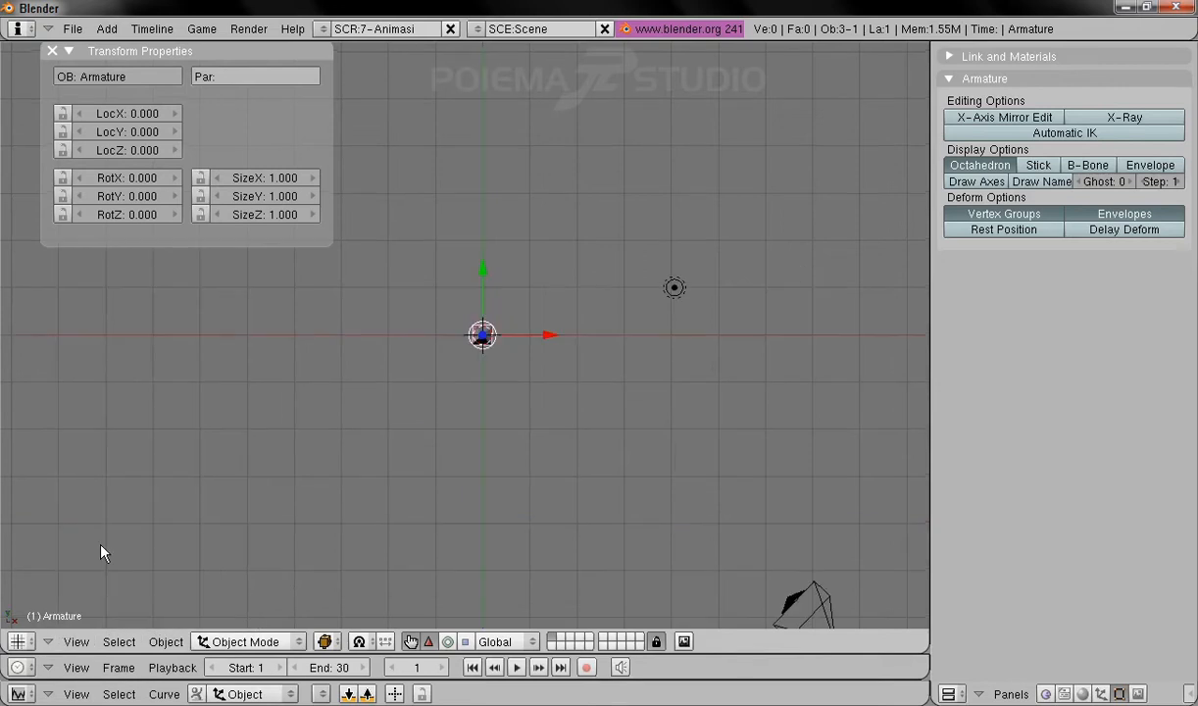
{"action": "left_click", "coordinate": [106, 30]}
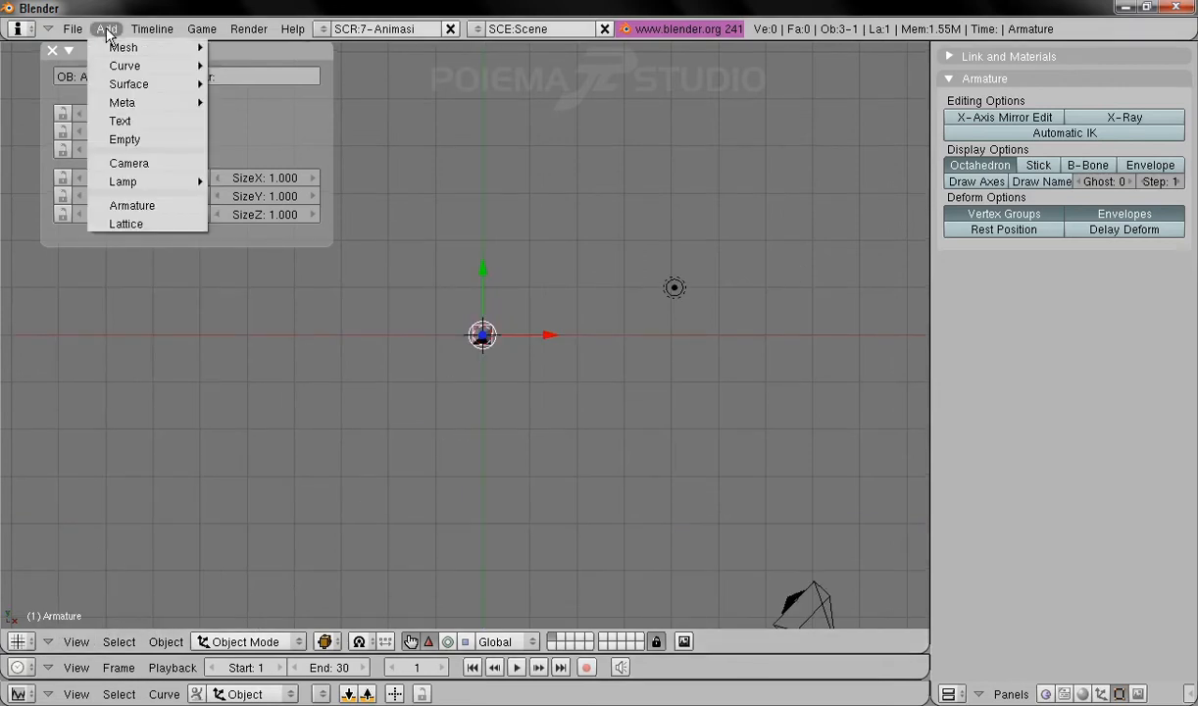
{"action": "mouse_move", "coordinate": [116, 46]}
{"action": "left_click", "coordinate": [257, 65]}
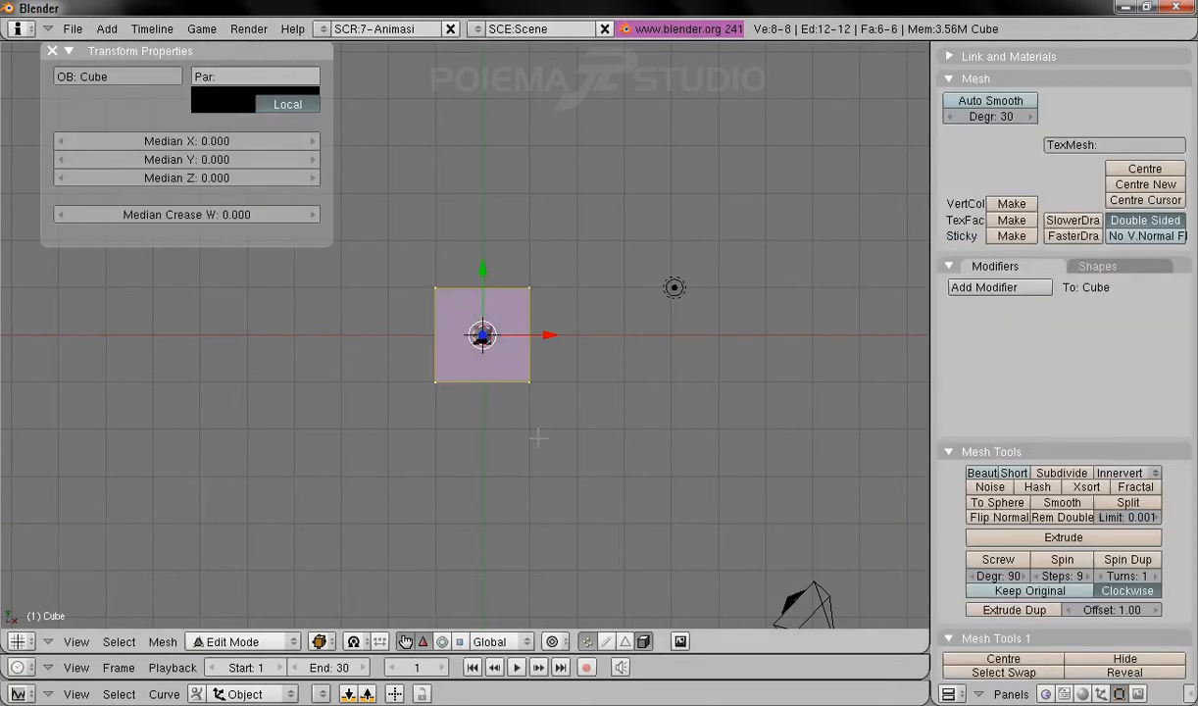
{"action": "left_click", "coordinate": [235, 641]}
{"action": "left_click", "coordinate": [240, 623]}
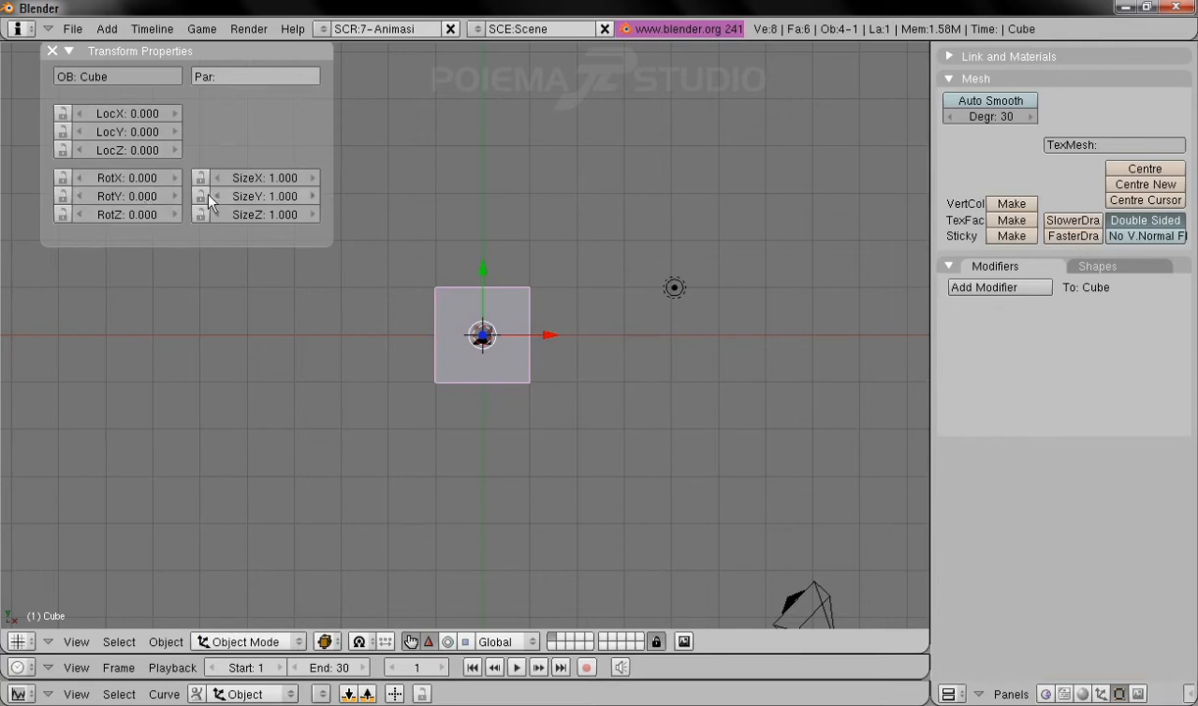
Step: Set the cube's X, Y and Z size to 0.5
{"action": "left_click", "coordinate": [282, 181]}
{"action": "key", "text": "Tab"}
{"action": "type", "text": "0.5"}
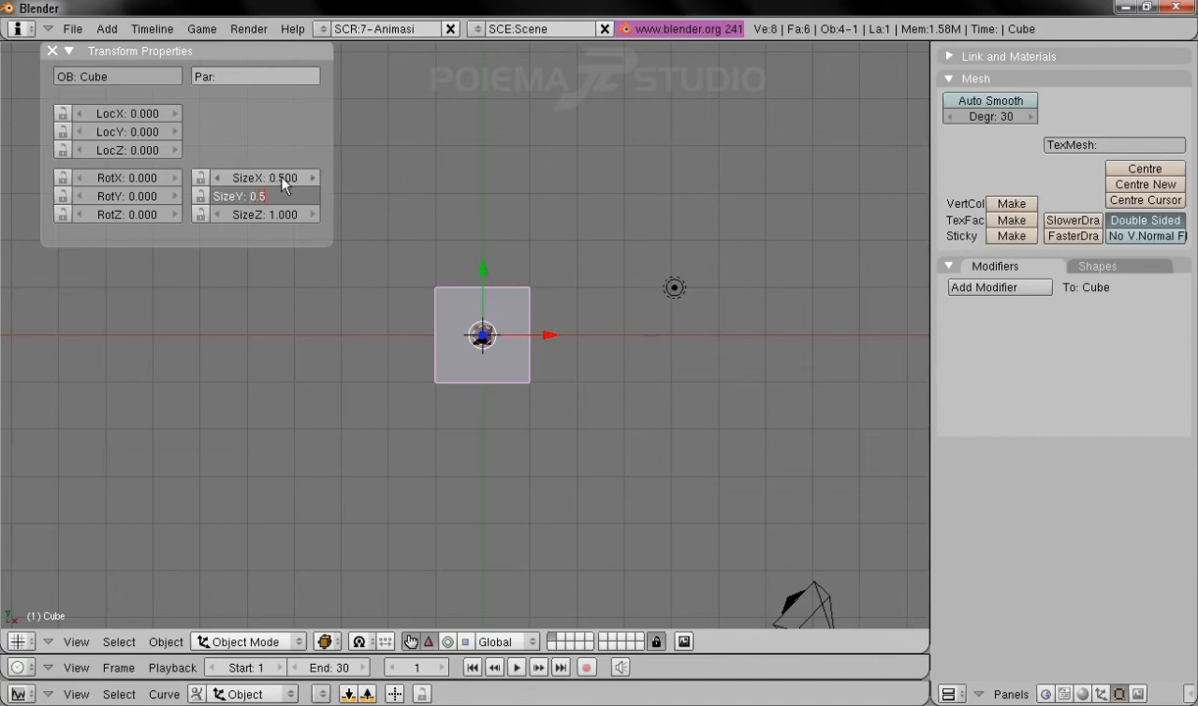
{"action": "key", "text": "Tab"}
{"action": "type", "text": "0.5"}
{"action": "key", "text": "Return"}
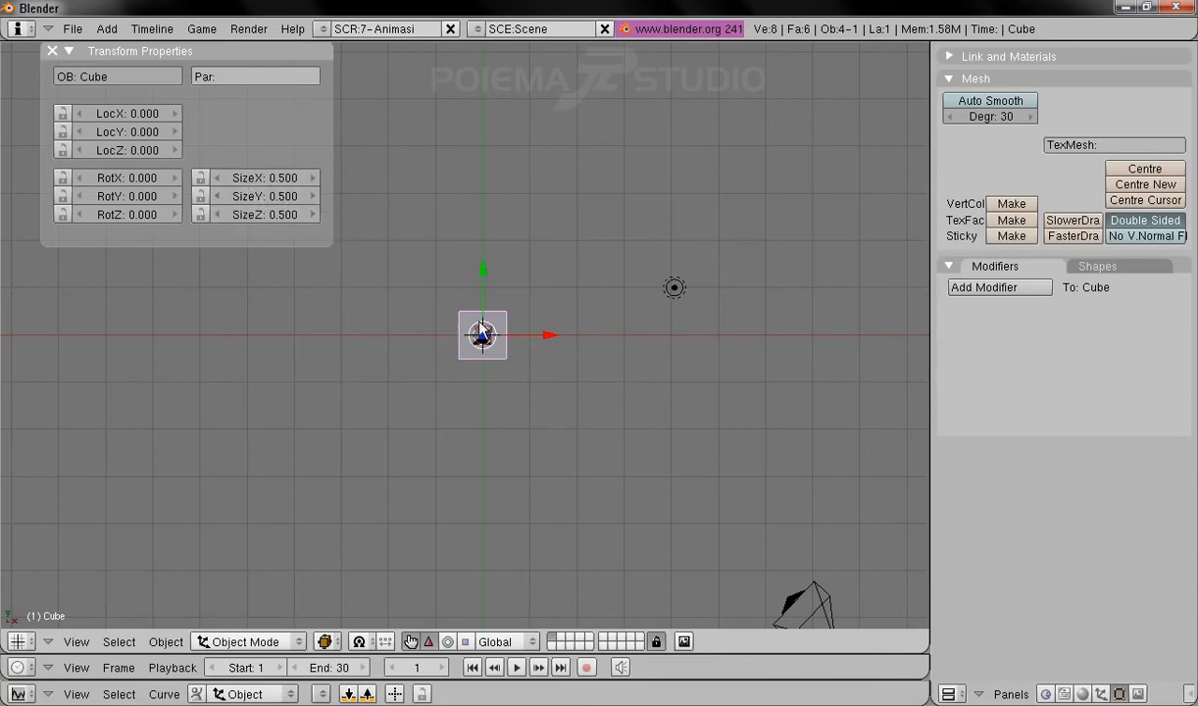
Step: Apply the cube's size and rotation, and switch to the front view
{"action": "left_click", "coordinate": [167, 642]}
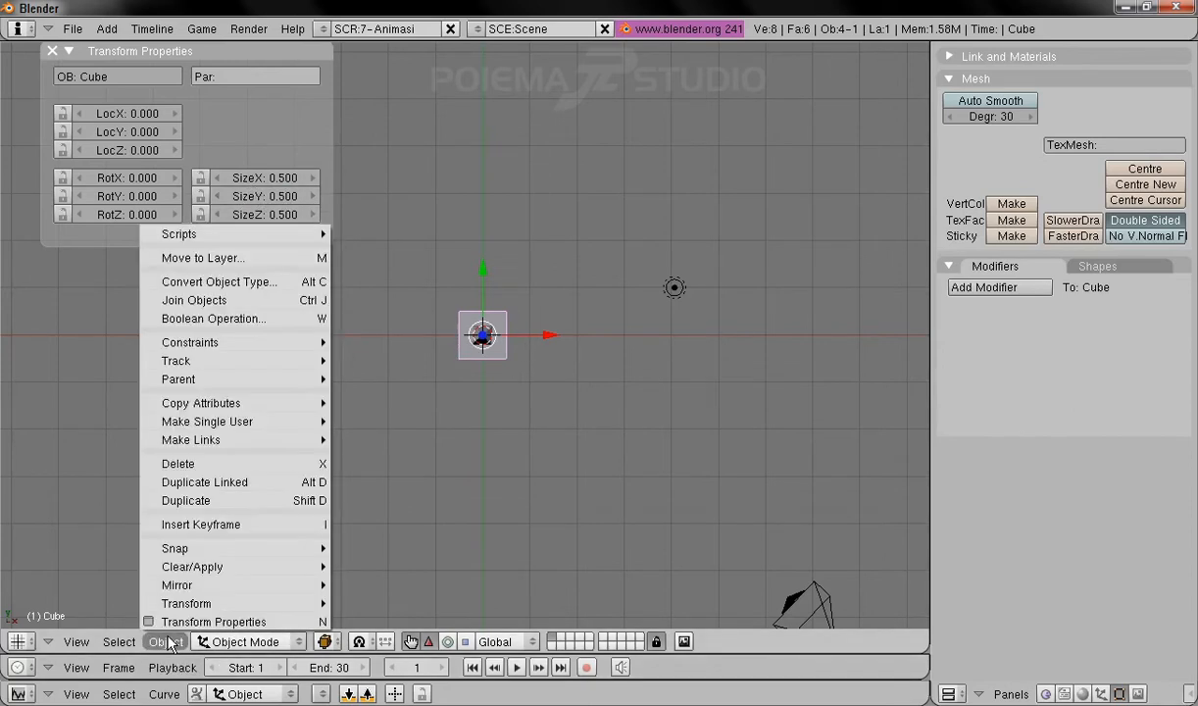
{"action": "mouse_move", "coordinate": [212, 566]}
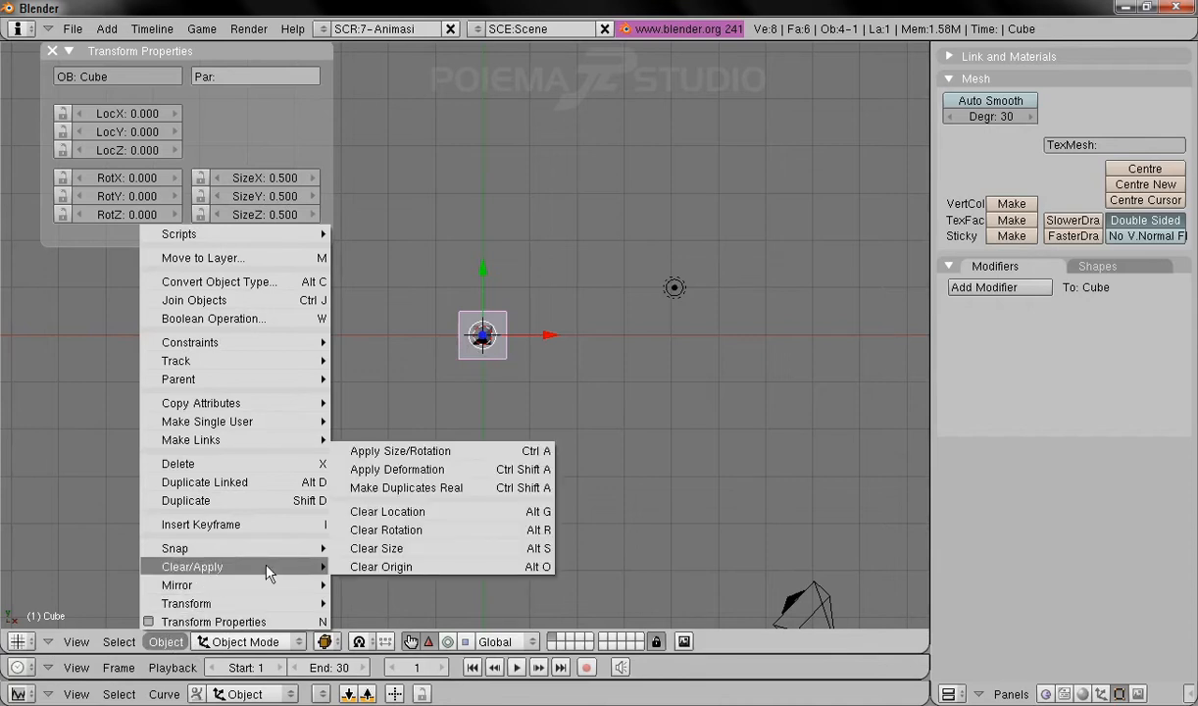
{"action": "left_click", "coordinate": [447, 453]}
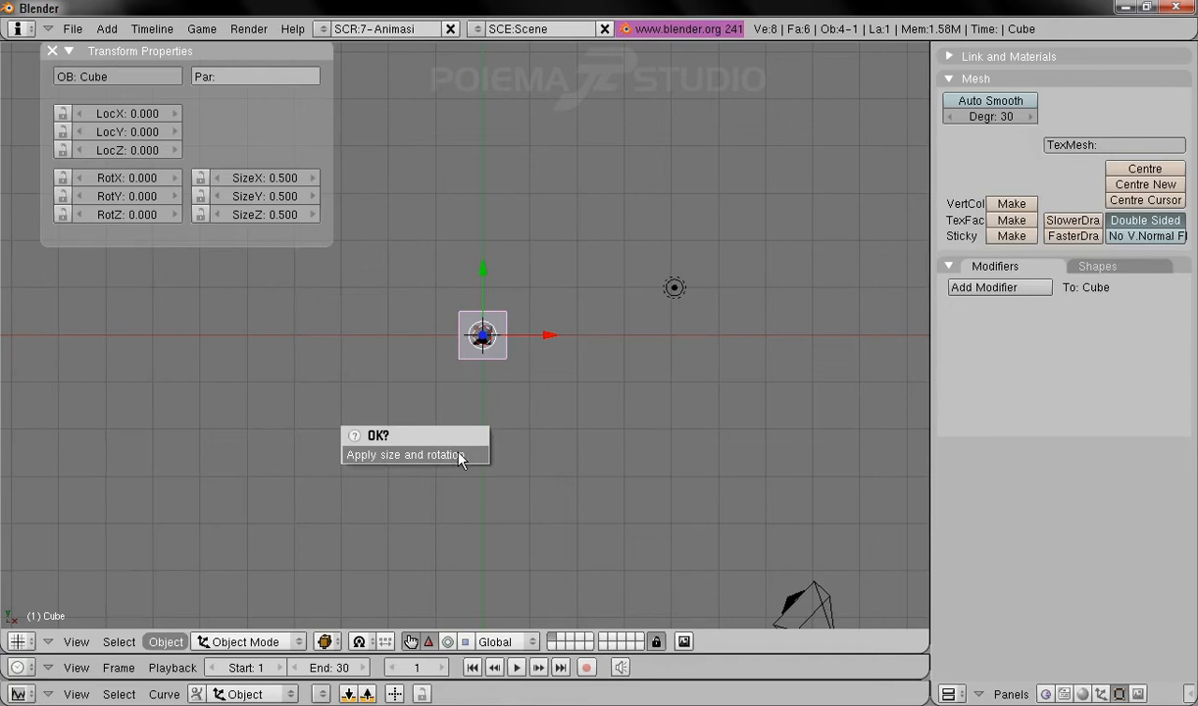
{"action": "left_click", "coordinate": [460, 456]}
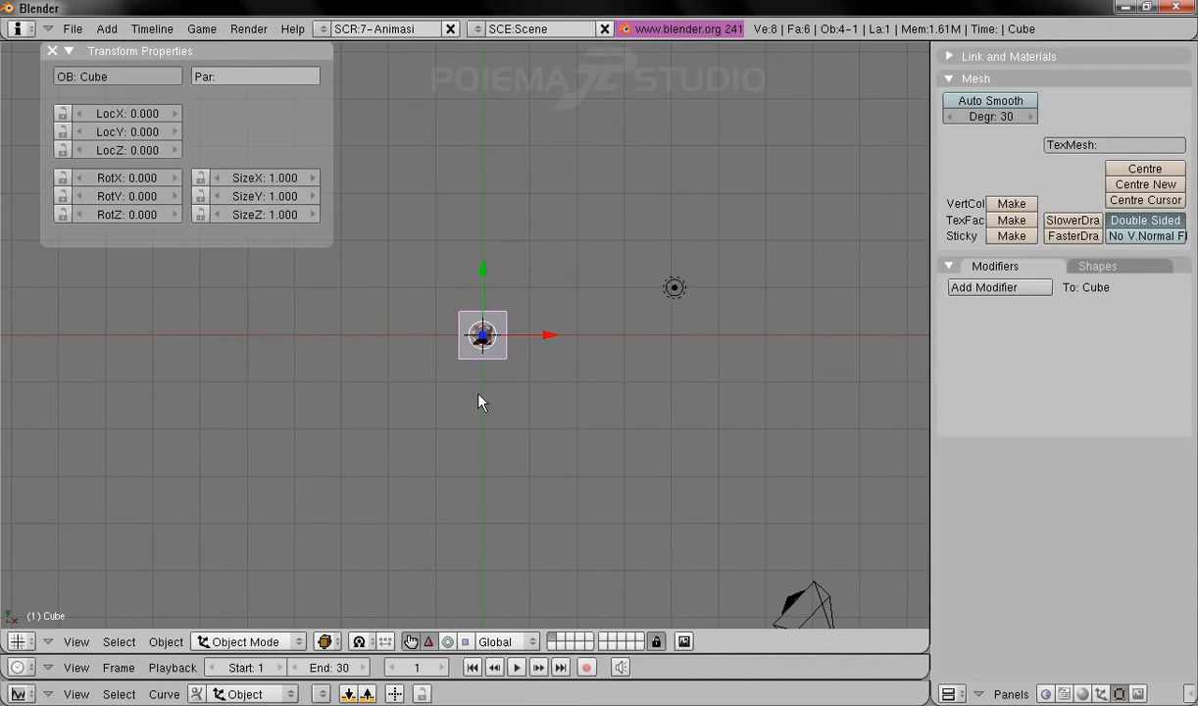
{"action": "left_click", "coordinate": [78, 641]}
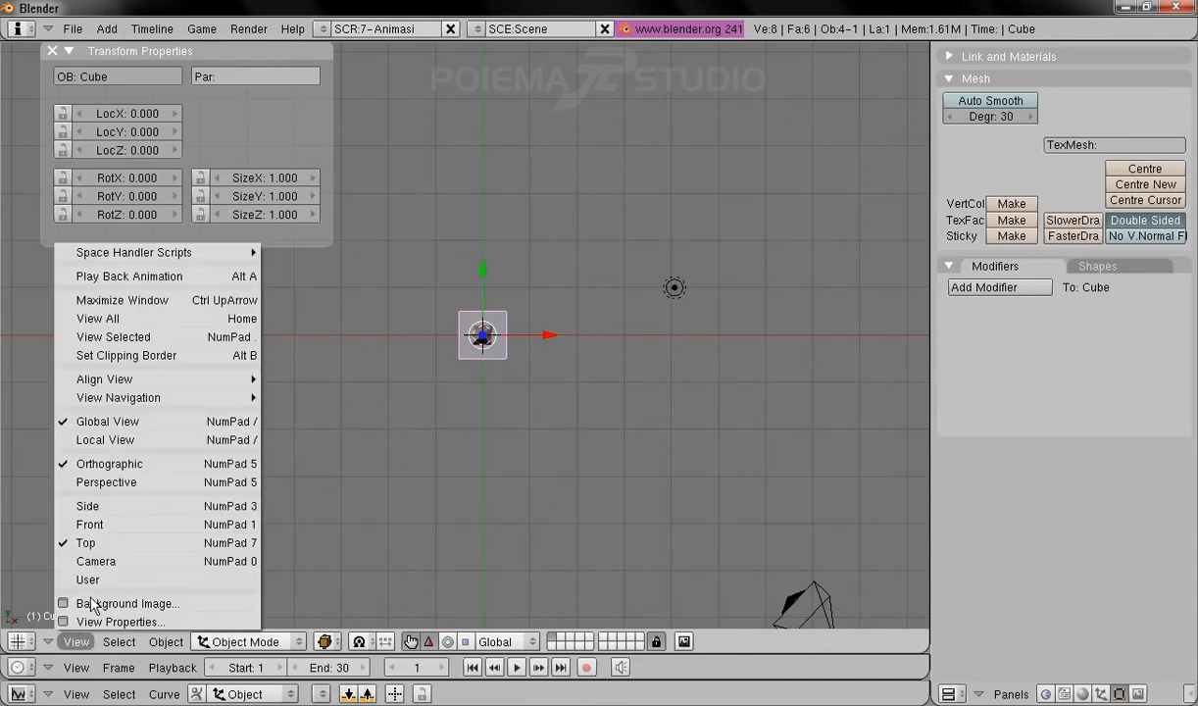
{"action": "left_click", "coordinate": [103, 449]}
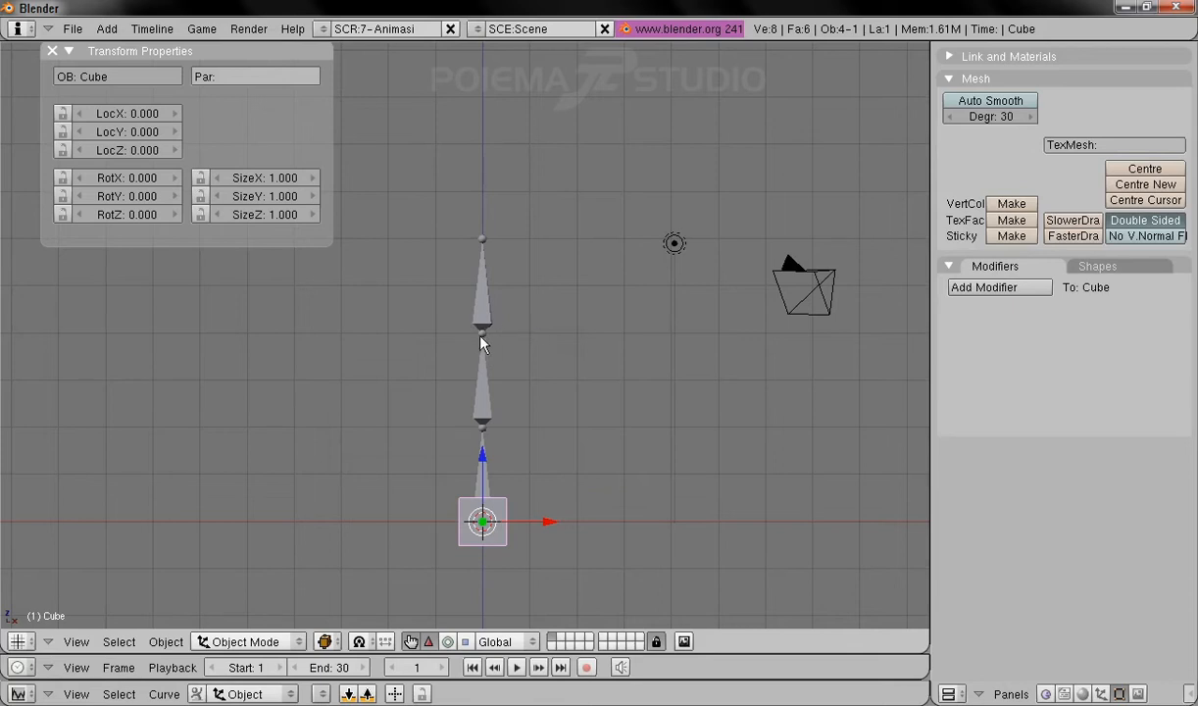
Step: In Edit Mode, select the cube's top face and set its global Median Z to 4
{"action": "left_click", "coordinate": [253, 641]}
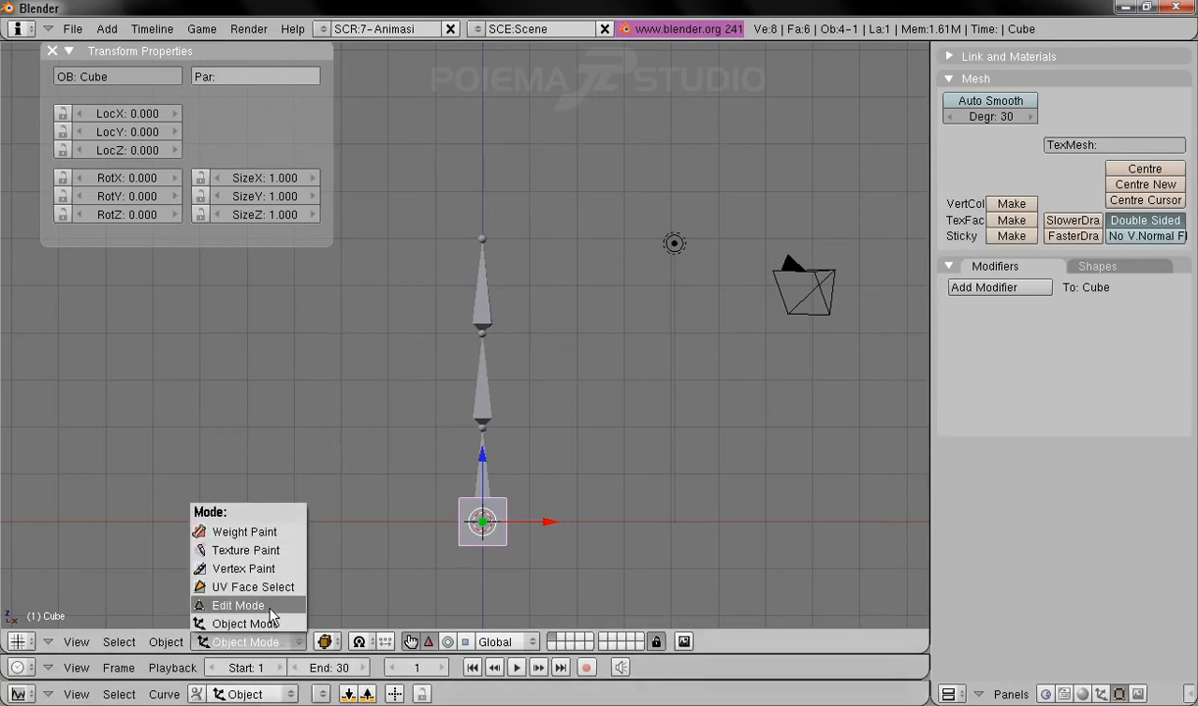
{"action": "left_click", "coordinate": [266, 608]}
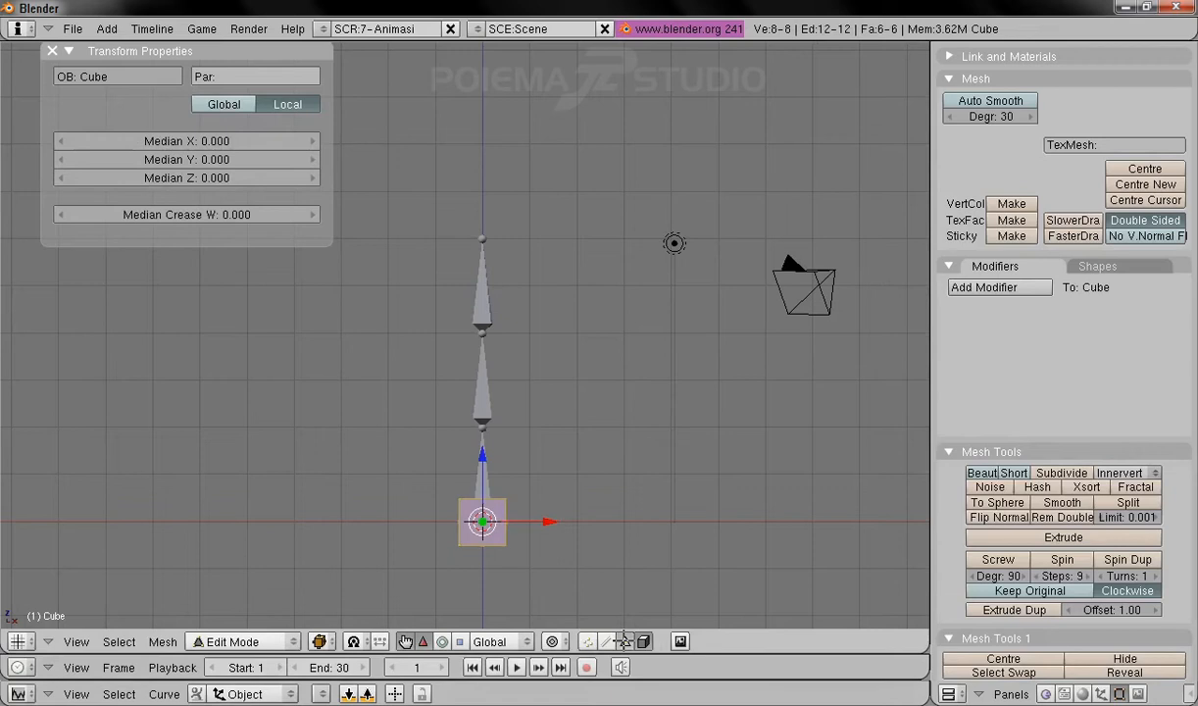
{"action": "middle_click_drag", "start_coordinate": [625, 417], "coordinate": [524, 459]}
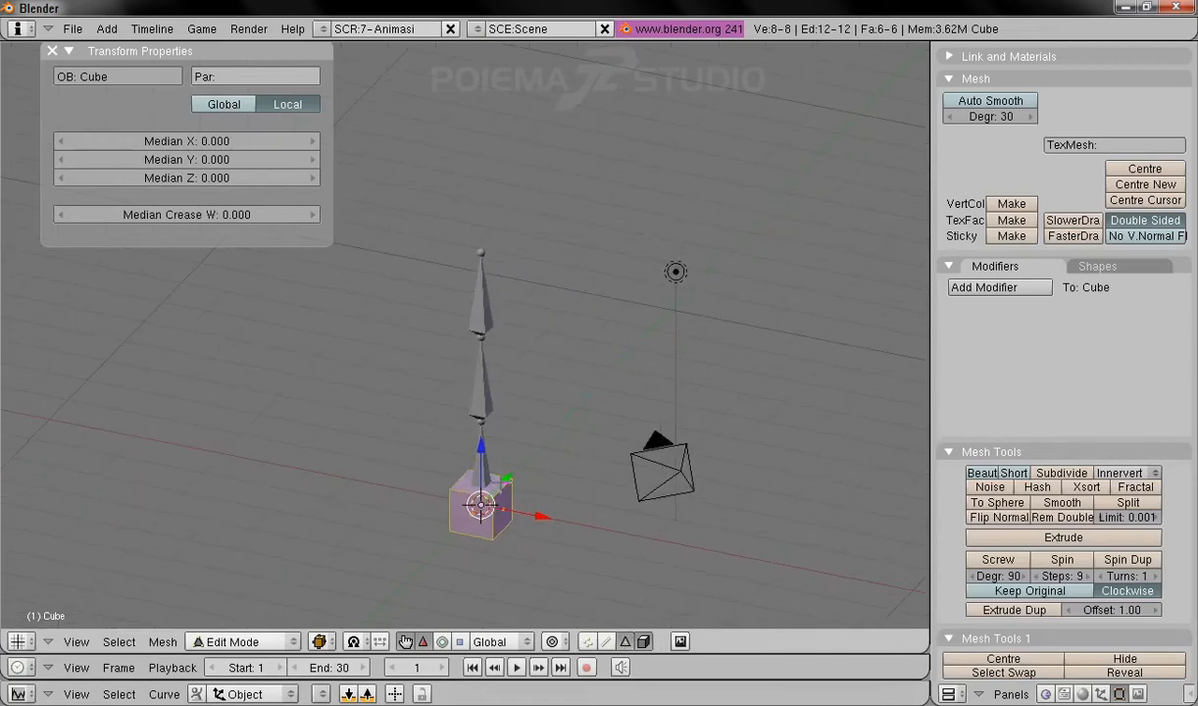
{"action": "right_click", "coordinate": [491, 483]}
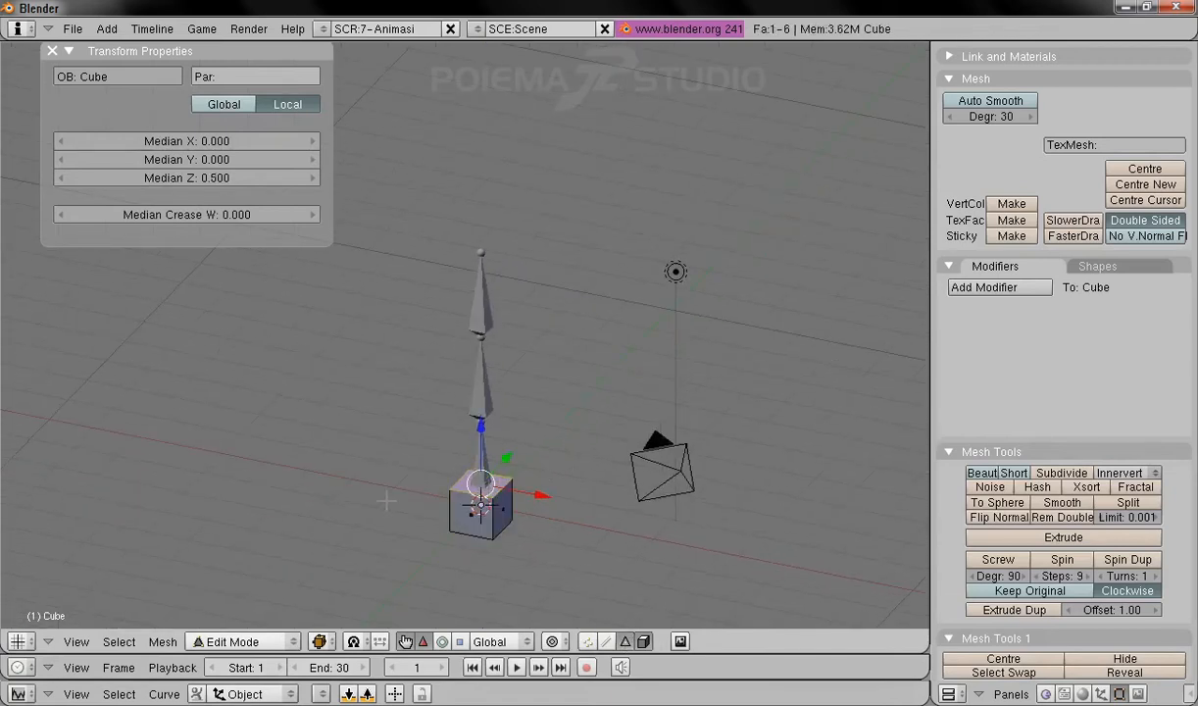
{"action": "left_click", "coordinate": [75, 642]}
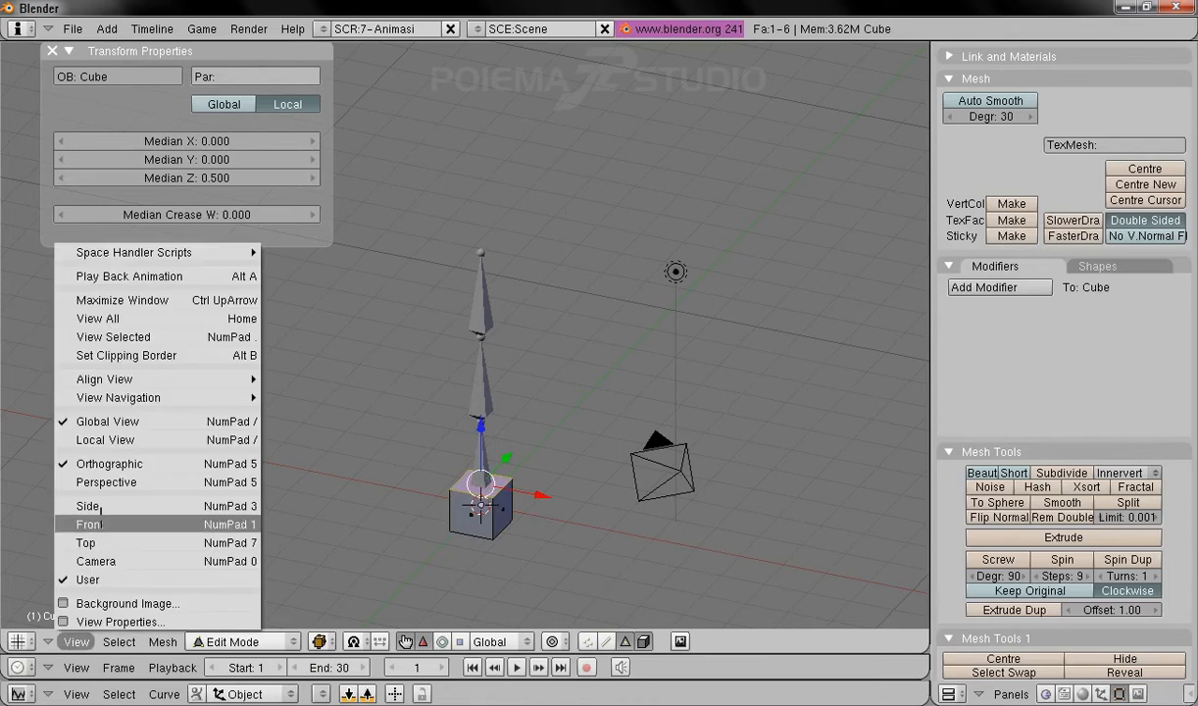
{"action": "left_click", "coordinate": [98, 525]}
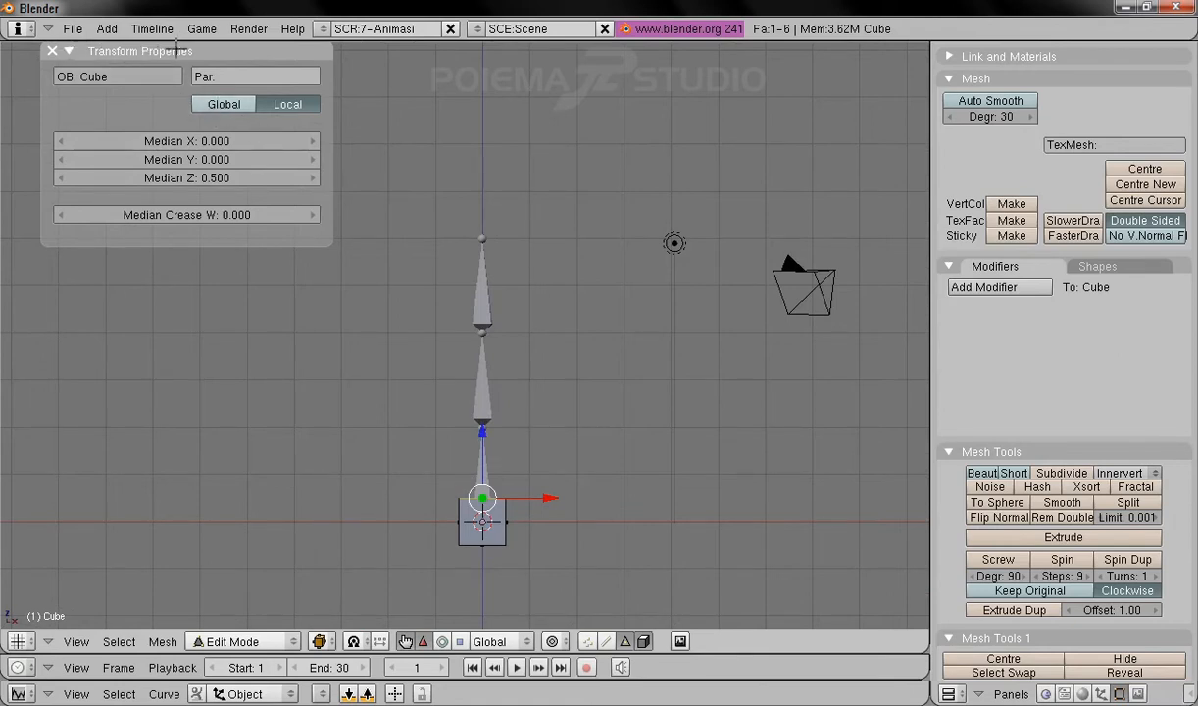
{"action": "left_click", "coordinate": [230, 105]}
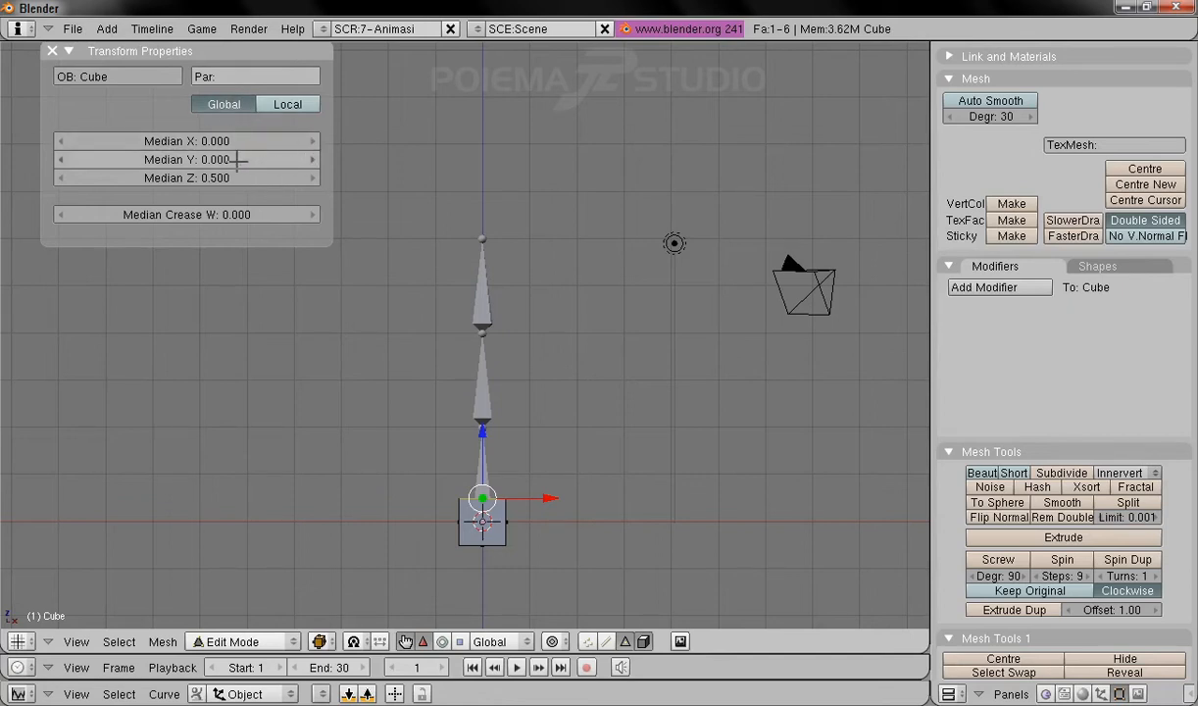
{"action": "left_click", "coordinate": [208, 178]}
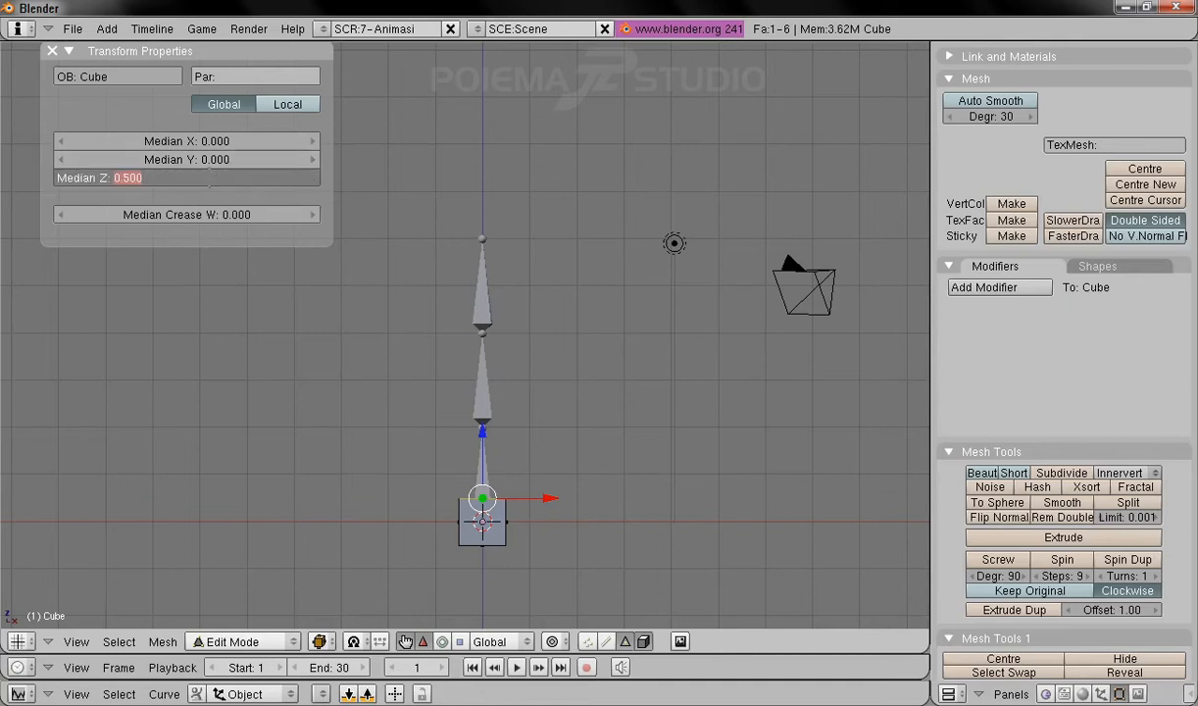
{"action": "type", "text": "4"}
{"action": "key", "text": "Return"}
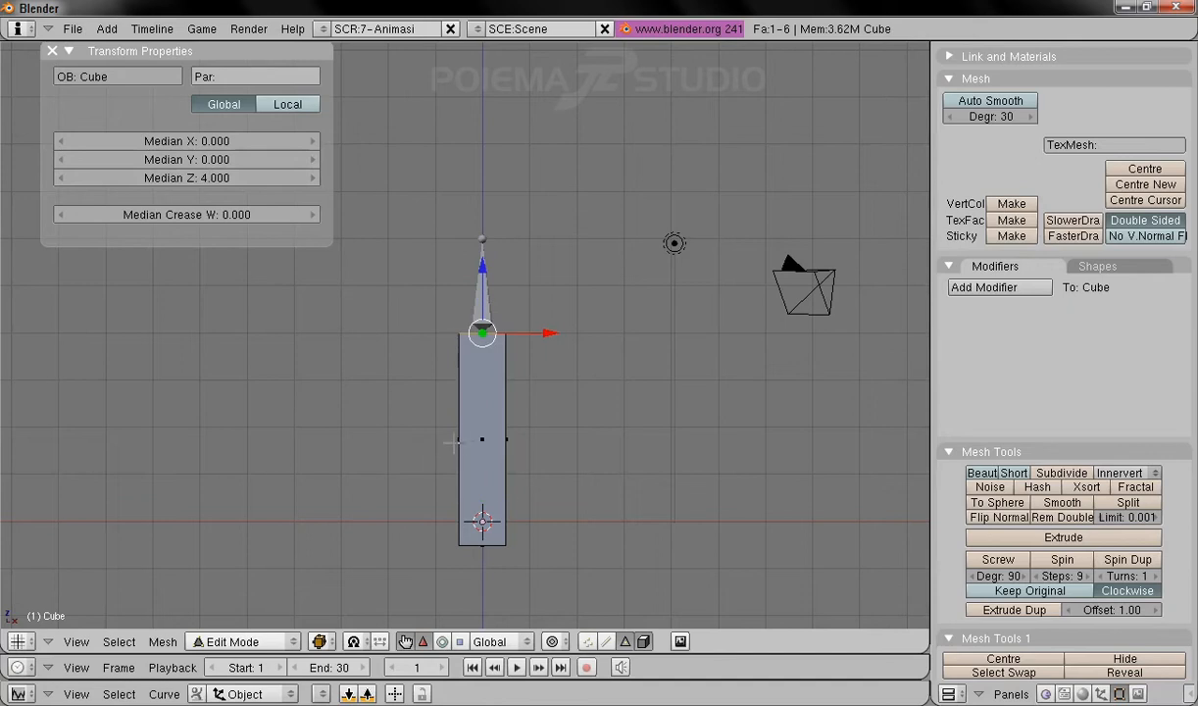
Step: In edge select mode, select the stretched cube's four vertical edges and subdivide them once
{"action": "middle_click_drag", "start_coordinate": [543, 358], "coordinate": [510, 420]}
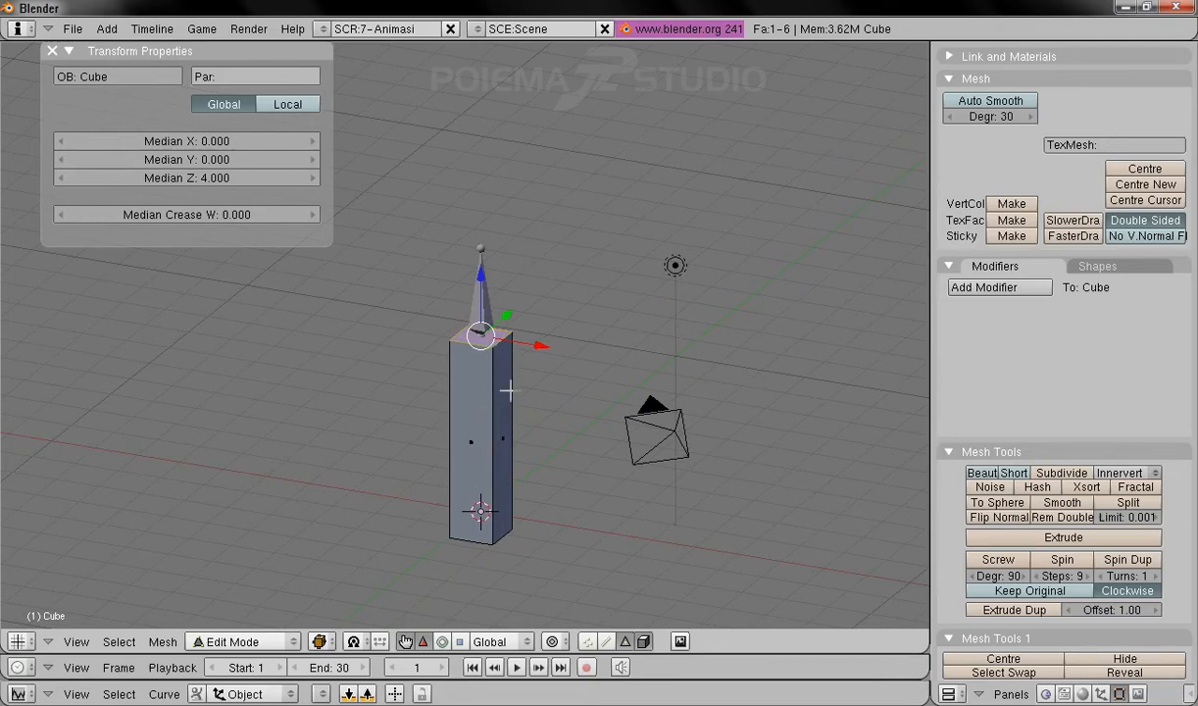
{"action": "left_click", "coordinate": [606, 641]}
{"action": "right_click", "coordinate": [490, 417]}
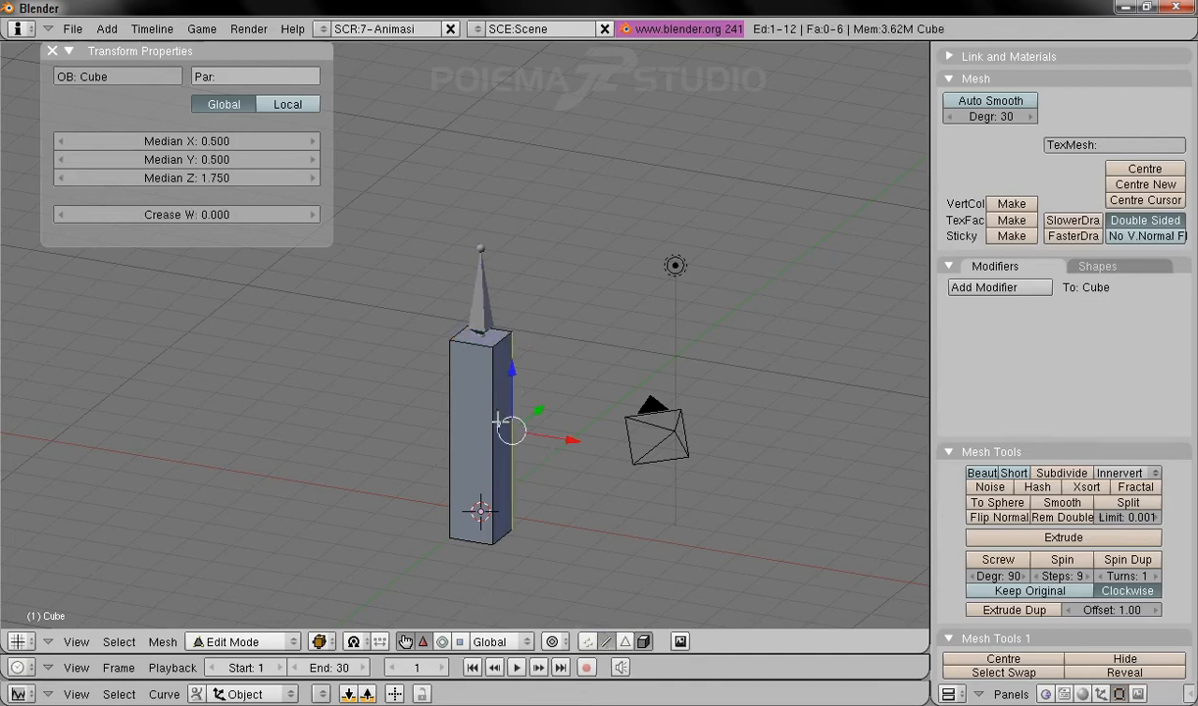
{"action": "right_click", "coordinate": [471, 421], "text": "shift"}
{"action": "right_click", "coordinate": [422, 400], "text": "shift"}
{"action": "middle_click_drag", "start_coordinate": [340, 415], "coordinate": [591, 465]}
{"action": "right_click", "coordinate": [432, 417], "text": "shift"}
{"action": "middle_click_drag", "start_coordinate": [431, 416], "coordinate": [479, 429]}
{"action": "middle_click_drag", "start_coordinate": [392, 437], "coordinate": [191, 609]}
{"action": "left_click", "coordinate": [163, 641]}
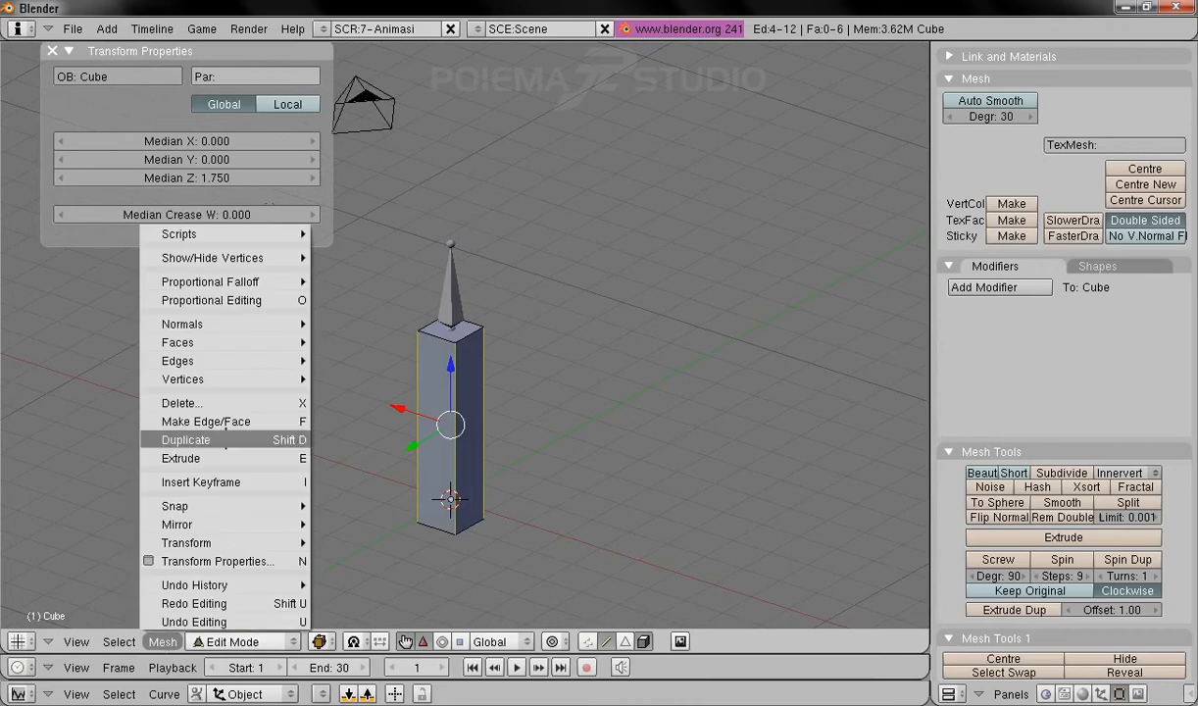
{"action": "mouse_move", "coordinate": [236, 368]}
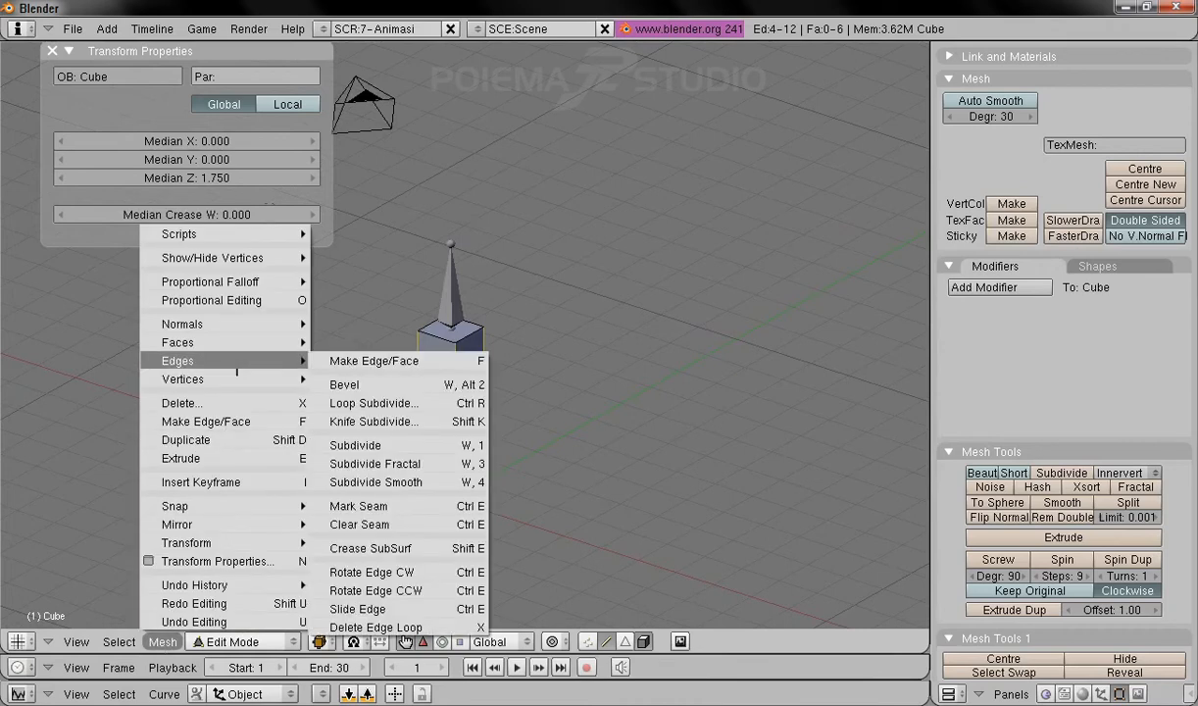
{"action": "left_click", "coordinate": [408, 444]}
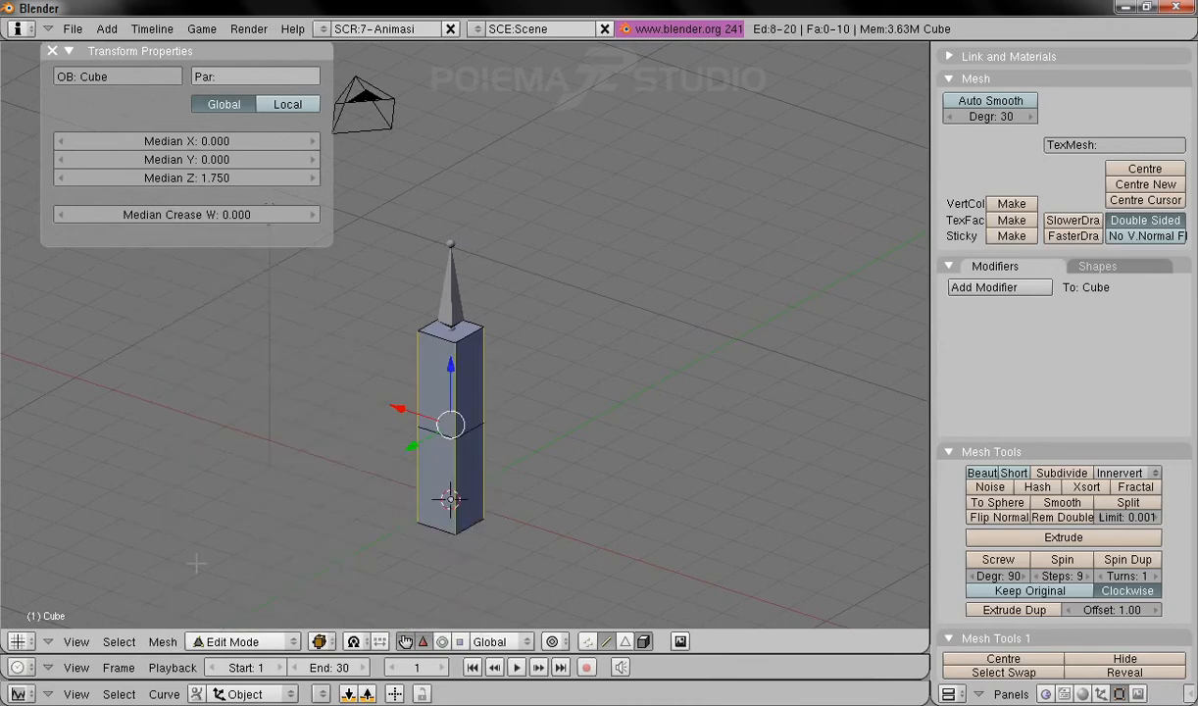
Step: Subdivide the selected vertical edges four more times to cut the column into many thin horizontal segments
{"action": "left_click", "coordinate": [161, 634]}
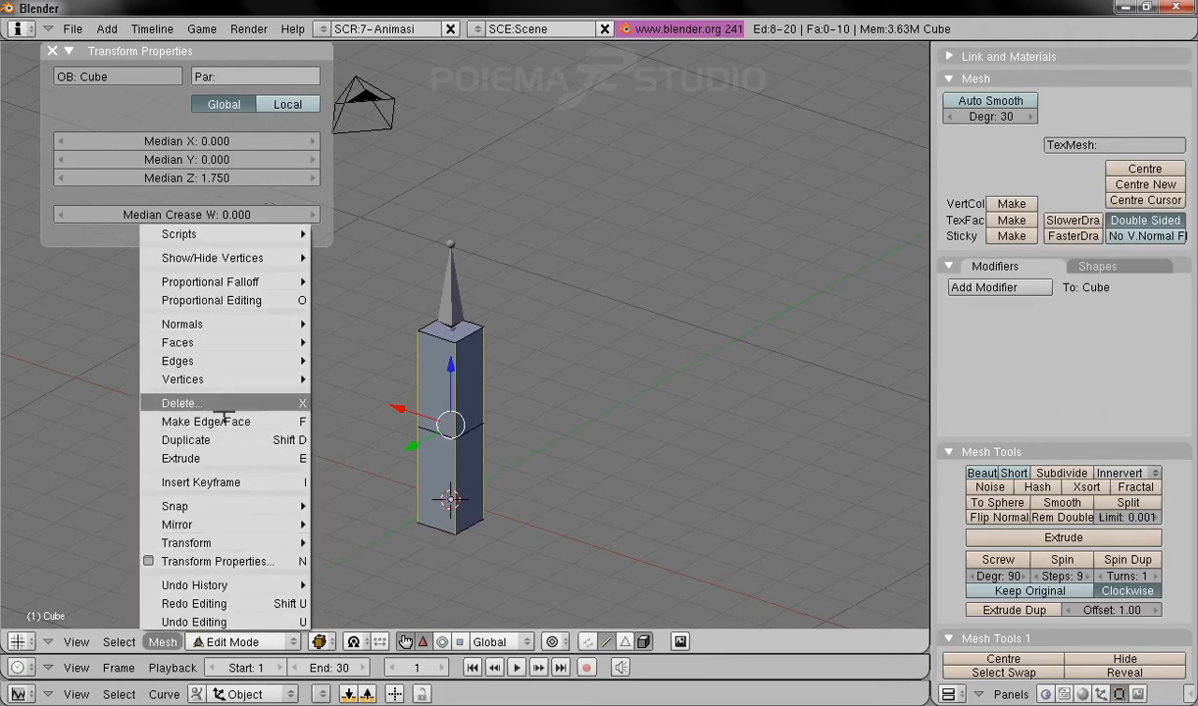
{"action": "mouse_move", "coordinate": [212, 355]}
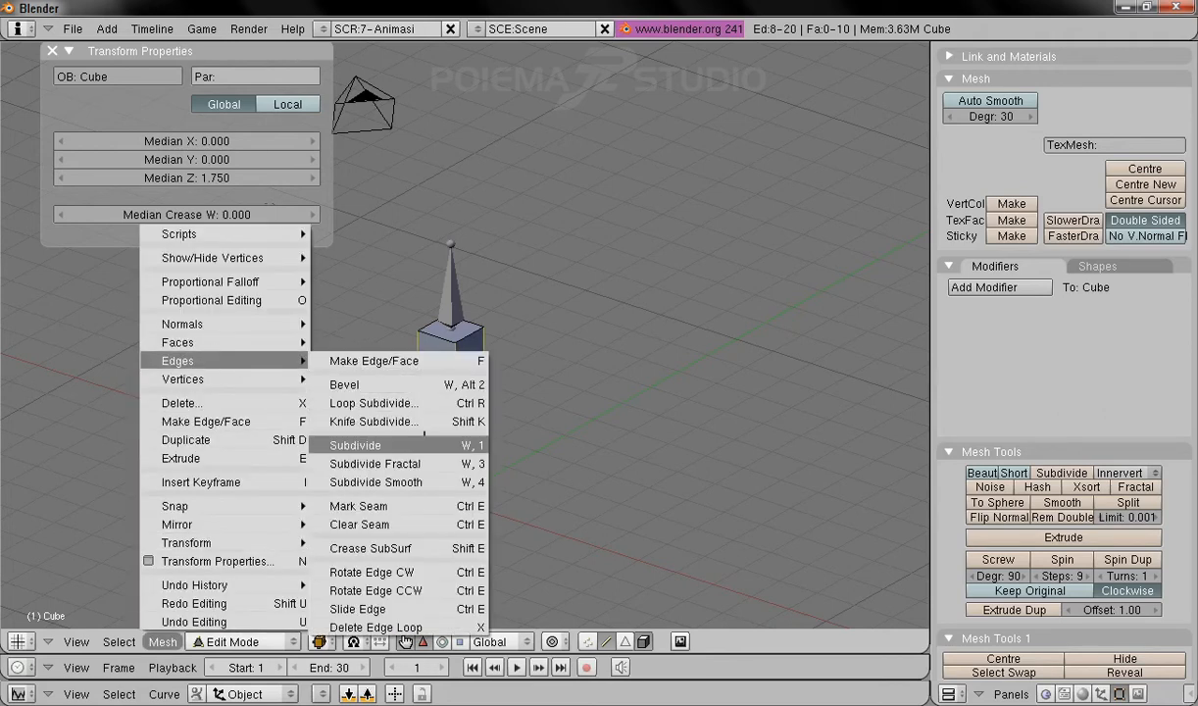
{"action": "left_click", "coordinate": [425, 436]}
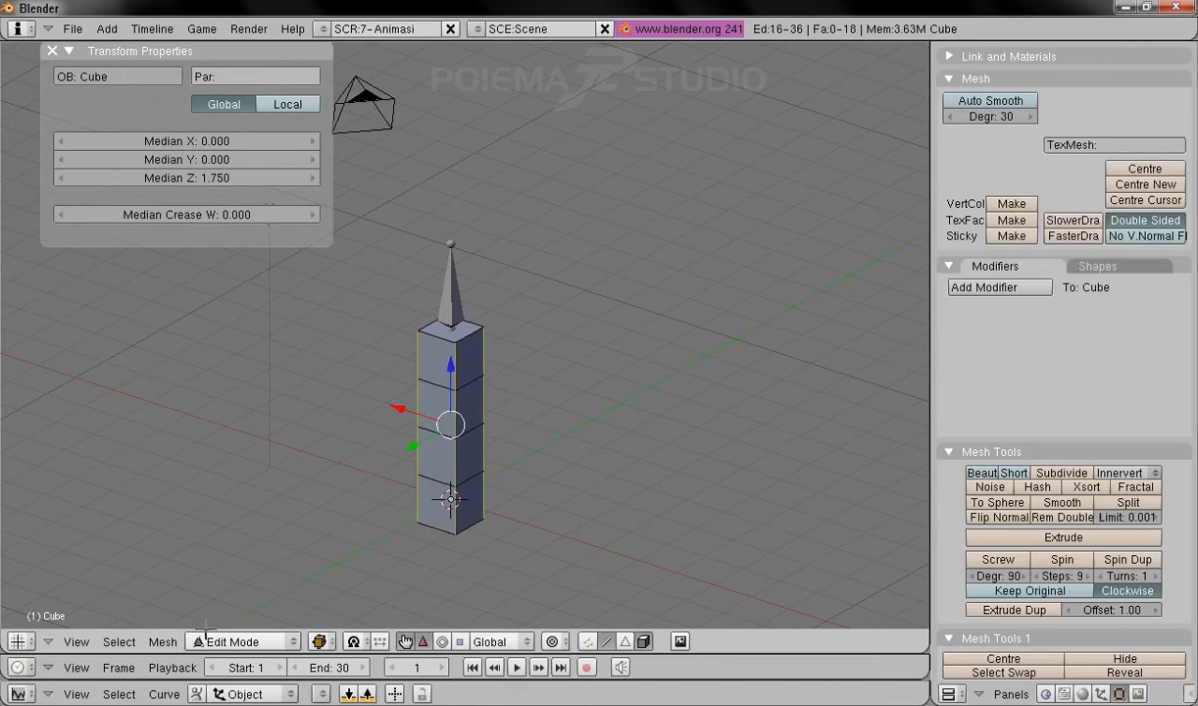
{"action": "left_click", "coordinate": [159, 642]}
{"action": "mouse_move", "coordinate": [181, 361]}
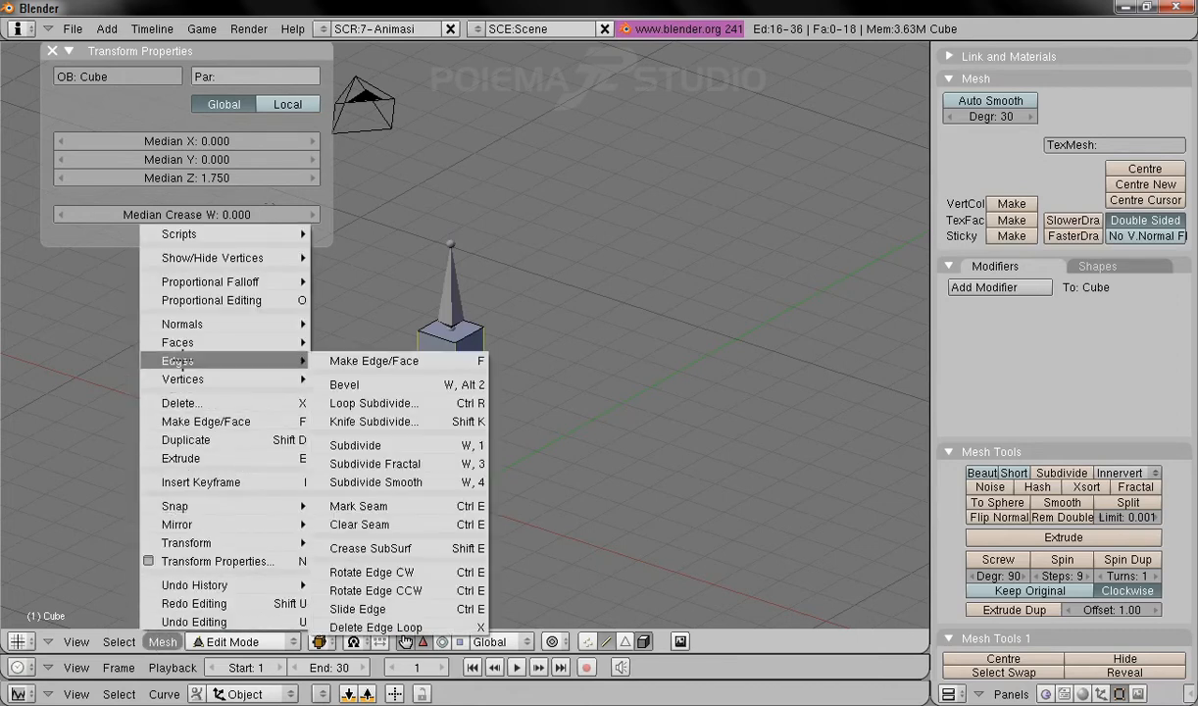
{"action": "left_click", "coordinate": [387, 444]}
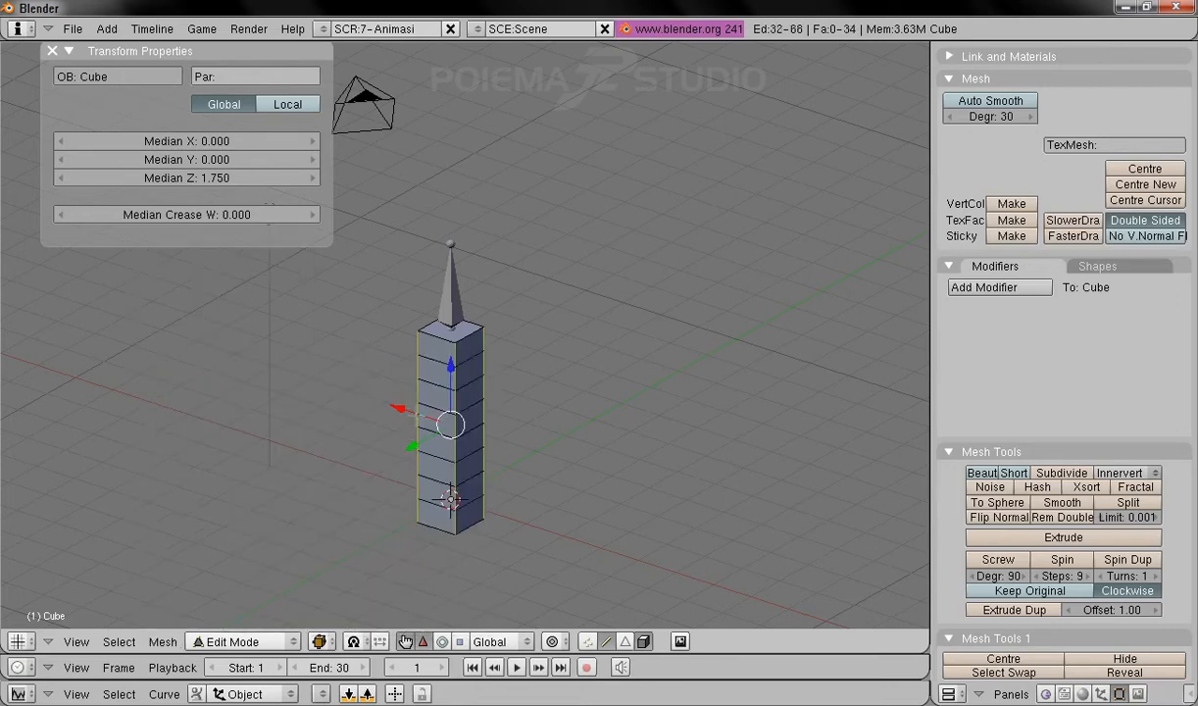
{"action": "left_click", "coordinate": [163, 642]}
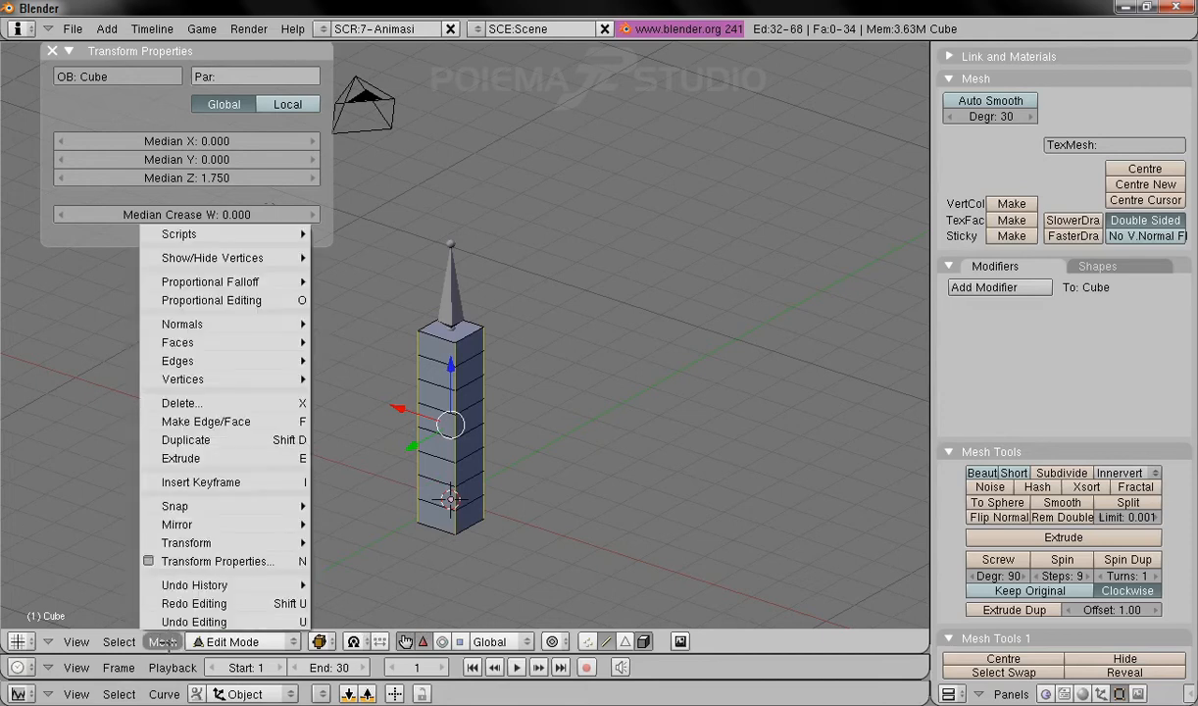
{"action": "mouse_move", "coordinate": [181, 361]}
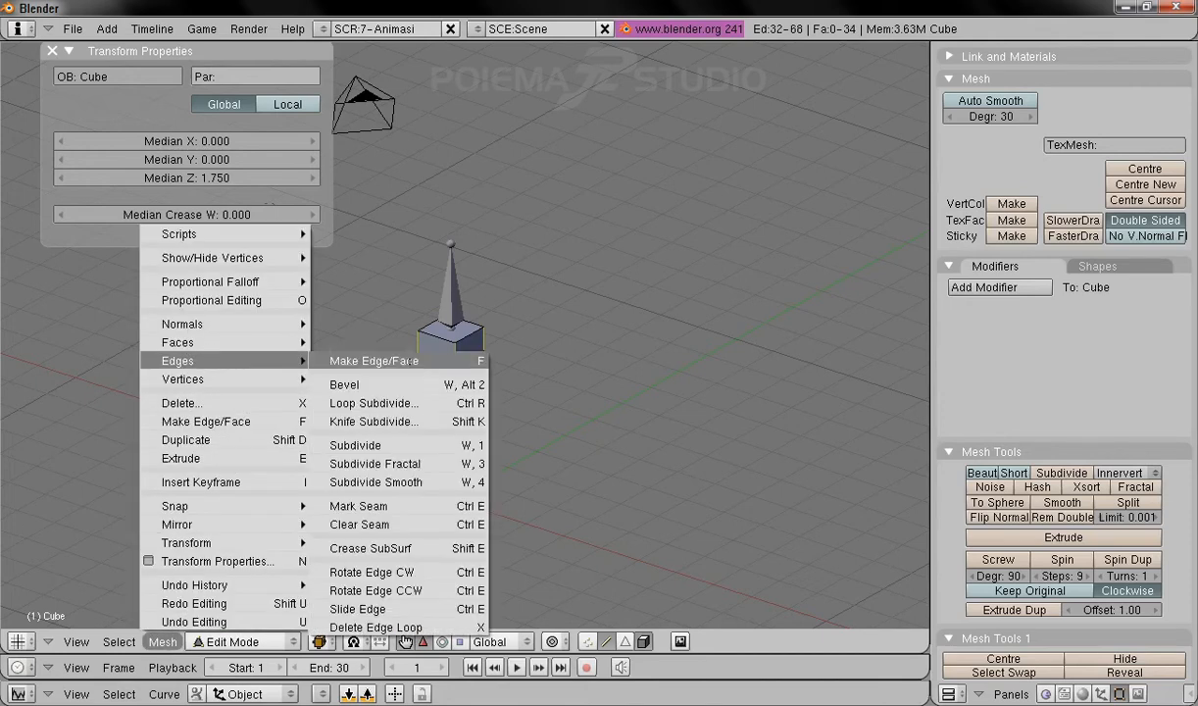
{"action": "left_click", "coordinate": [373, 445]}
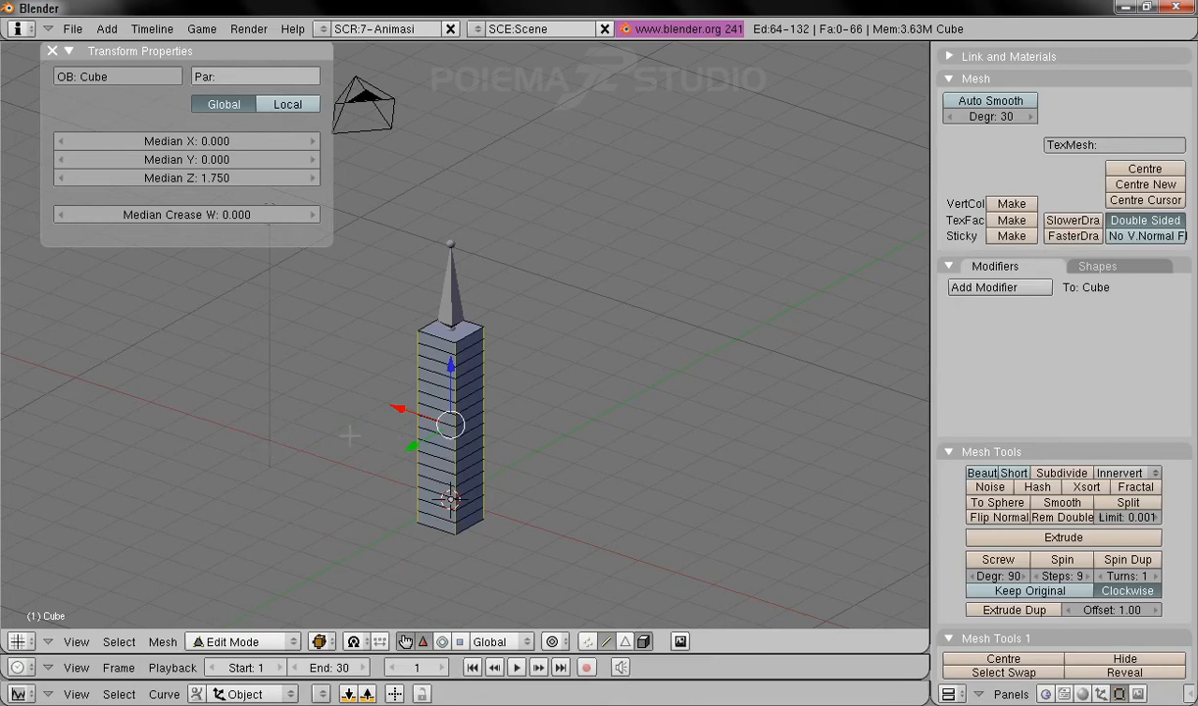
{"action": "middle_click_drag", "start_coordinate": [491, 439], "coordinate": [517, 444]}
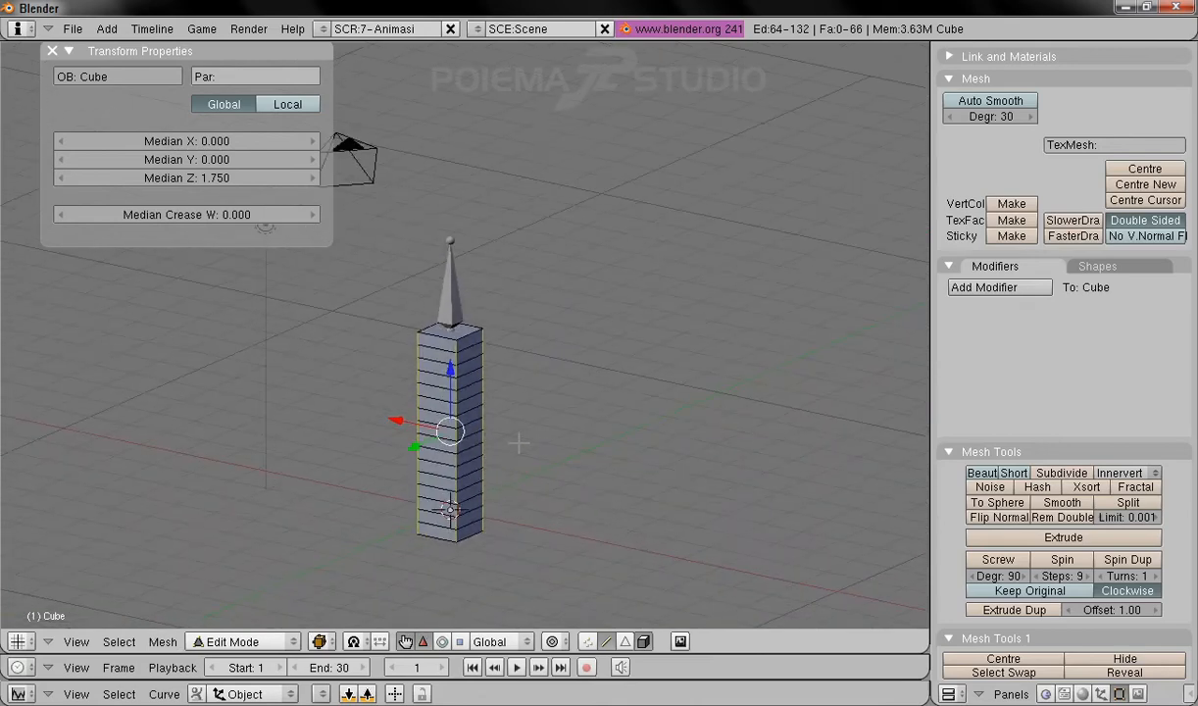
{"action": "left_click", "coordinate": [163, 641]}
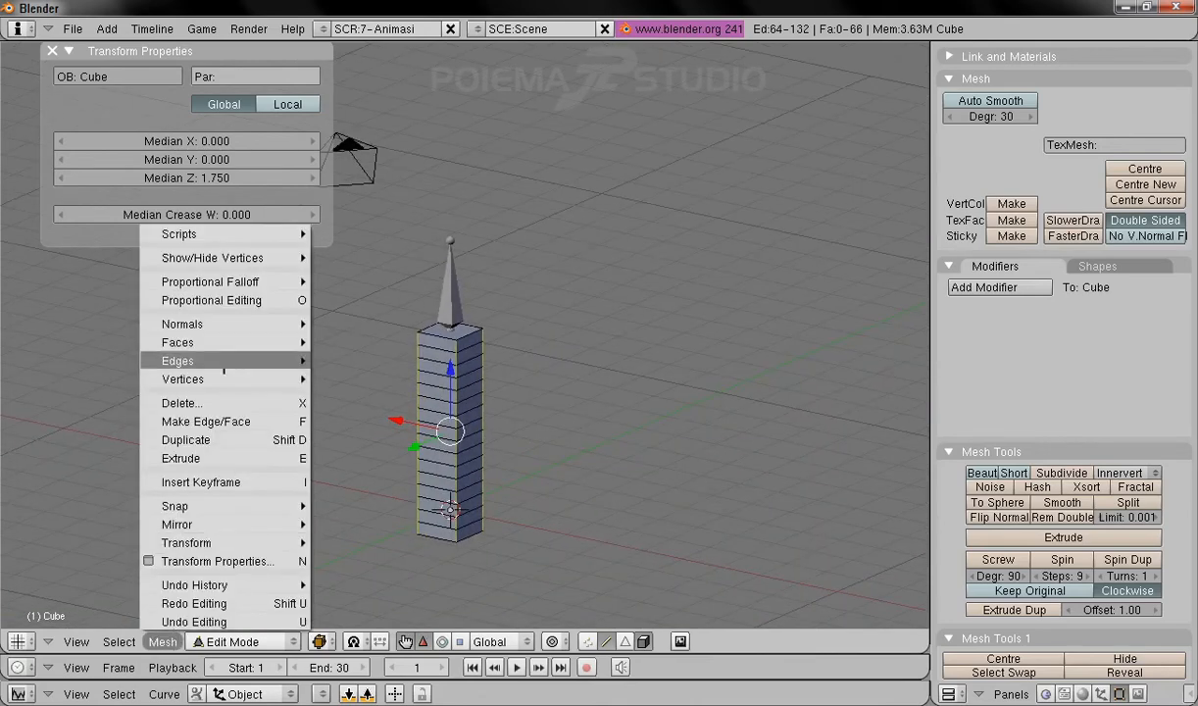
{"action": "mouse_move", "coordinate": [224, 370]}
{"action": "left_click", "coordinate": [382, 444]}
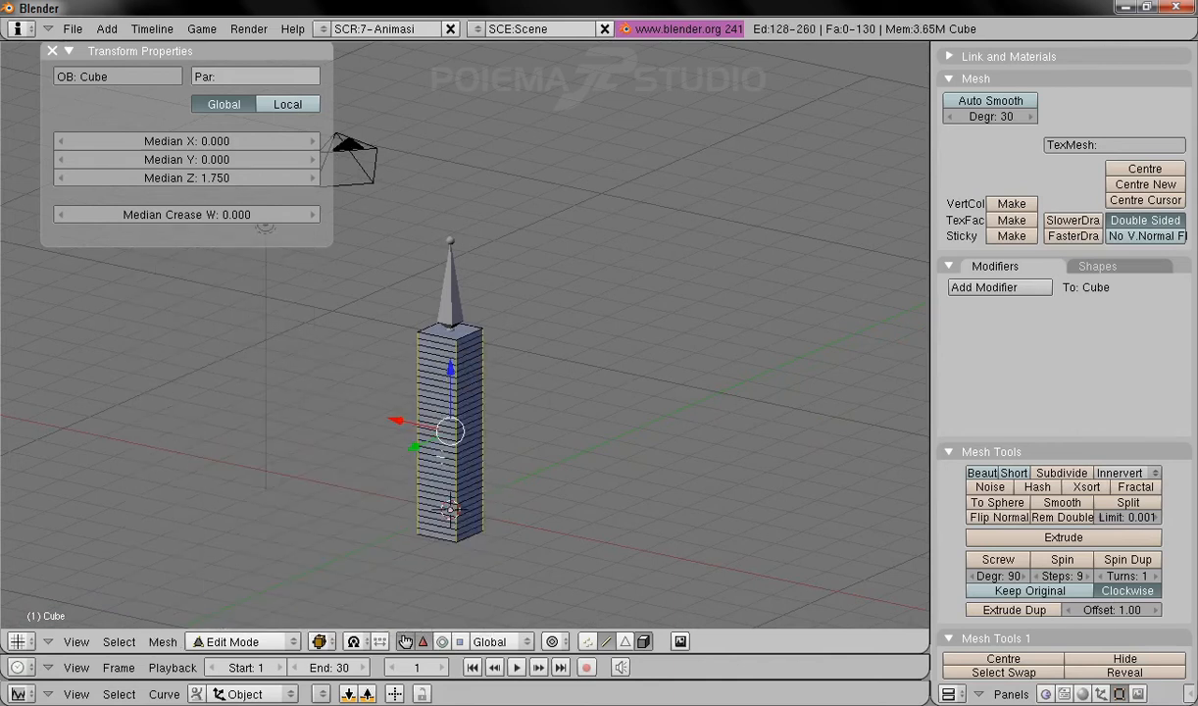
Step: Deselect the whole mesh, switch to the front view and return to Object Mode
{"action": "middle_click_drag", "start_coordinate": [536, 373], "coordinate": [532, 396]}
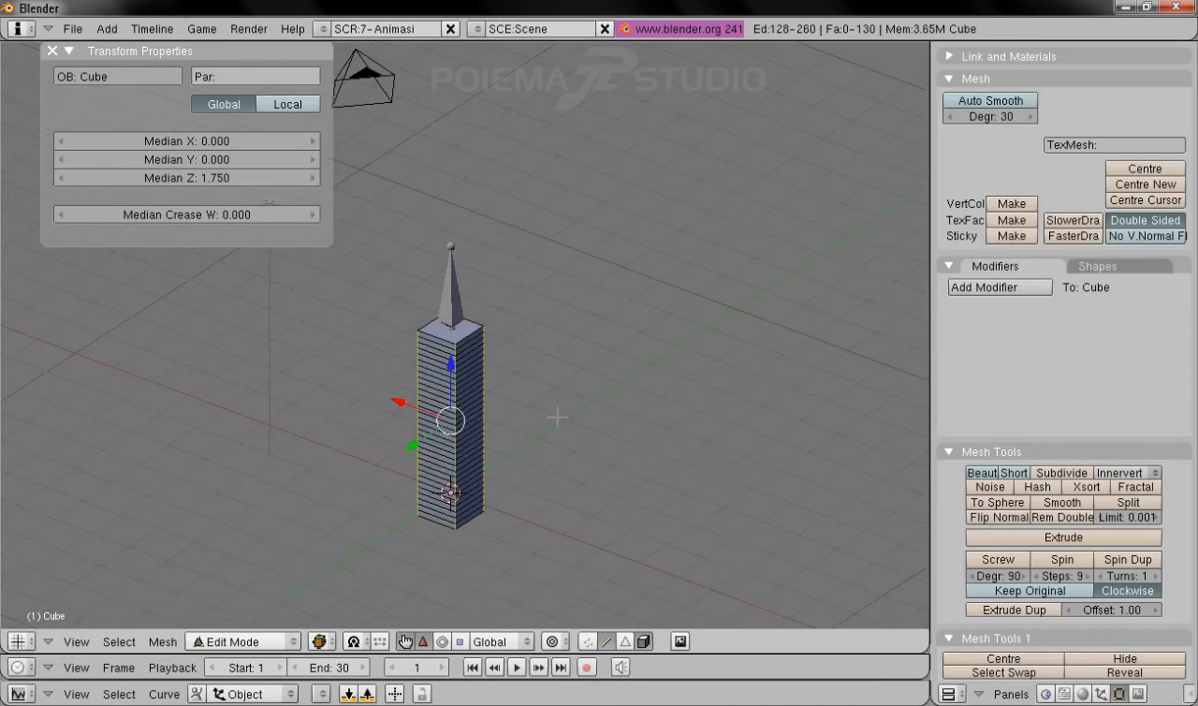
{"action": "left_click", "coordinate": [118, 641]}
{"action": "left_click", "coordinate": [122, 641]}
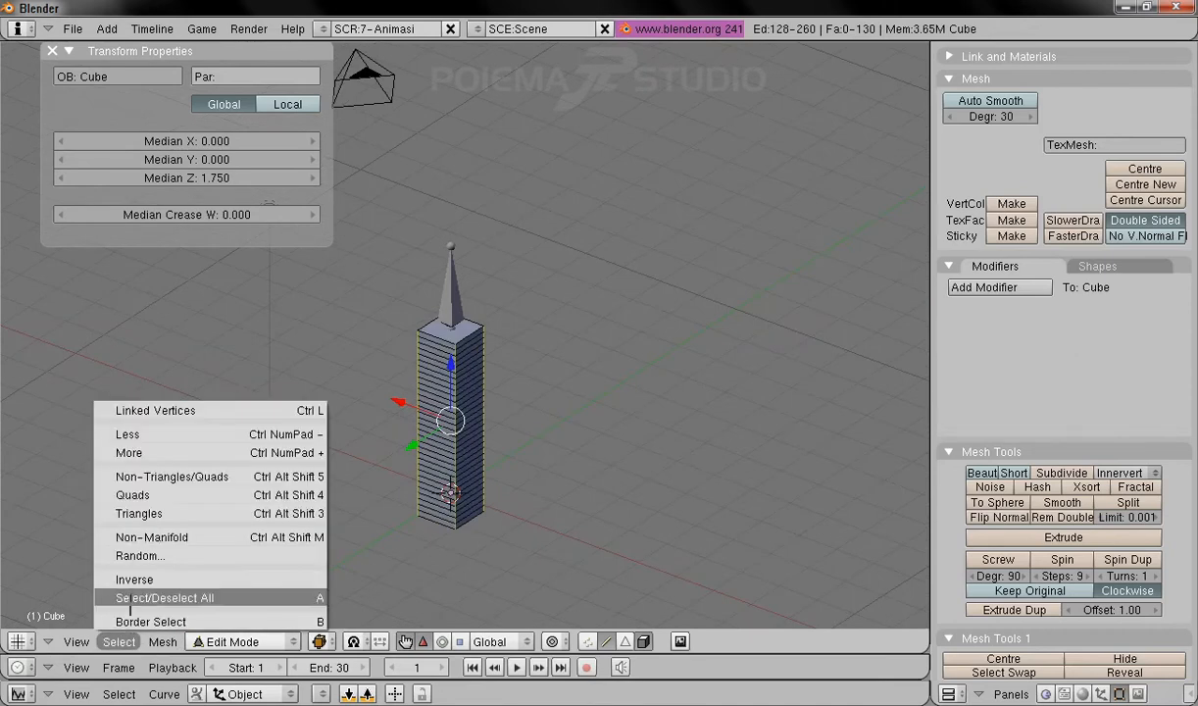
{"action": "left_click", "coordinate": [132, 597]}
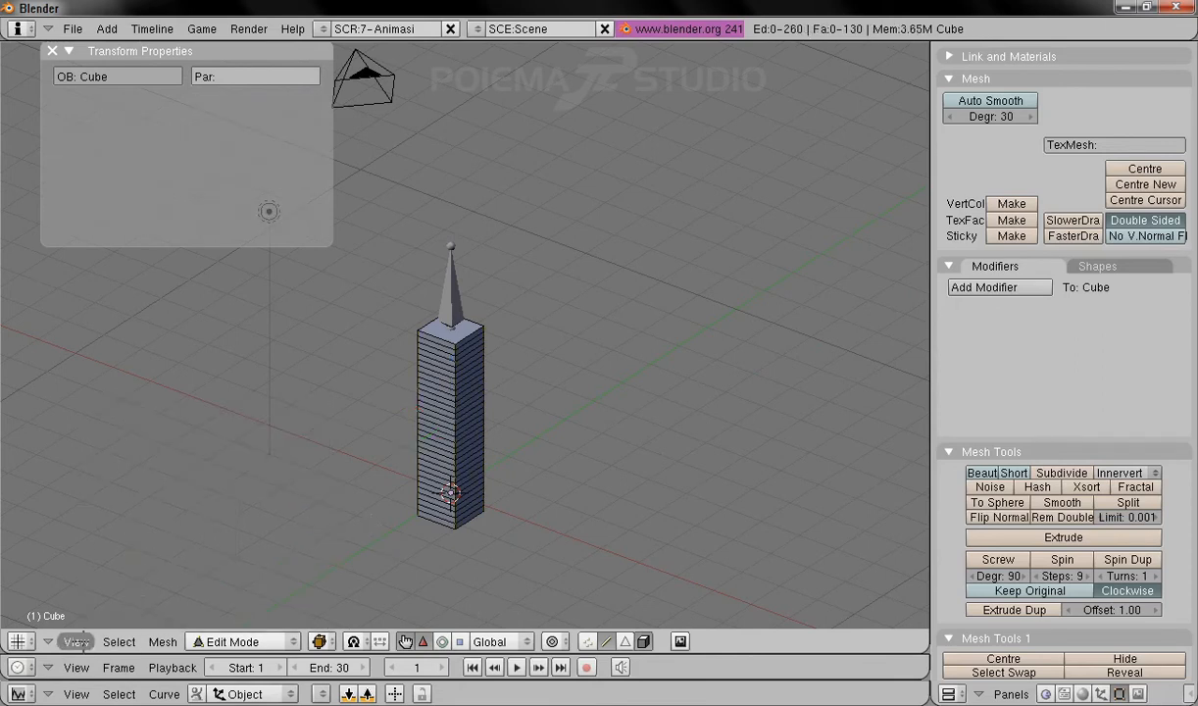
{"action": "left_click", "coordinate": [76, 641]}
{"action": "left_click", "coordinate": [110, 514]}
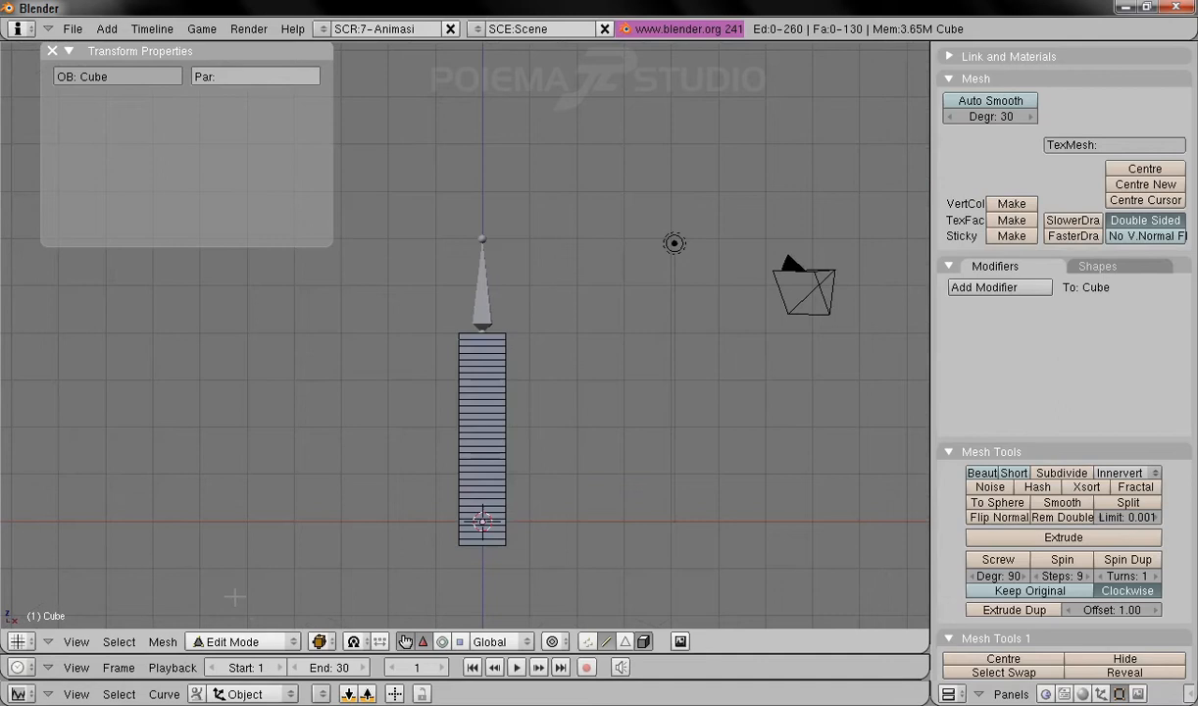
{"action": "left_click", "coordinate": [240, 640]}
{"action": "left_click", "coordinate": [243, 623]}
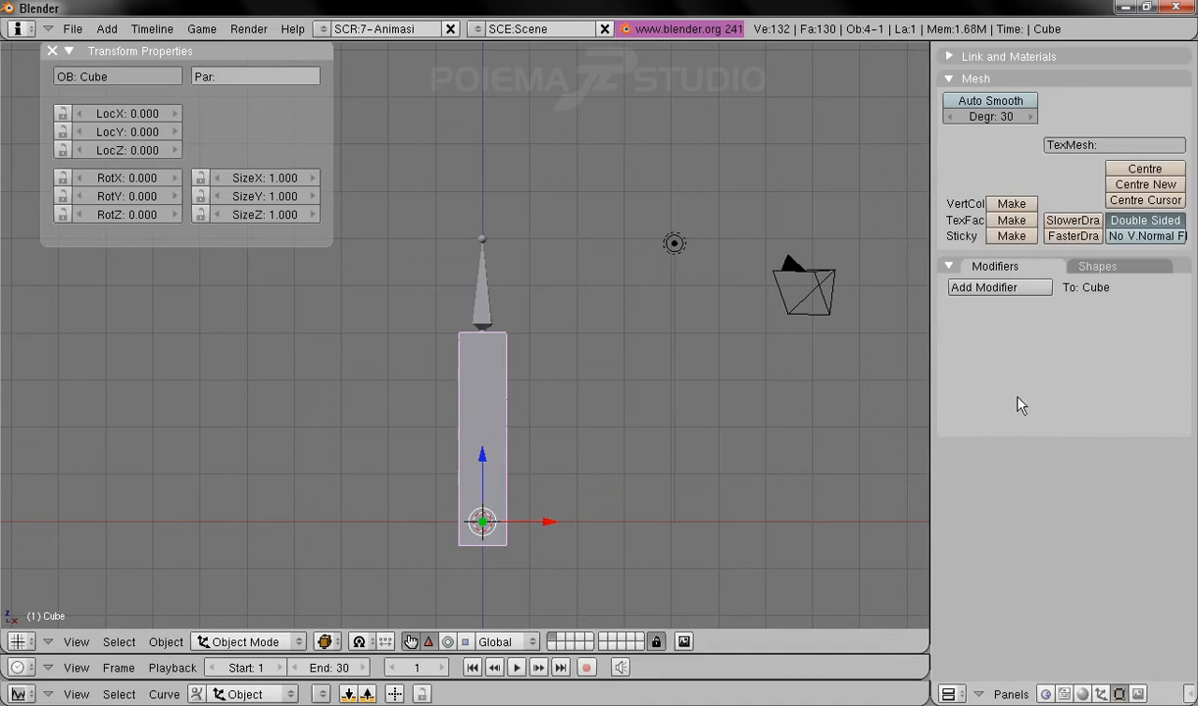
Step: Add an Armature modifier to the cube with Armature as its object, and disable Vert.Groups so only Envelopes deform it
{"action": "left_click", "coordinate": [1007, 288]}
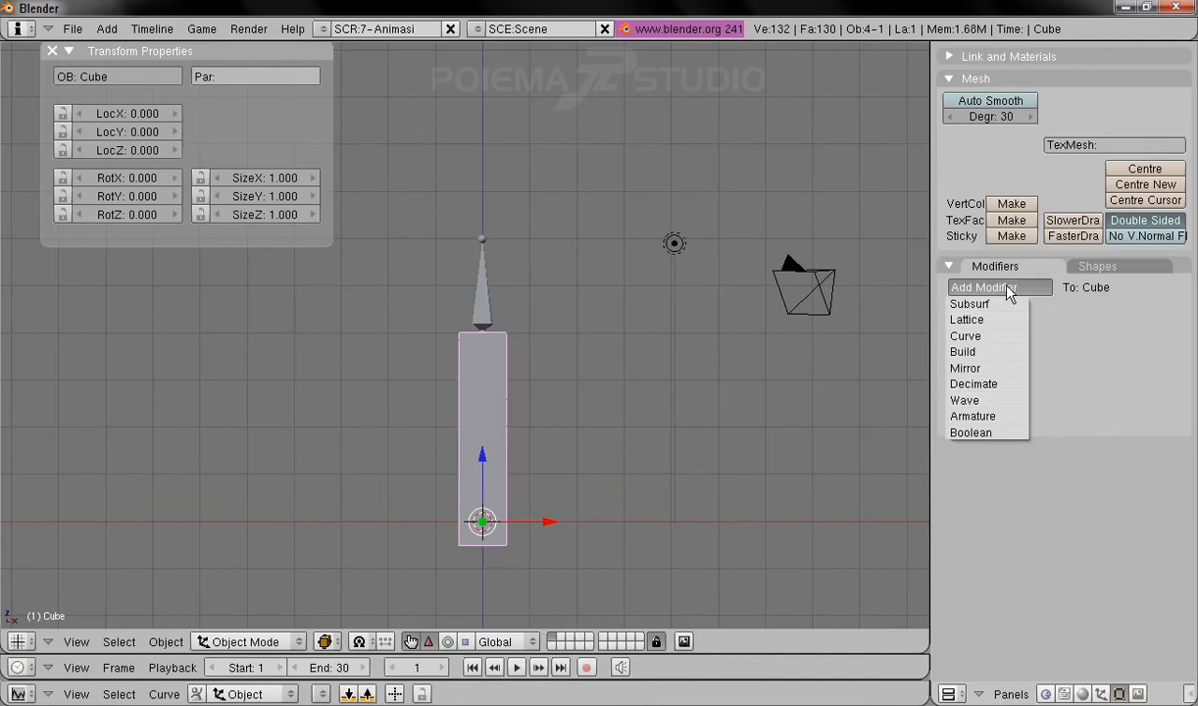
{"action": "left_click", "coordinate": [1014, 416]}
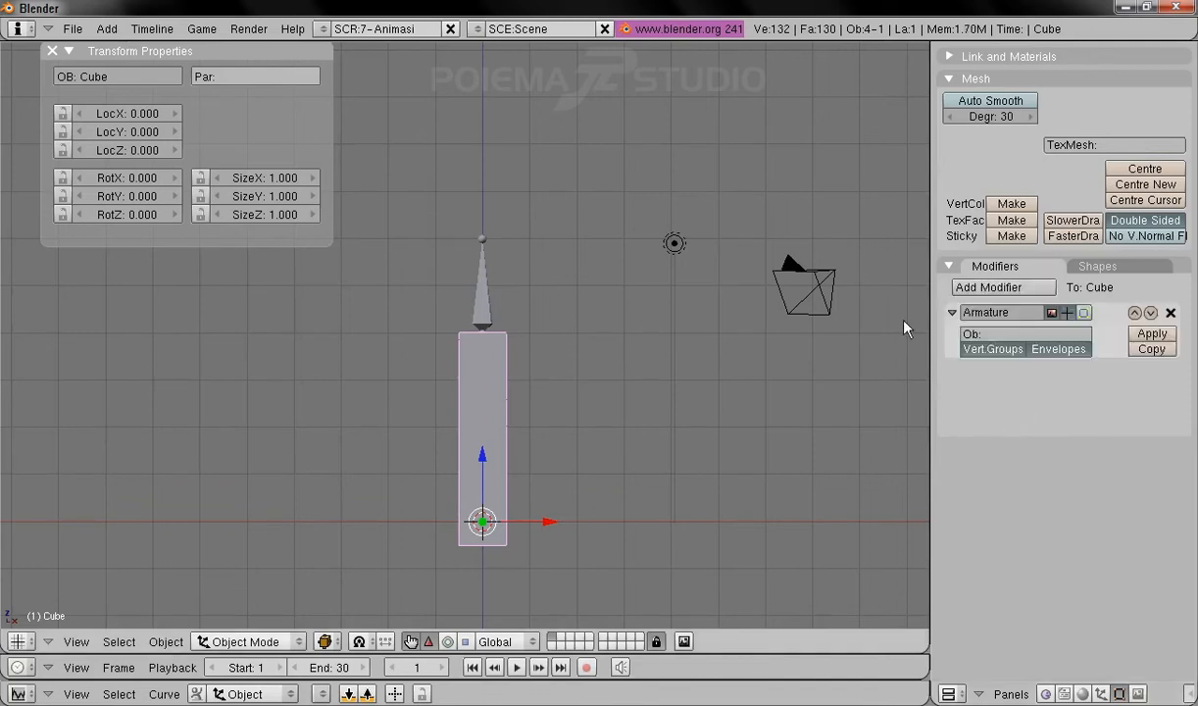
{"action": "right_click", "coordinate": [478, 313]}
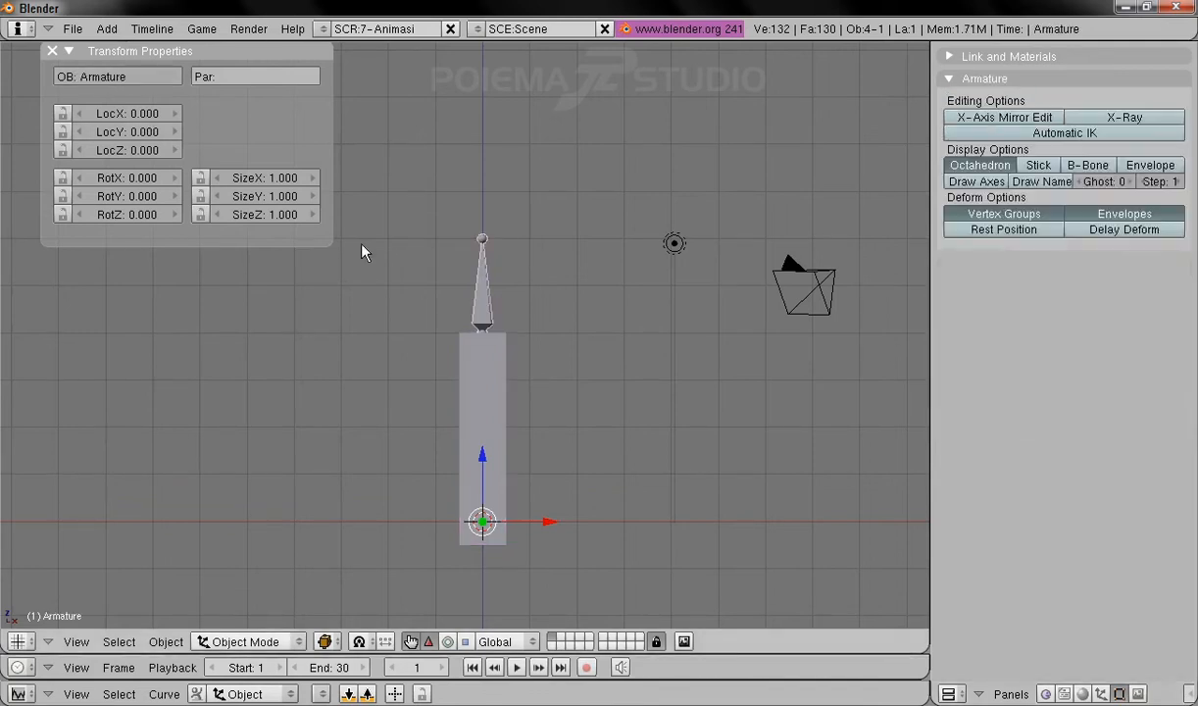
{"action": "right_click", "coordinate": [510, 427]}
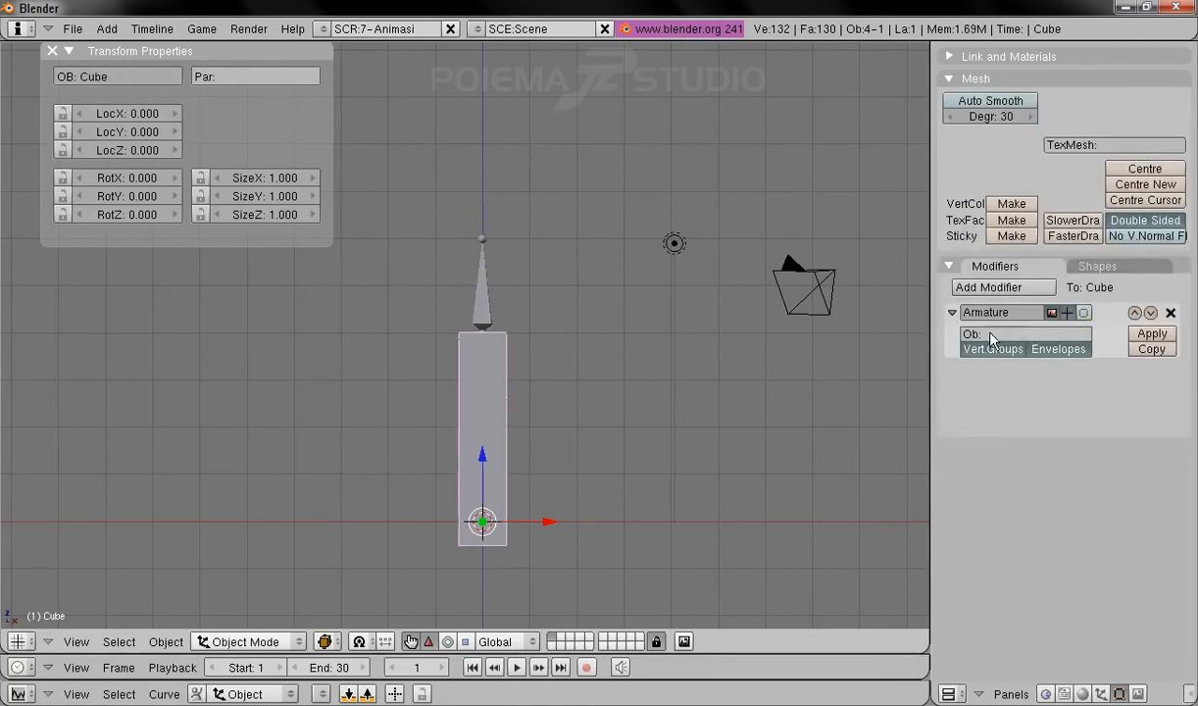
{"action": "left_click", "coordinate": [1019, 336]}
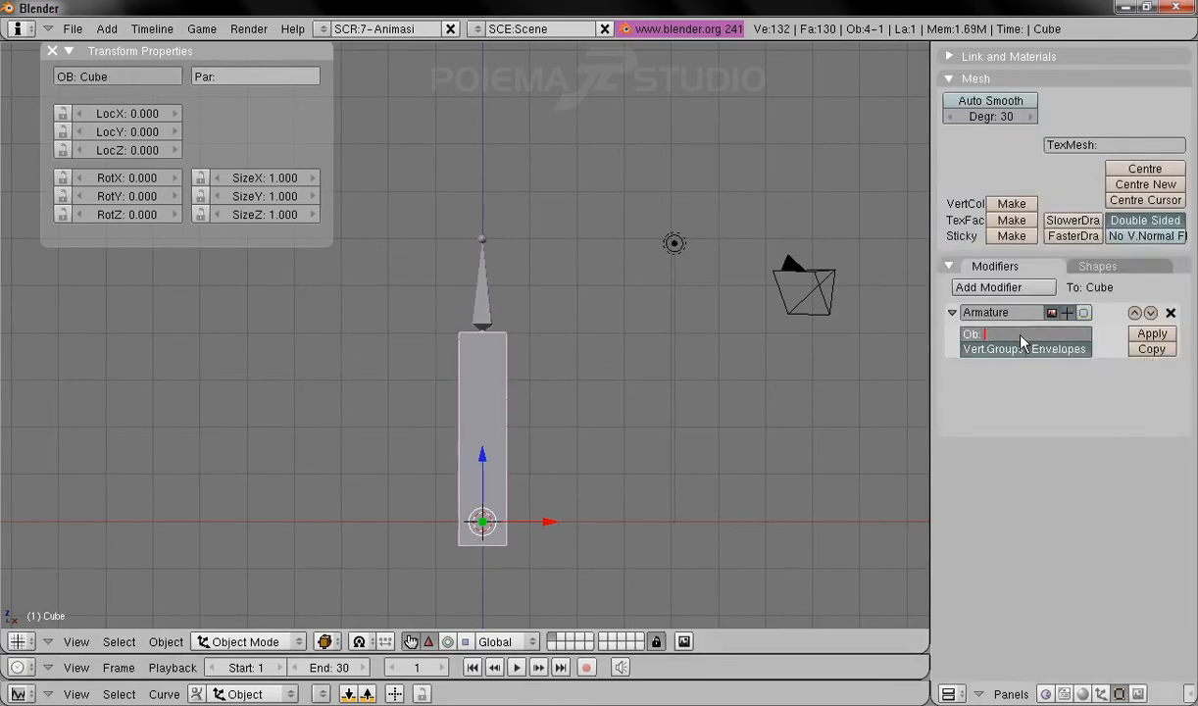
{"action": "type", "text": "Armature"}
{"action": "key", "text": "Return"}
{"action": "left_click", "coordinate": [981, 350]}
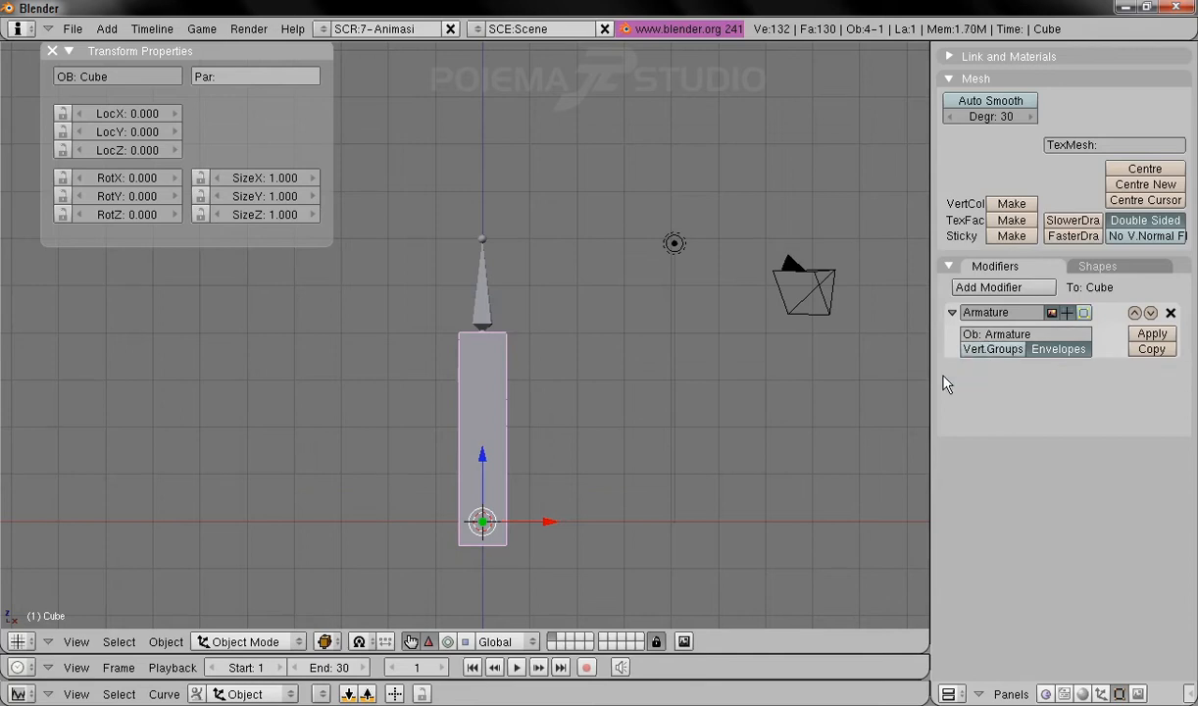
Step: Select the armature, enable X-Ray and set its draw type to Wire
{"action": "right_click", "coordinate": [480, 317]}
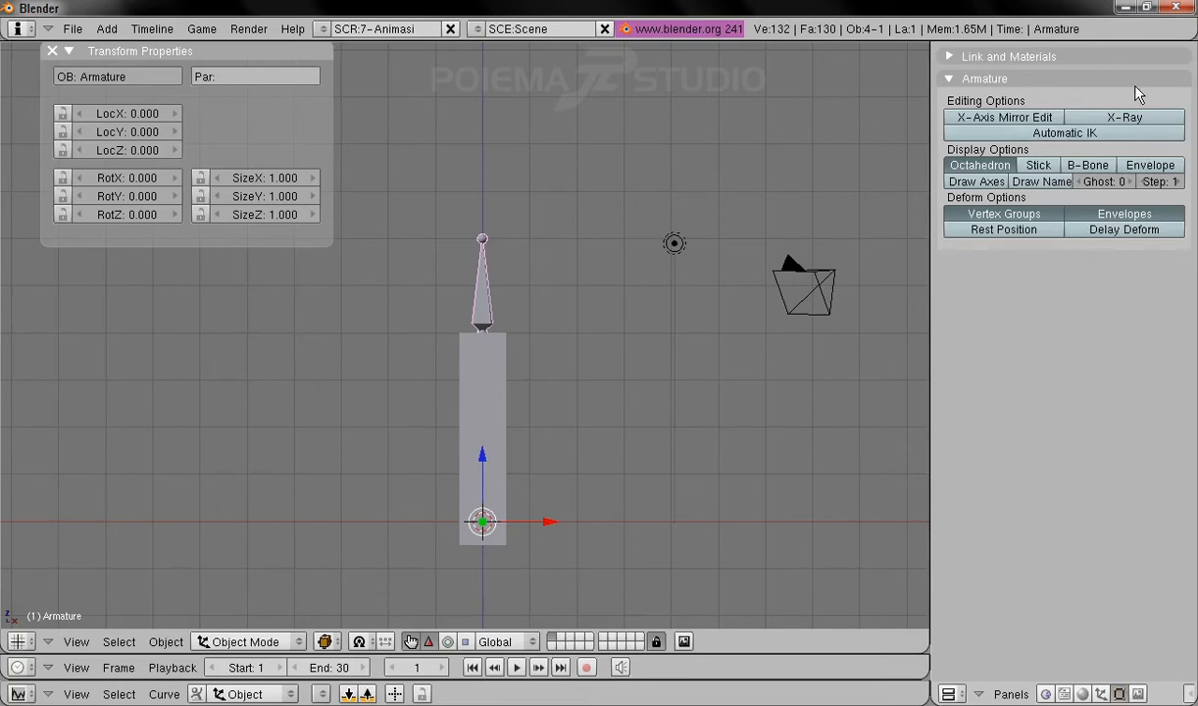
{"action": "left_click", "coordinate": [1133, 117]}
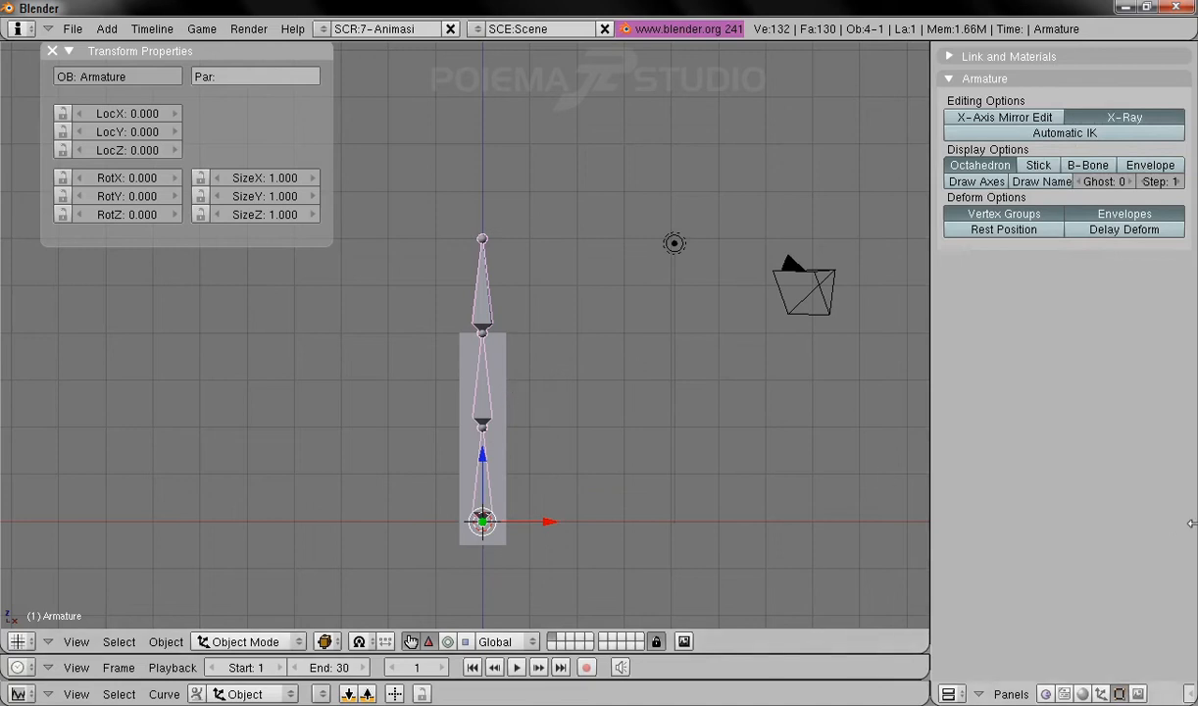
{"action": "left_click", "coordinate": [1103, 694]}
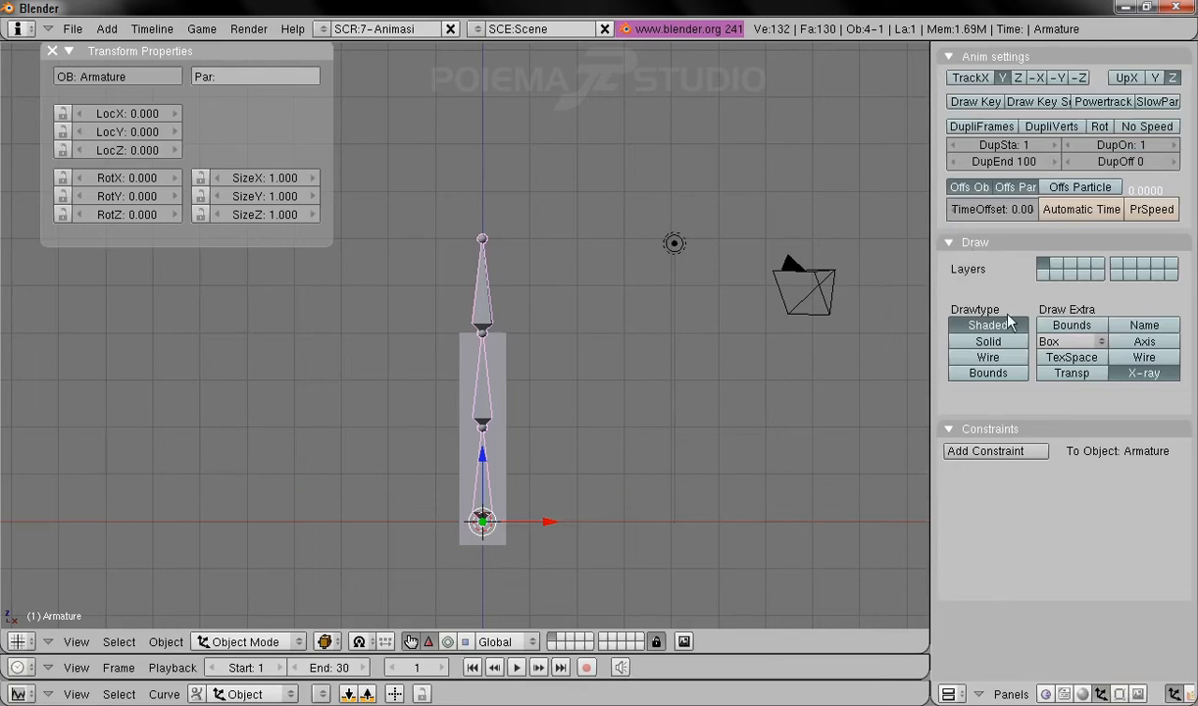
{"action": "left_click", "coordinate": [995, 357]}
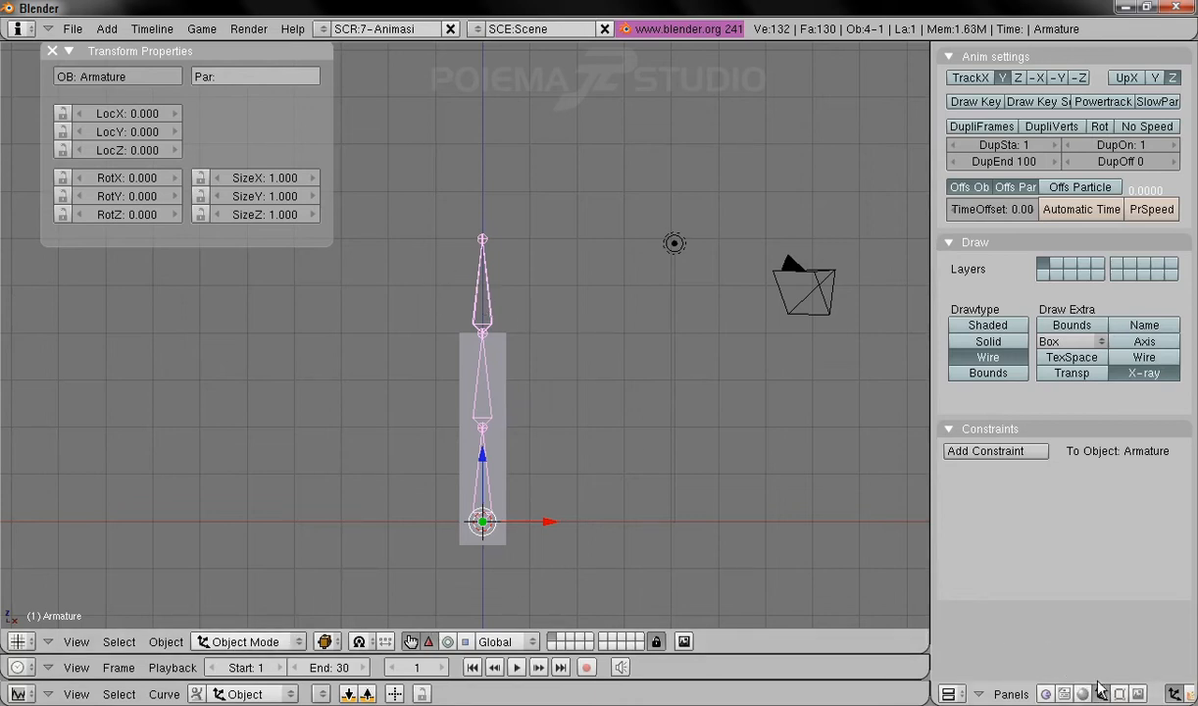
Step: Display the armature's bones as Envelope and enter Edit Mode
{"action": "key", "text": "F9"}
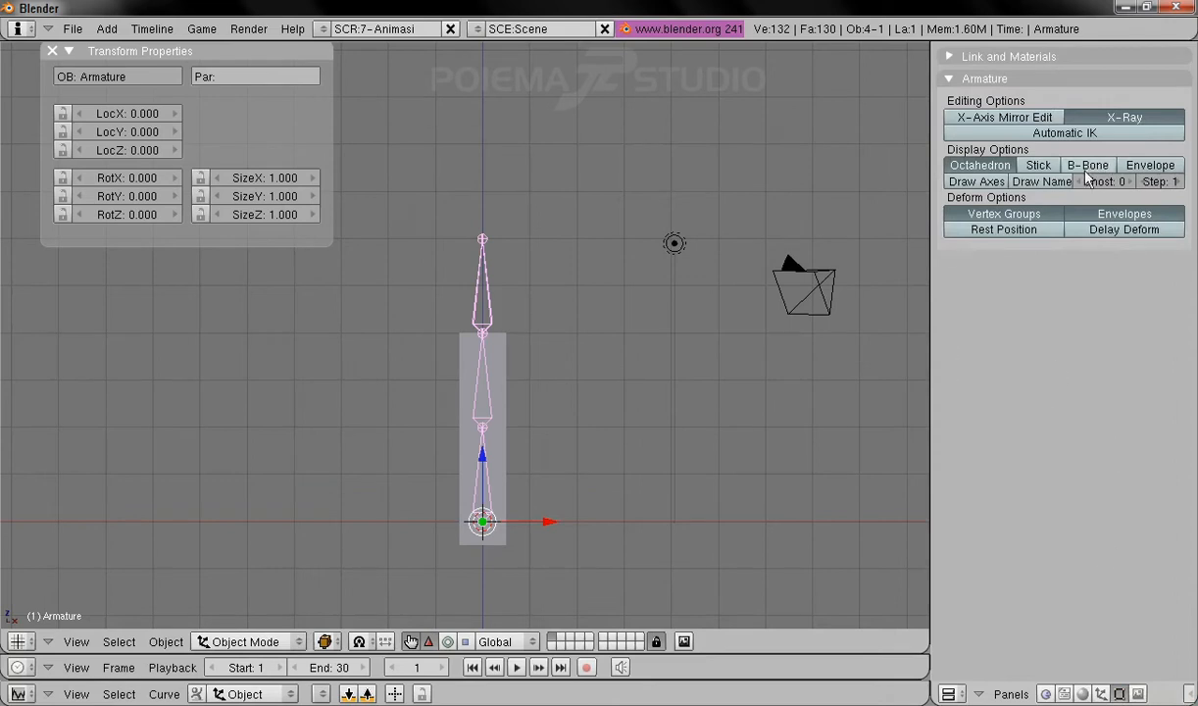
{"action": "left_click", "coordinate": [1144, 166]}
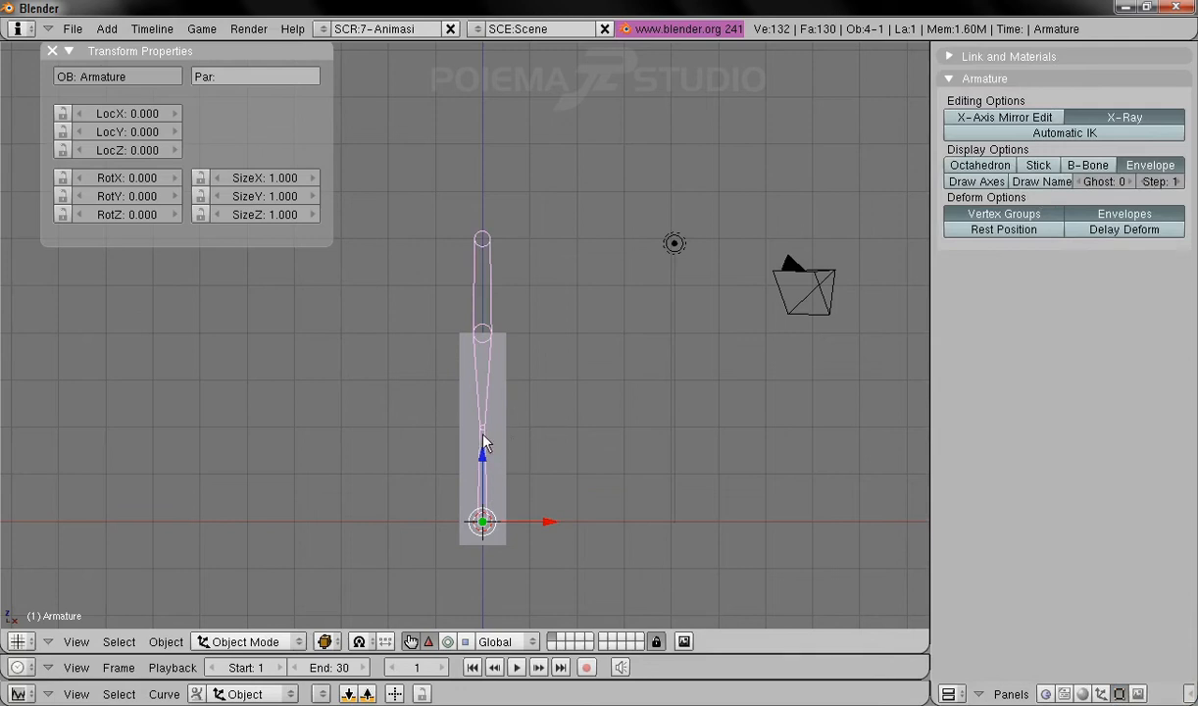
{"action": "left_click", "coordinate": [253, 642]}
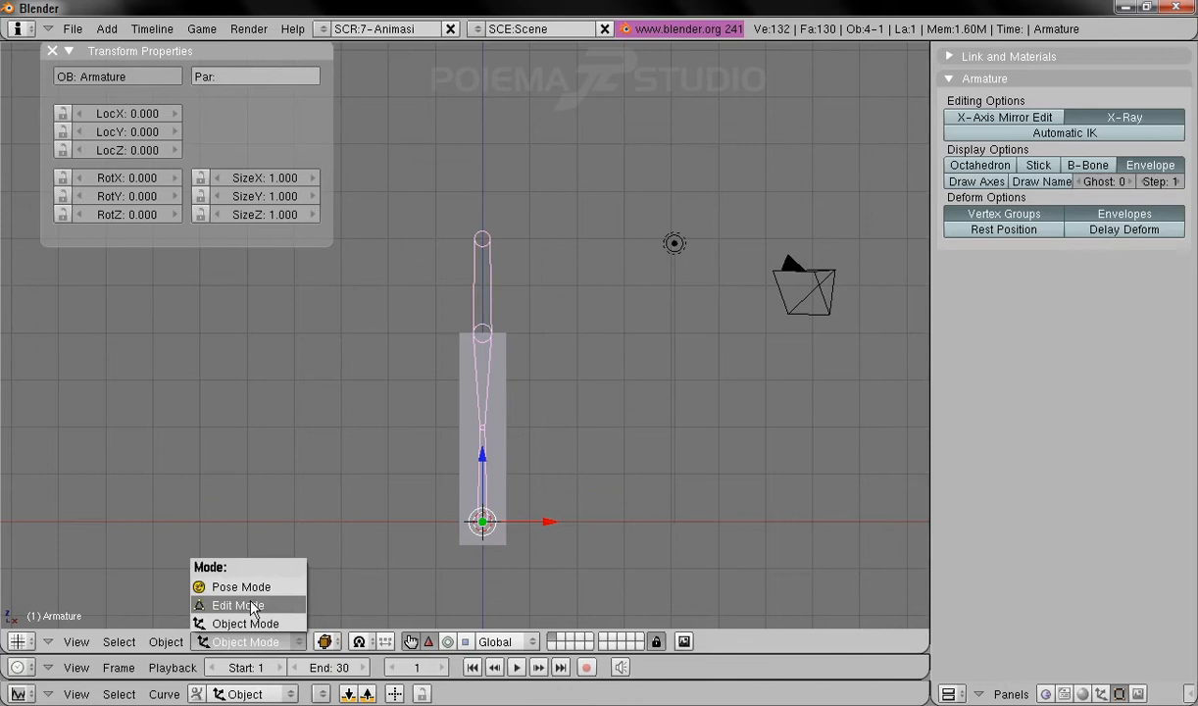
{"action": "left_click", "coordinate": [238, 605]}
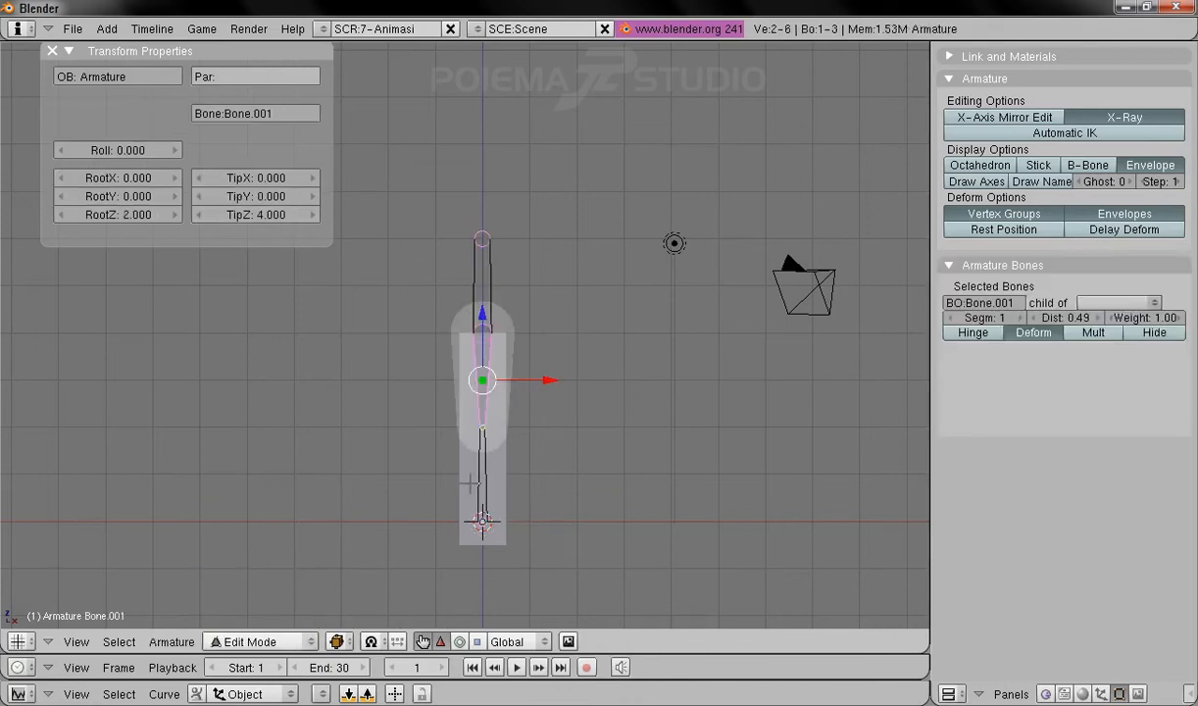
Step: Scale up the envelopes at the lowest bone's tip and root until both are slightly wider than the column
{"action": "right_click", "coordinate": [480, 427]}
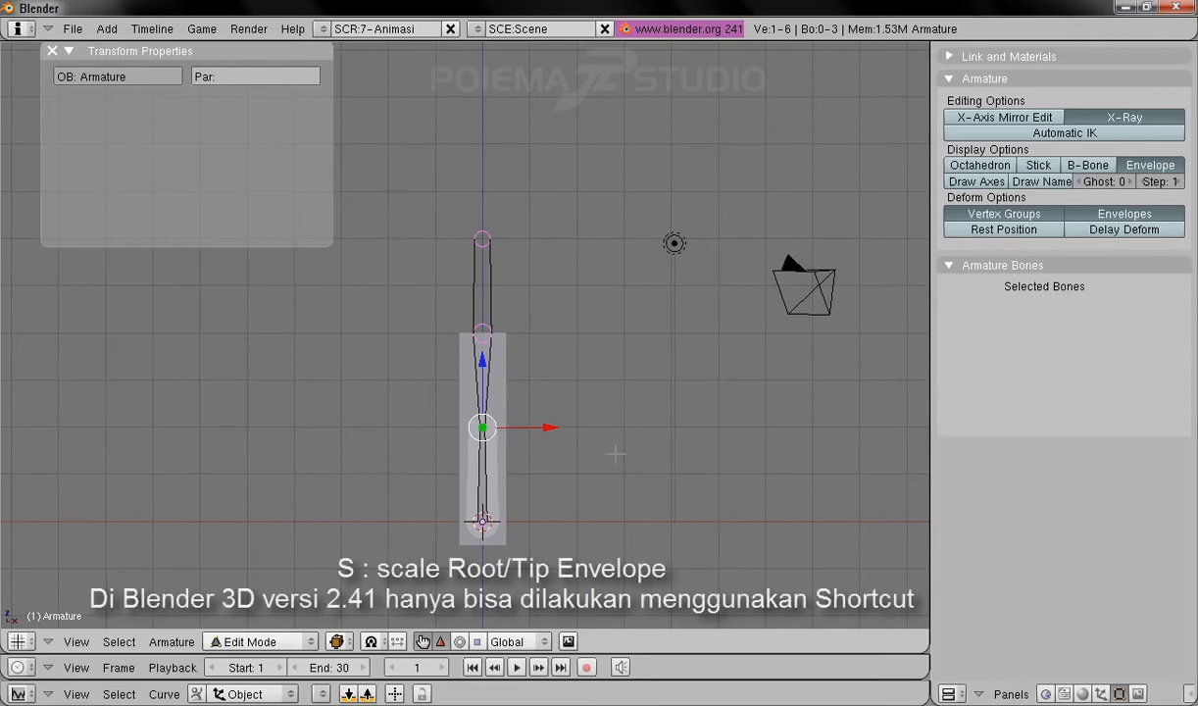
{"action": "key", "text": "s"}
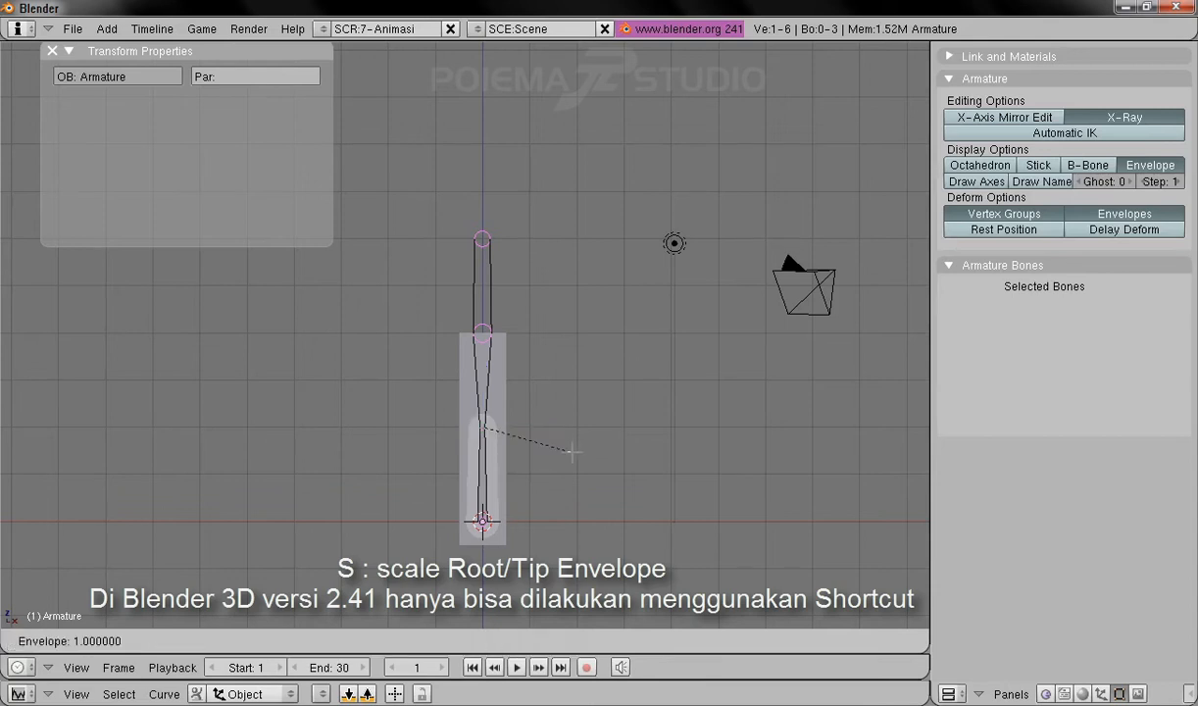
{"action": "left_click", "coordinate": [727, 542]}
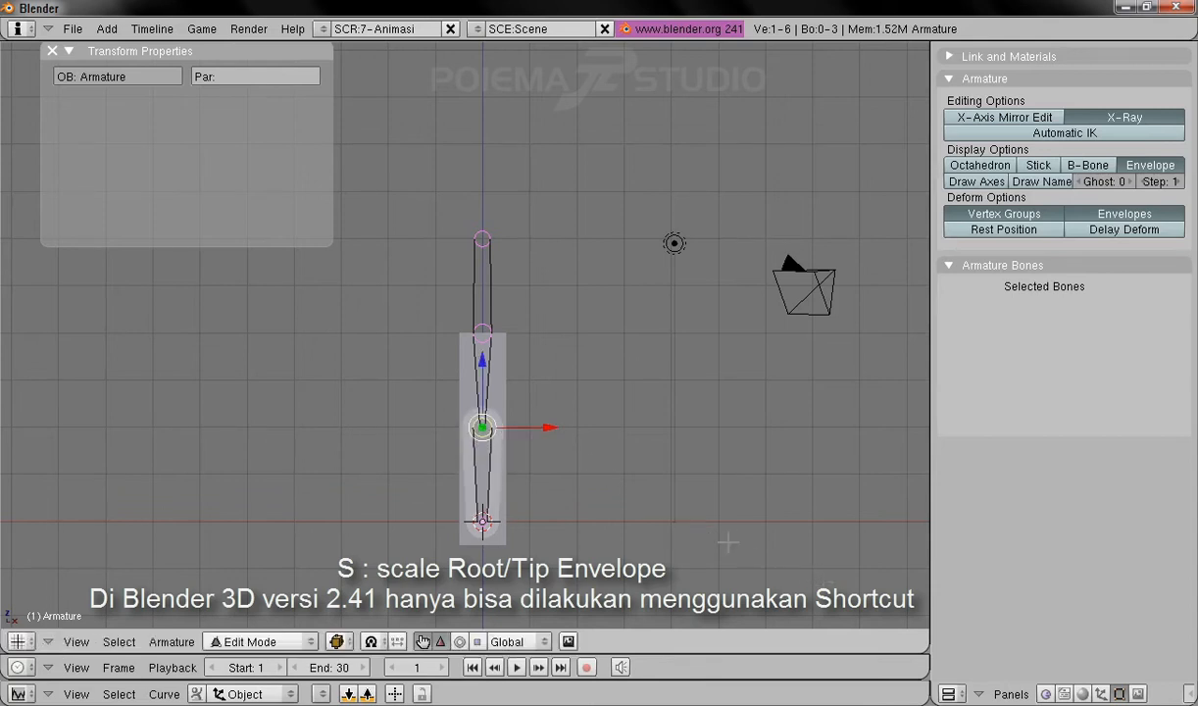
{"action": "key", "text": "s"}
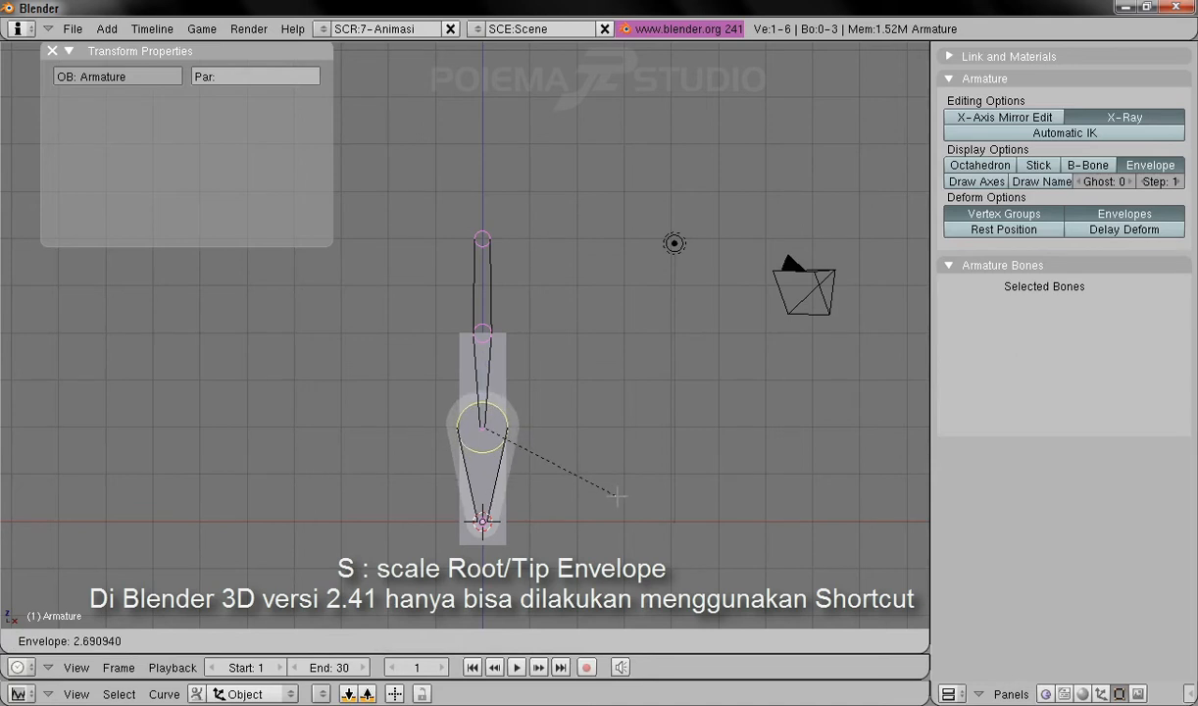
{"action": "left_click", "coordinate": [617, 496]}
{"action": "right_click", "coordinate": [476, 512]}
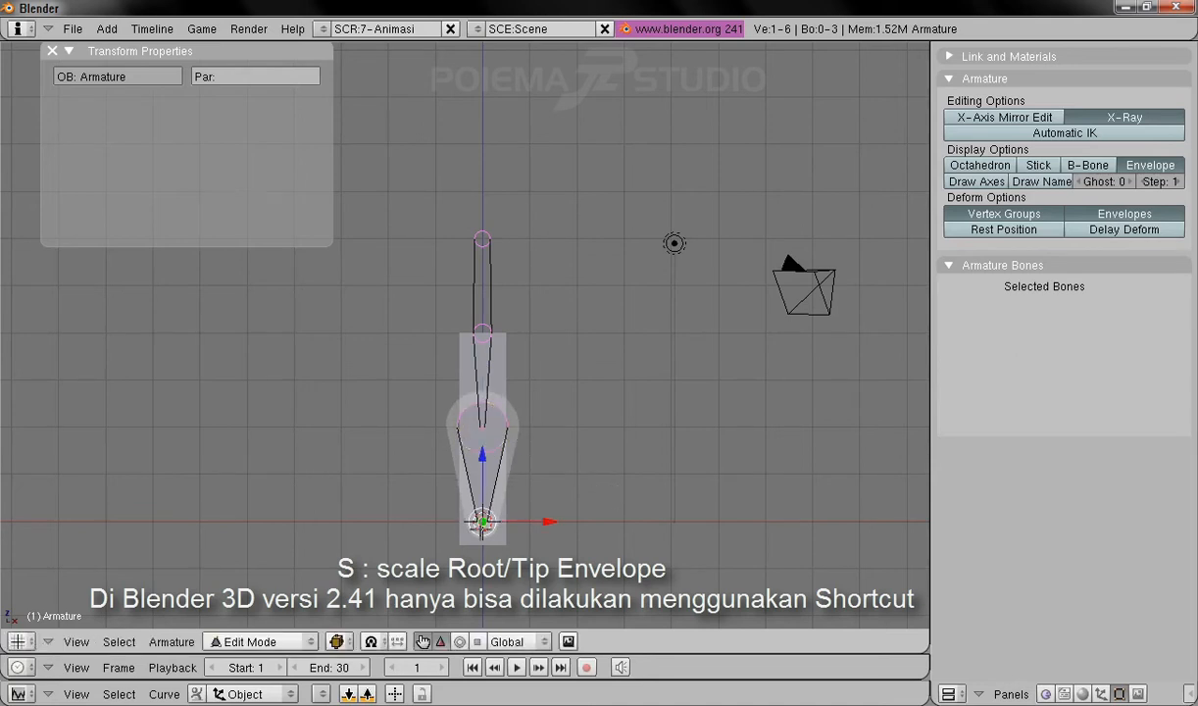
{"action": "key", "text": "s"}
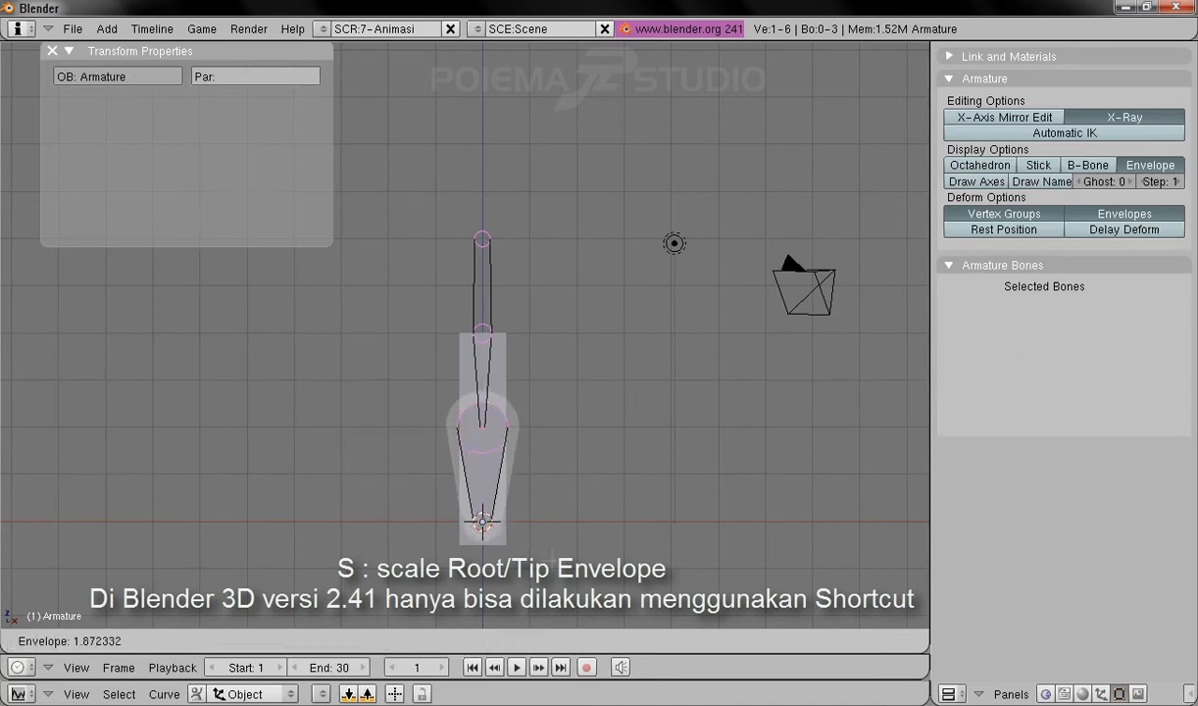
{"action": "left_click", "coordinate": [789, 634]}
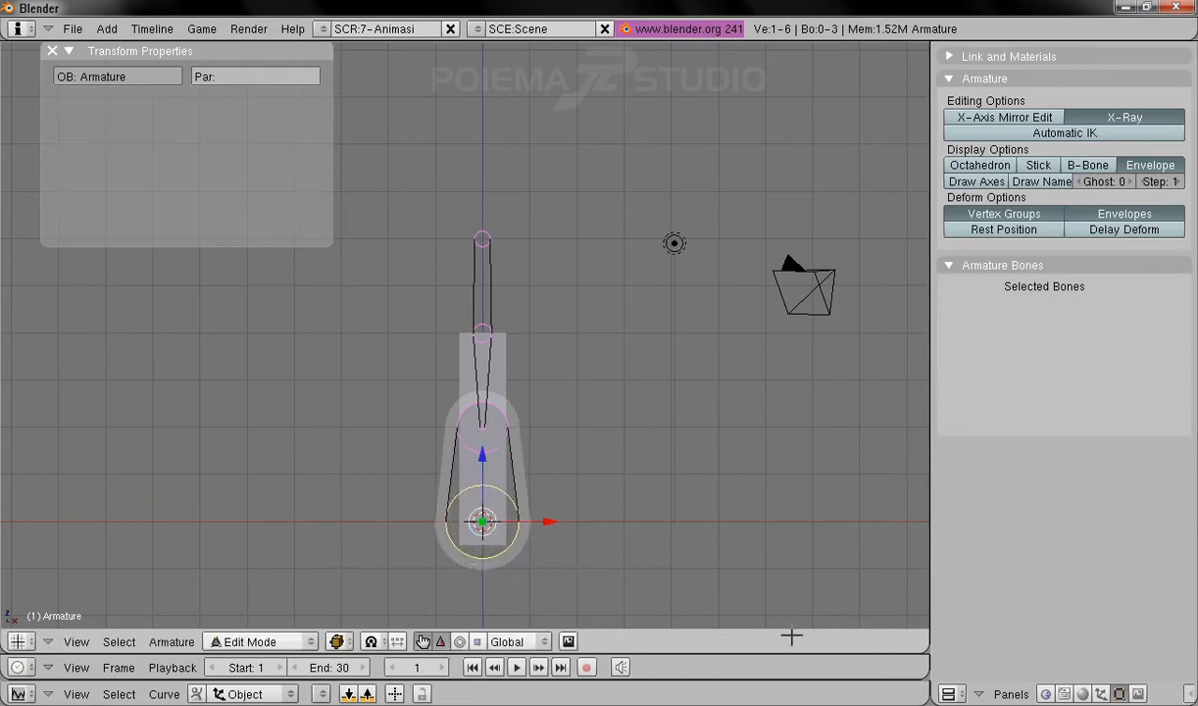
Step: Scale up the envelopes at the middle bone's tip and root until both are slightly wider than the column
{"action": "right_click", "coordinate": [481, 331]}
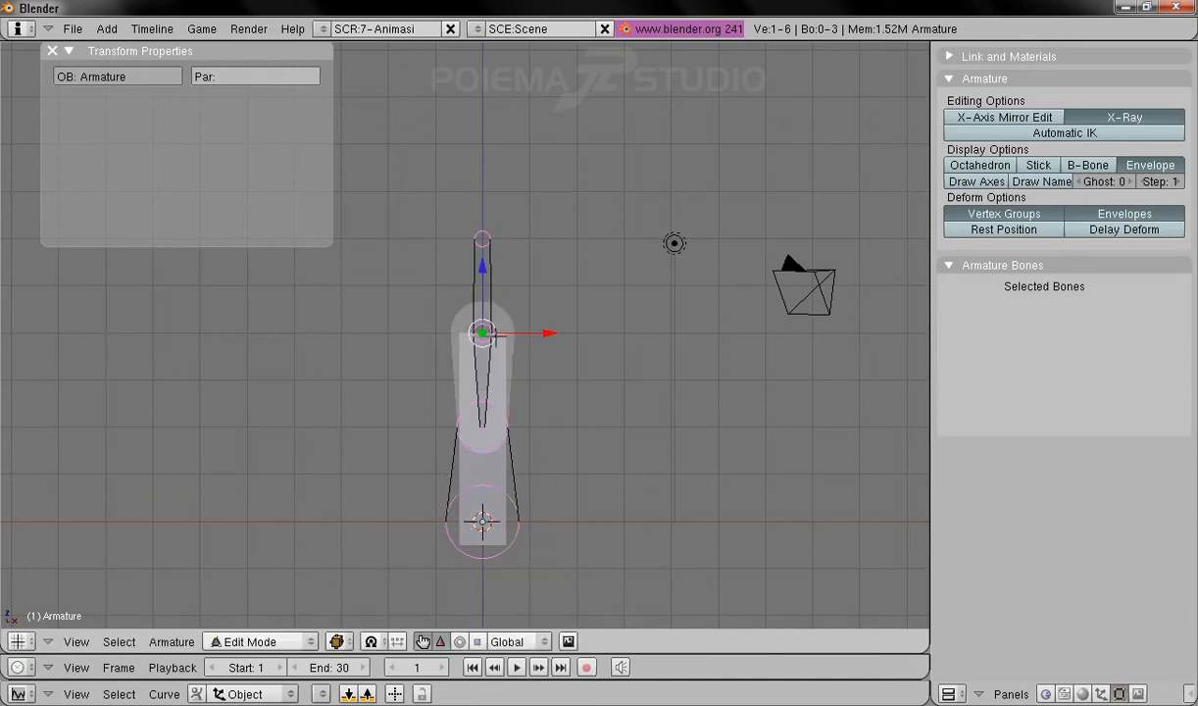
{"action": "key", "text": "s"}
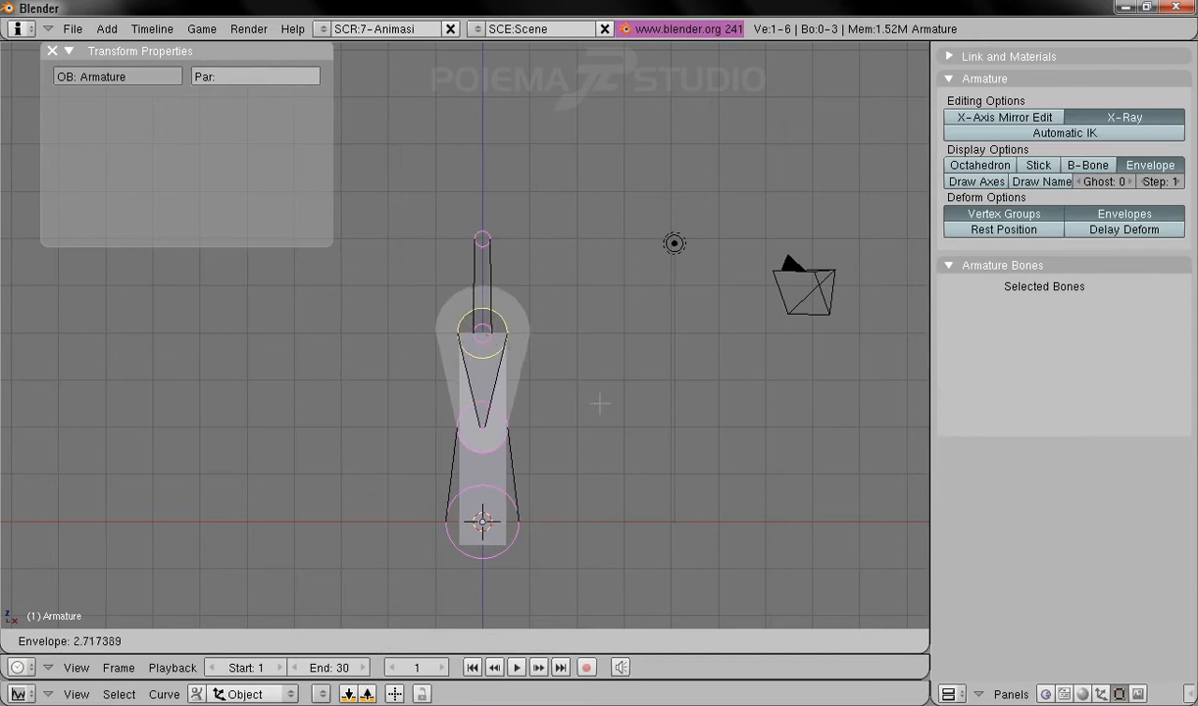
{"action": "left_click", "coordinate": [578, 390]}
{"action": "right_click", "coordinate": [476, 423]}
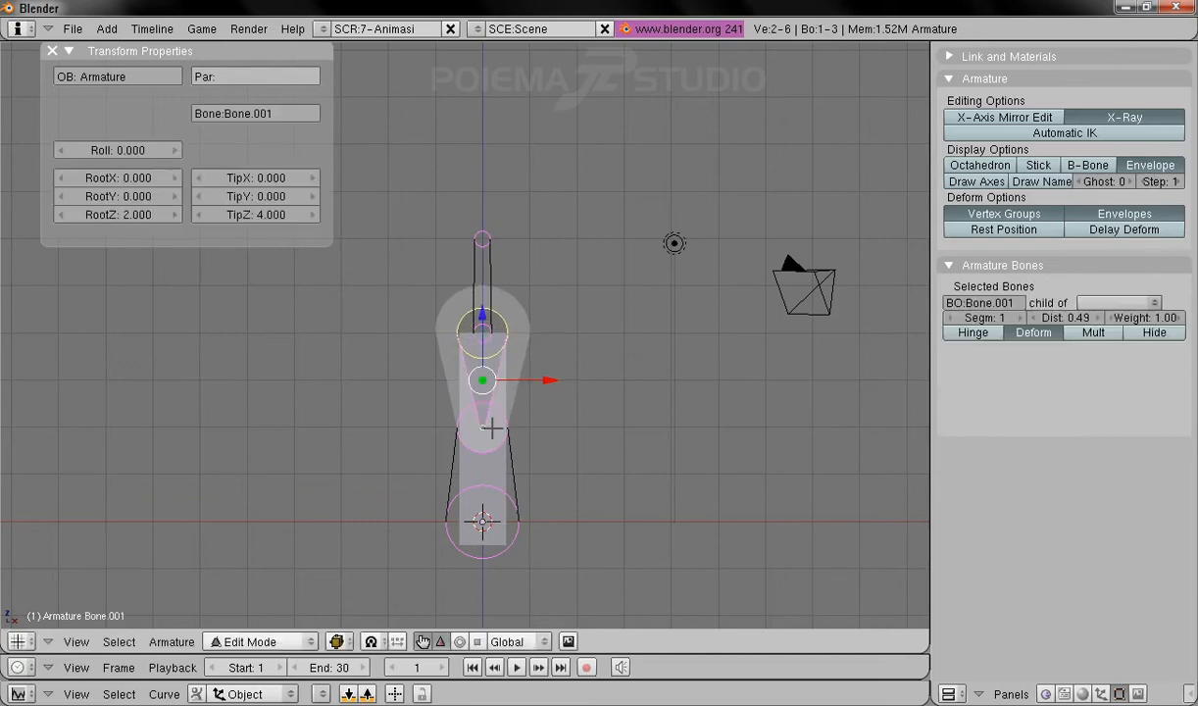
{"action": "right_click", "coordinate": [487, 428]}
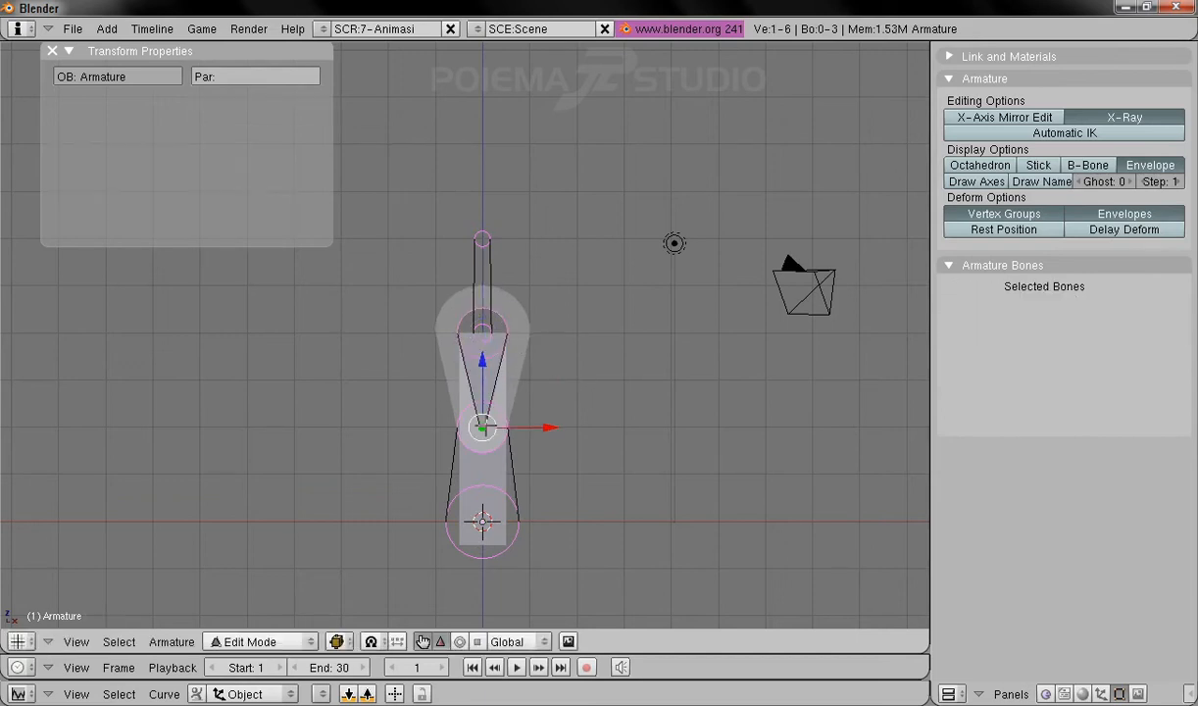
{"action": "key", "text": "s"}
{"action": "left_click", "coordinate": [686, 519]}
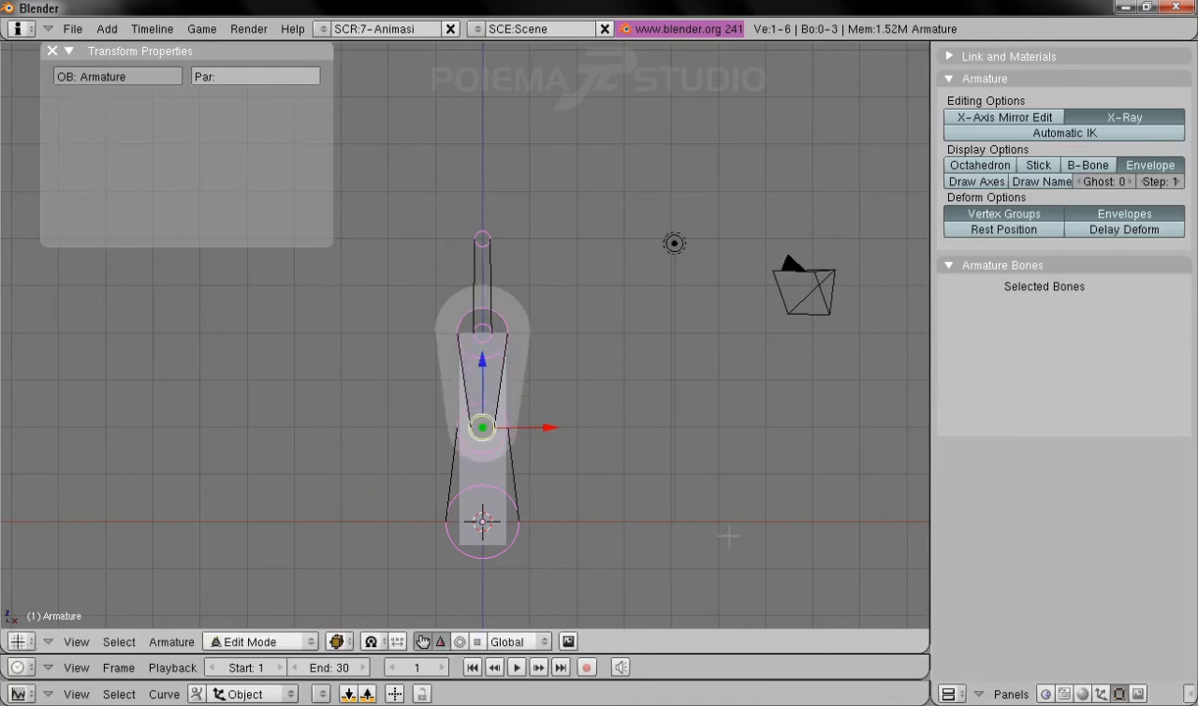
{"action": "key", "text": "s"}
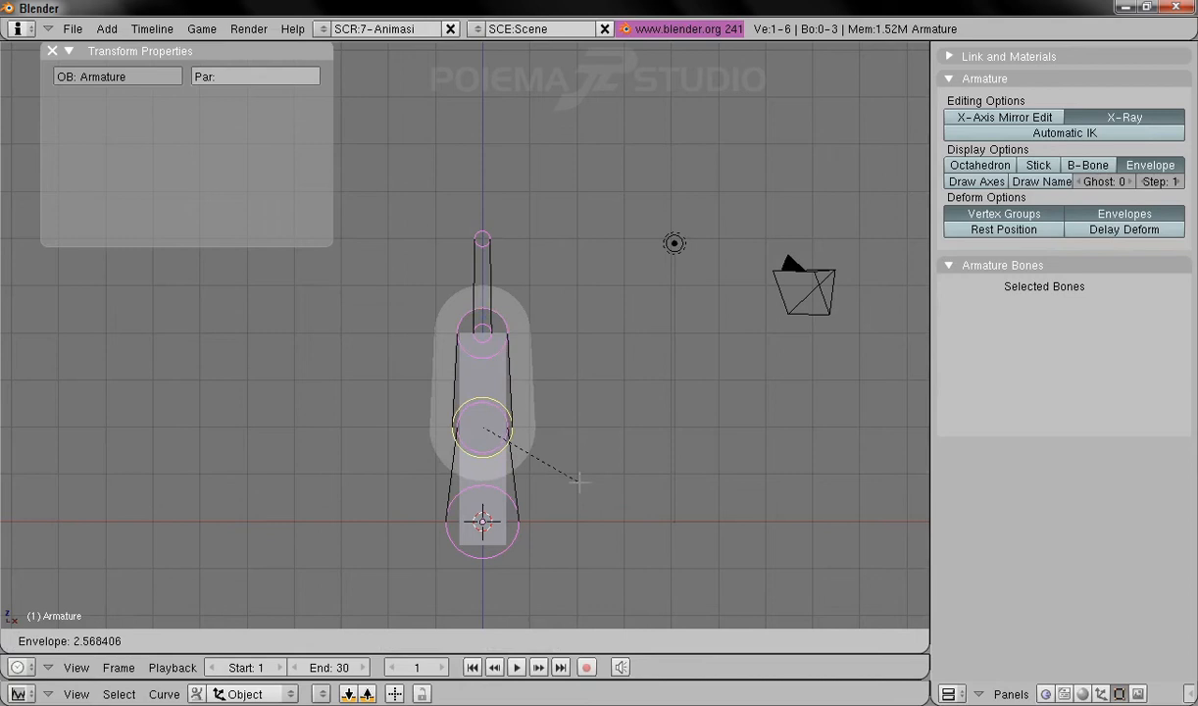
{"action": "left_click", "coordinate": [579, 480]}
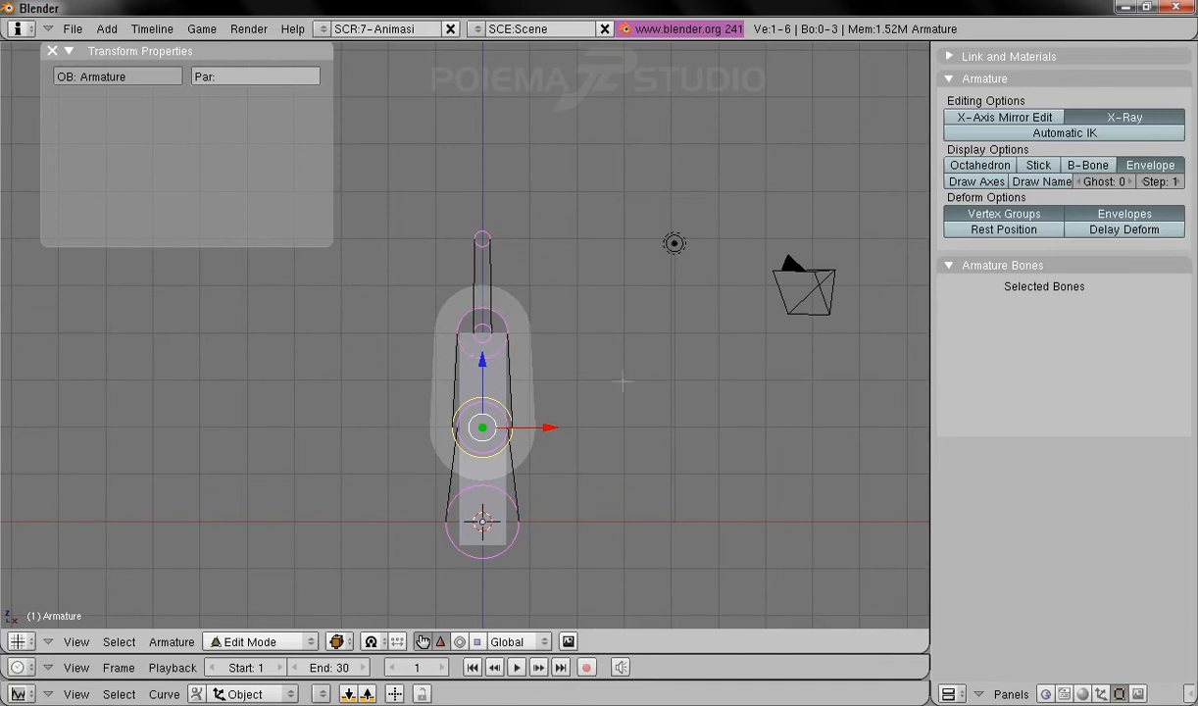
Step: Reduce the envelope distance to 0.29 on the middle bone and 0.15 on the lowest bone
{"action": "right_click", "coordinate": [476, 355]}
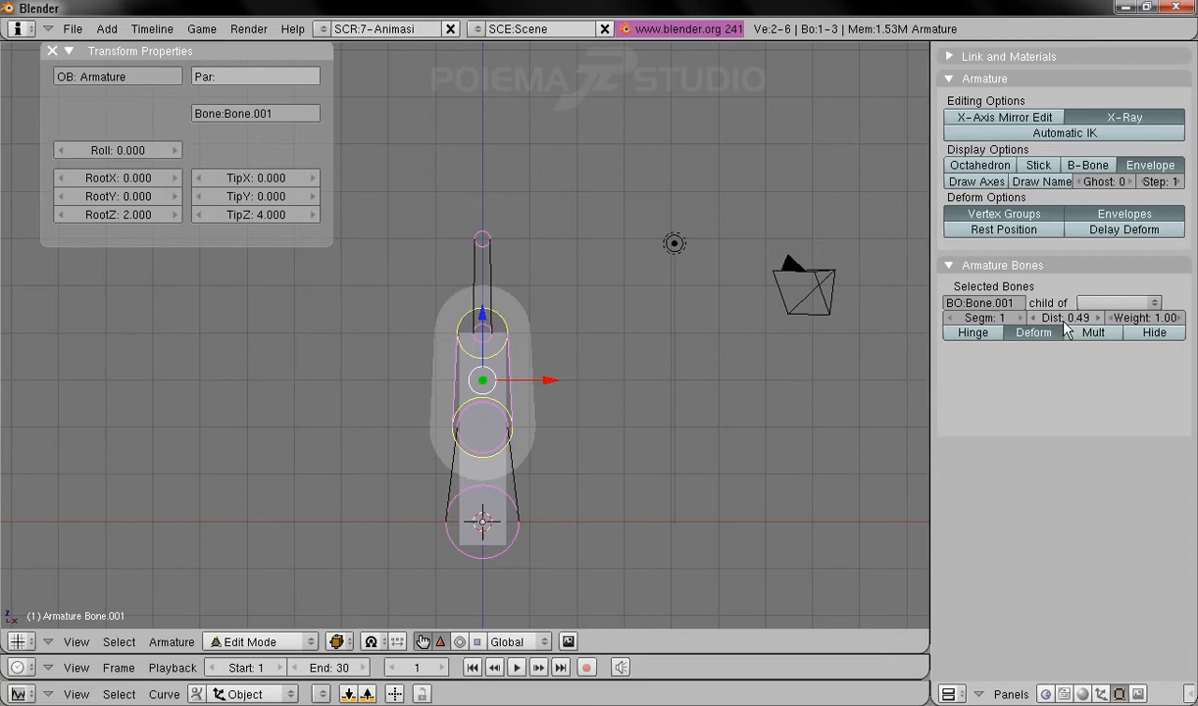
{"action": "left_click", "coordinate": [1033, 318]}
{"action": "left_click", "coordinate": [1033, 317]}
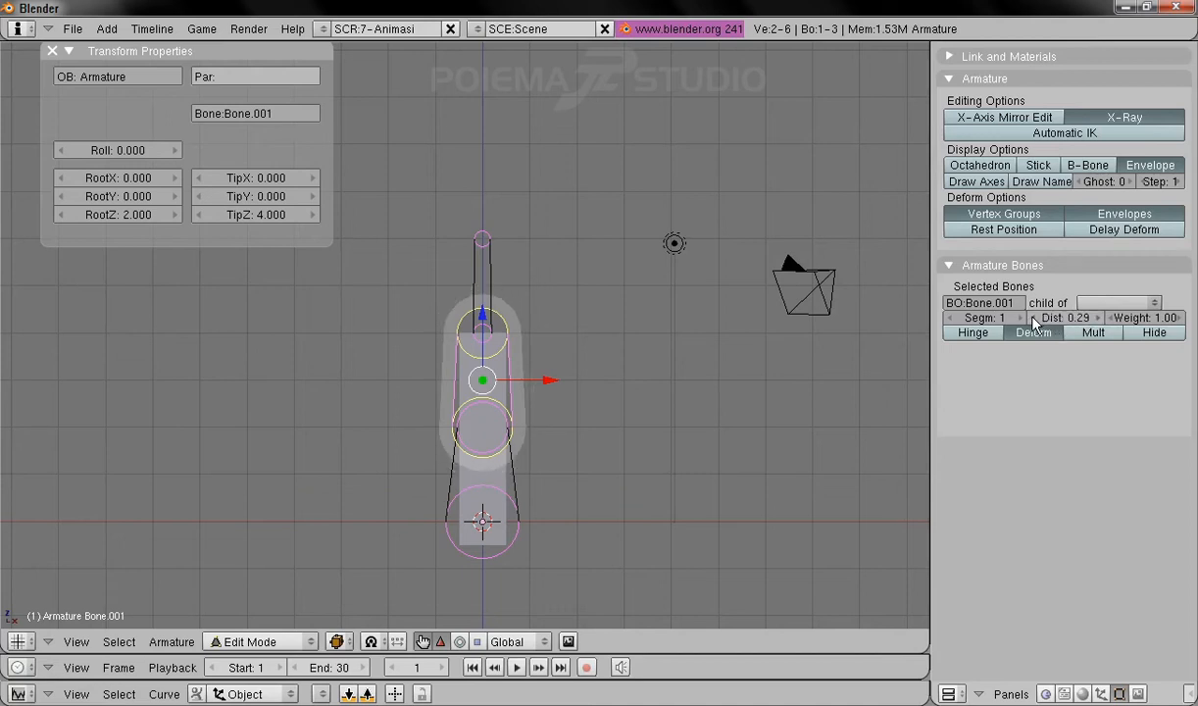
{"action": "right_click", "coordinate": [522, 496]}
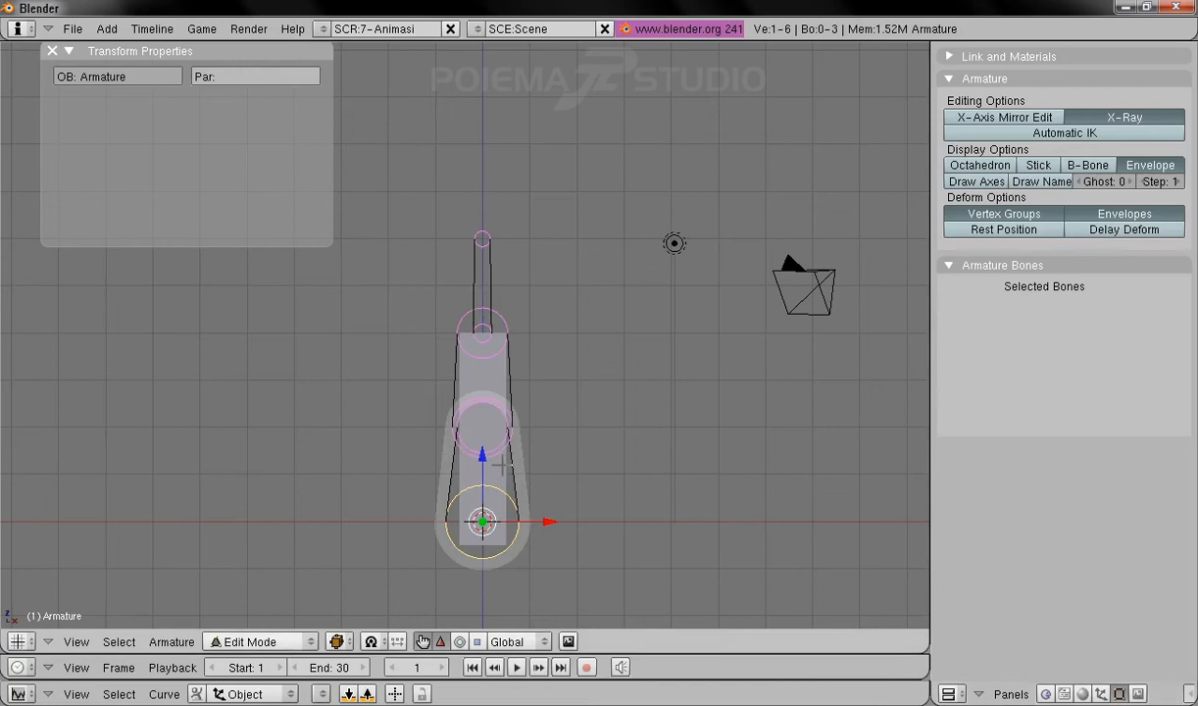
{"action": "right_click", "coordinate": [509, 475]}
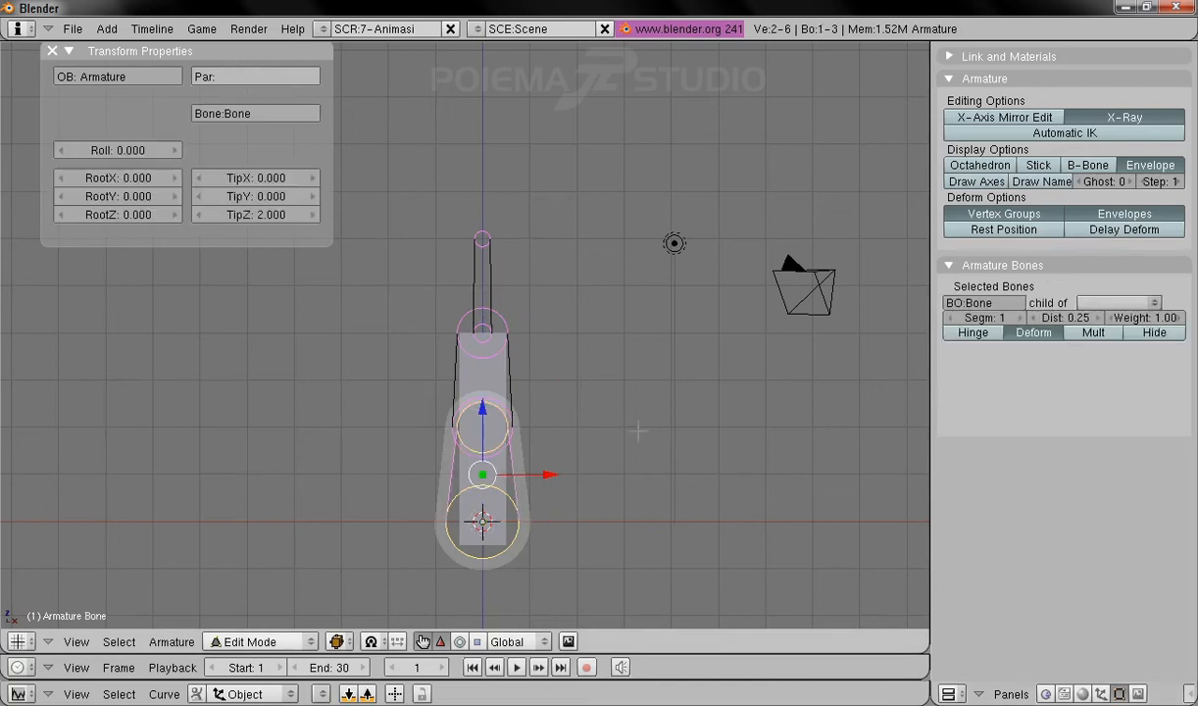
{"action": "left_click", "coordinate": [1036, 318]}
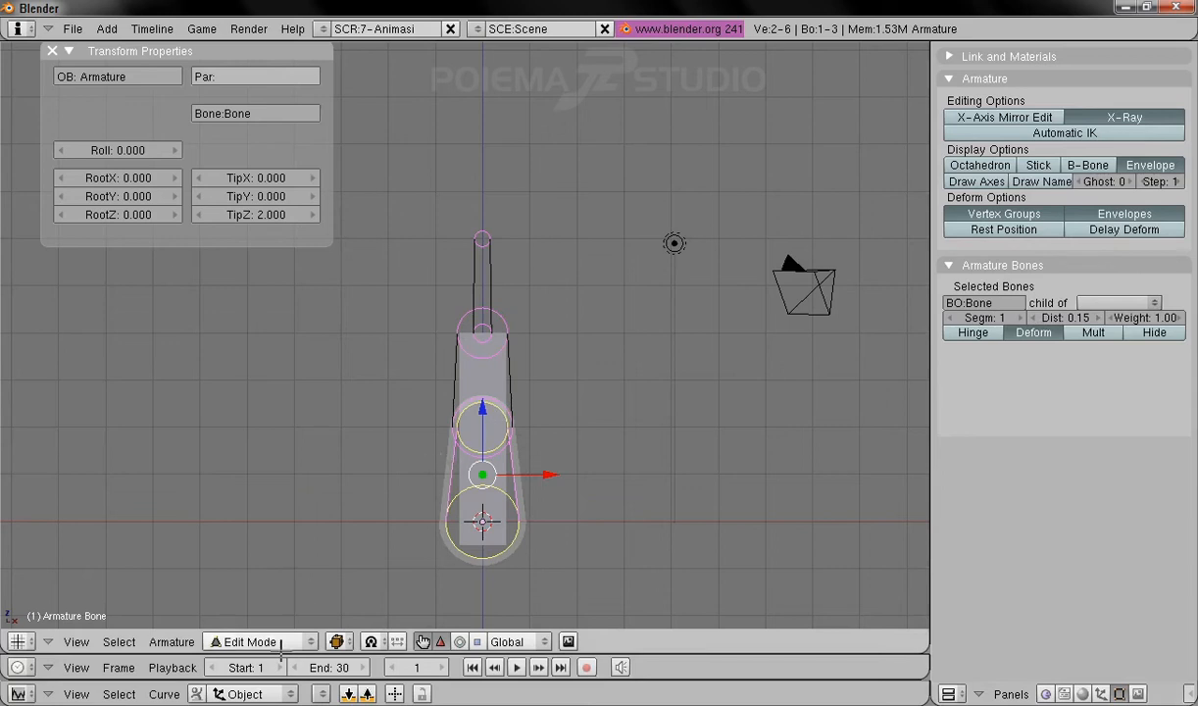
Step: In Pose Mode, try moving the top bone upward and the middle bone sideways to test the column's deformation, cancelling both moves
{"action": "left_click", "coordinate": [266, 641]}
{"action": "left_click", "coordinate": [253, 586]}
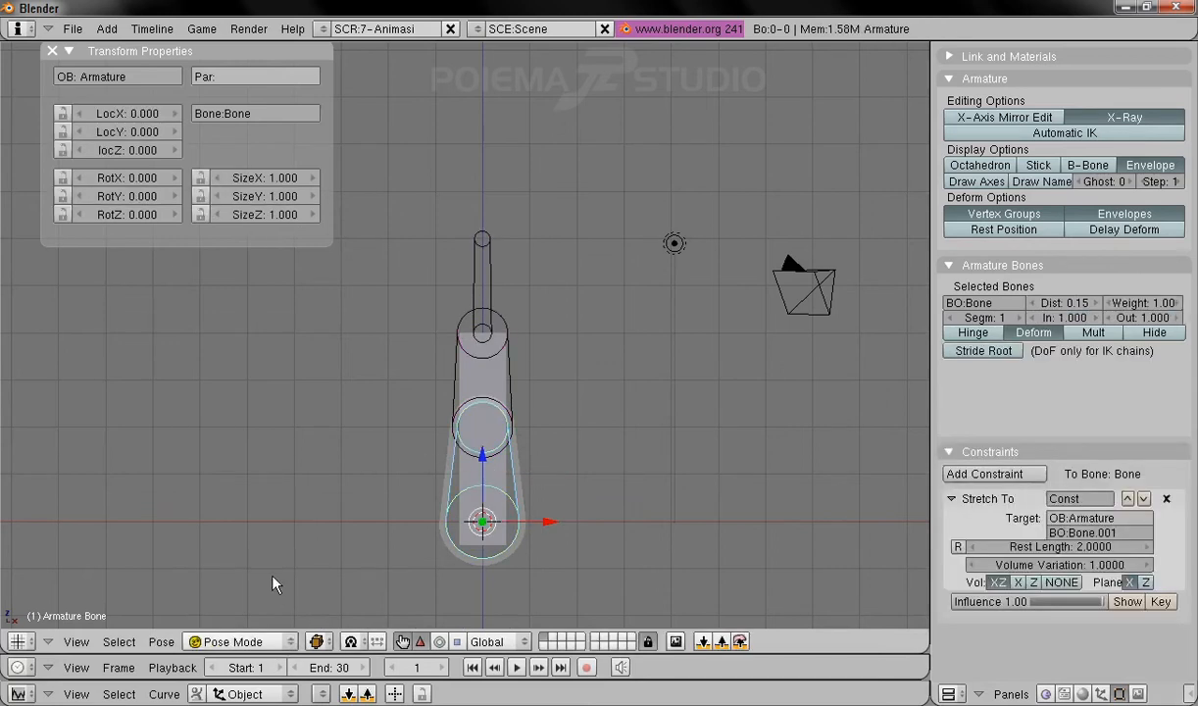
{"action": "right_click", "coordinate": [492, 301]}
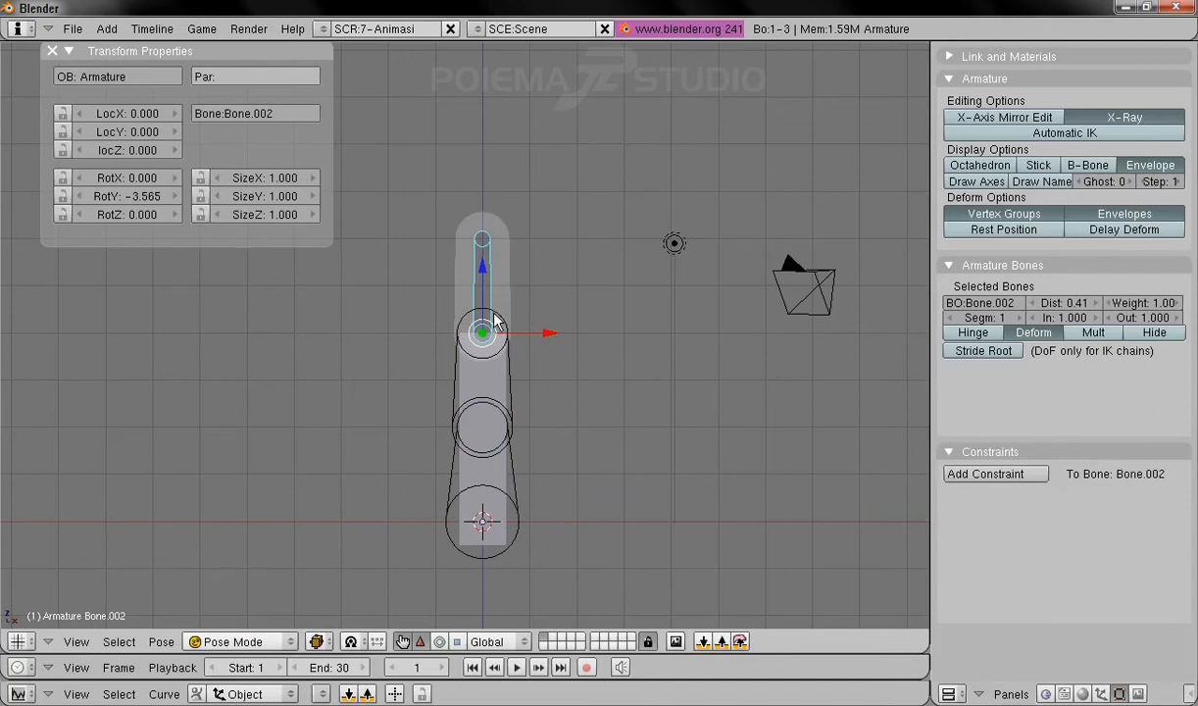
{"action": "key", "text": "g"}
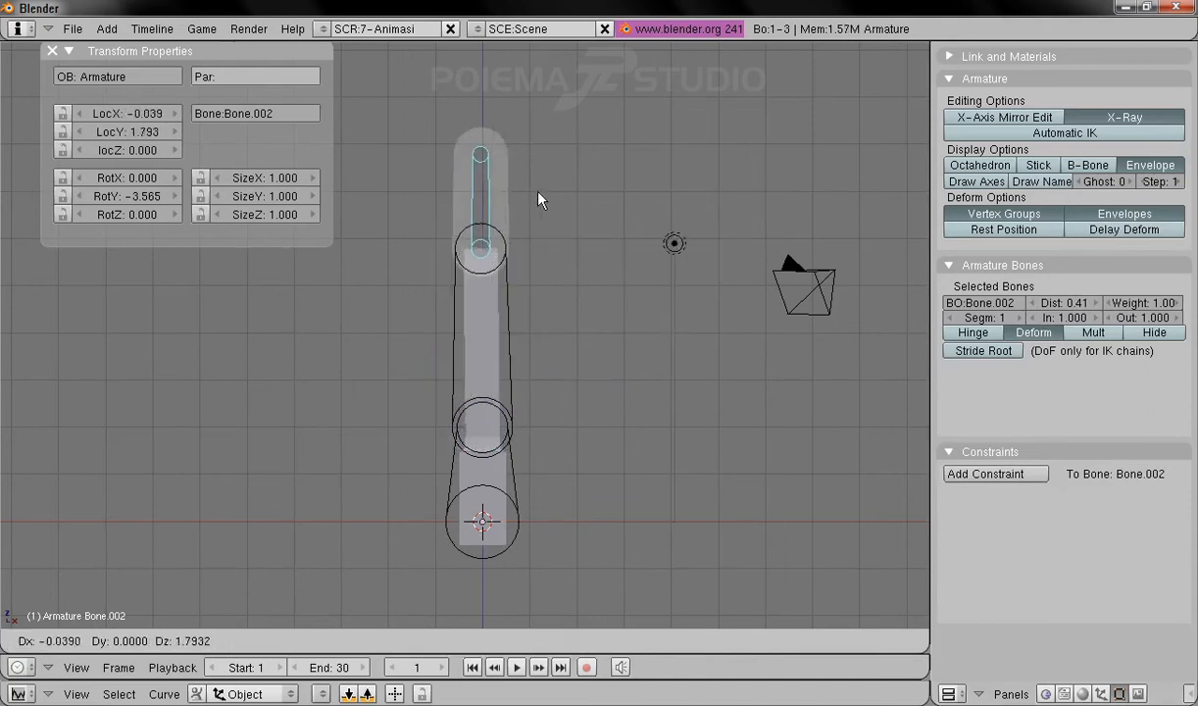
{"action": "right_click", "coordinate": [485, 155]}
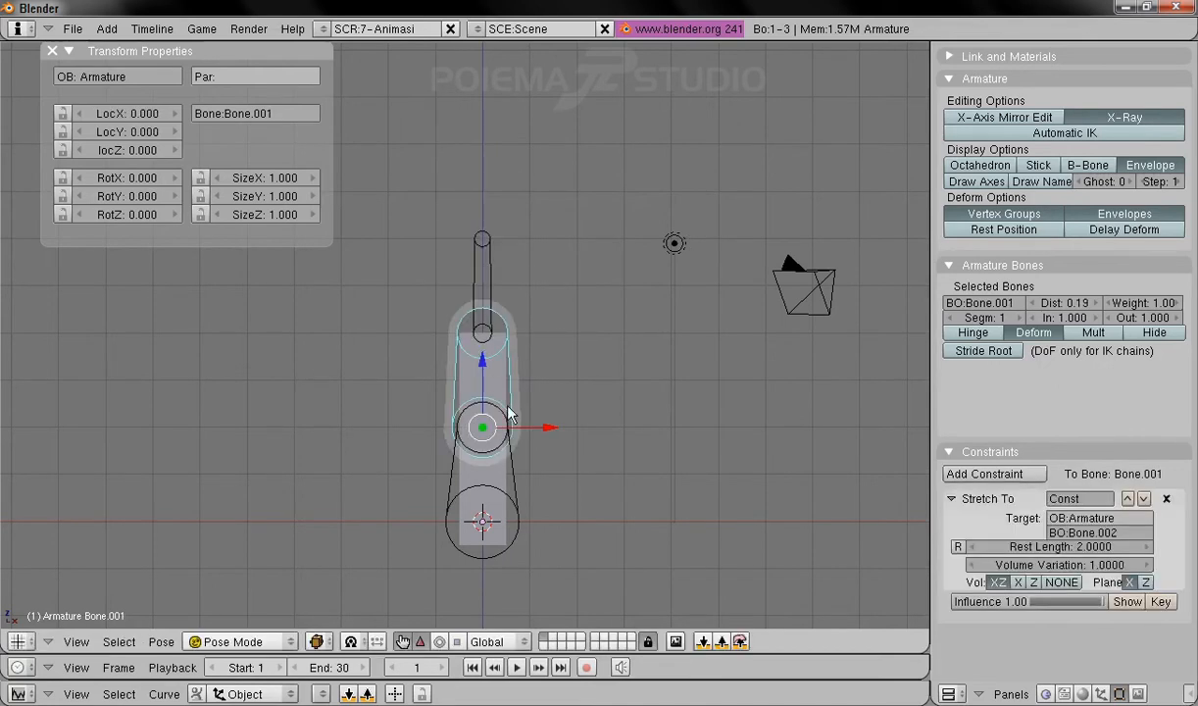
{"action": "key", "text": "g"}
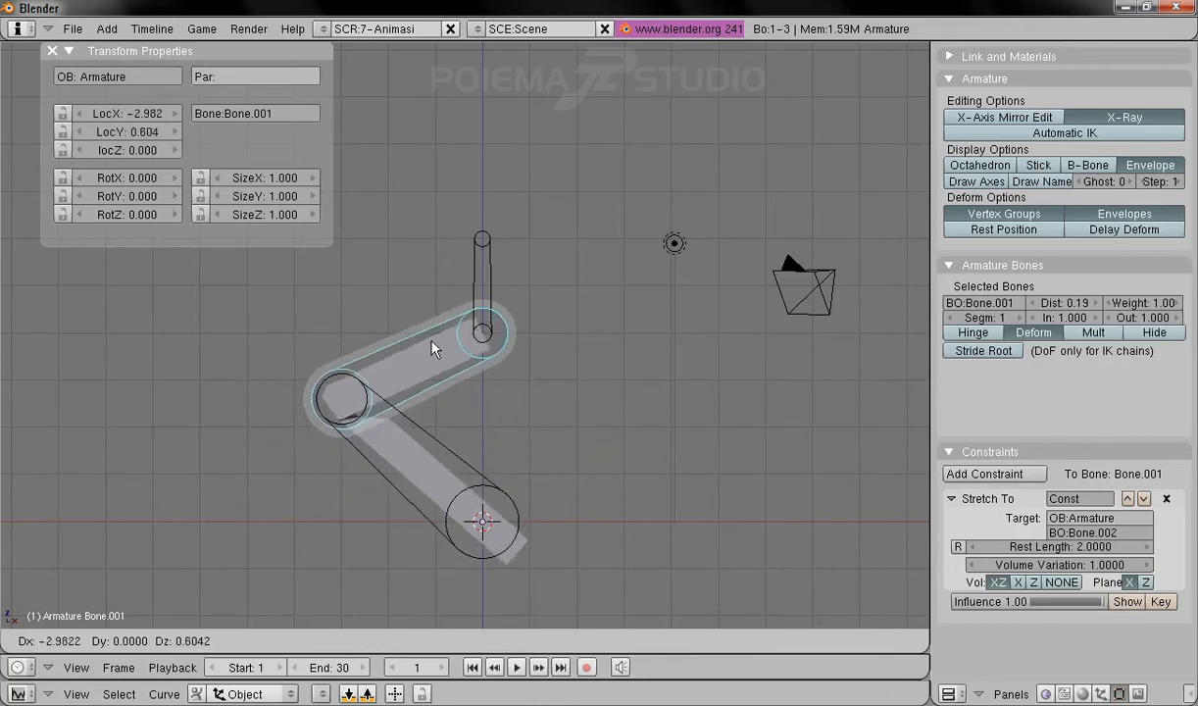
{"action": "right_click", "coordinate": [495, 385]}
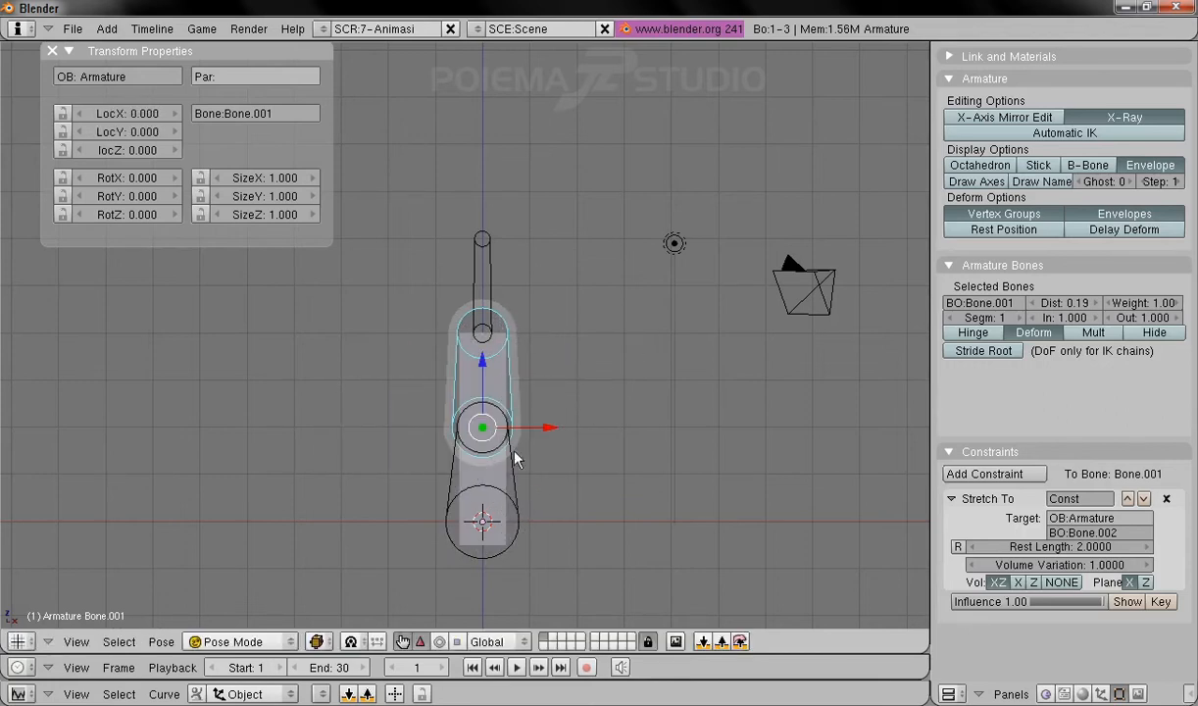
Step: Return to Object Mode and add a Subsurf modifier with 2 levels to the cube column
{"action": "left_click", "coordinate": [235, 641]}
{"action": "left_click", "coordinate": [238, 624]}
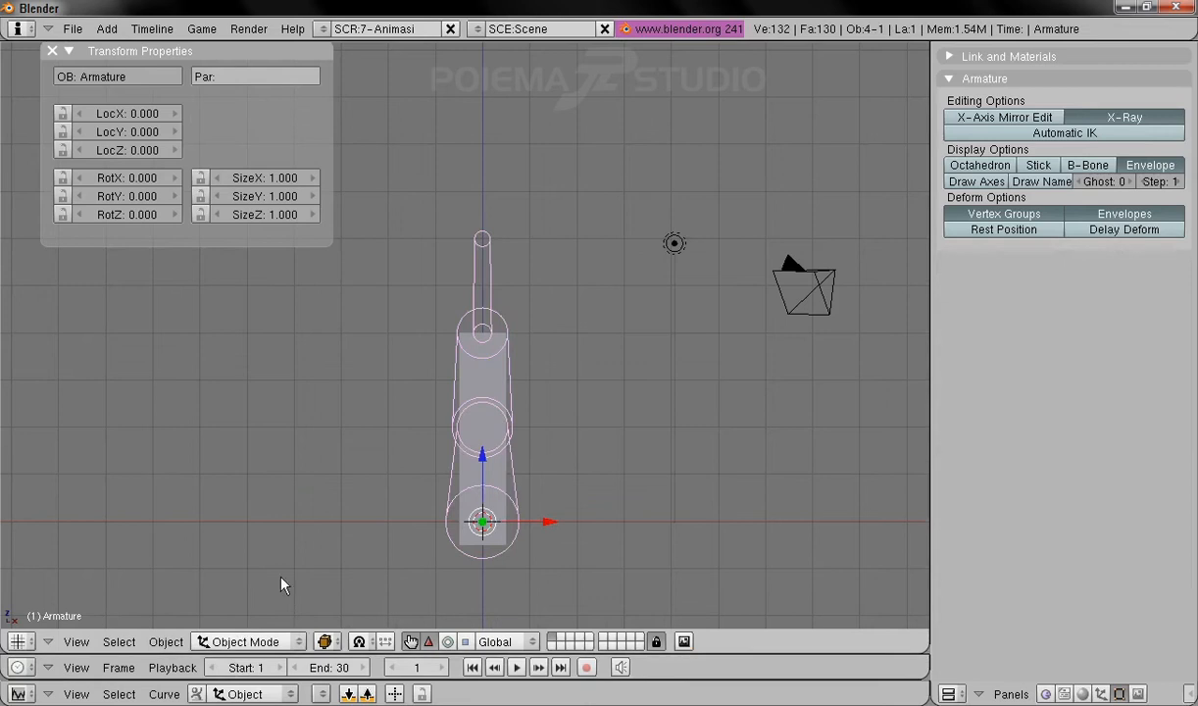
{"action": "right_click", "coordinate": [502, 469]}
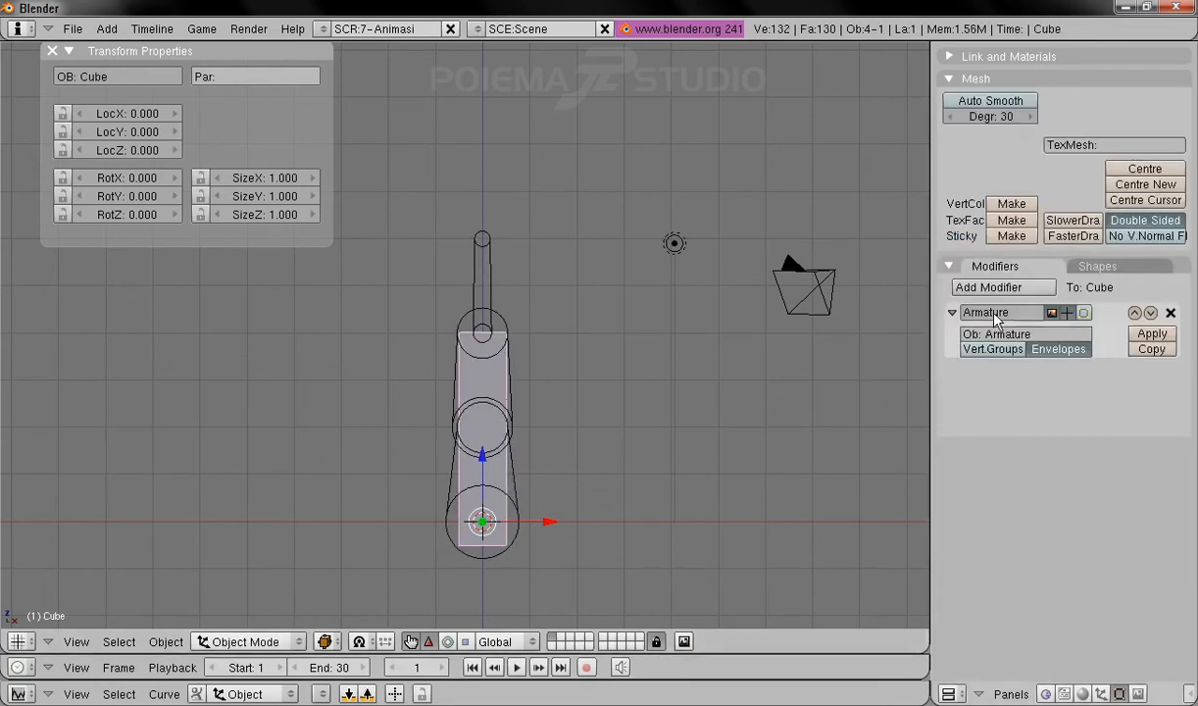
{"action": "left_click", "coordinate": [980, 286]}
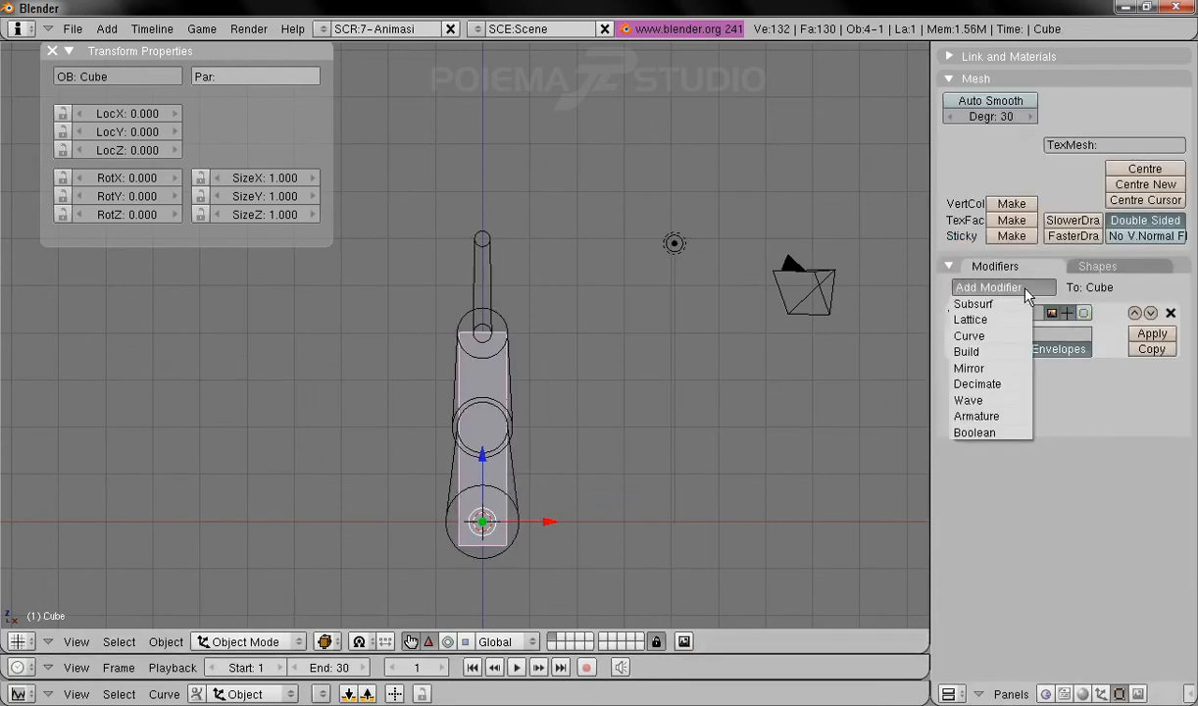
{"action": "left_click", "coordinate": [970, 305]}
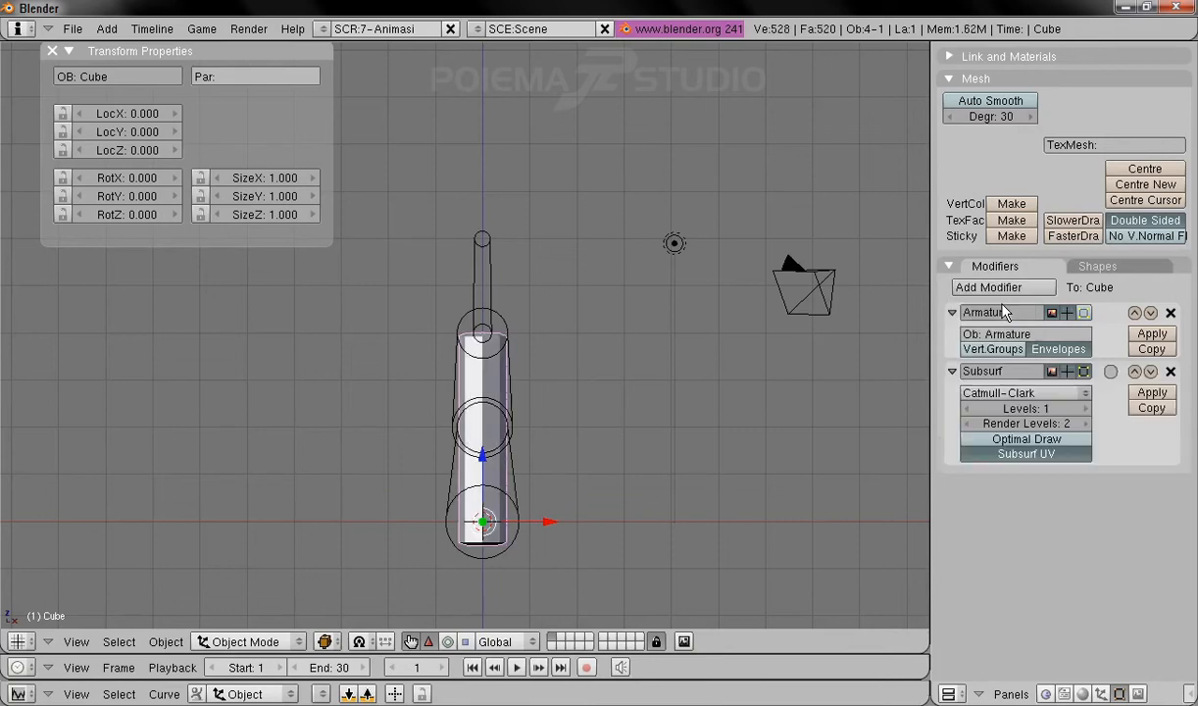
{"action": "left_click", "coordinate": [1086, 409]}
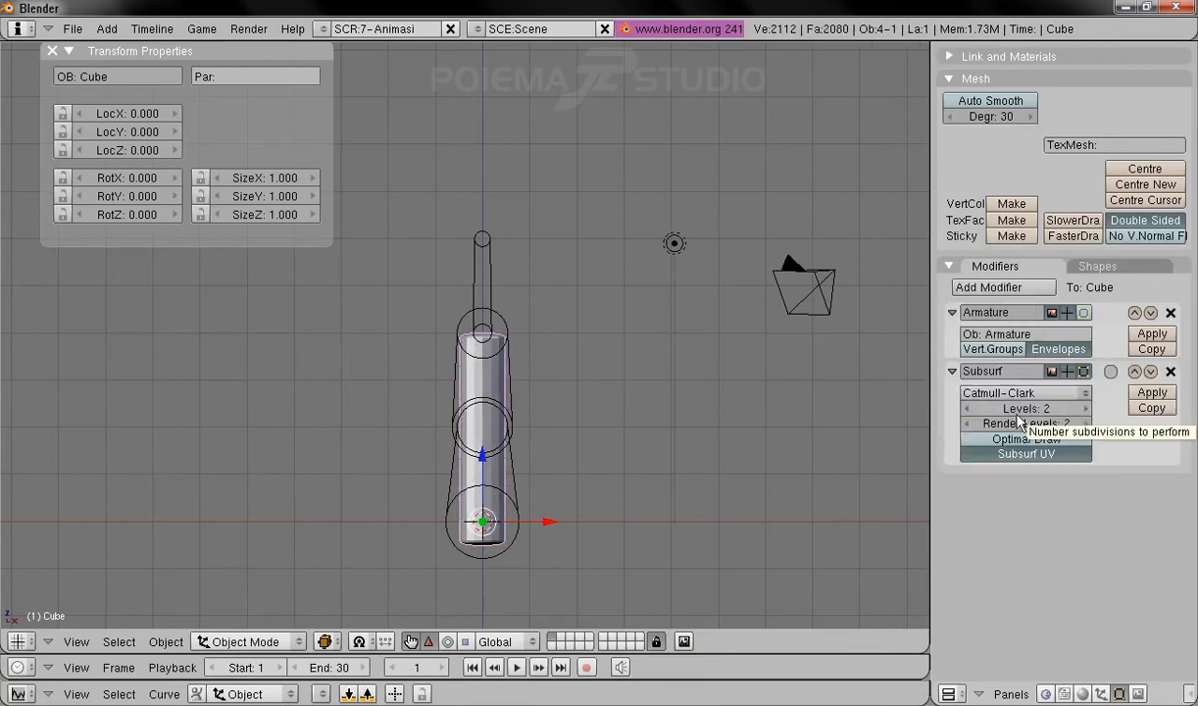
Step: Display the armature's bones as Octahedron and enter Pose Mode
{"action": "right_click", "coordinate": [481, 319]}
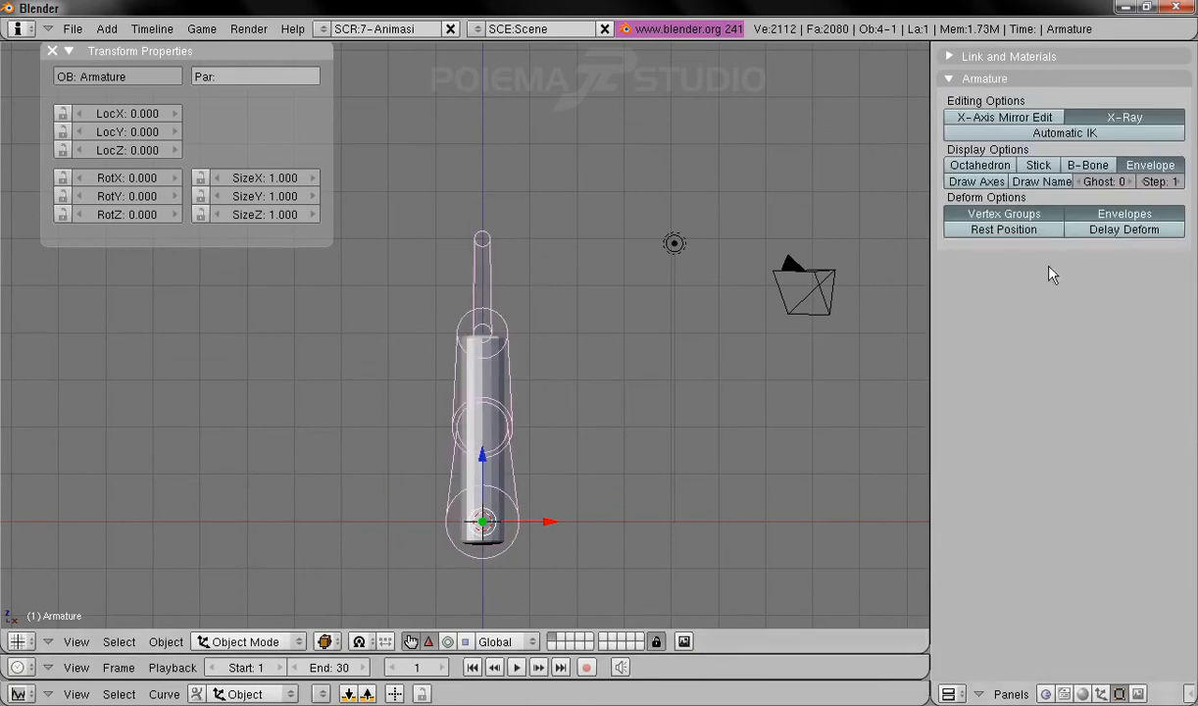
{"action": "left_click", "coordinate": [979, 164]}
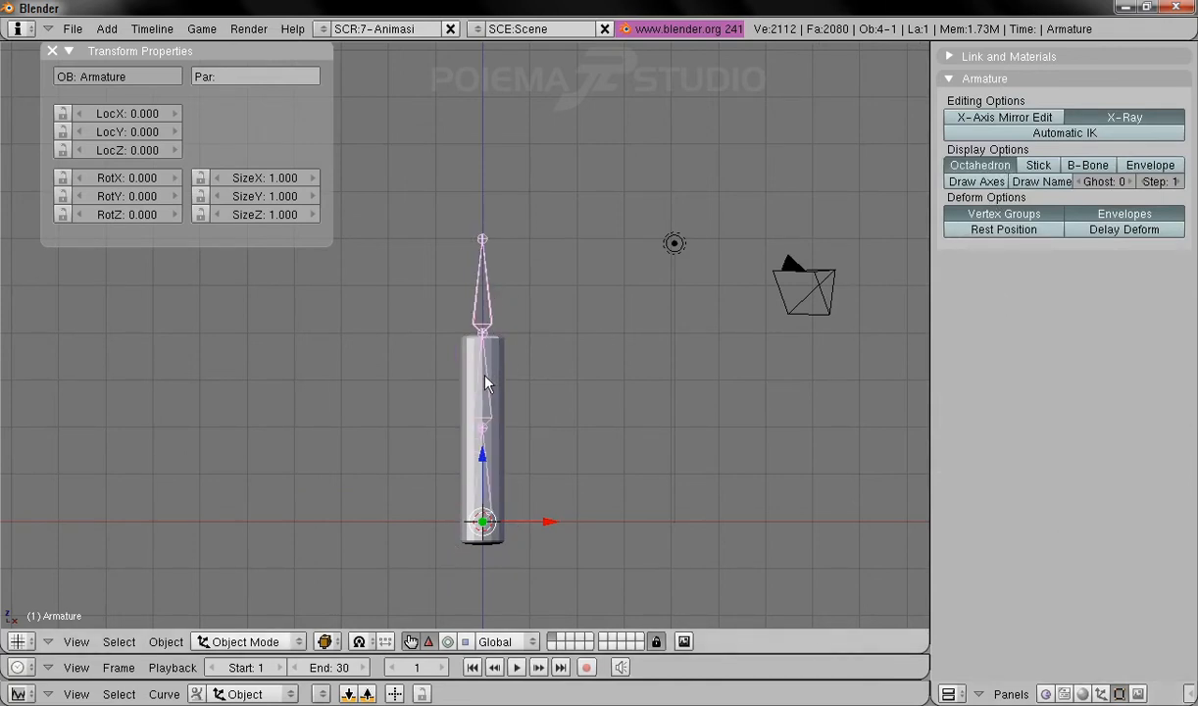
{"action": "left_click", "coordinate": [243, 641]}
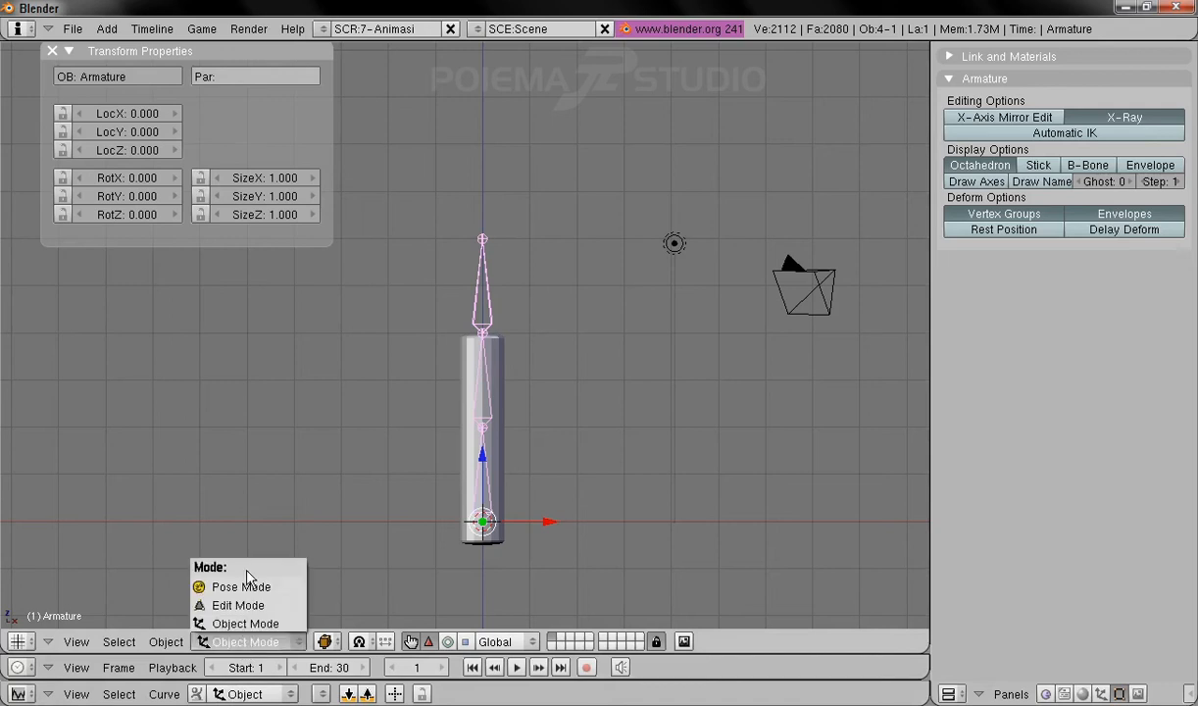
{"action": "left_click", "coordinate": [241, 586]}
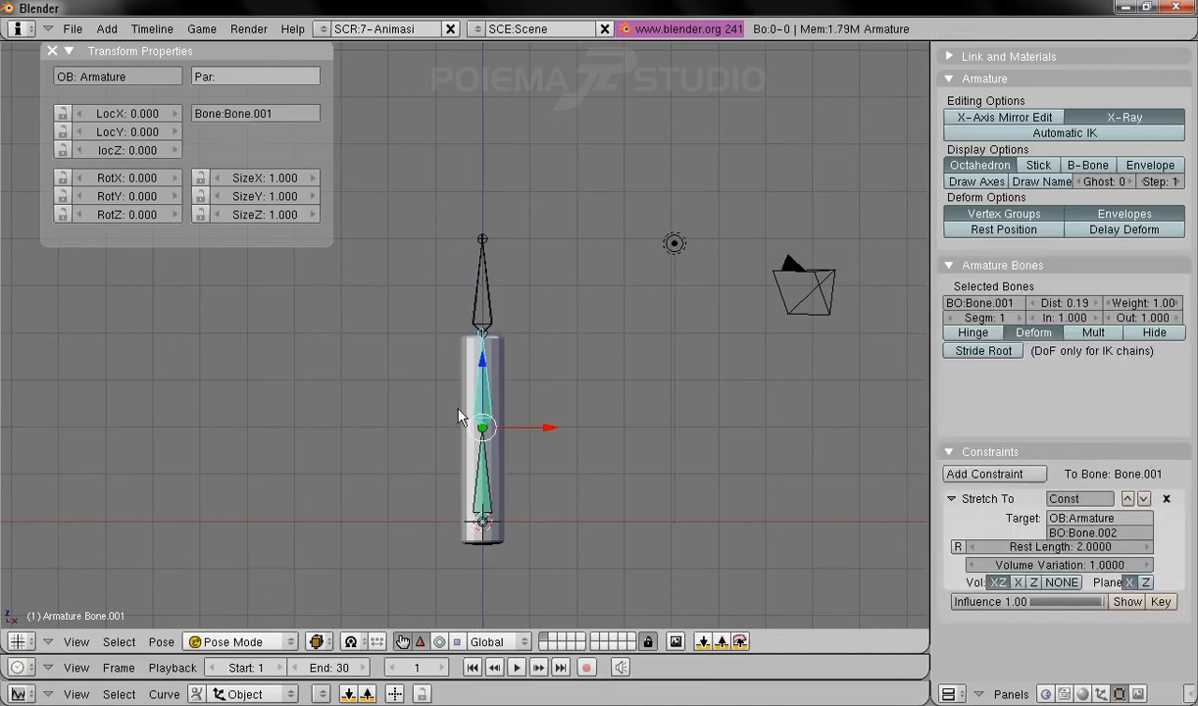
Step: Try moving the top bone sideways to test the bend of the smoothed column, then cancel the move
{"action": "right_click", "coordinate": [495, 318]}
{"action": "key", "text": "g"}
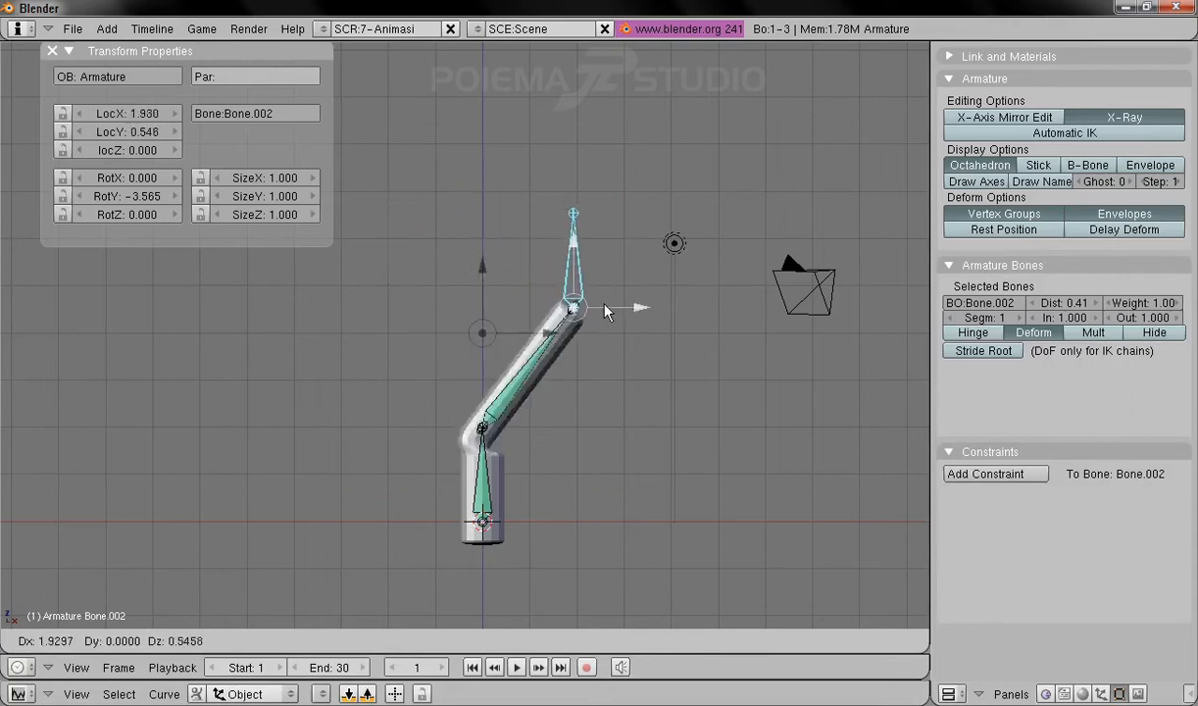
{"action": "key", "text": "Escape"}
{"action": "right_click", "coordinate": [480, 392]}
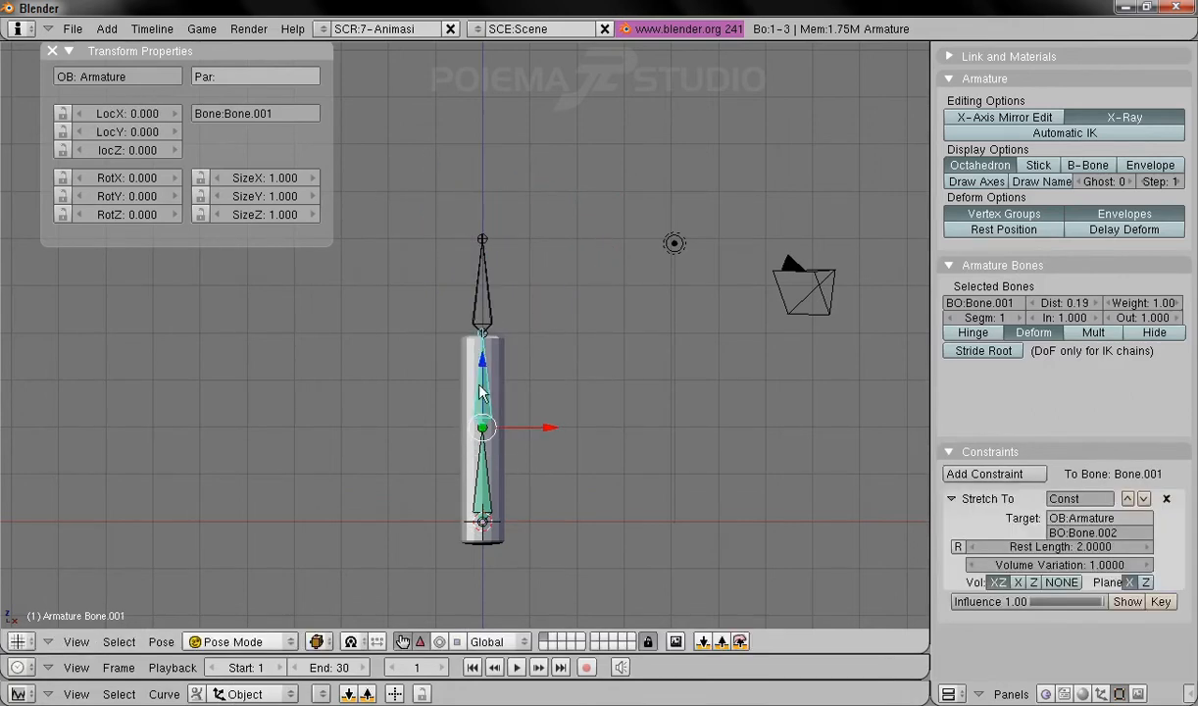
Step: Switch the bone display back to Envelope and enter Edit Mode on the armature
{"action": "left_click", "coordinate": [1166, 166]}
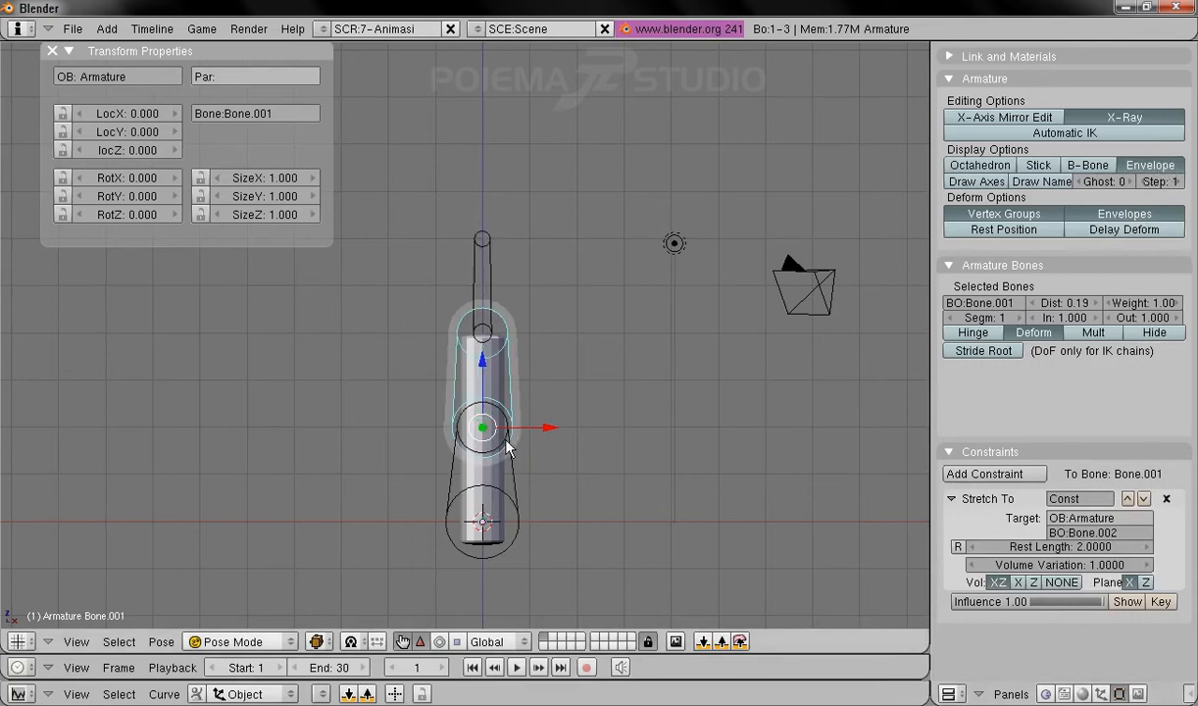
{"action": "left_click", "coordinate": [235, 640]}
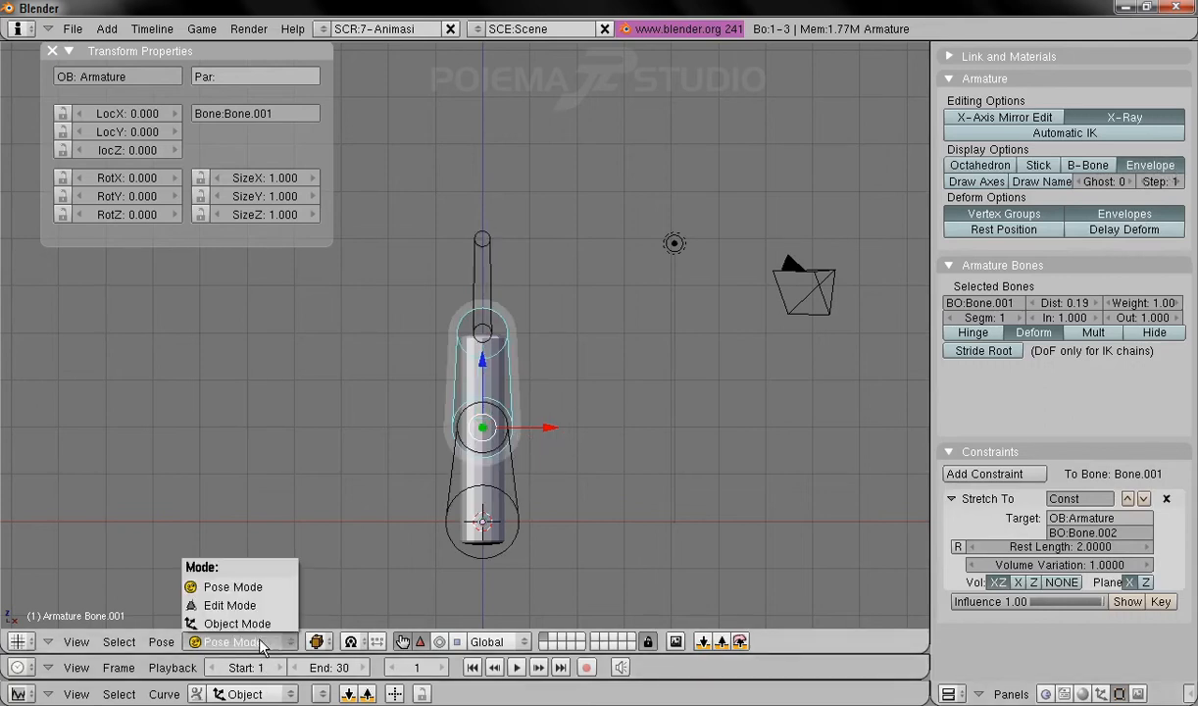
{"action": "left_click", "coordinate": [257, 606]}
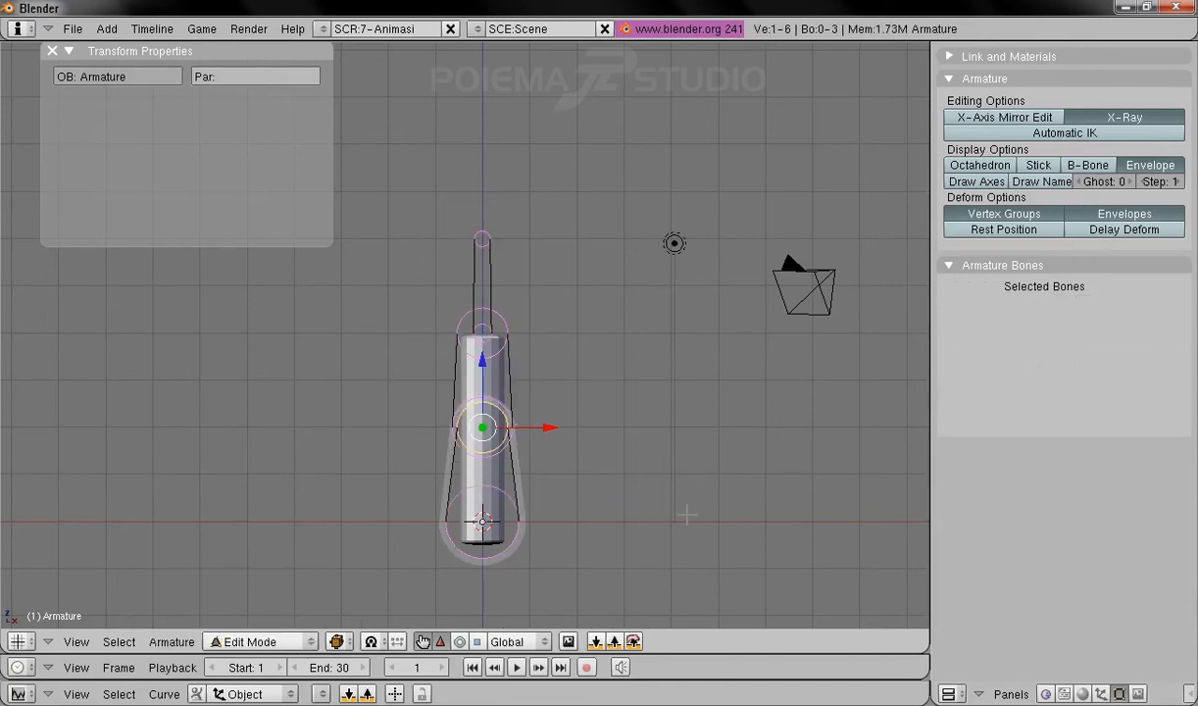
Step: Scale down the envelopes at the lowest bone's tip and the middle bone's root to roughly the column's width
{"action": "key", "text": "alt+s"}
{"action": "left_click", "coordinate": [579, 468]}
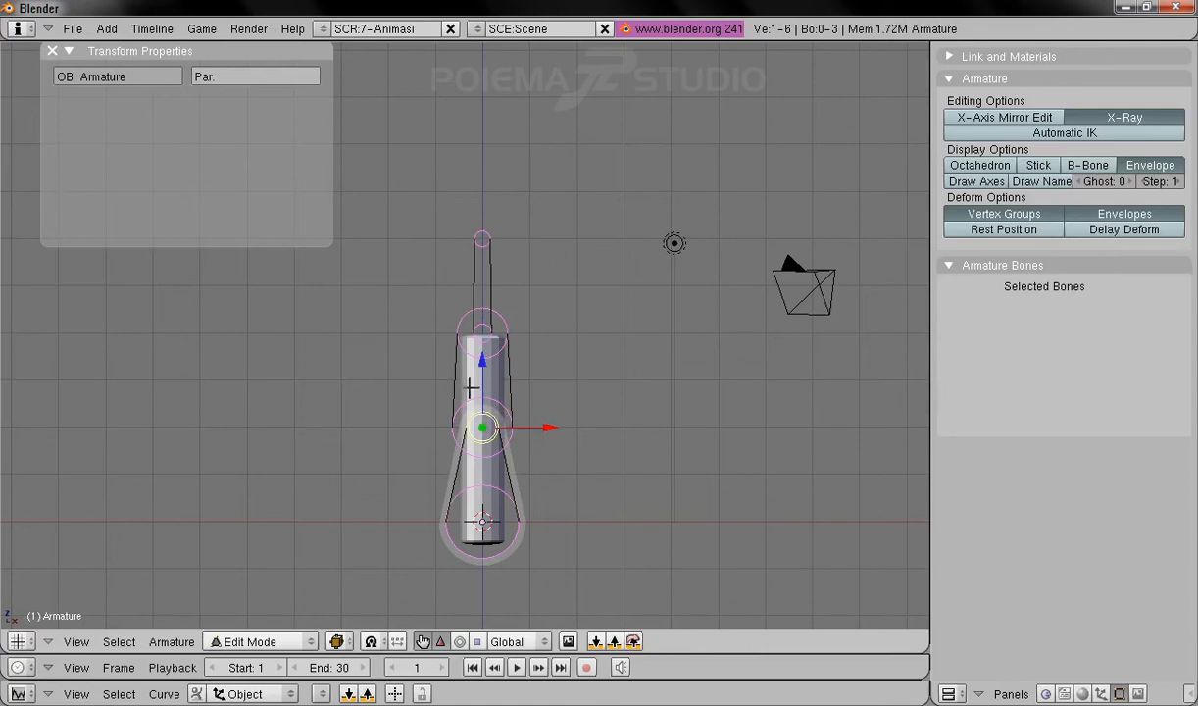
{"action": "right_click", "coordinate": [478, 387]}
{"action": "key", "text": "alt+s"}
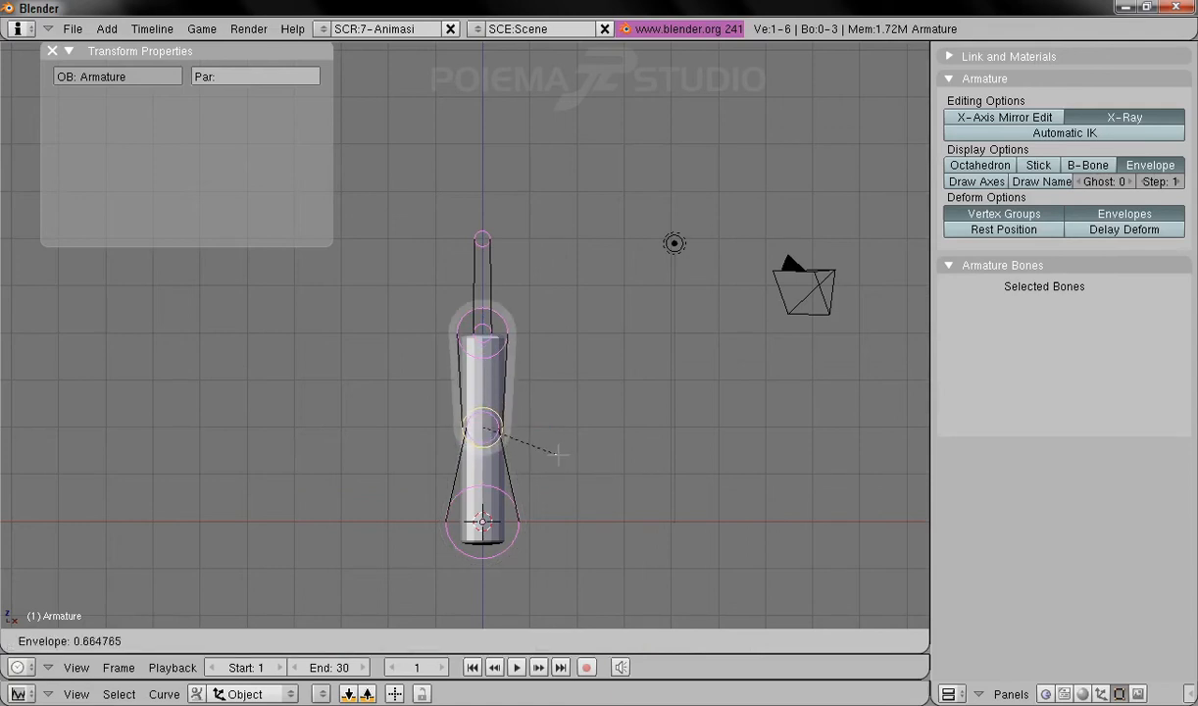
{"action": "left_click", "coordinate": [551, 443]}
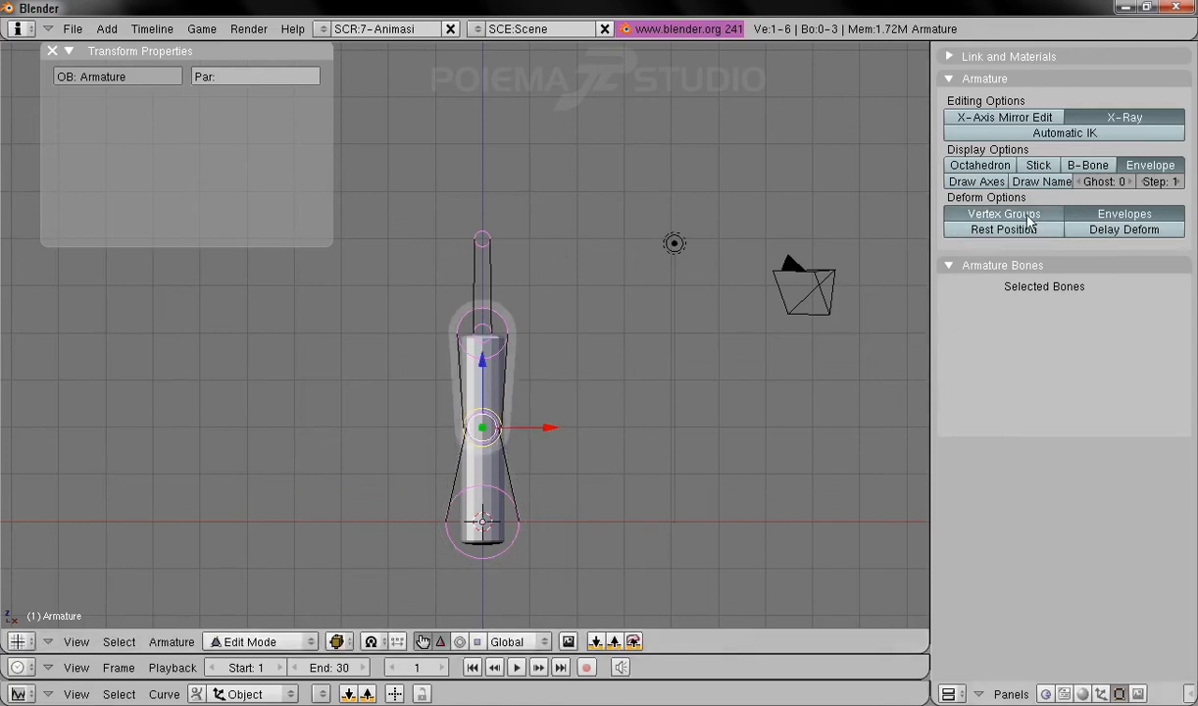
Step: Raise the envelope distance to 0.49 on the middle bone and 0.45 on the lowest bone
{"action": "right_click", "coordinate": [509, 382]}
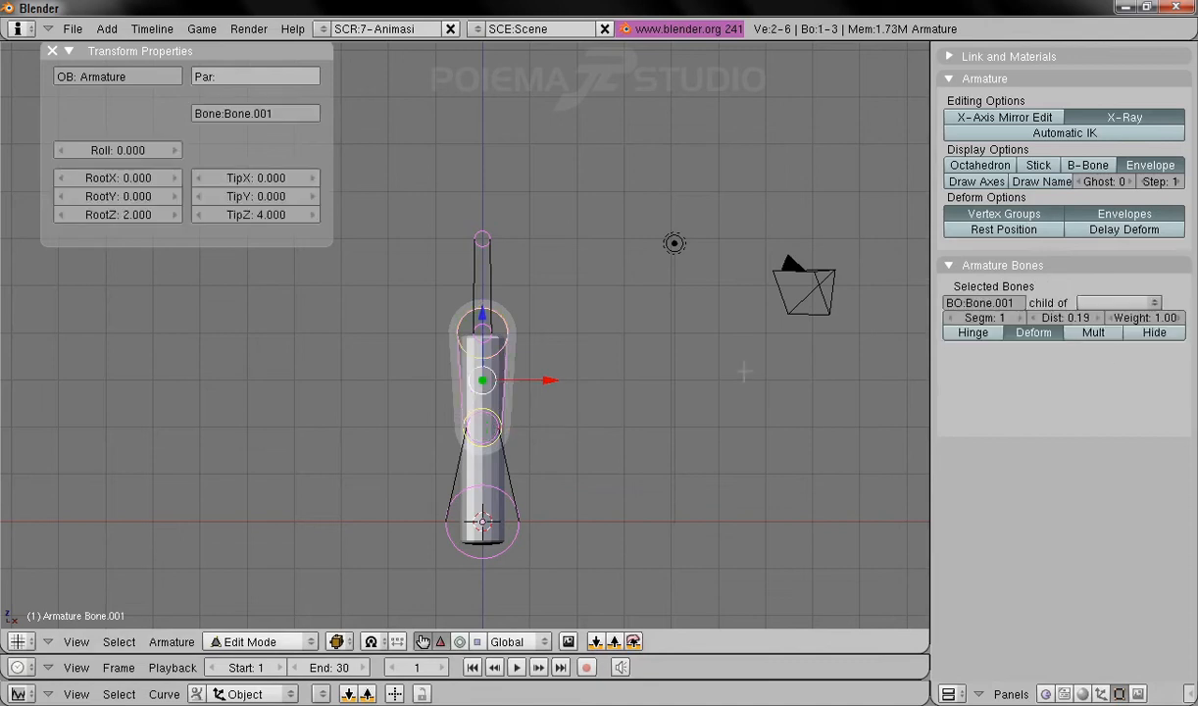
{"action": "left_click", "coordinate": [1099, 317]}
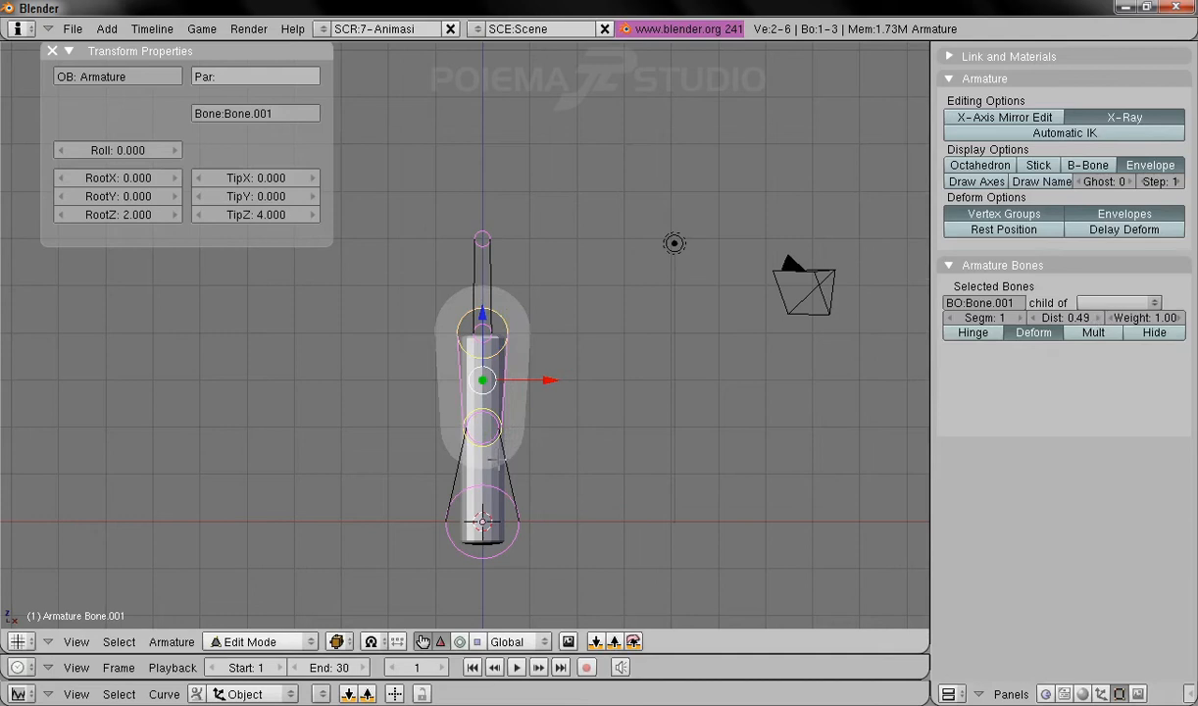
{"action": "right_click", "coordinate": [487, 453]}
{"action": "left_click", "coordinate": [1097, 320]}
{"action": "left_click", "coordinate": [1097, 319]}
{"action": "left_click", "coordinate": [1097, 320]}
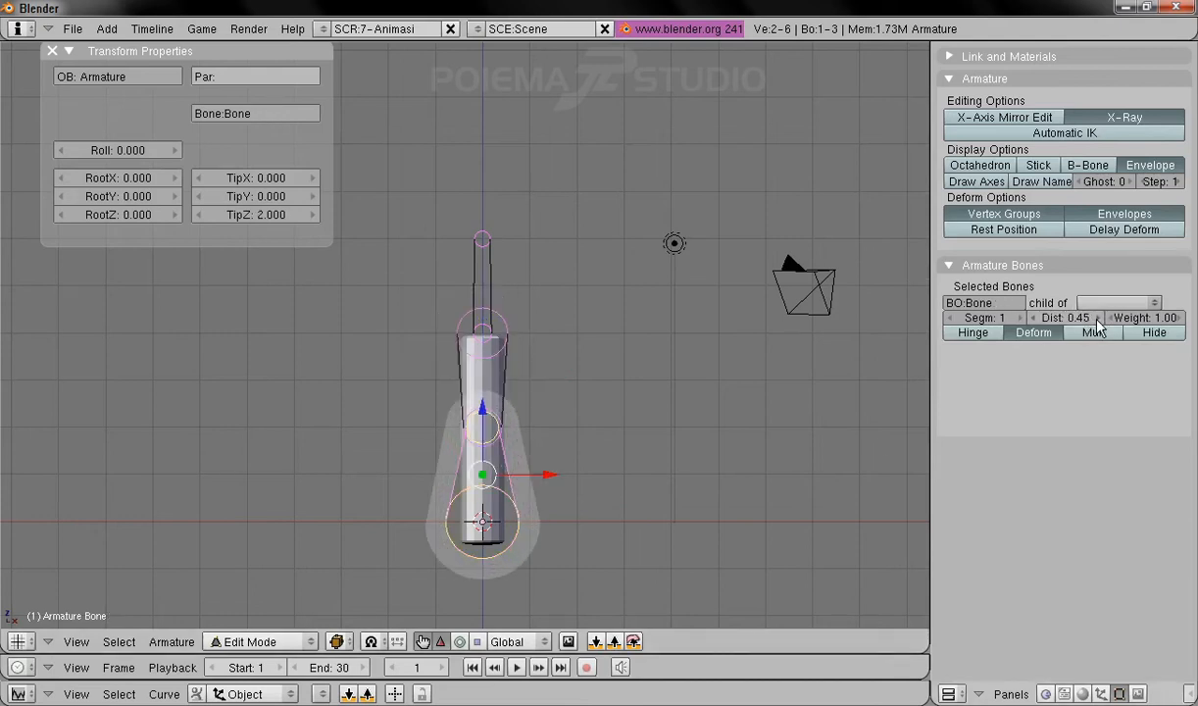
Step: Put the armature back in Pose Mode with its bones shown as Octahedron
{"action": "left_click", "coordinate": [255, 641]}
{"action": "left_click", "coordinate": [259, 580]}
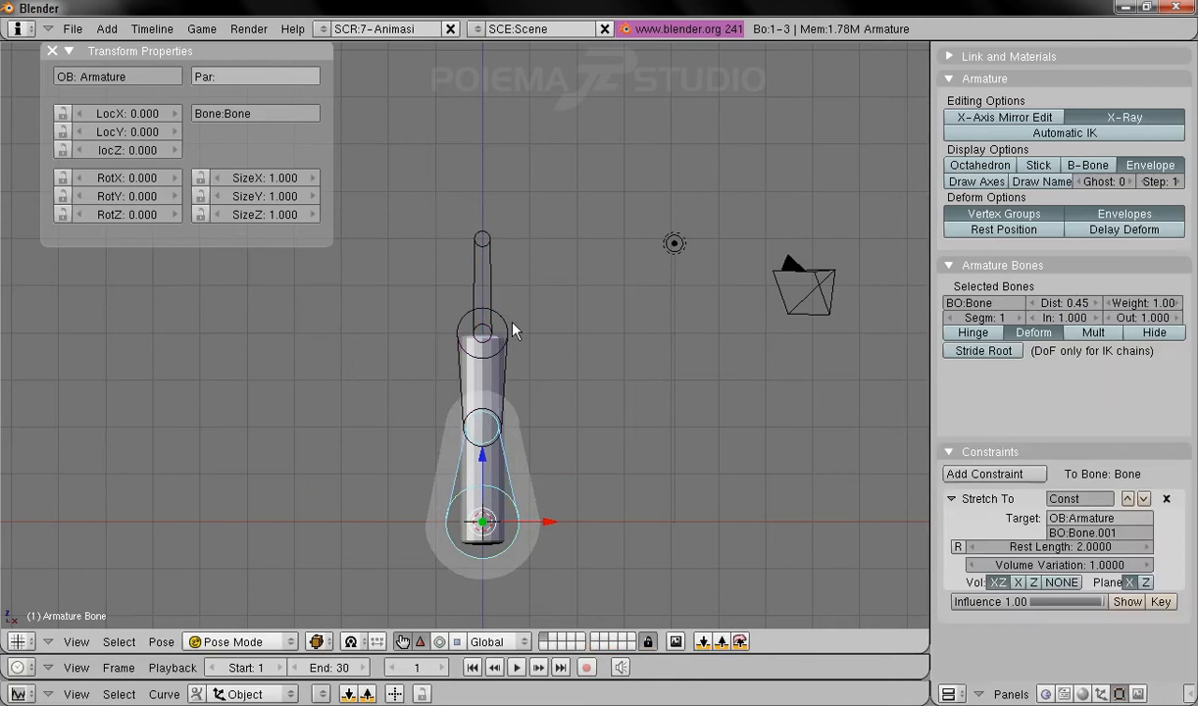
{"action": "left_click", "coordinate": [979, 165]}
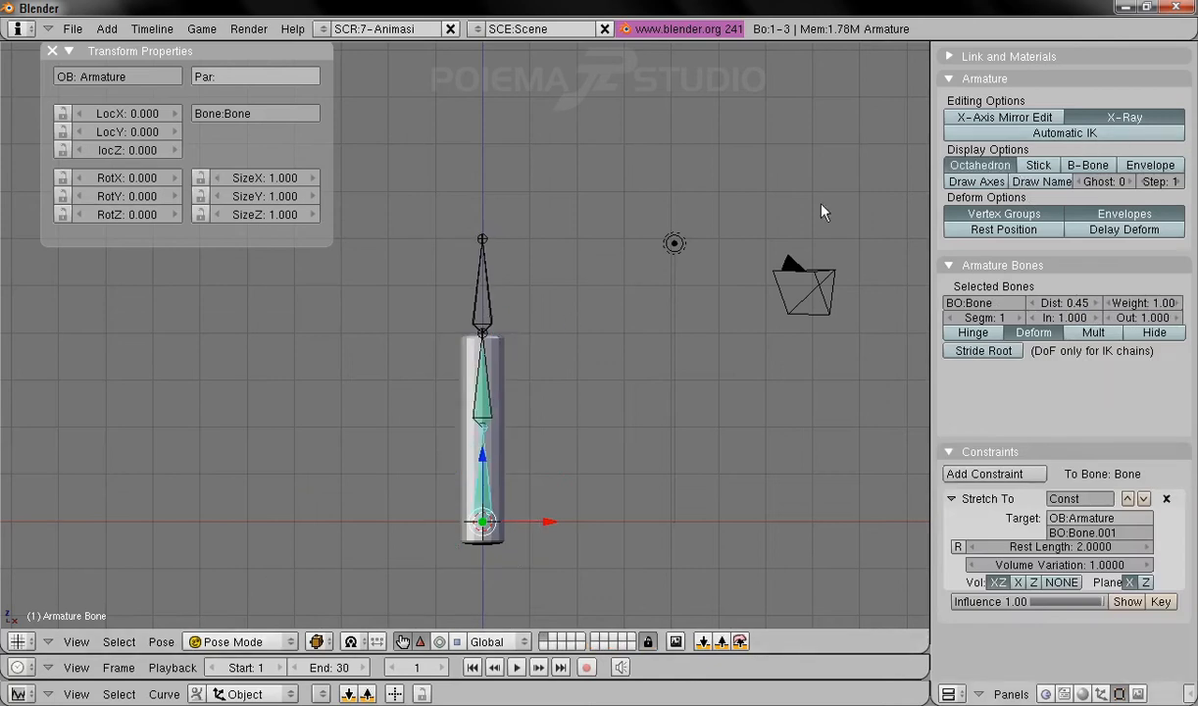
Step: Move the middle bone to about X -3.18, Y -0.12, and shift the top bone upward in the same sideways direction
{"action": "right_click", "coordinate": [471, 384]}
{"action": "key", "text": "g"}
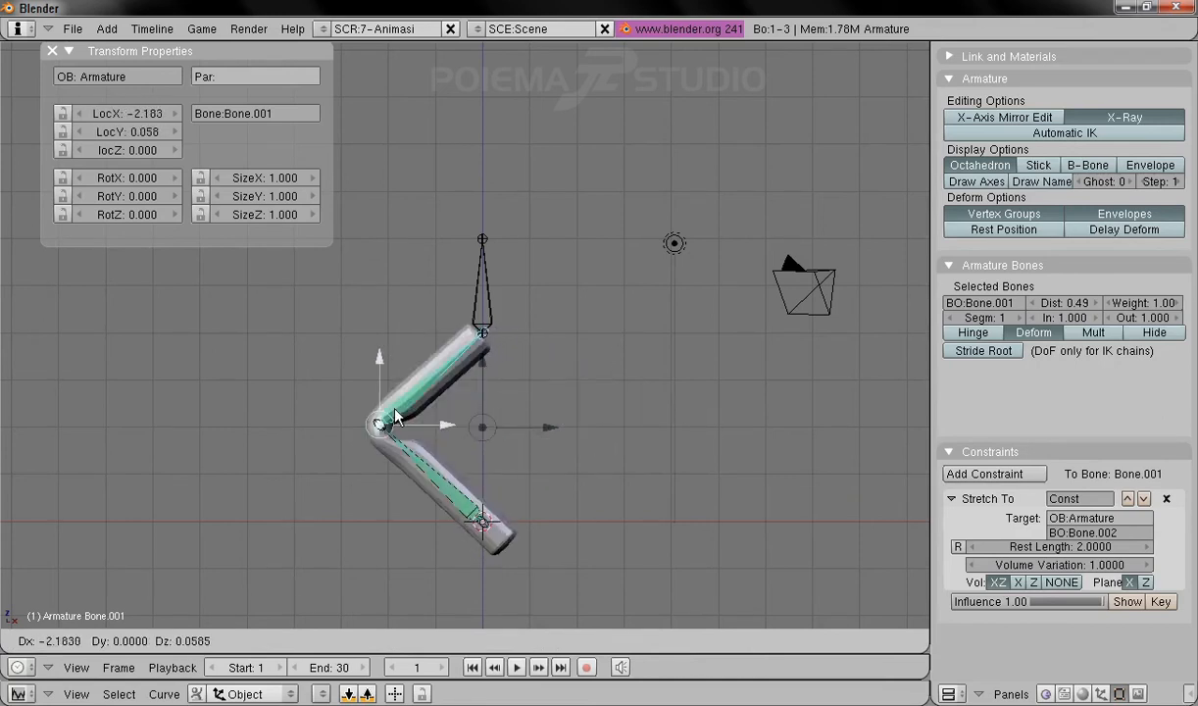
{"action": "left_click", "coordinate": [348, 426]}
{"action": "right_click", "coordinate": [495, 323]}
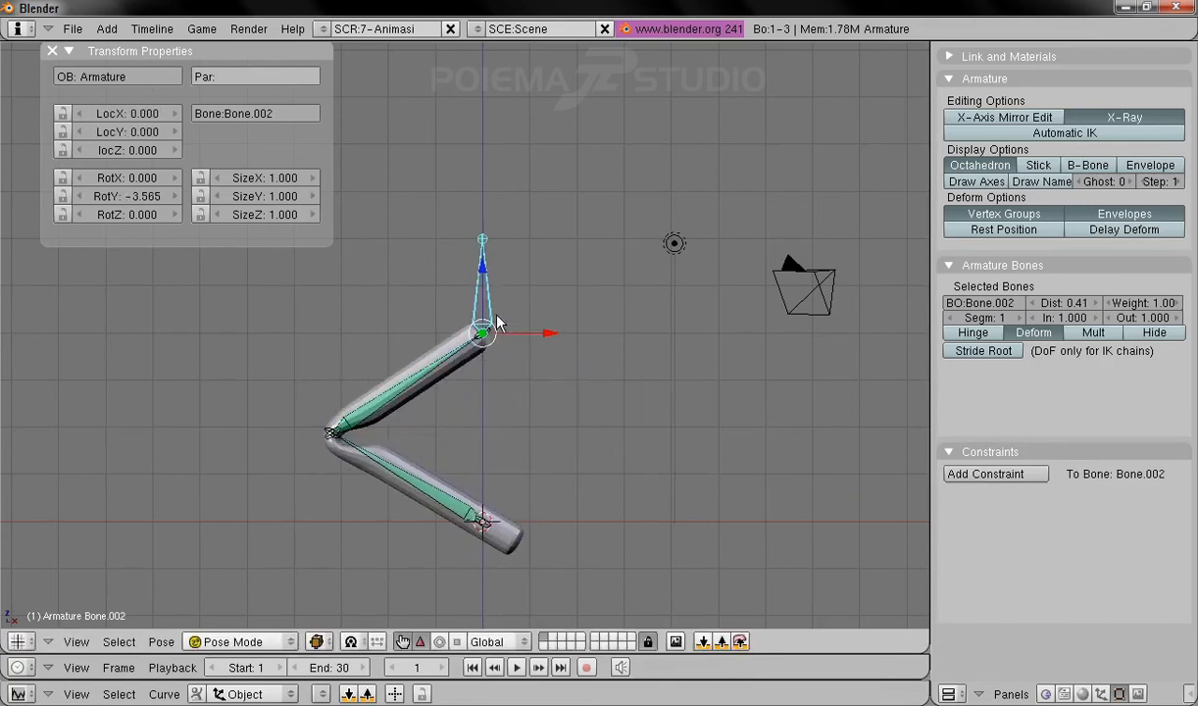
{"action": "key", "text": "g"}
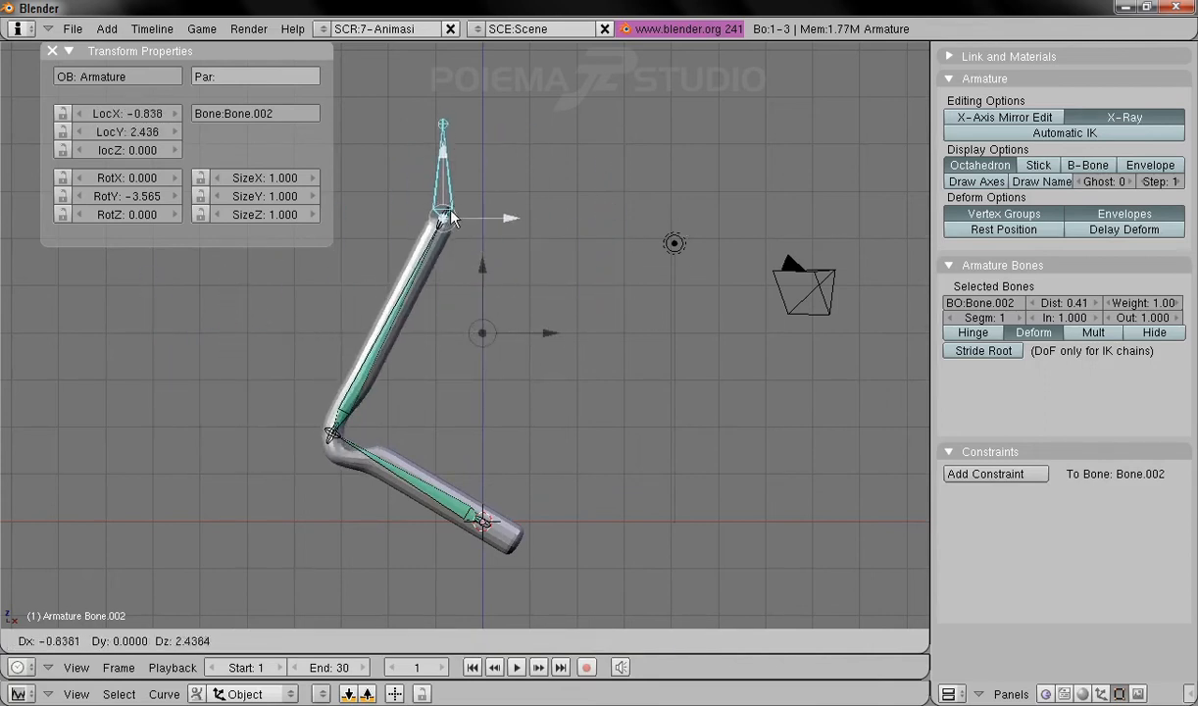
{"action": "left_click", "coordinate": [394, 289]}
Step: Pose the middle bone at about X -0.08, Y -0.86 and the top bone at about X 0.39, Y -1.68
{"action": "right_click", "coordinate": [323, 426]}
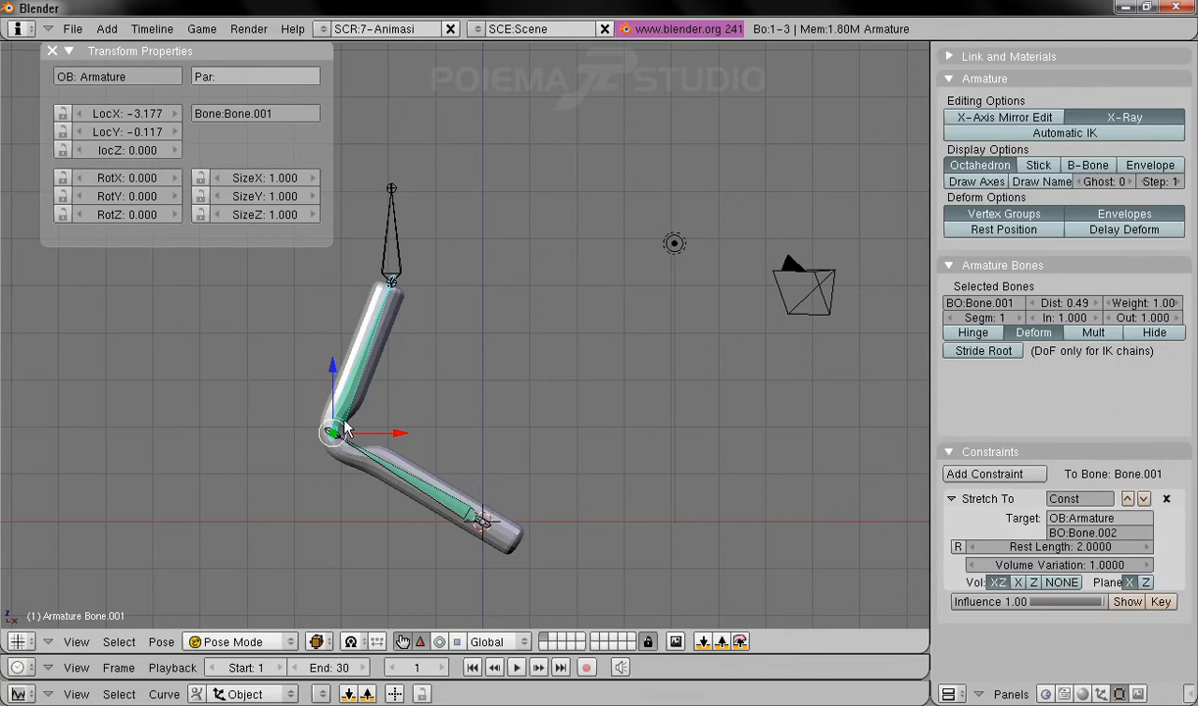
{"action": "key", "text": "g"}
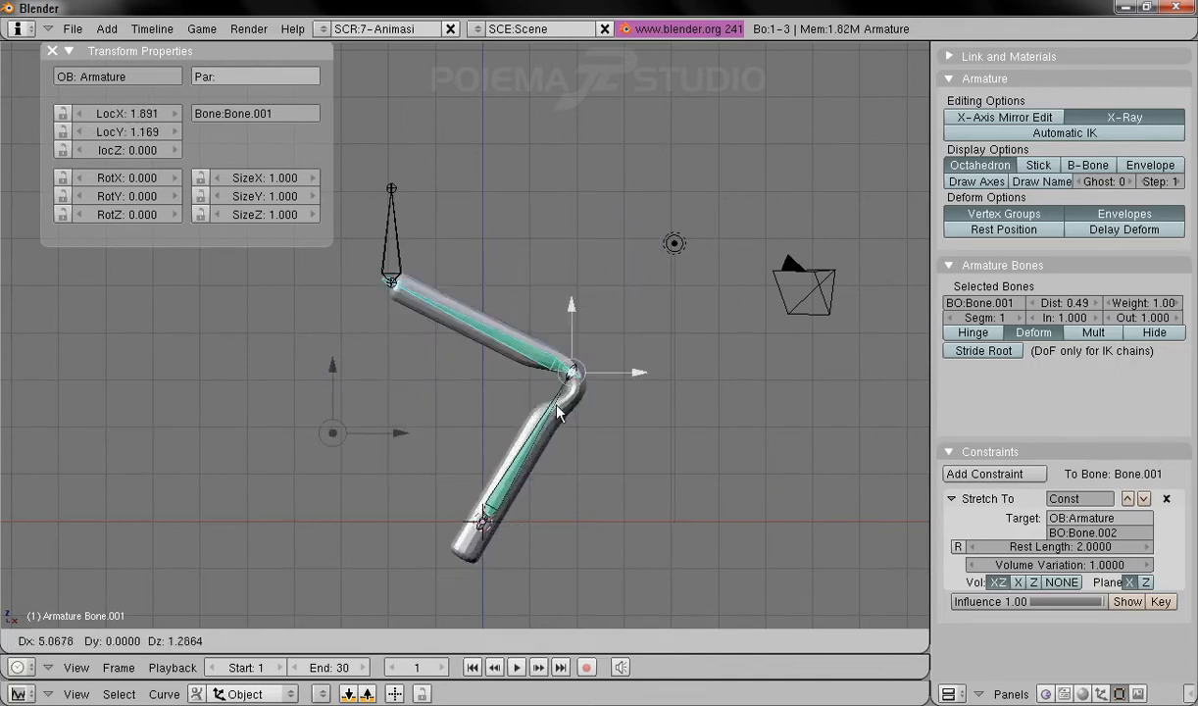
{"action": "left_click", "coordinate": [490, 455]}
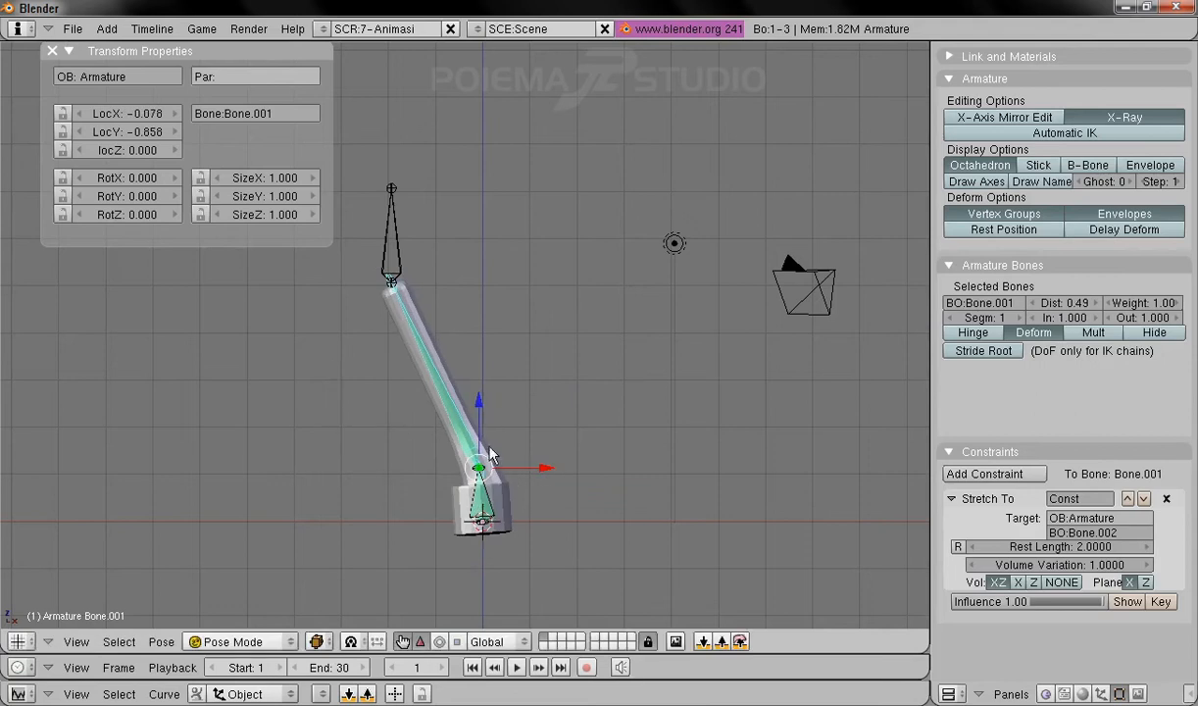
{"action": "right_click", "coordinate": [398, 261]}
{"action": "key", "text": "g"}
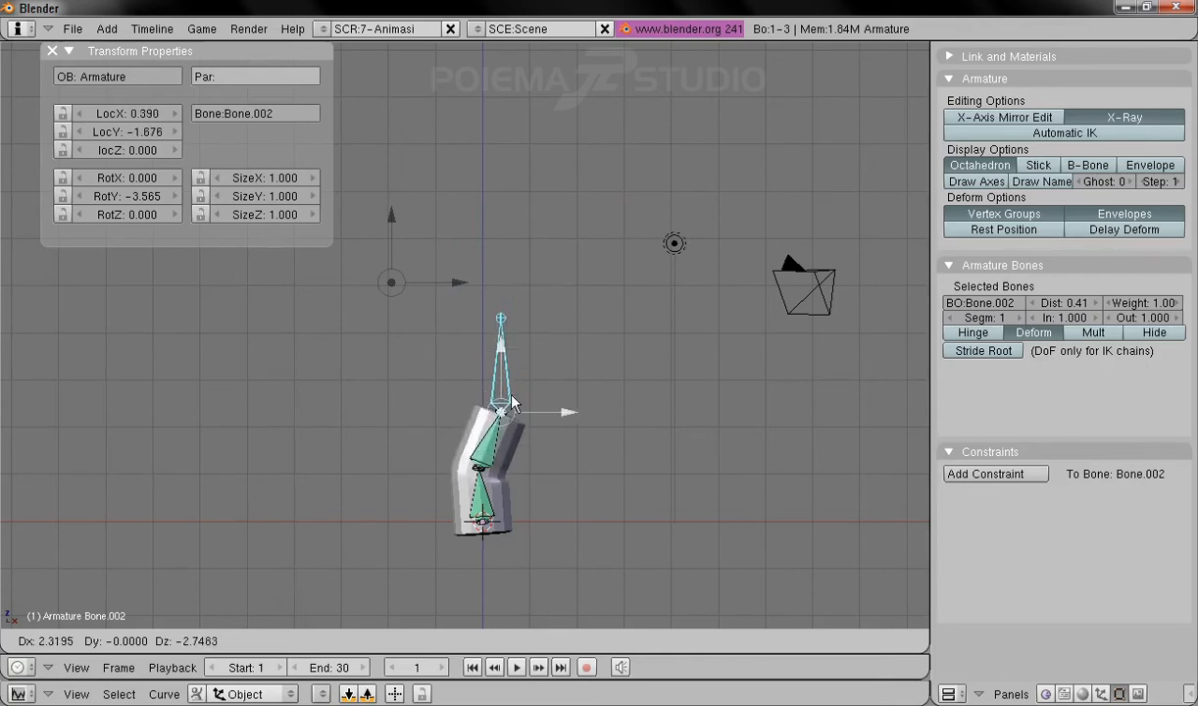
{"action": "left_click", "coordinate": [511, 402]}
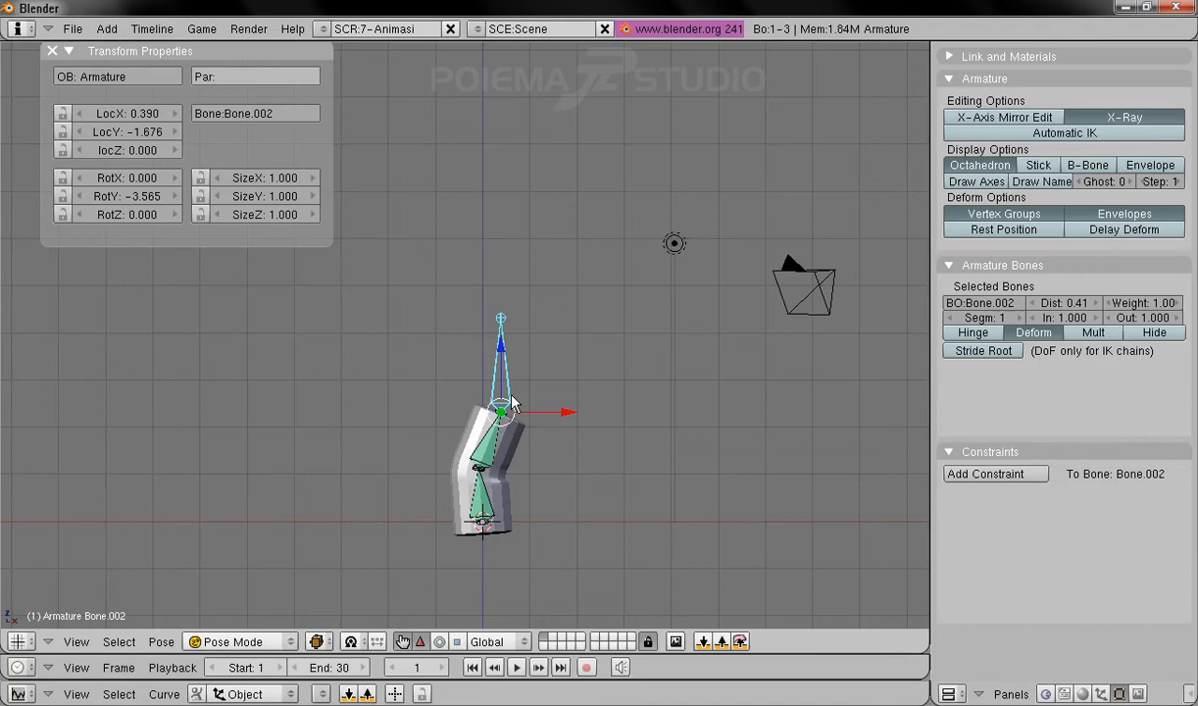
Step: Bend the column by shifting the middle bone toward negative X and placing the top bone at about X 0.14, Y -0.37
{"action": "key", "text": "g"}
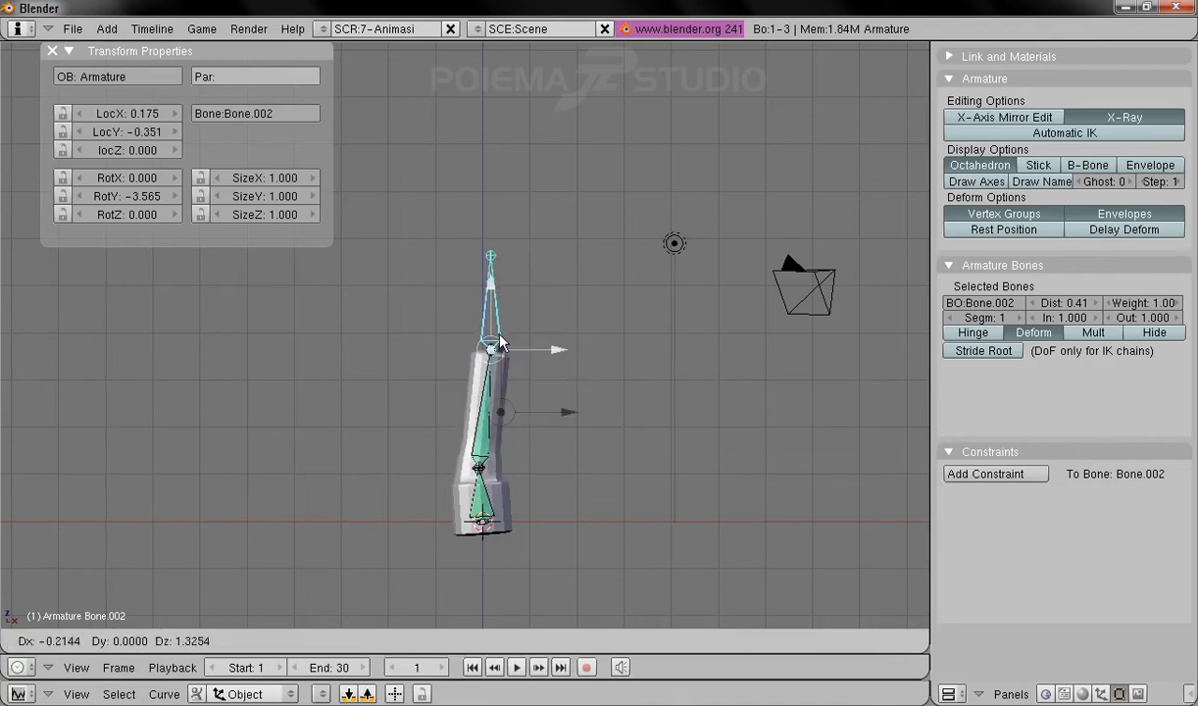
{"action": "key", "text": "Escape"}
{"action": "right_click", "coordinate": [500, 468]}
{"action": "key", "text": "g"}
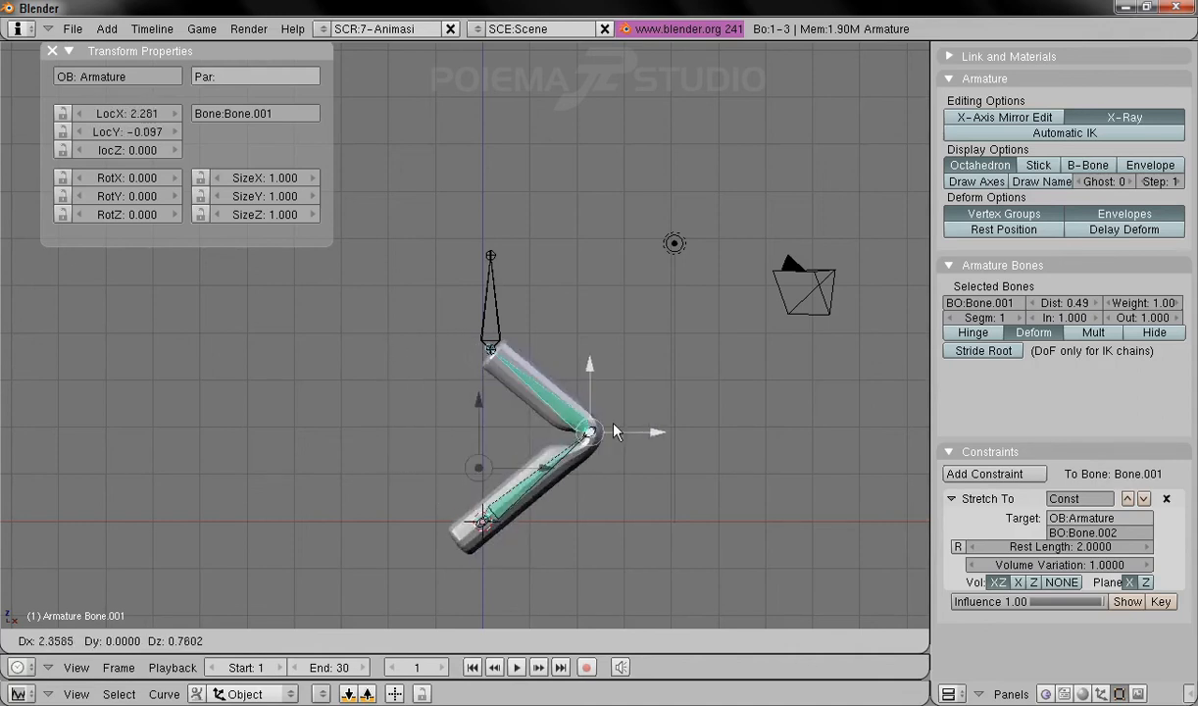
{"action": "left_click", "coordinate": [497, 333]}
{"action": "right_click", "coordinate": [494, 322]}
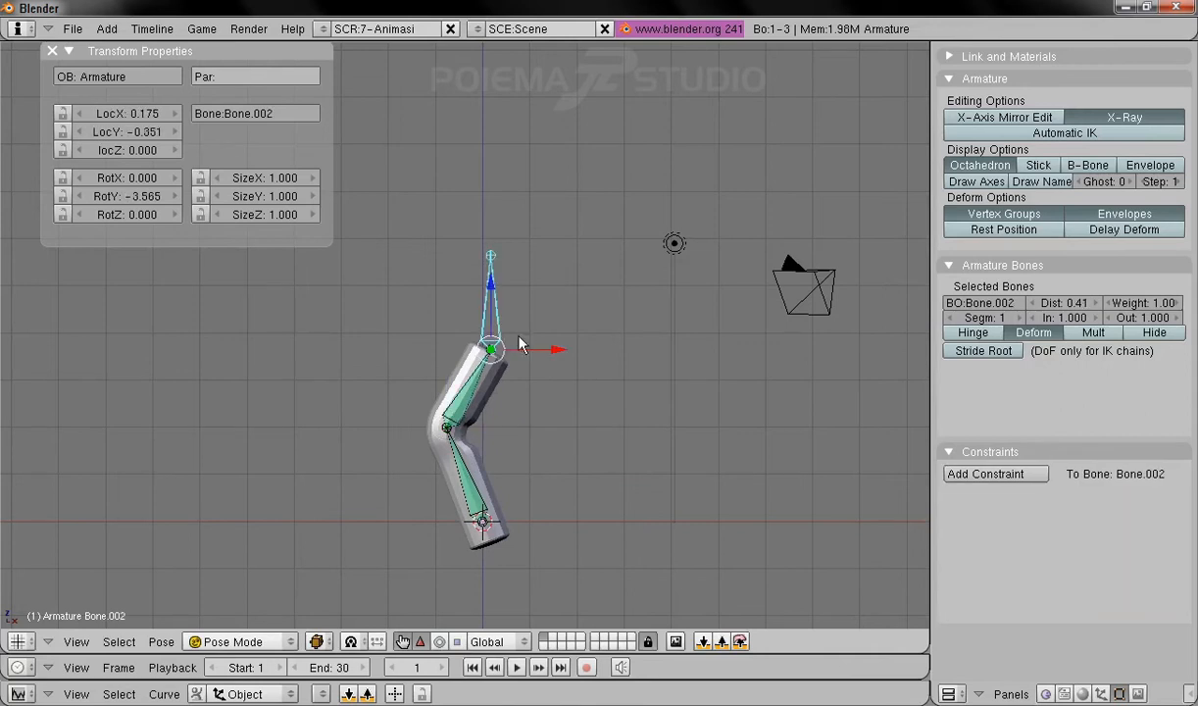
{"action": "key", "text": "g"}
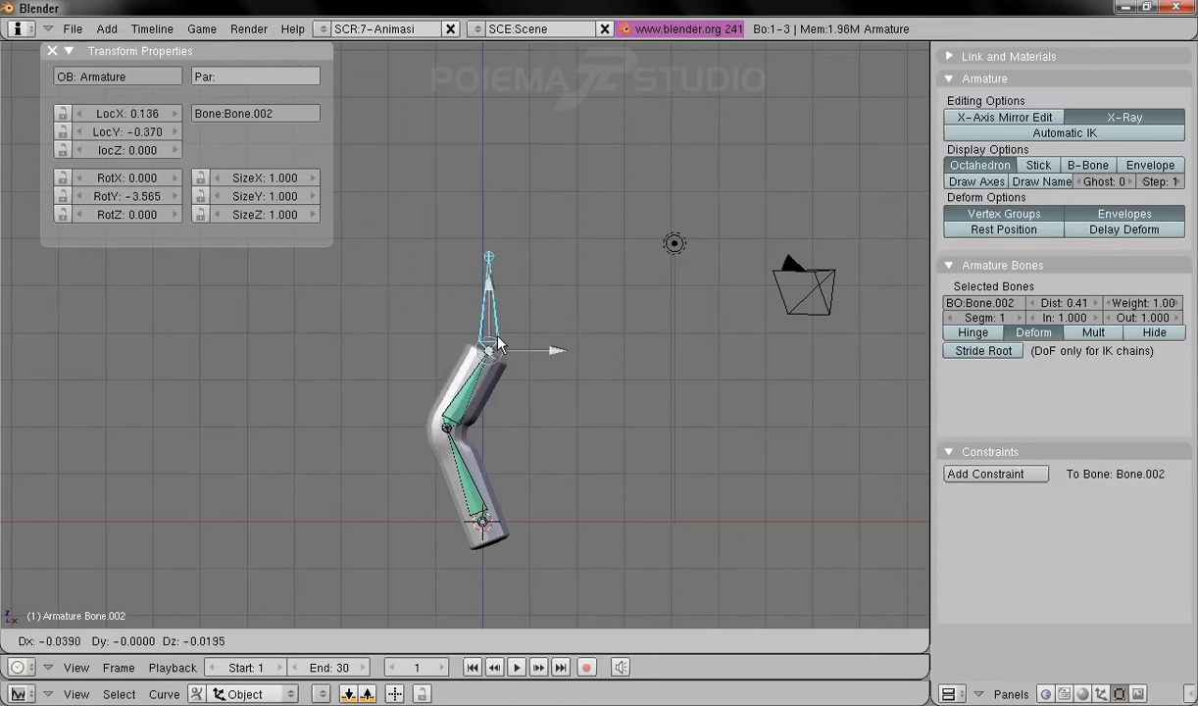
{"action": "left_click", "coordinate": [497, 345]}
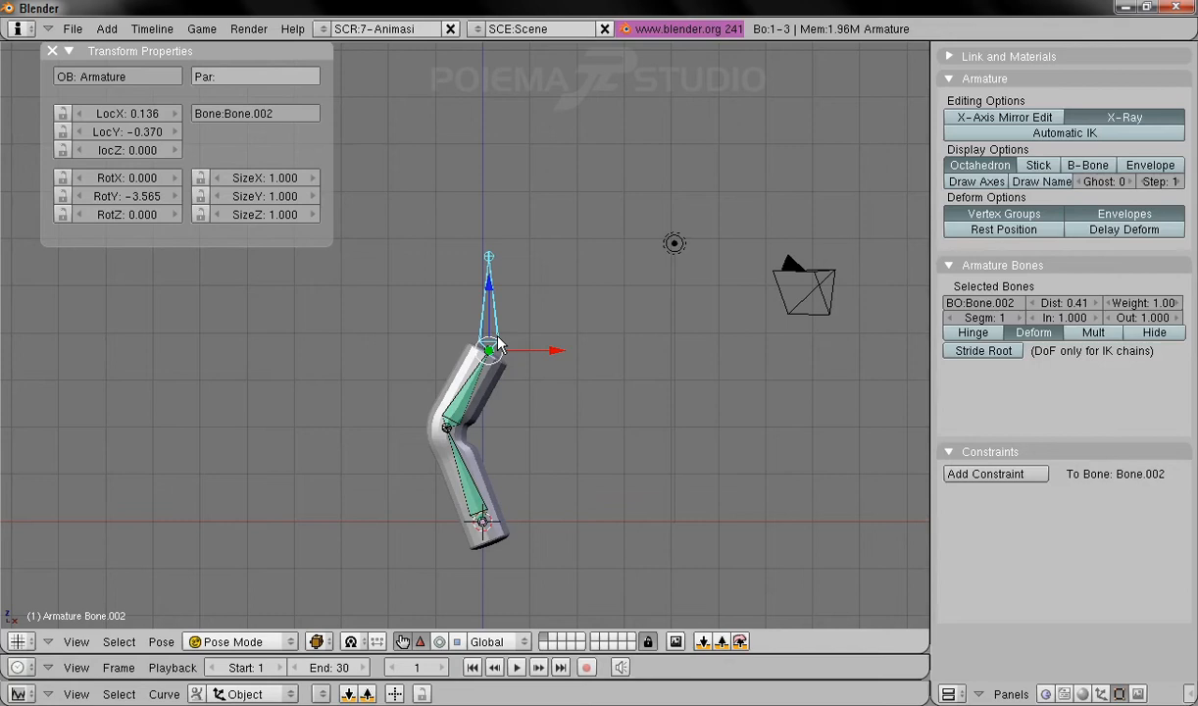
Step: Start a new Blender file, discarding the current armature scene
{"action": "left_click", "coordinate": [73, 29]}
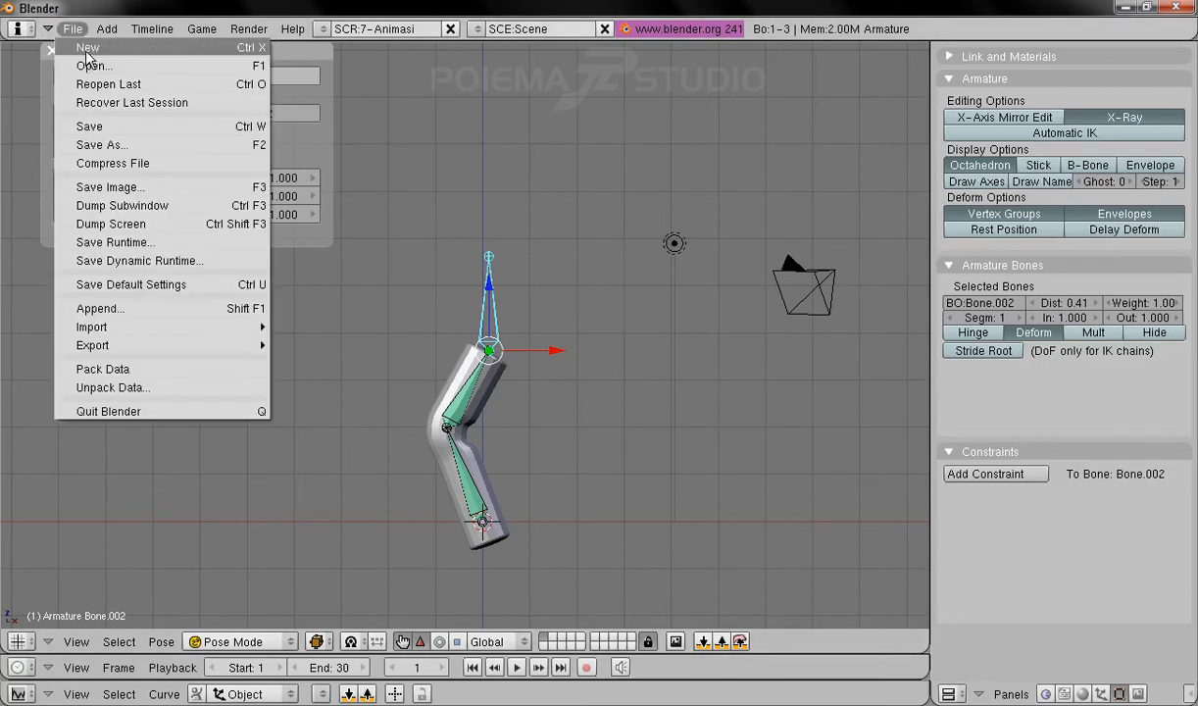
{"action": "left_click", "coordinate": [83, 48]}
{"action": "left_click", "coordinate": [81, 48]}
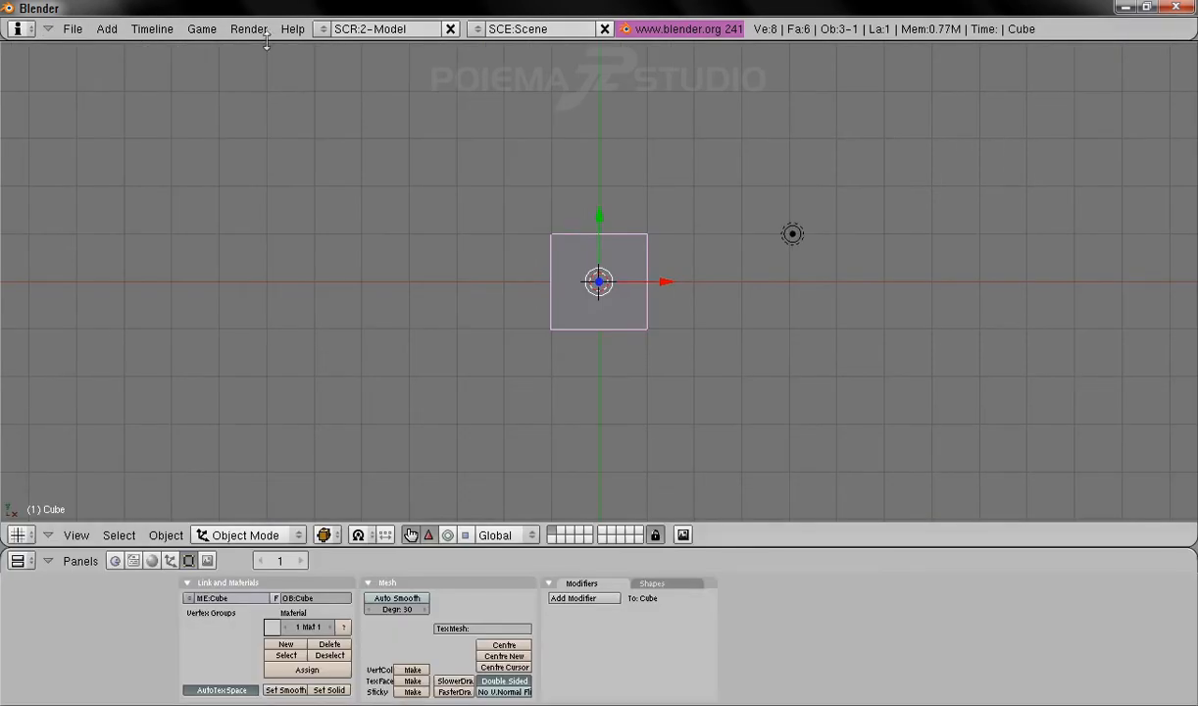
Step: Switch to the 7-Animasi screen layout and enlarge the 3D view by collapsing the areas beneath it to their headers
{"action": "left_click", "coordinate": [323, 29]}
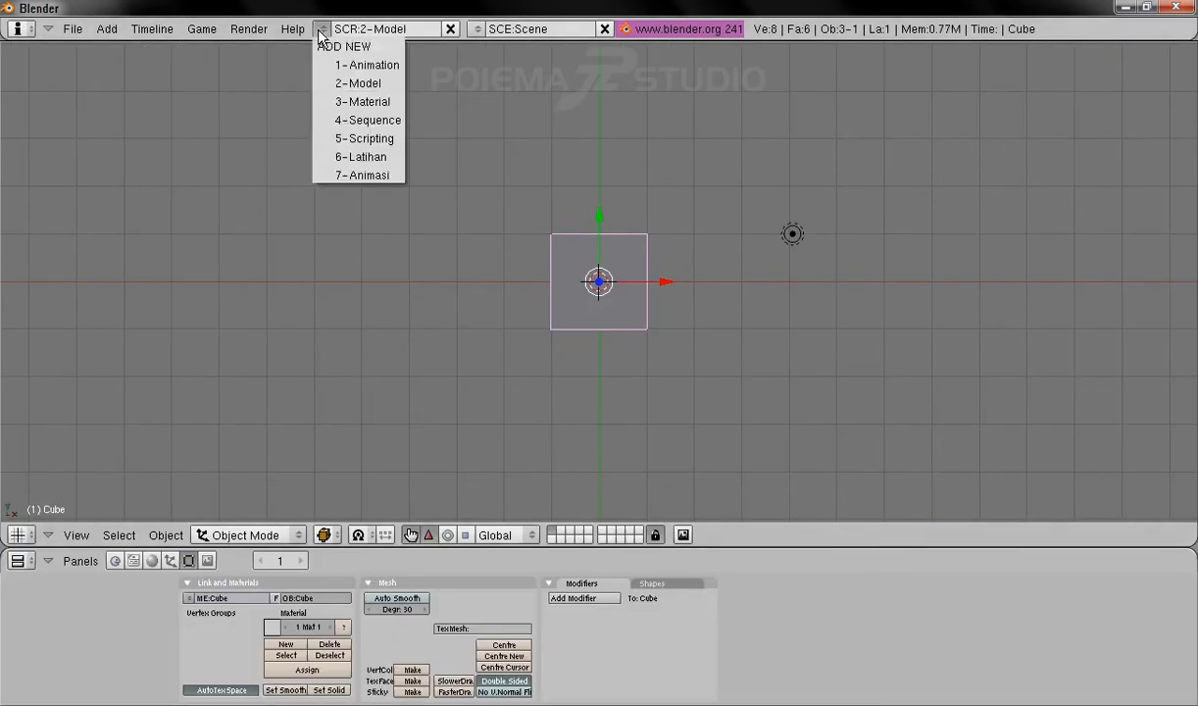
{"action": "left_click", "coordinate": [358, 175]}
{"action": "left_click_drag", "start_coordinate": [699, 466], "coordinate": [701, 677]}
{"action": "left_click_drag", "start_coordinate": [720, 432], "coordinate": [720, 628]}
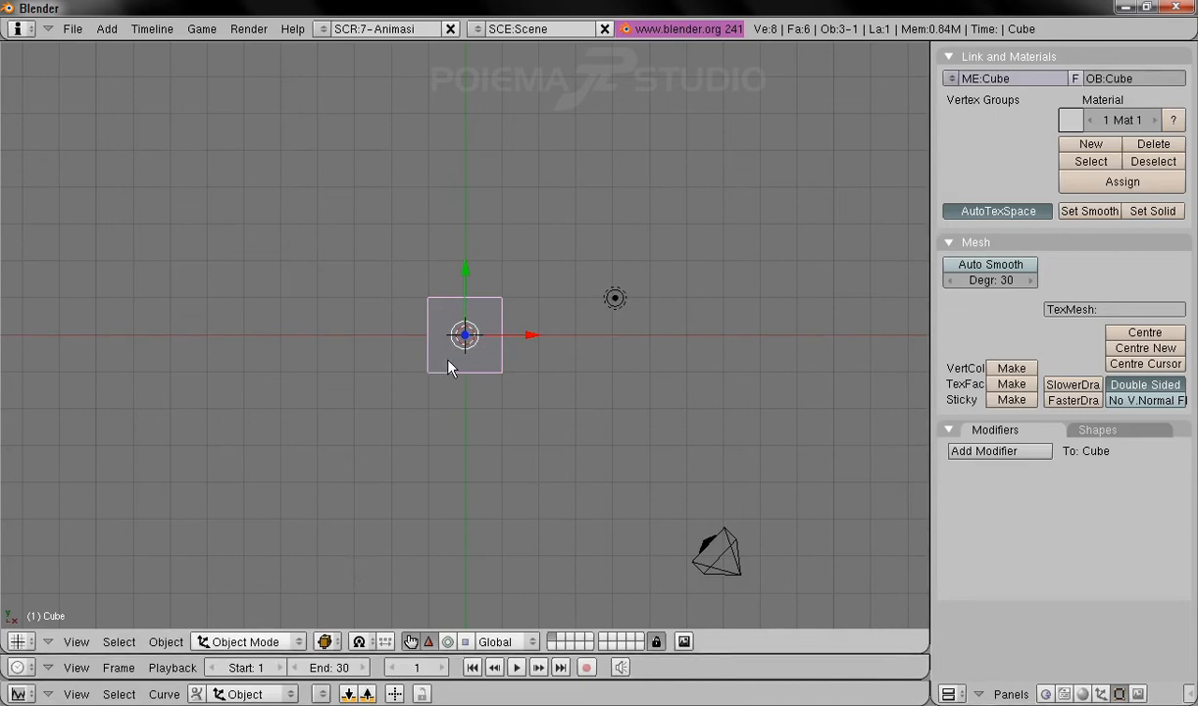
Step: Delete the default cube and add an armature at the origin in the top view
{"action": "key", "text": "x"}
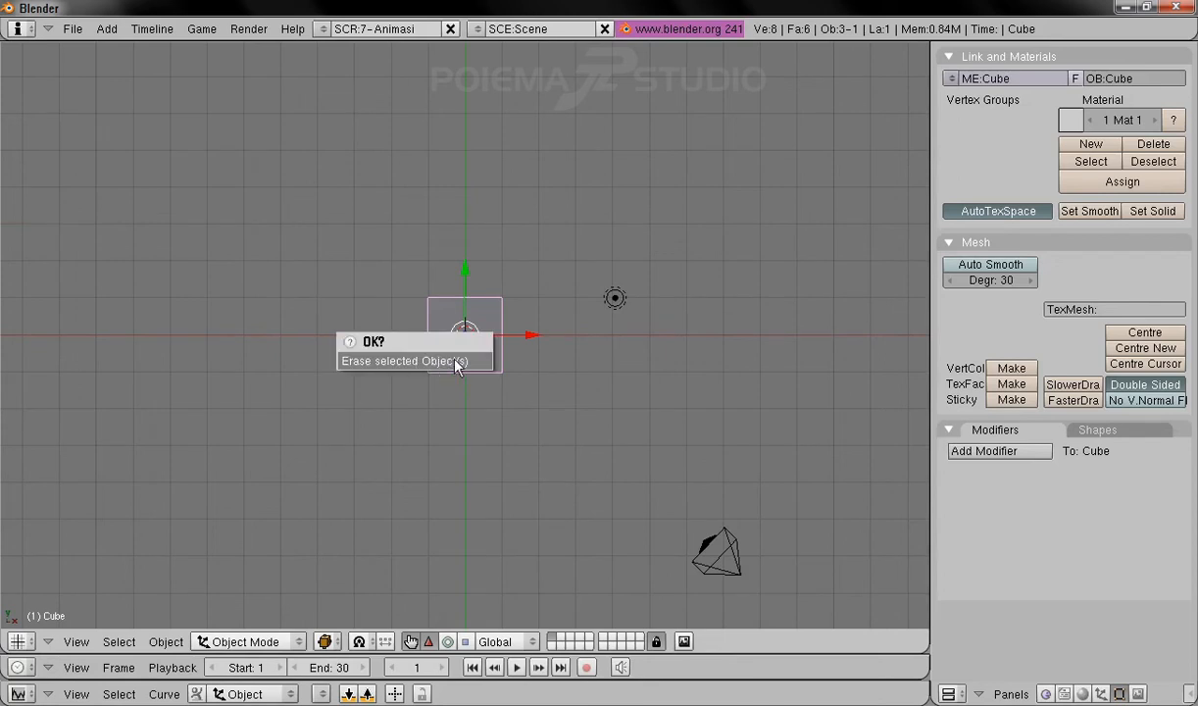
{"action": "left_click", "coordinate": [455, 359]}
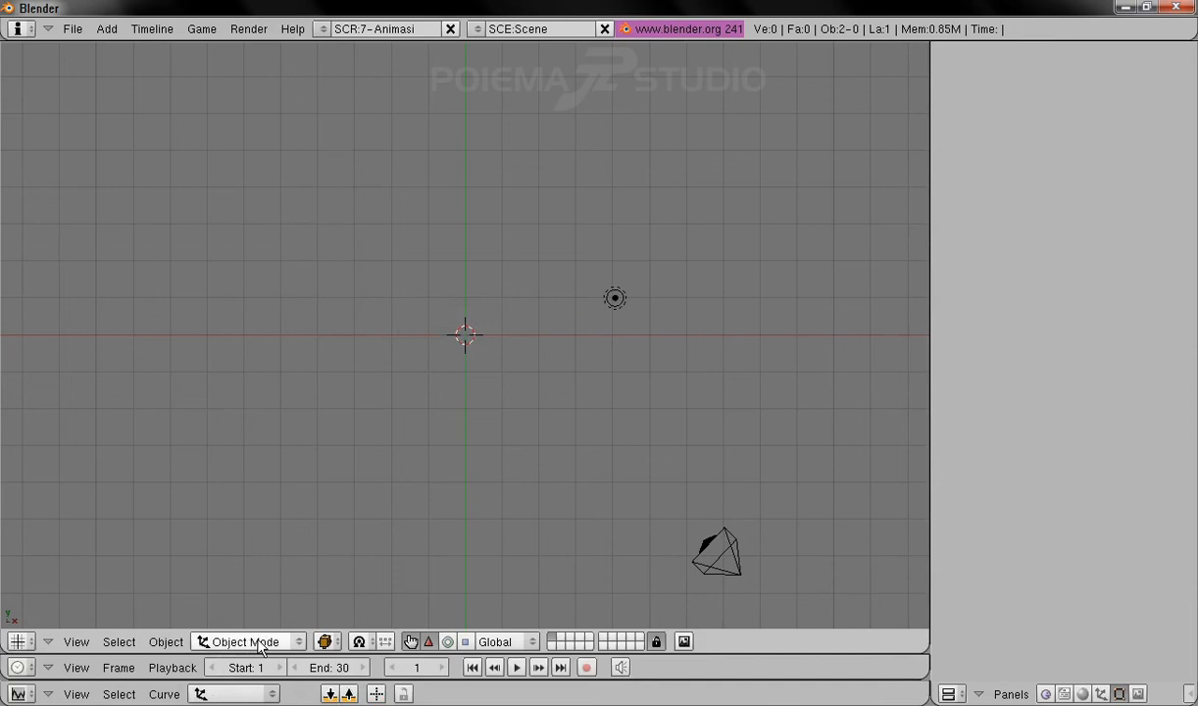
{"action": "left_click", "coordinate": [73, 643]}
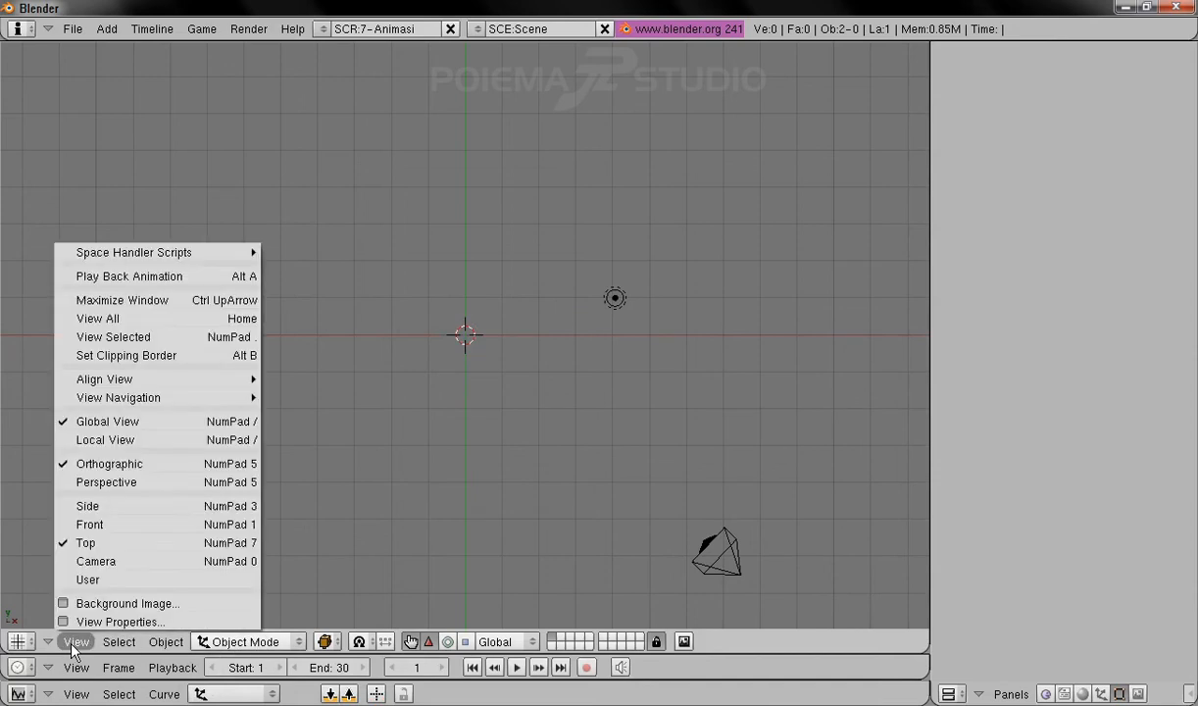
{"action": "left_click", "coordinate": [109, 541]}
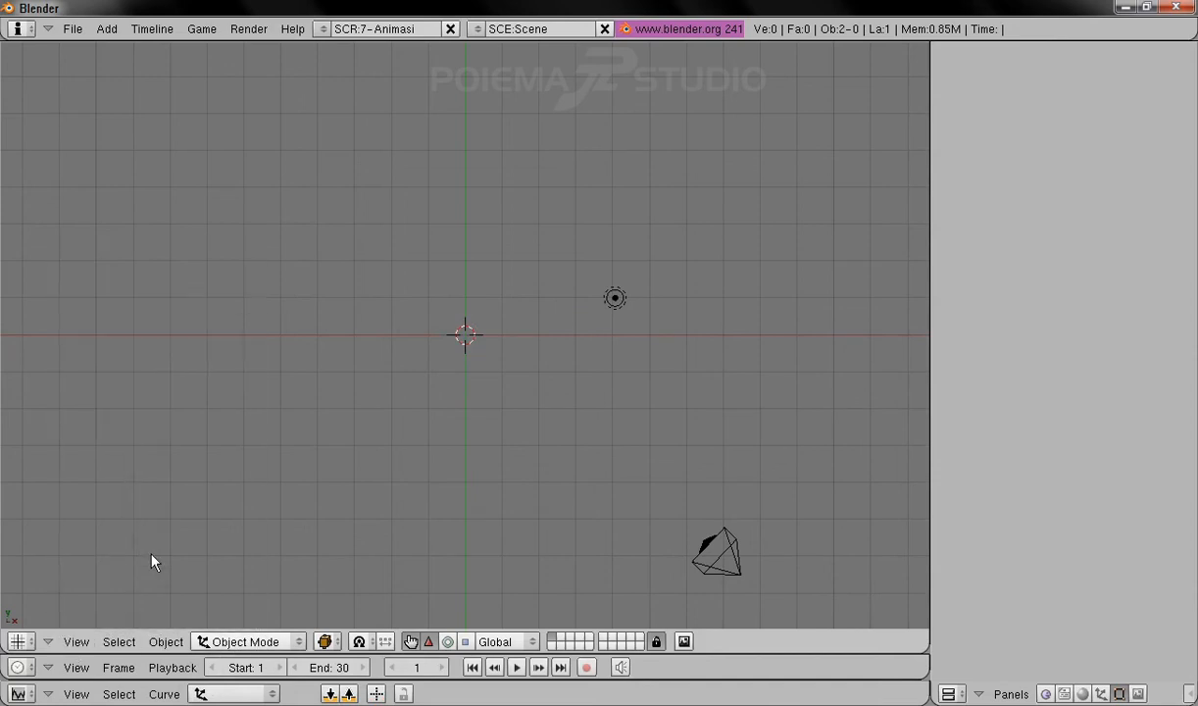
{"action": "left_click", "coordinate": [108, 30]}
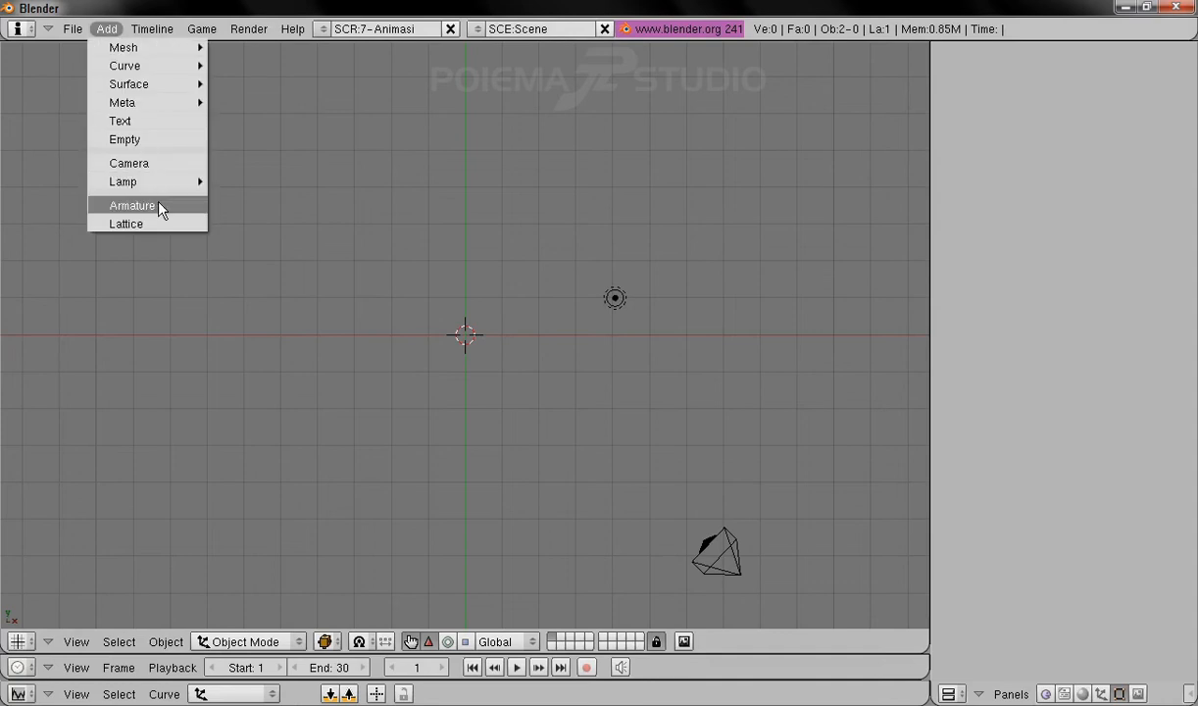
{"action": "left_click", "coordinate": [152, 203]}
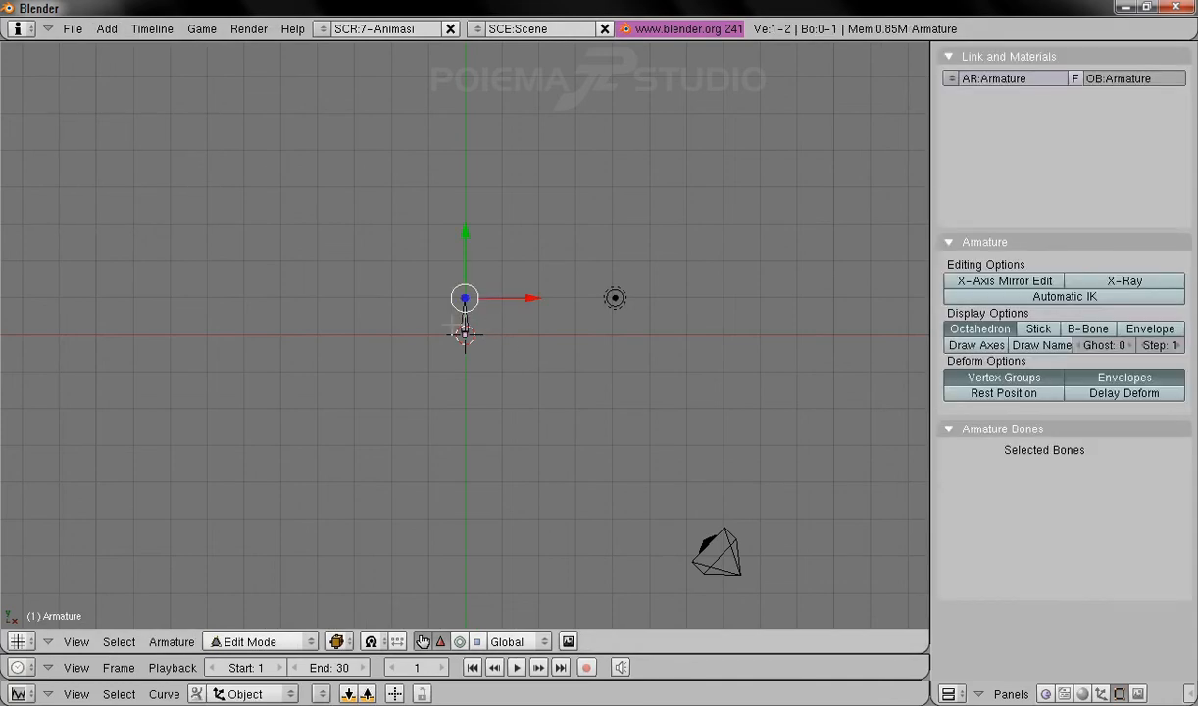
Step: Return the armature to Object Mode and show its Transform Properties at an enlarged, readable size
{"action": "left_click", "coordinate": [253, 641]}
{"action": "left_click", "coordinate": [246, 621]}
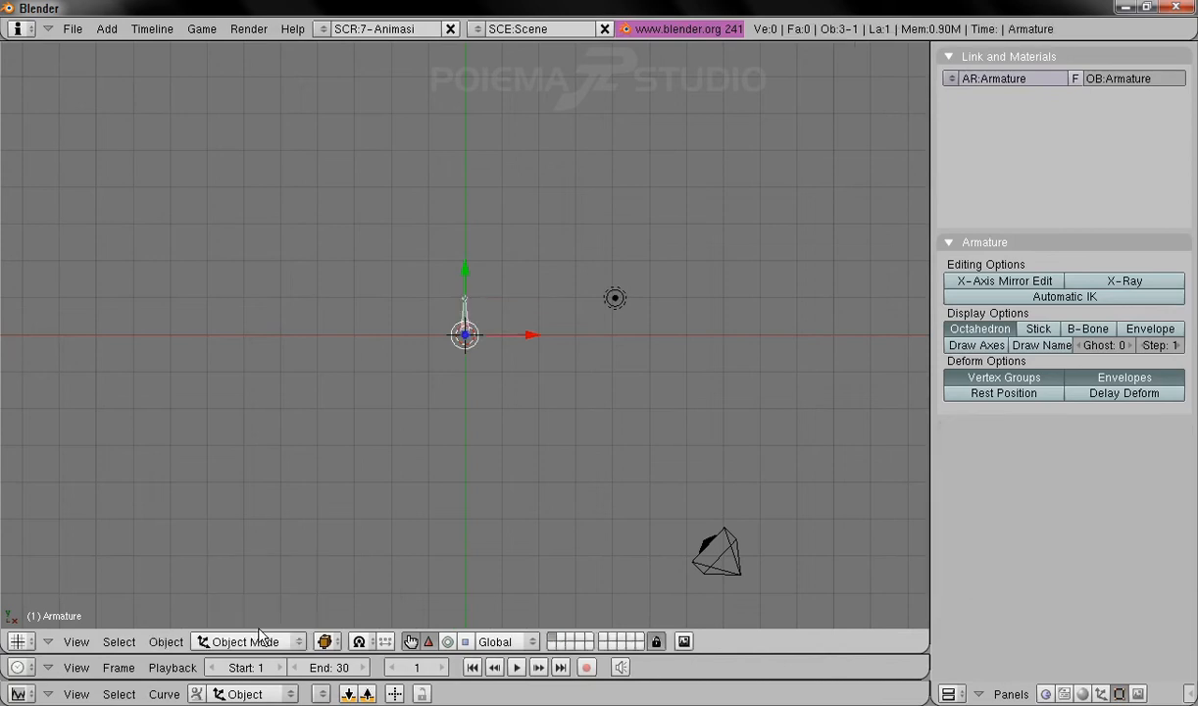
{"action": "left_click", "coordinate": [165, 641]}
{"action": "left_click", "coordinate": [172, 596]}
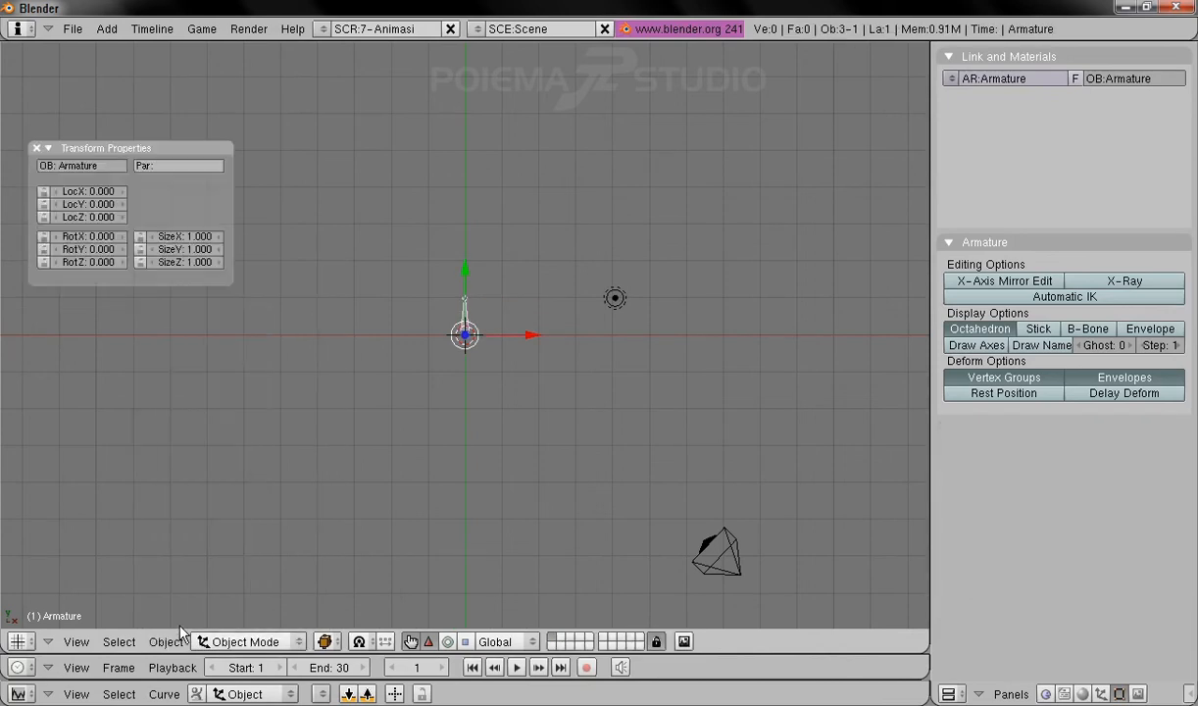
{"action": "key", "text": "KP_Add"}
{"action": "key", "text": "KP_Add"}
{"action": "key", "text": "KP_Add"}
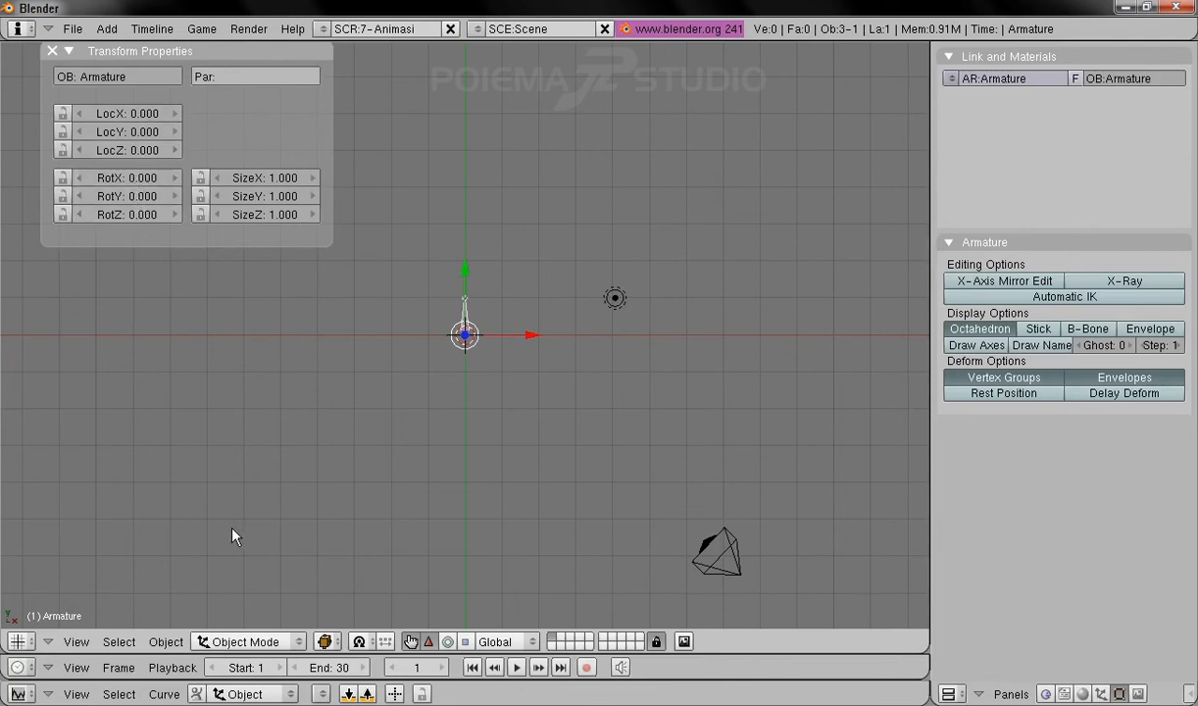
Step: In Edit Mode, set the bone's tip to X 0, Y 0, Z 2 so that it stands upright
{"action": "left_click", "coordinate": [247, 639]}
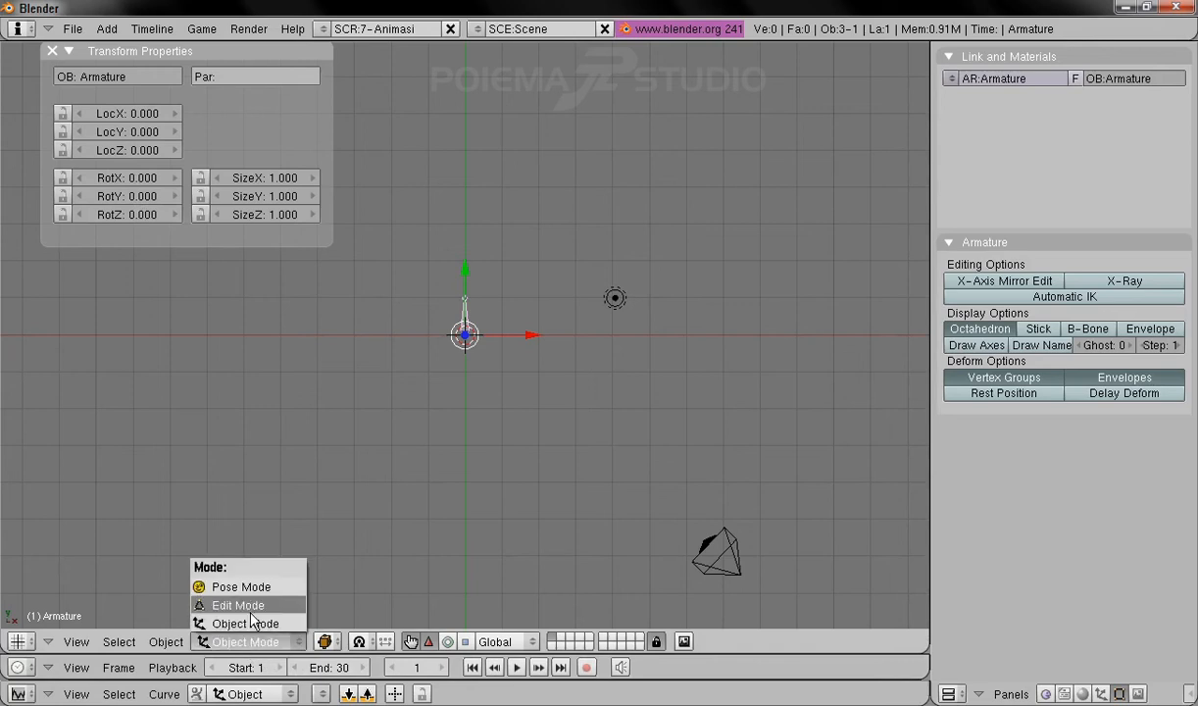
{"action": "left_click", "coordinate": [251, 604]}
{"action": "right_click", "coordinate": [466, 319]}
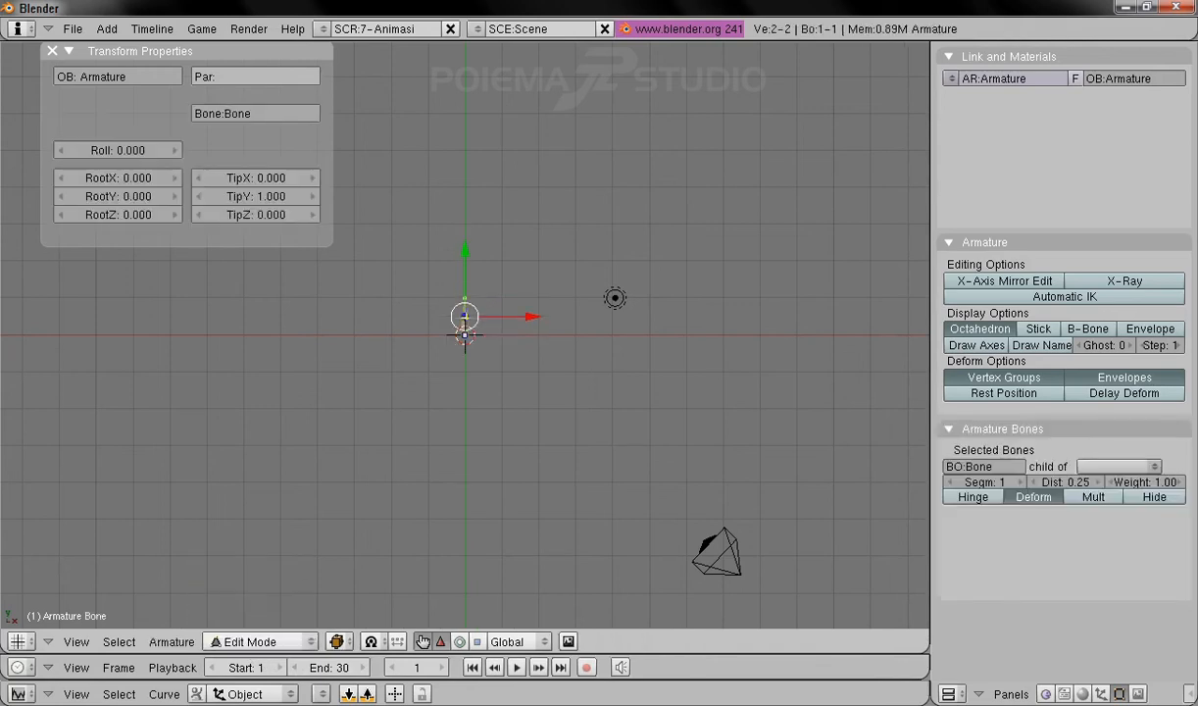
{"action": "middle_click_drag", "start_coordinate": [516, 357], "coordinate": [624, 465]}
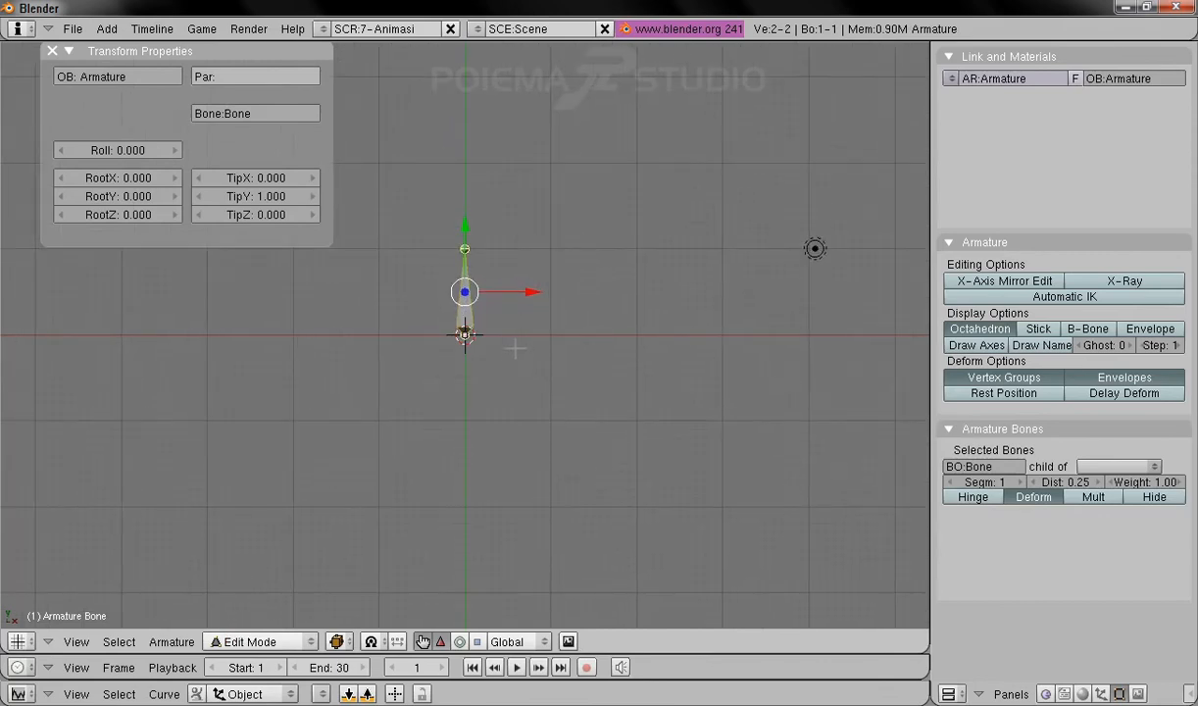
{"action": "middle_click_drag", "start_coordinate": [515, 348], "coordinate": [552, 429], "text": "shift"}
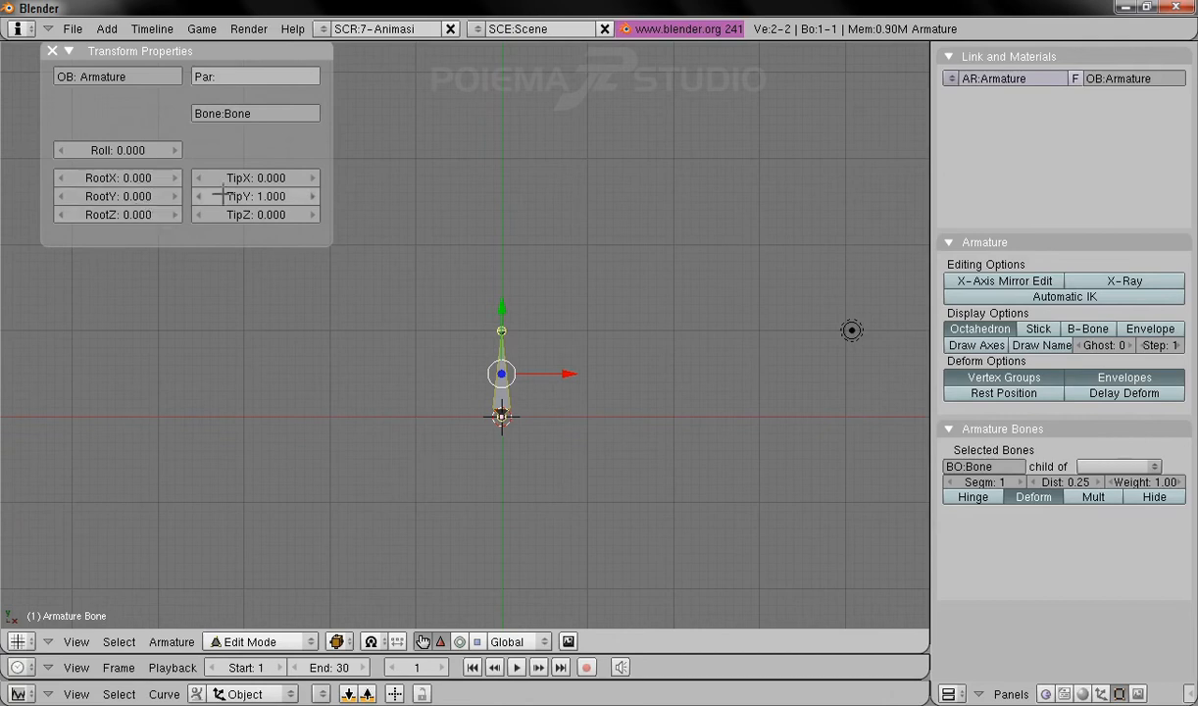
{"action": "left_click", "coordinate": [290, 178]}
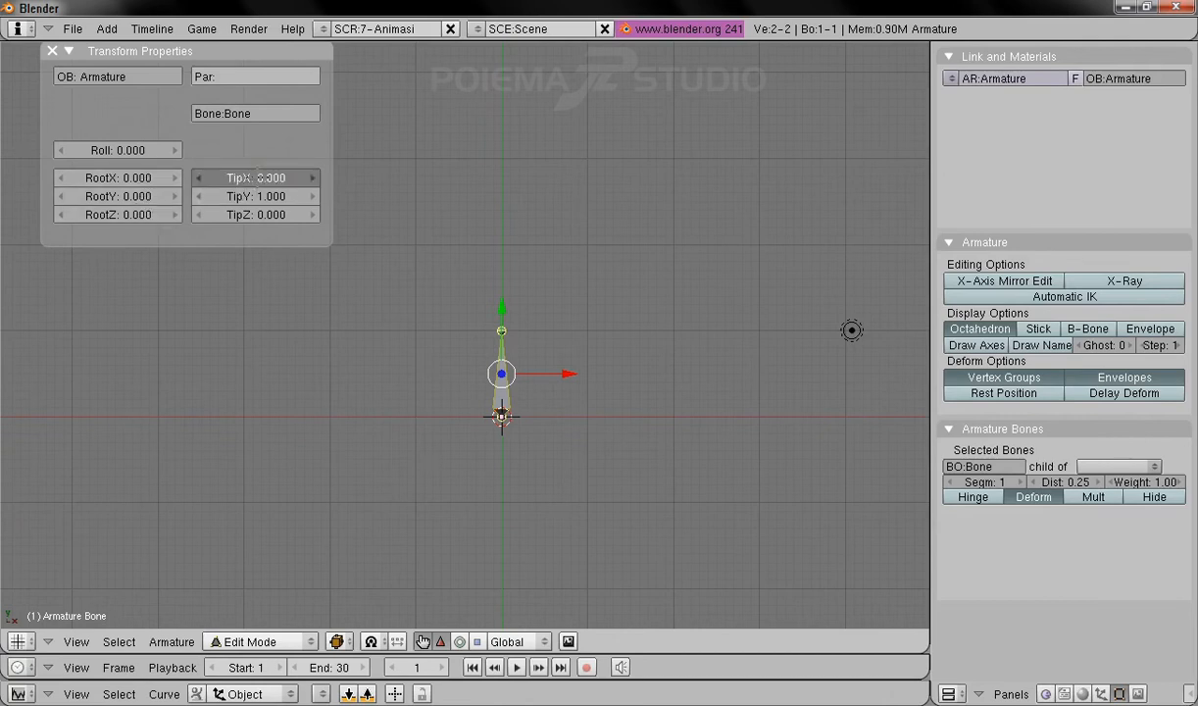
{"action": "type", "text": "0"}
{"action": "key", "text": "Tab"}
{"action": "type", "text": "0"}
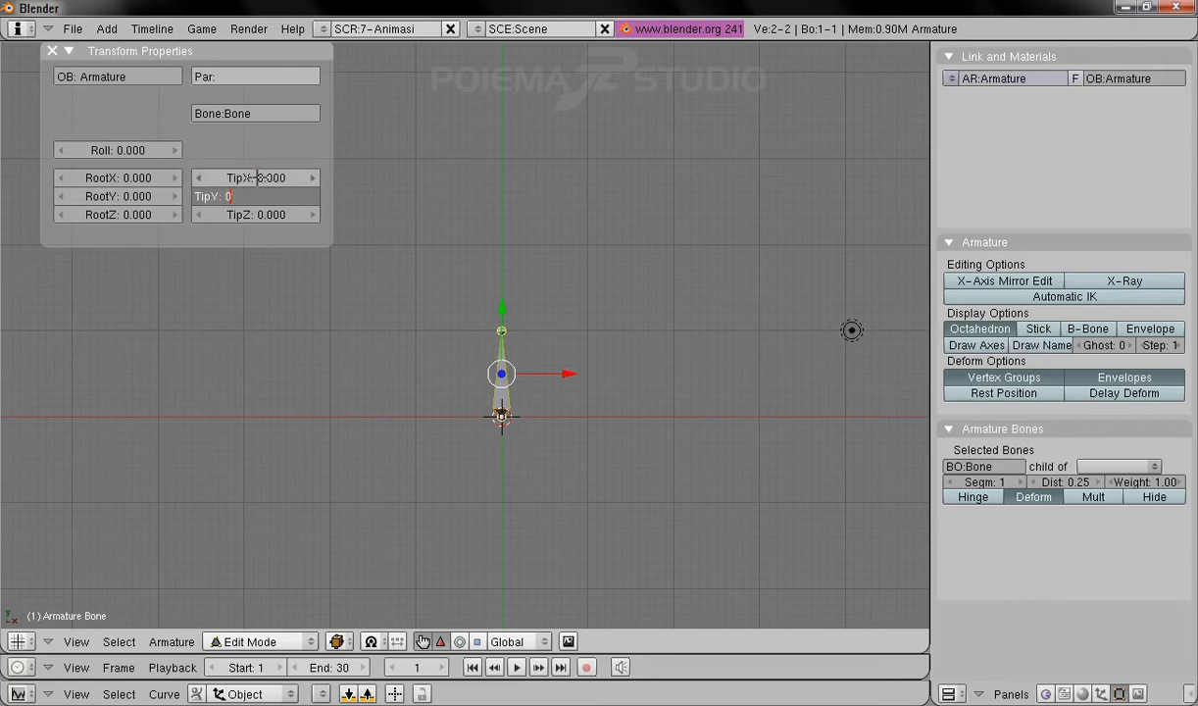
{"action": "key", "text": "Tab"}
{"action": "type", "text": "2"}
{"action": "key", "text": "Return"}
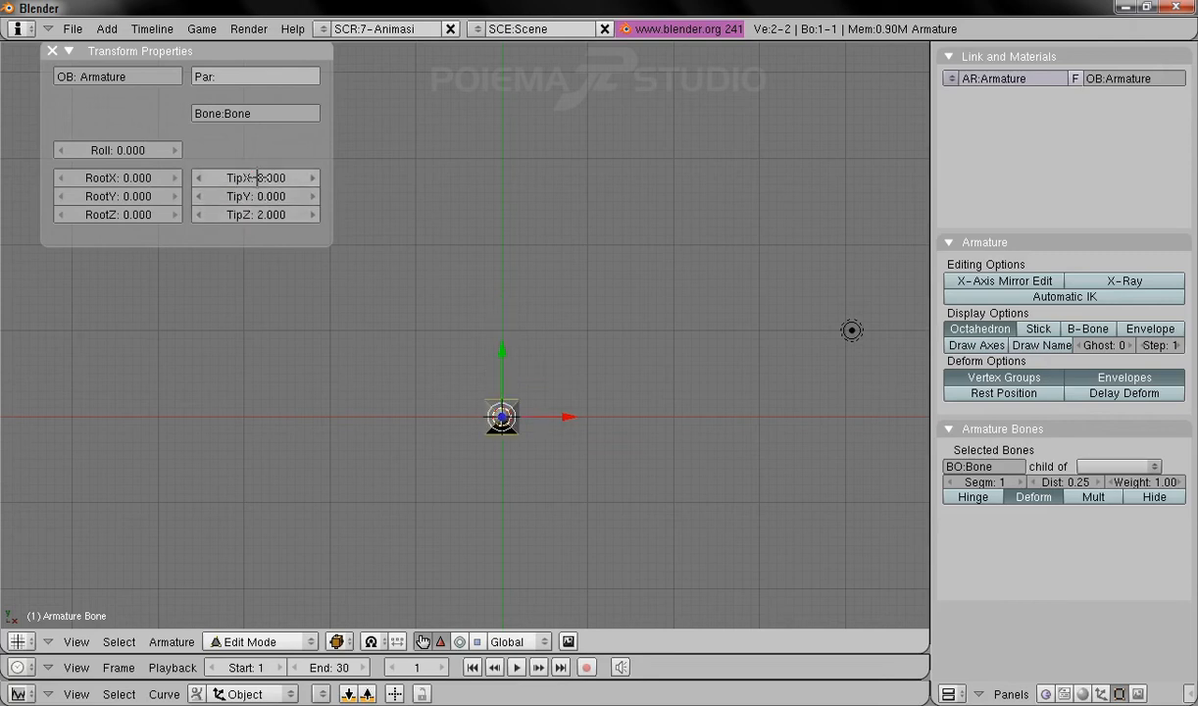
Step: In the front view, extrude a second bone from the first bone's tip, ending at about X 0.66, Z 3.98
{"action": "left_click", "coordinate": [76, 641]}
{"action": "left_click", "coordinate": [94, 529]}
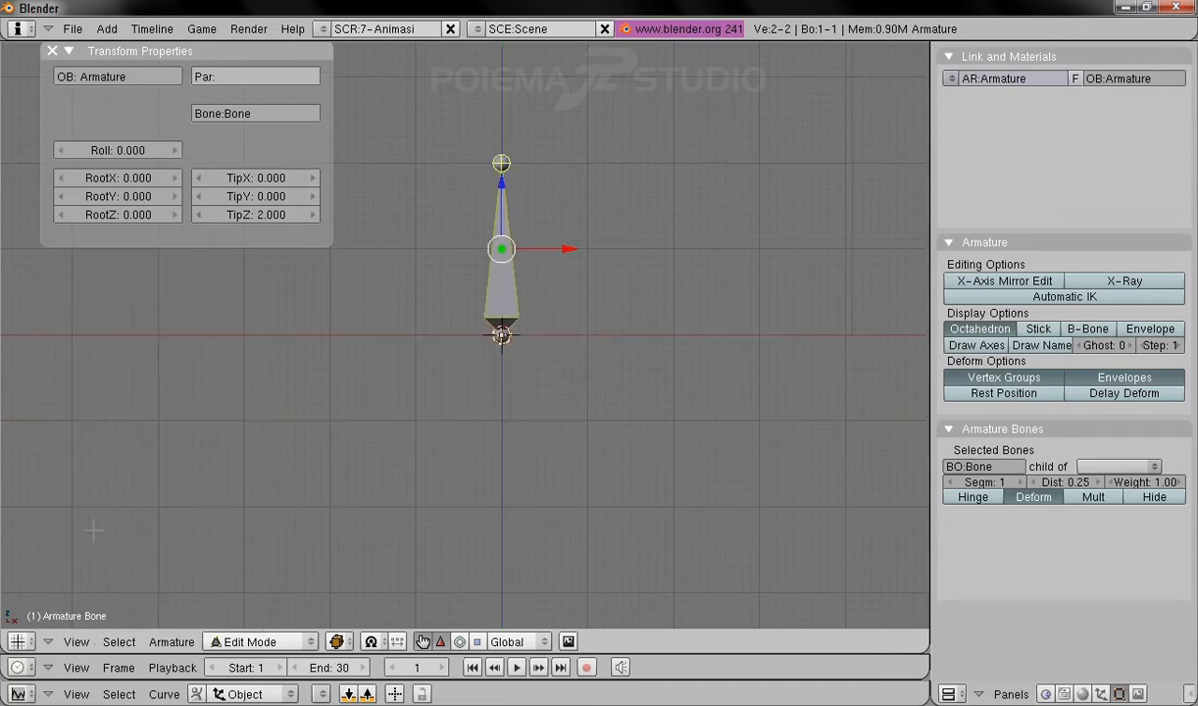
{"action": "middle_click_drag", "start_coordinate": [595, 308], "coordinate": [513, 450], "text": "shift"}
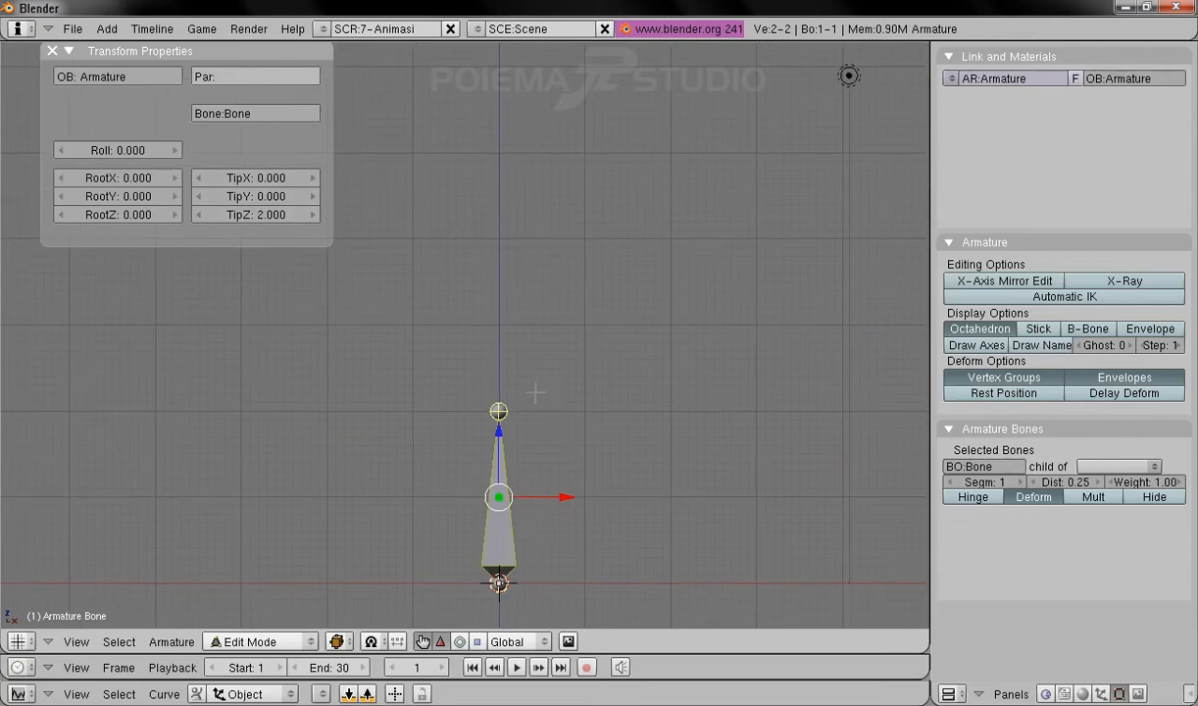
{"action": "right_click", "coordinate": [498, 411]}
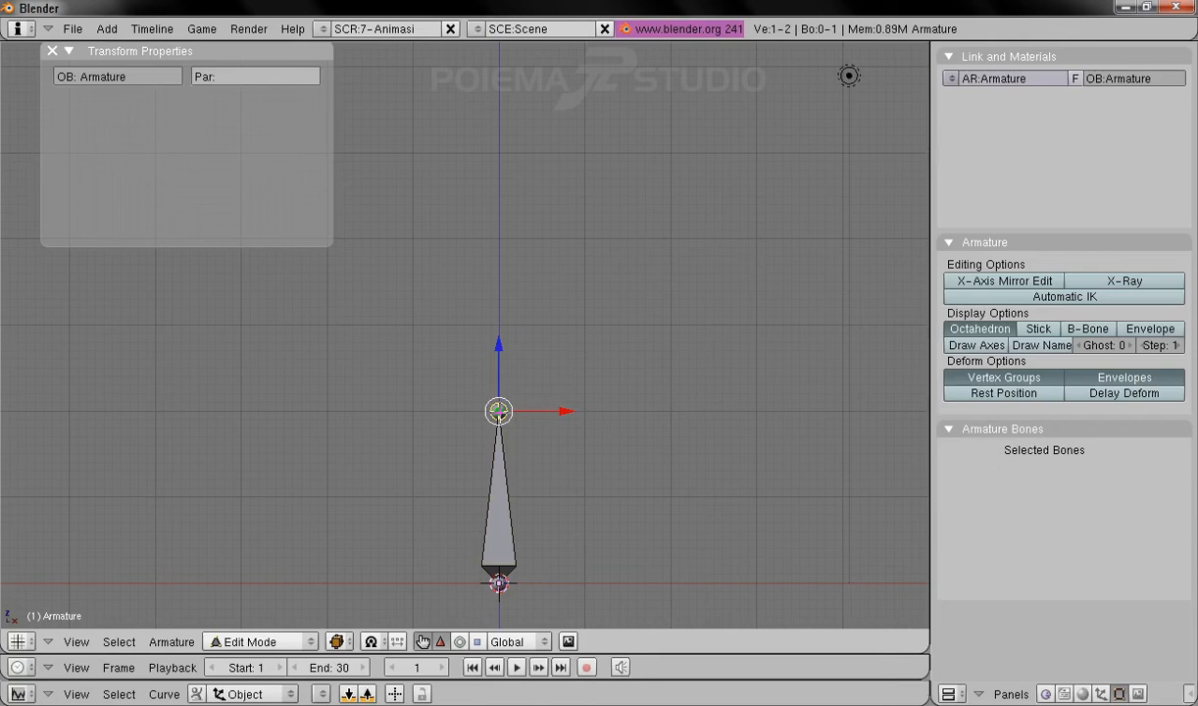
{"action": "left_click", "coordinate": [171, 641]}
{"action": "left_click", "coordinate": [195, 503]}
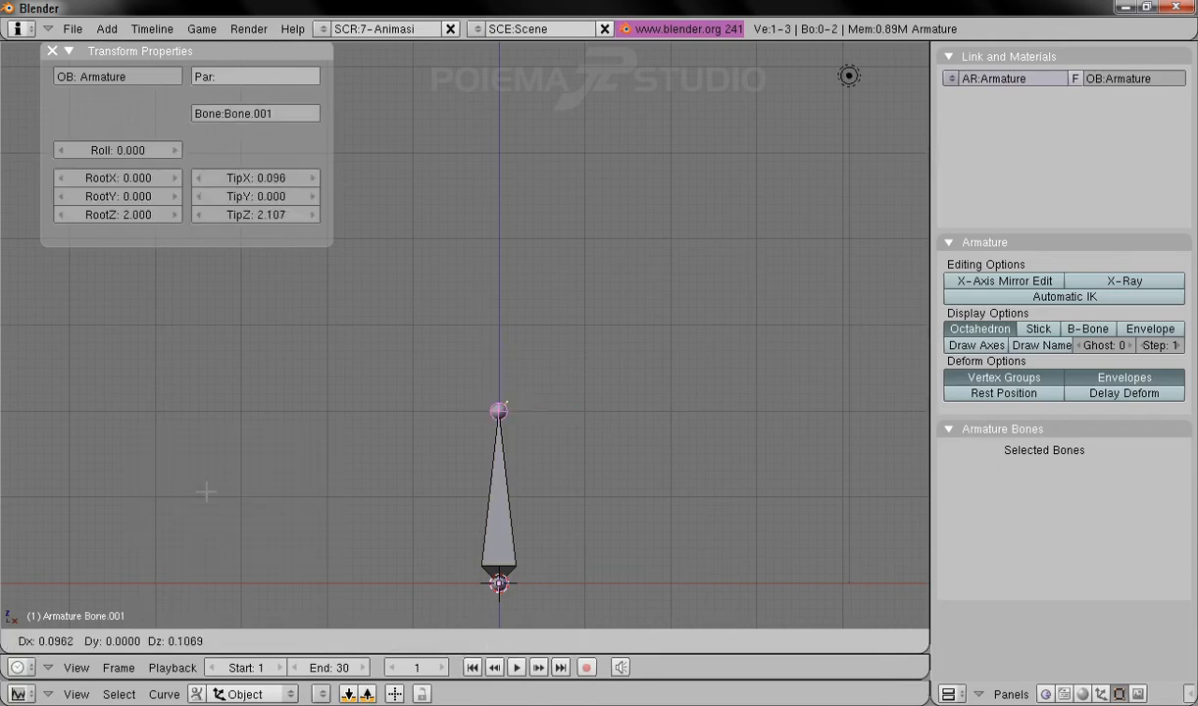
{"action": "left_click", "coordinate": [252, 334]}
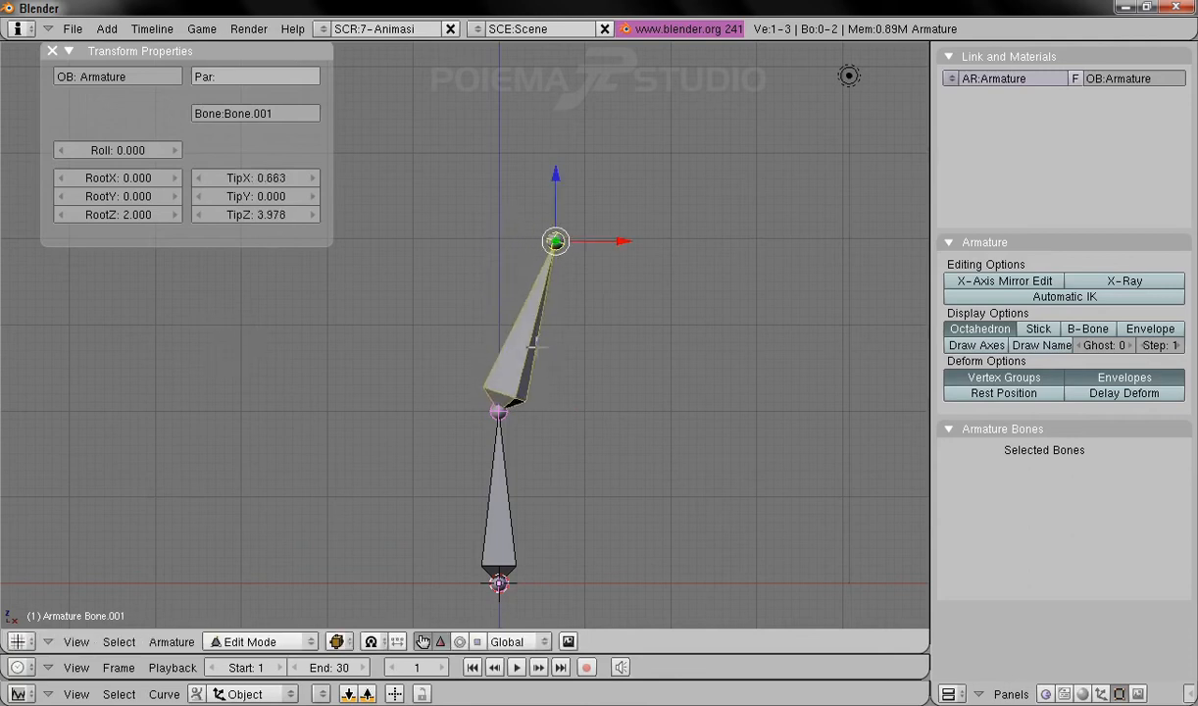
Step: Set the second bone's tip to X 0, Y 0, Z 4 so that it stands straight above the first bone
{"action": "right_click", "coordinate": [518, 345]}
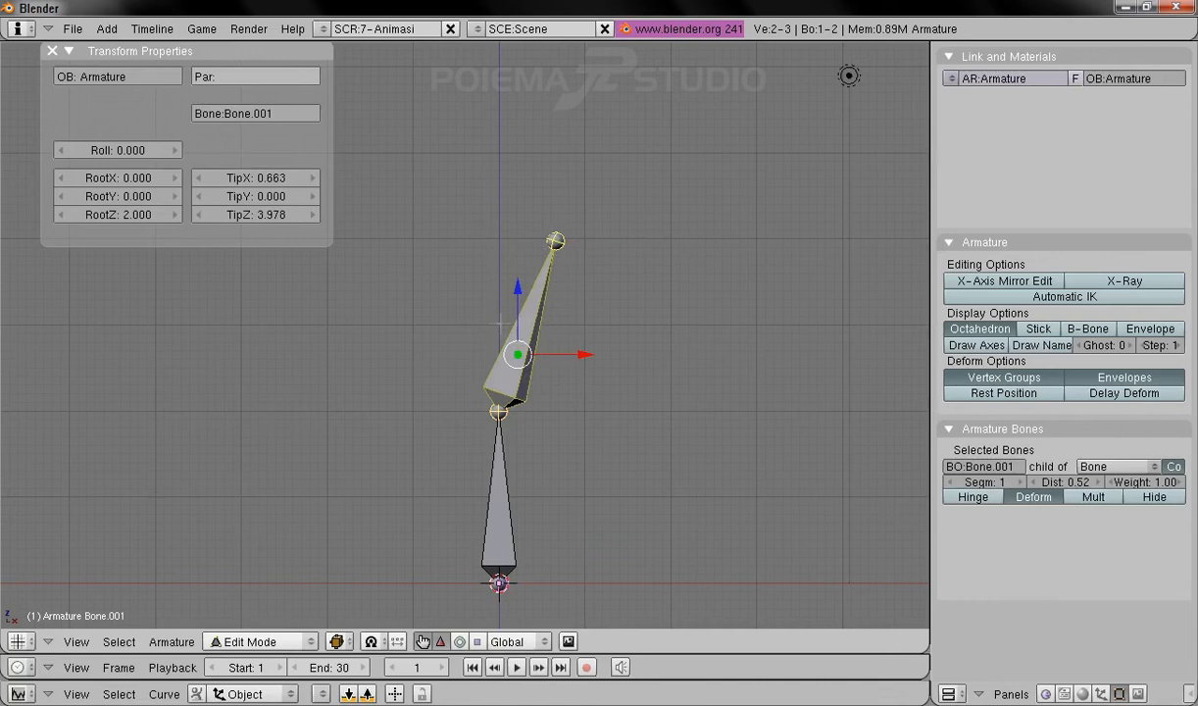
{"action": "left_click", "coordinate": [256, 176]}
{"action": "type", "text": "000"}
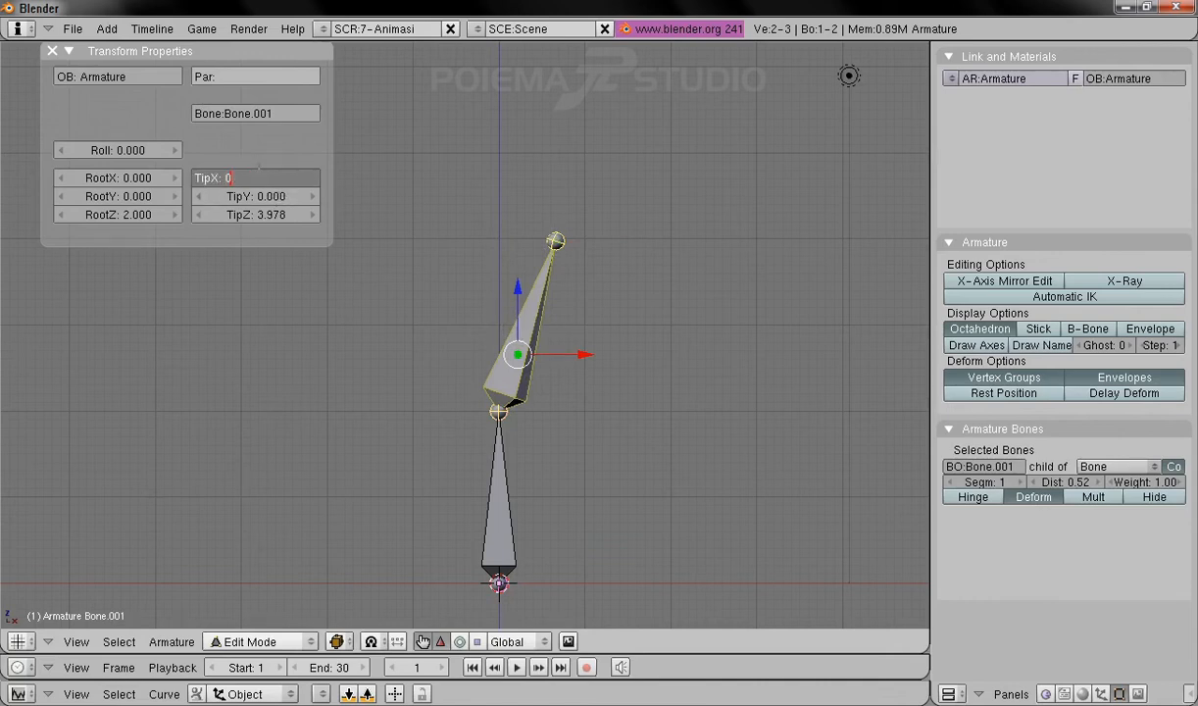
{"action": "key", "text": "Tab"}
{"action": "type", "text": "0"}
{"action": "key", "text": "Tab"}
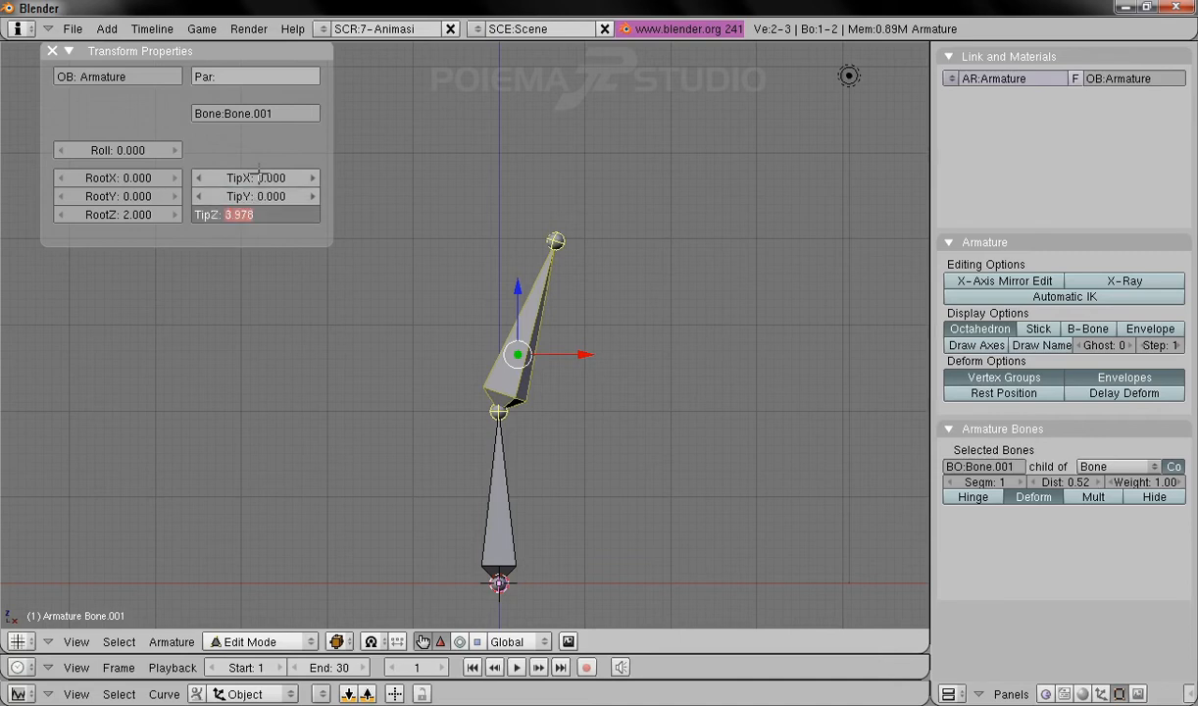
{"action": "type", "text": "4"}
{"action": "key", "text": "Return"}
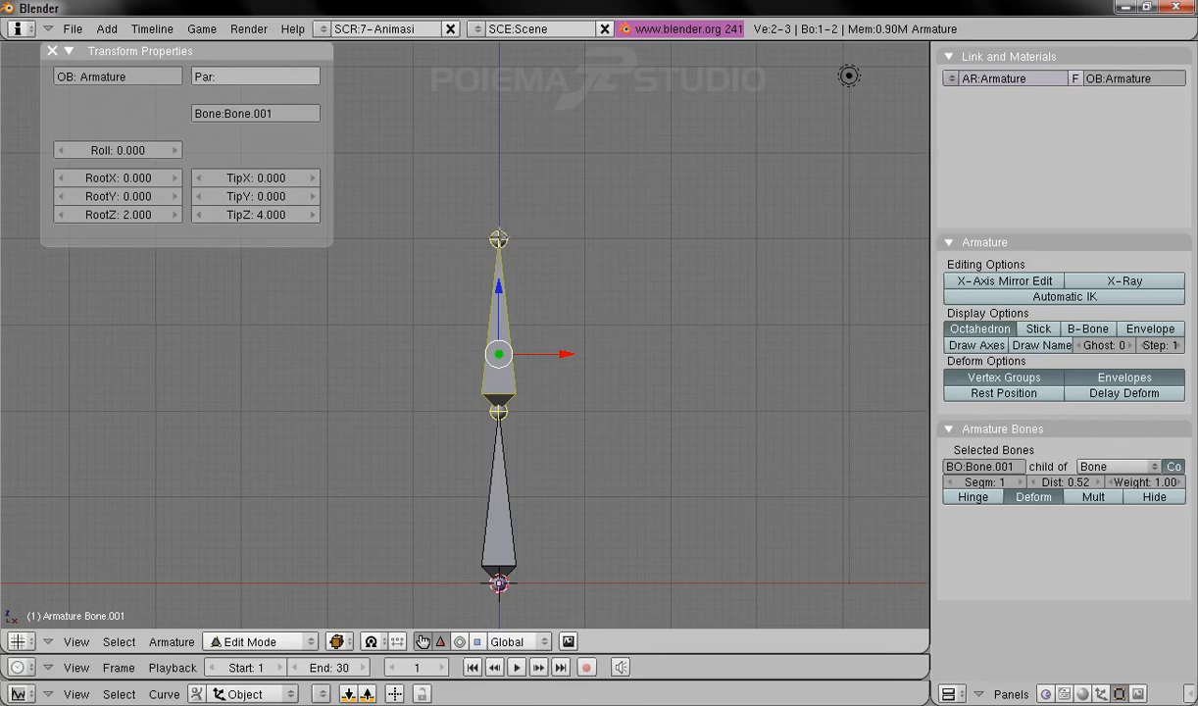
Step: Extrude a third bone from the second bone's tip, ending at about X 0.76, Z 5.71
{"action": "right_click", "coordinate": [498, 239]}
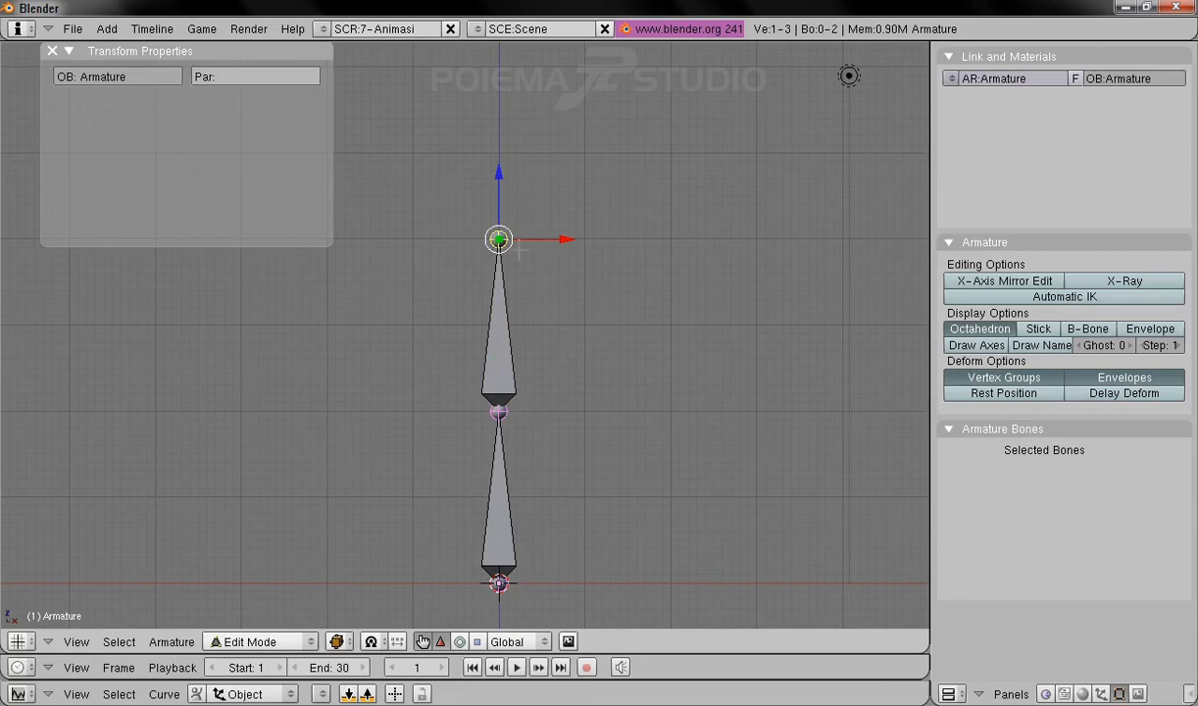
{"action": "middle_click_drag", "start_coordinate": [534, 287], "coordinate": [577, 346]}
{"action": "left_click", "coordinate": [171, 641]}
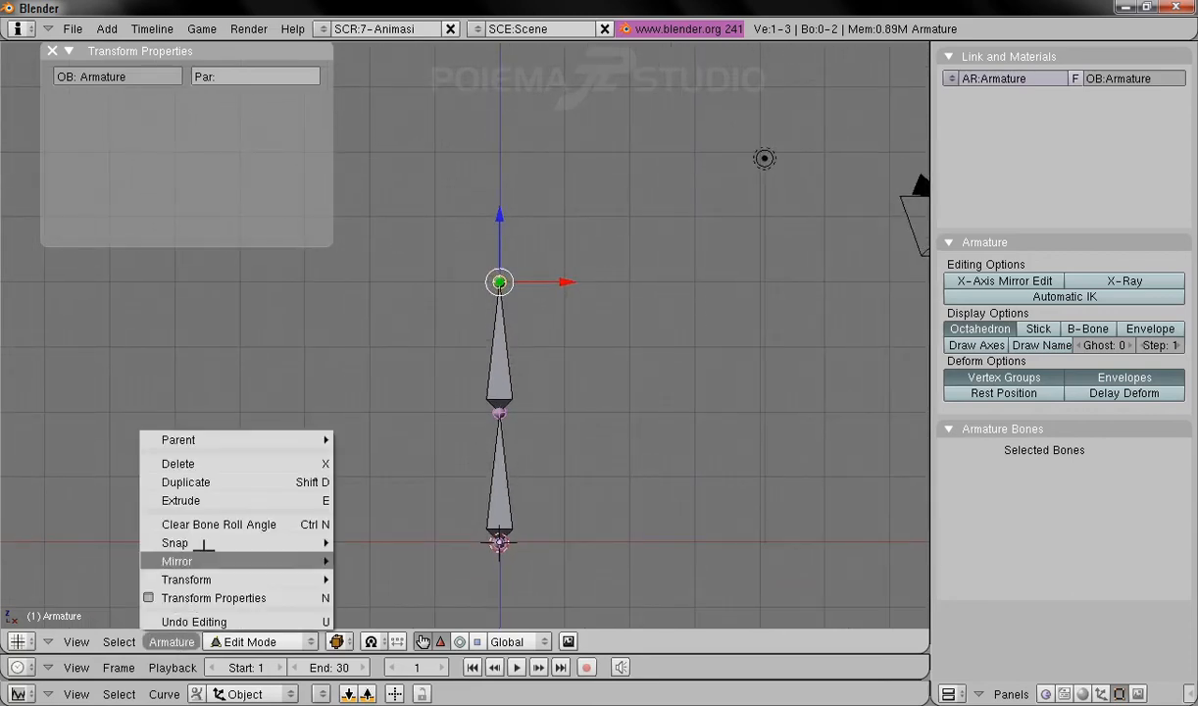
{"action": "left_click", "coordinate": [227, 480]}
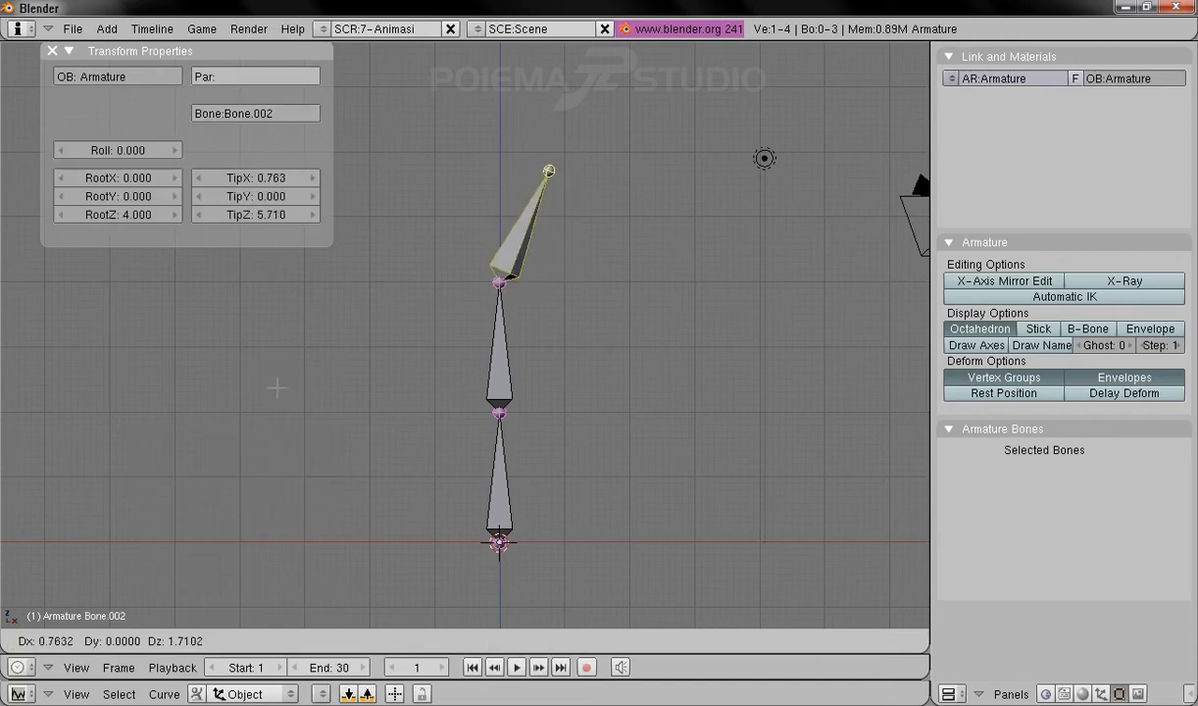
{"action": "left_click", "coordinate": [276, 388]}
Step: Set the third bone's tip to X 0, Y 0, Z 6 to align it vertically with the chain
{"action": "right_click", "coordinate": [515, 232]}
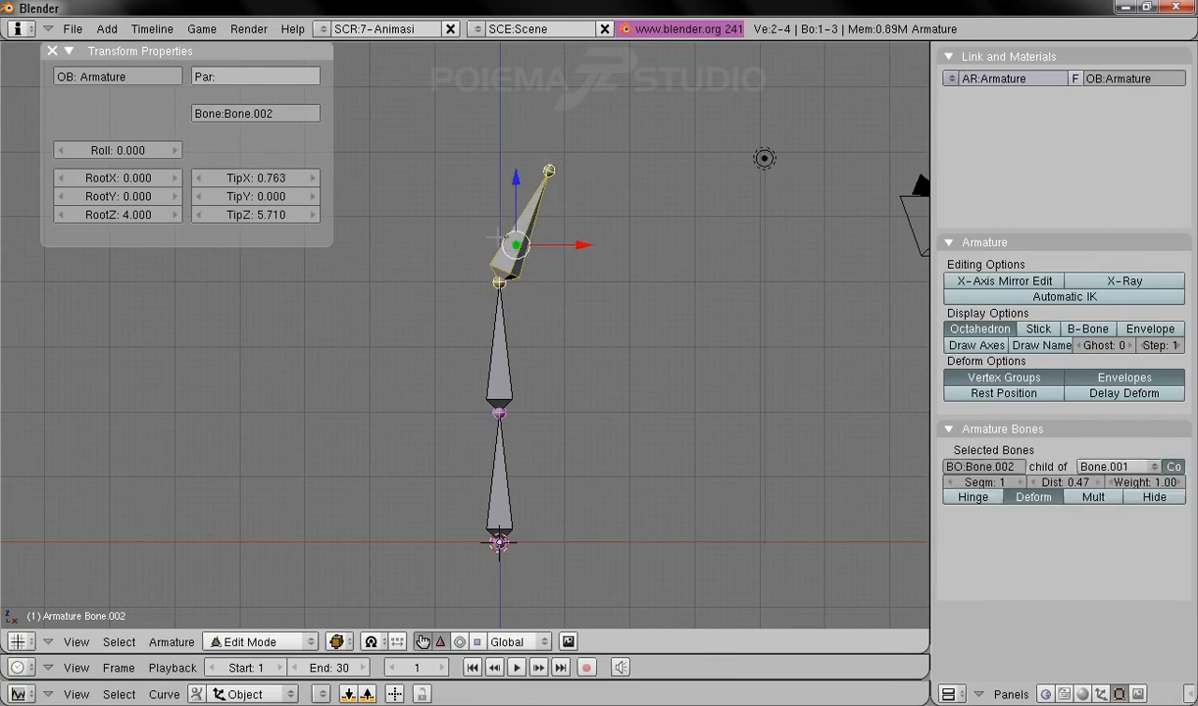
{"action": "left_click", "coordinate": [270, 177]}
{"action": "type", "text": "0"}
{"action": "key", "text": "Tab"}
{"action": "type", "text": "0"}
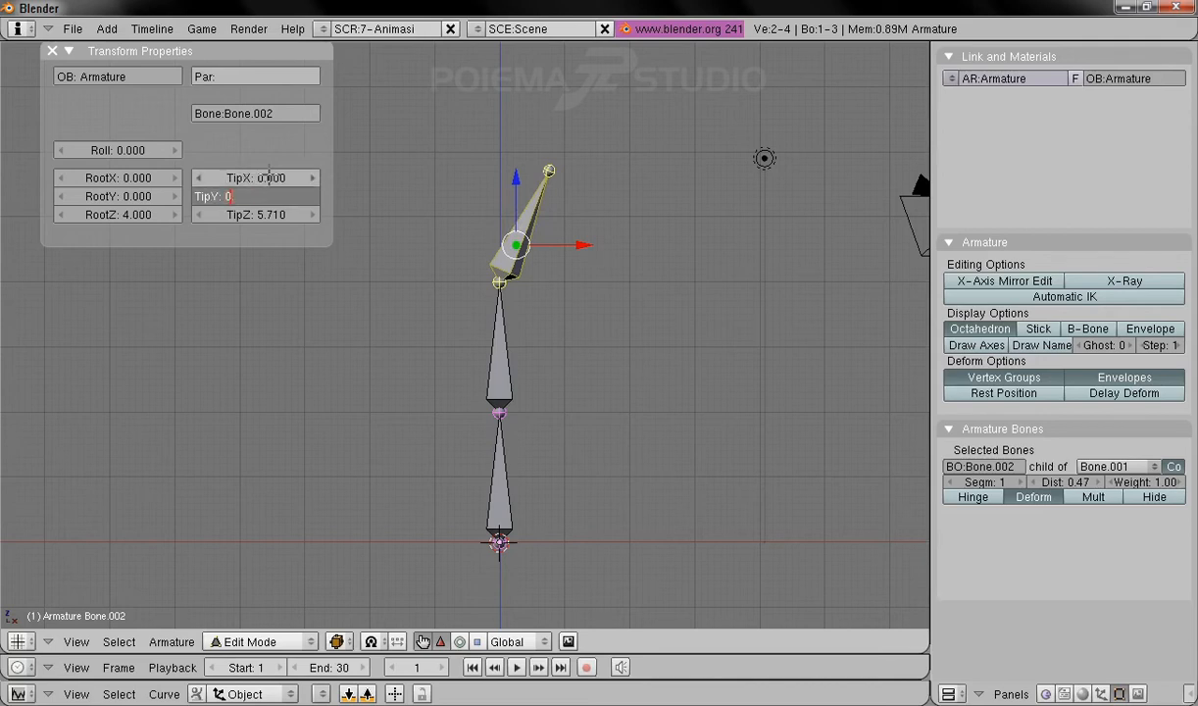
{"action": "key", "text": "Tab"}
{"action": "type", "text": "6"}
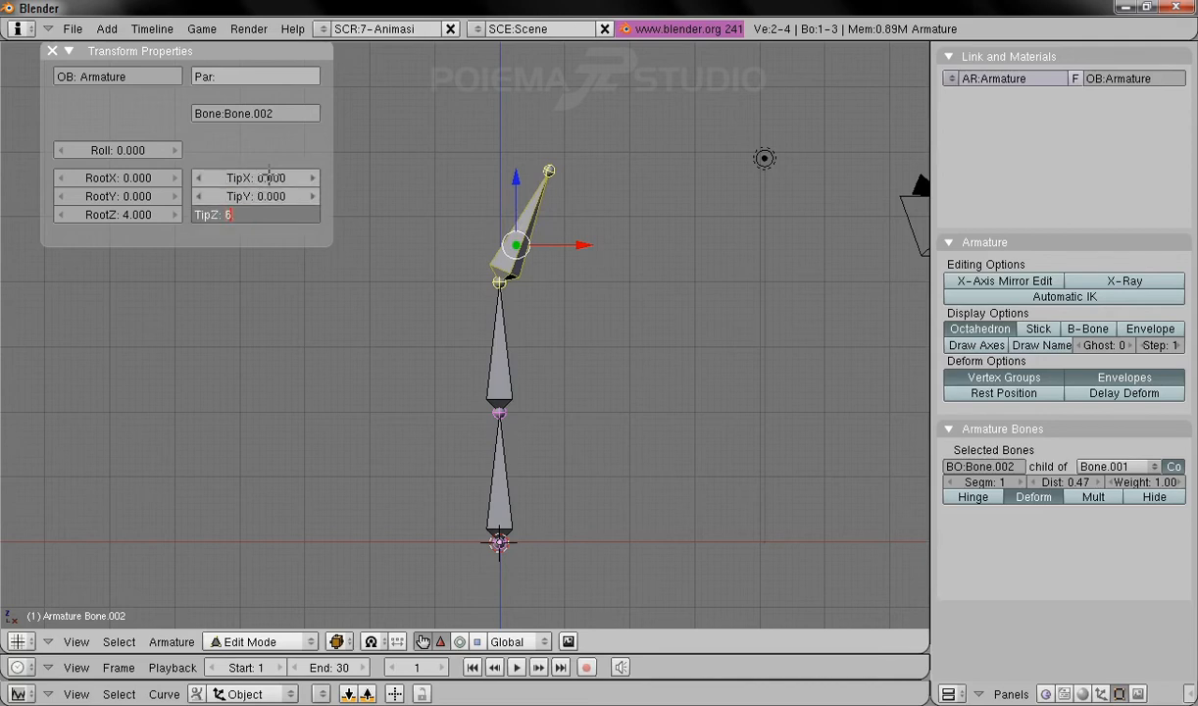
{"action": "key", "text": "Return"}
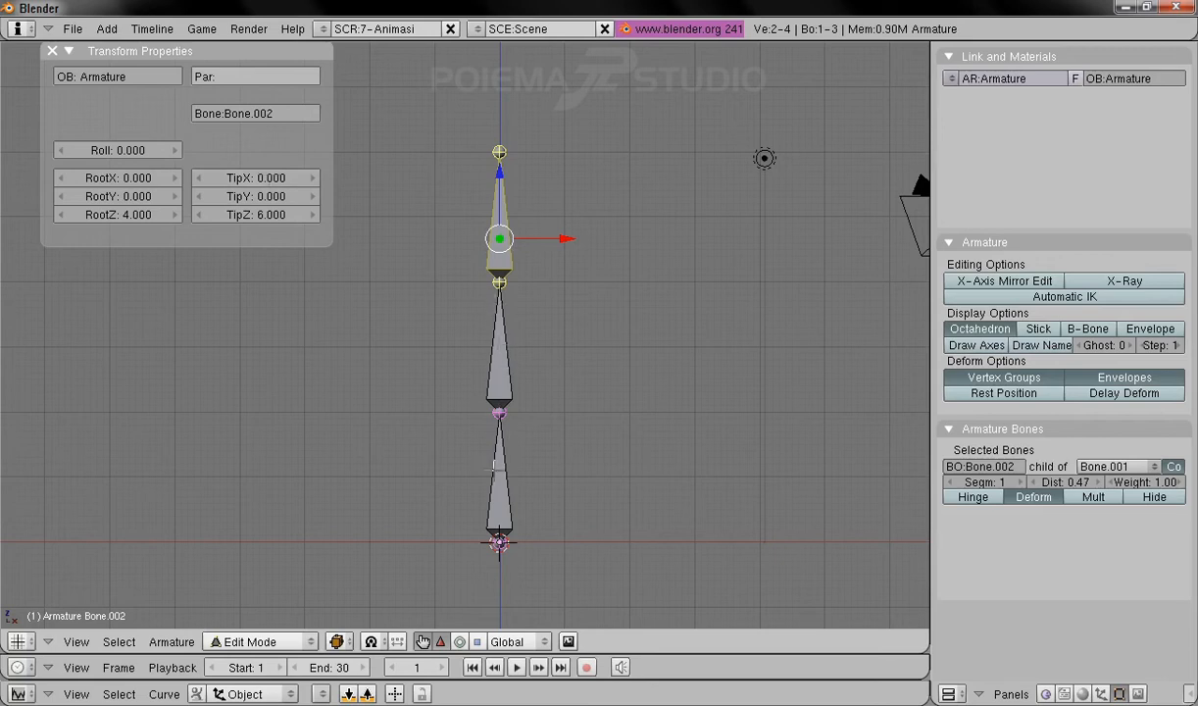
Step: Rename the lowest bone of the chain as bawah
{"action": "right_click", "coordinate": [499, 488]}
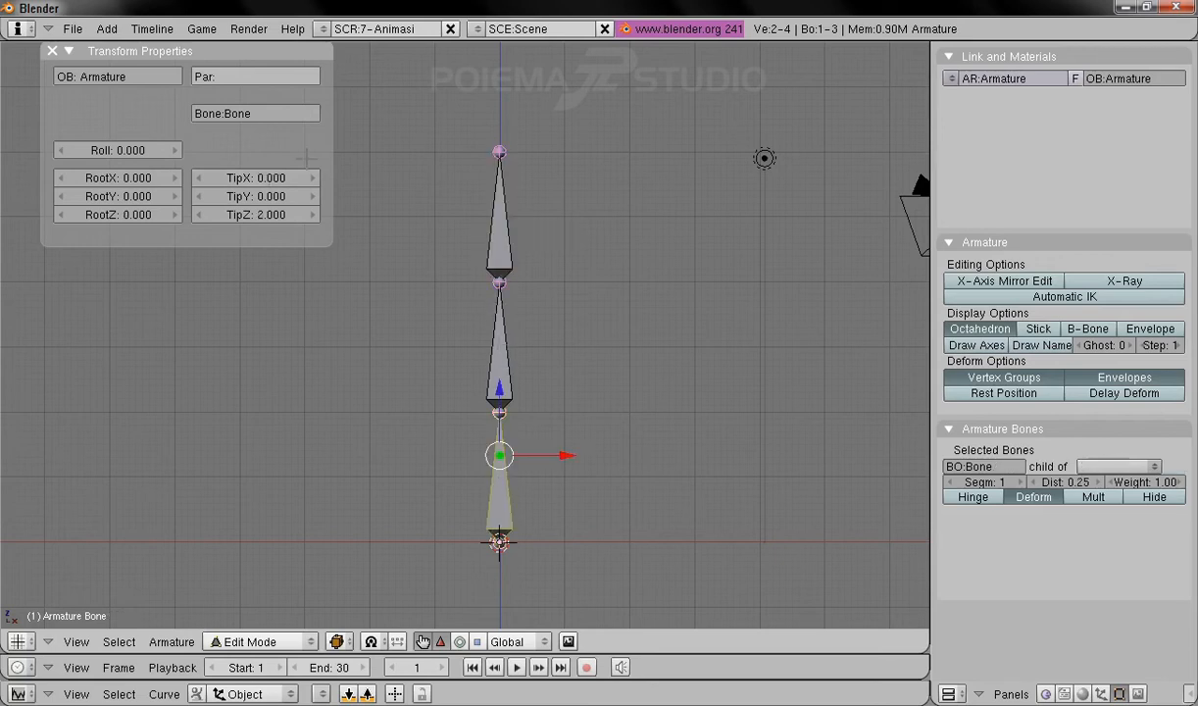
{"action": "left_click", "coordinate": [276, 114]}
{"action": "type", "text": "bawah"}
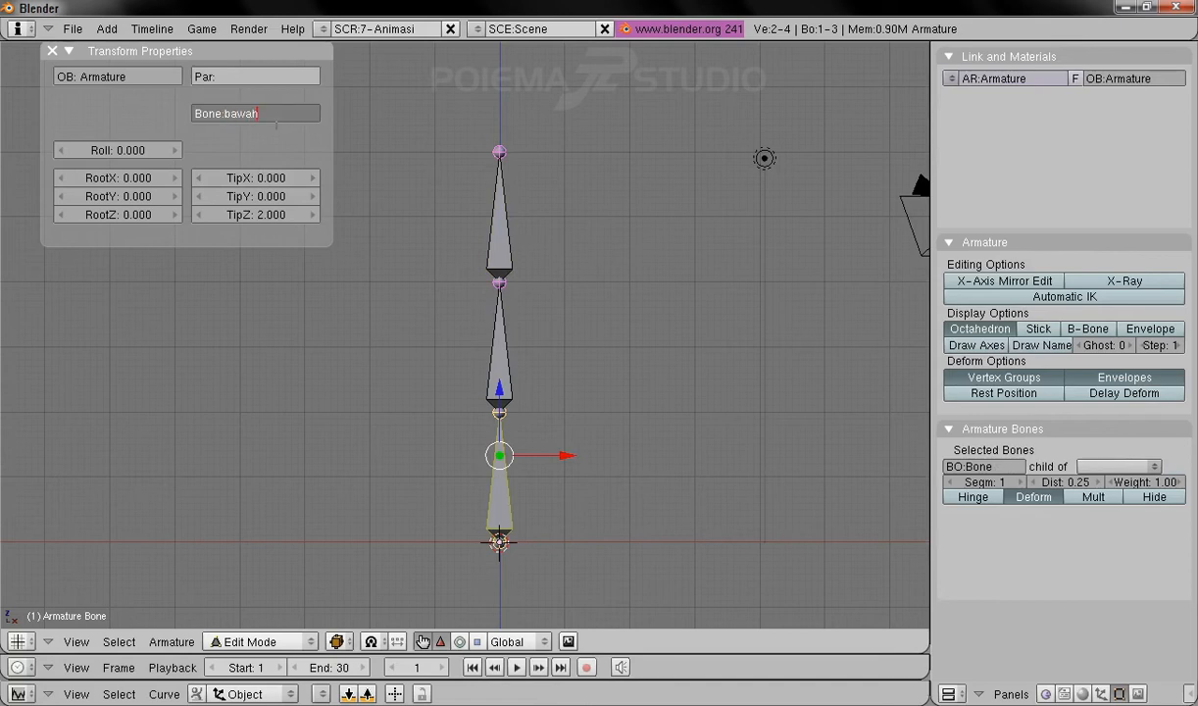
{"action": "key", "text": "Return"}
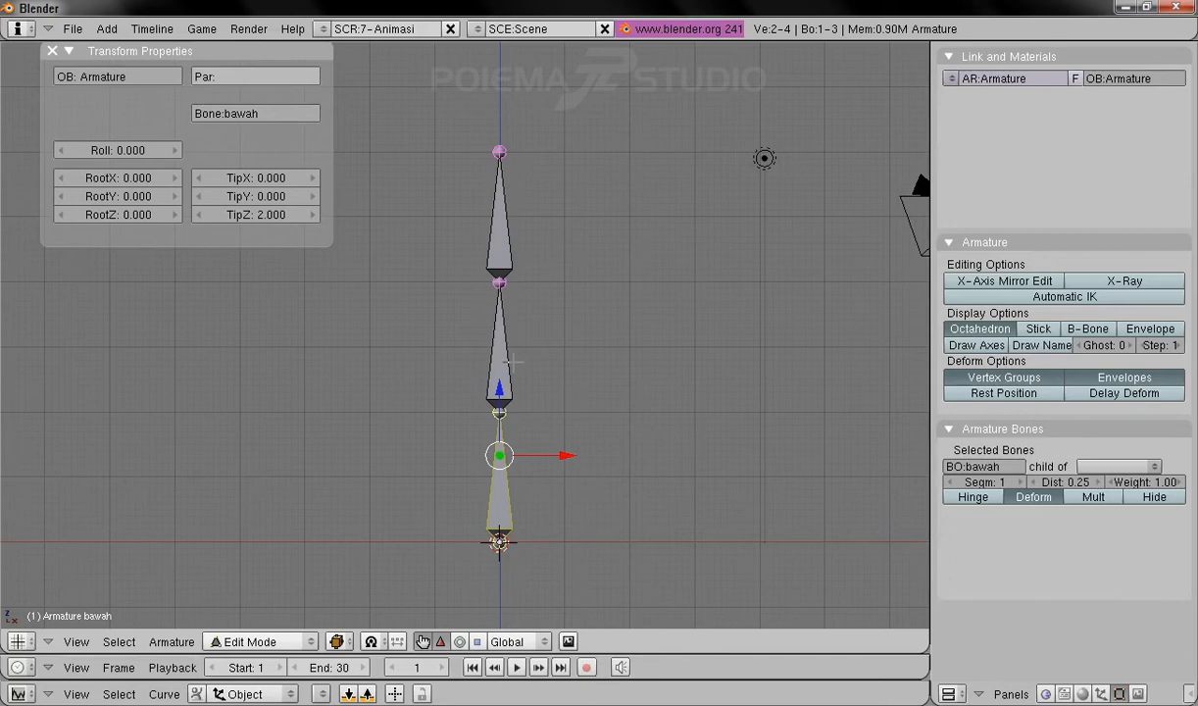
Step: Rename the middle bone of the chain as tengah
{"action": "right_click", "coordinate": [491, 347]}
{"action": "left_click", "coordinate": [282, 113]}
{"action": "type", "text": "tengah"}
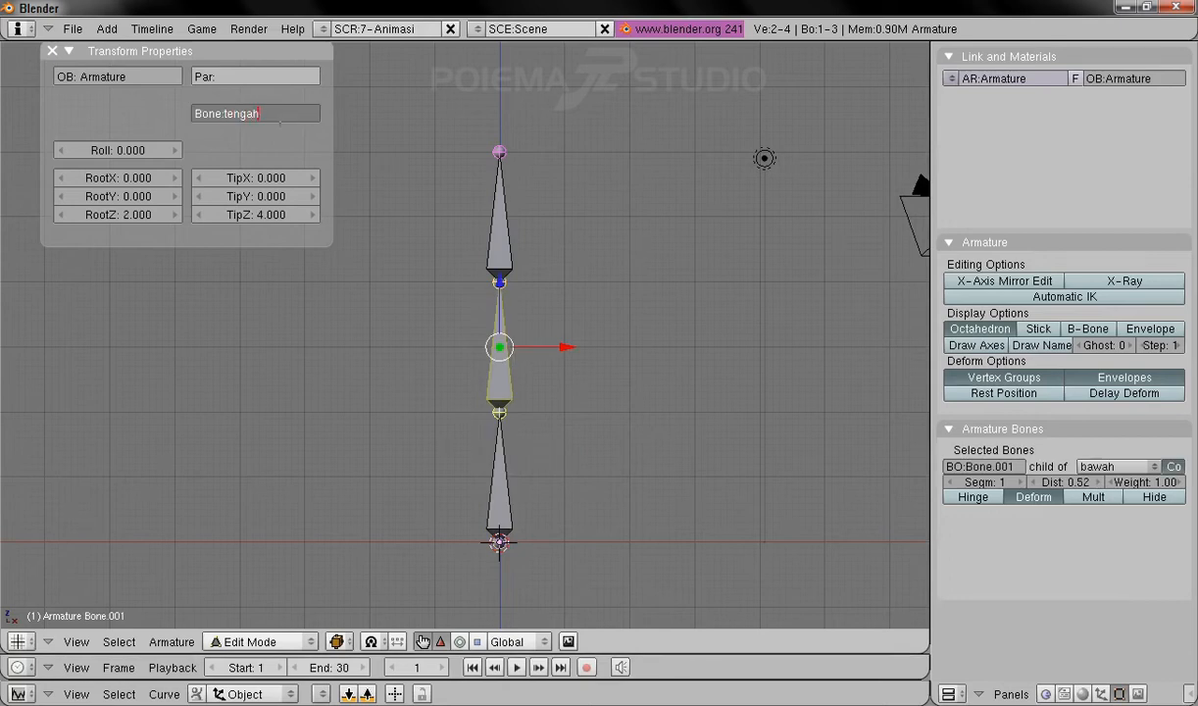
{"action": "key", "text": "Return"}
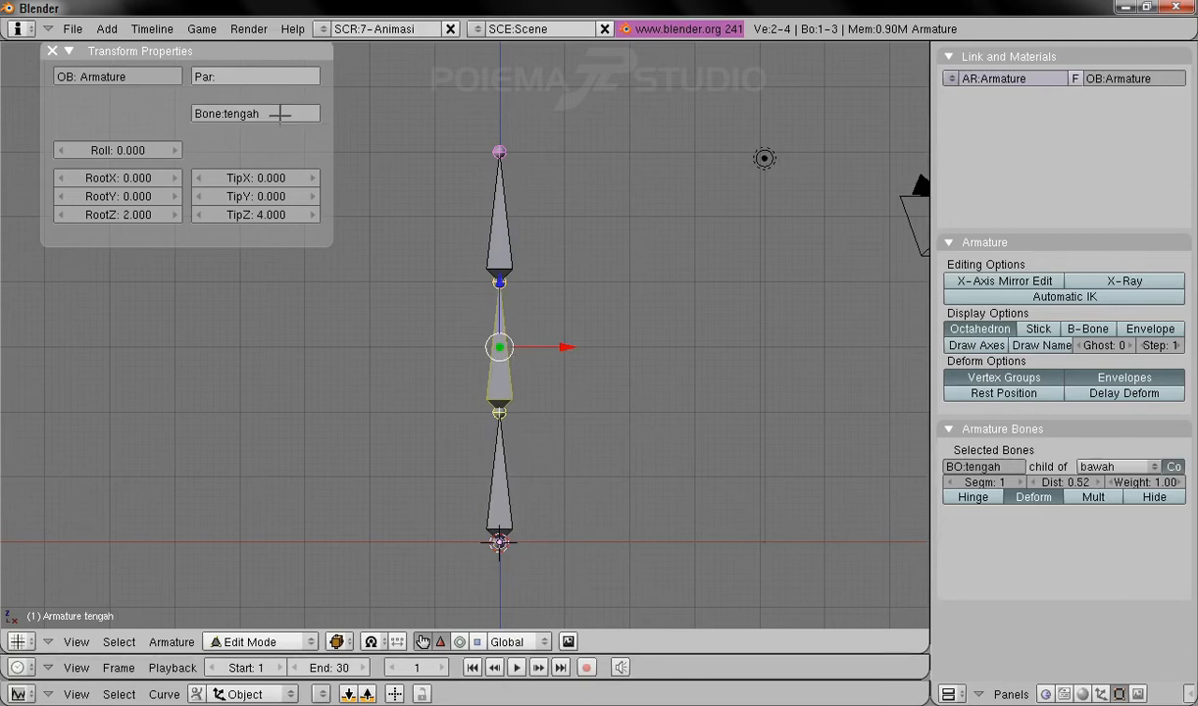
Step: Rename the uppermost bone of the chain as atas
{"action": "right_click", "coordinate": [500, 226]}
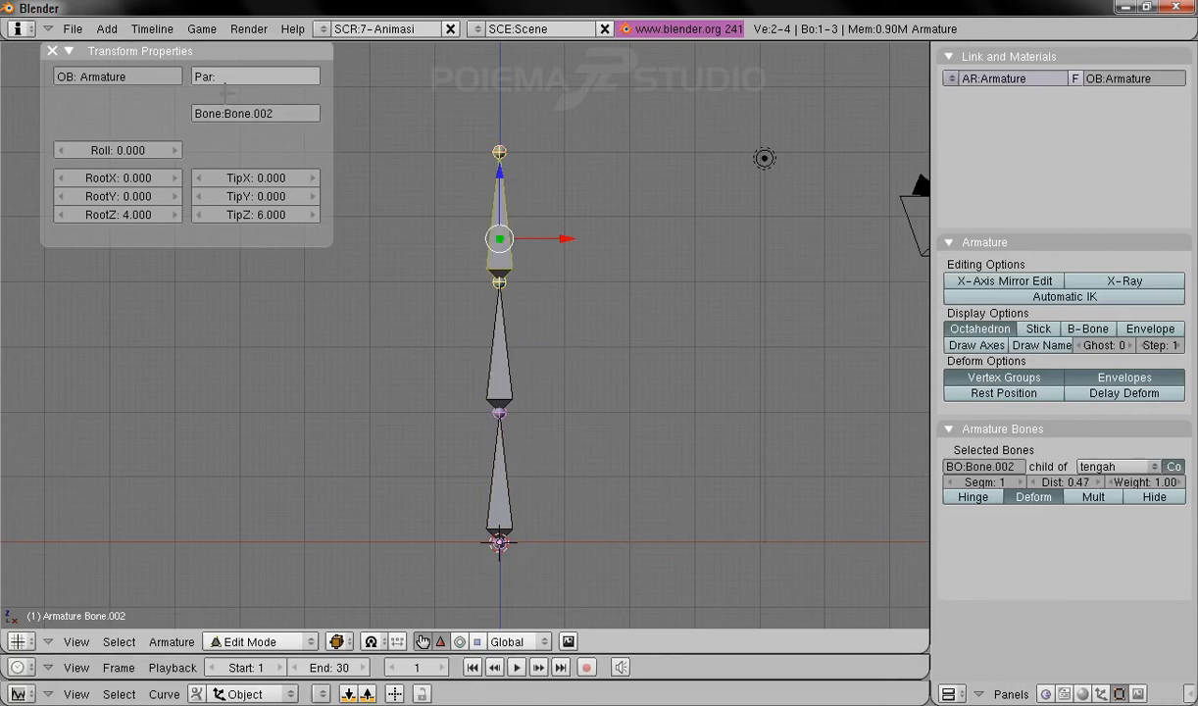
{"action": "left_click", "coordinate": [260, 114]}
{"action": "type", "text": "atas"}
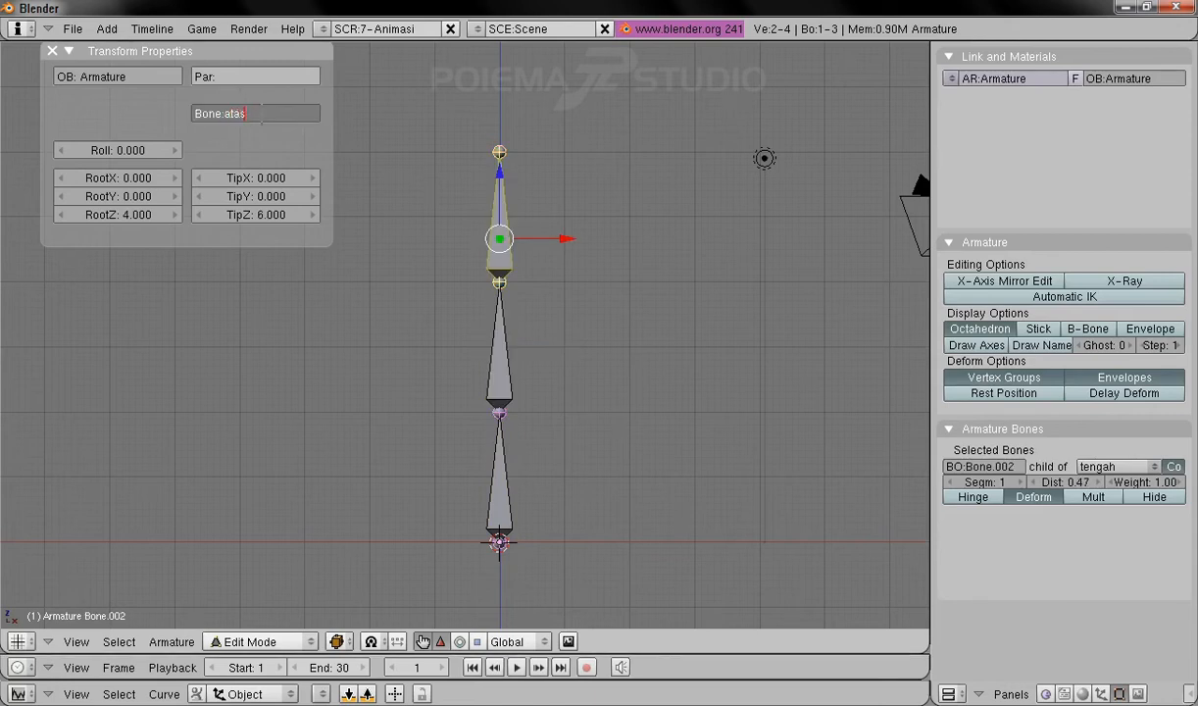
{"action": "key", "text": "Return"}
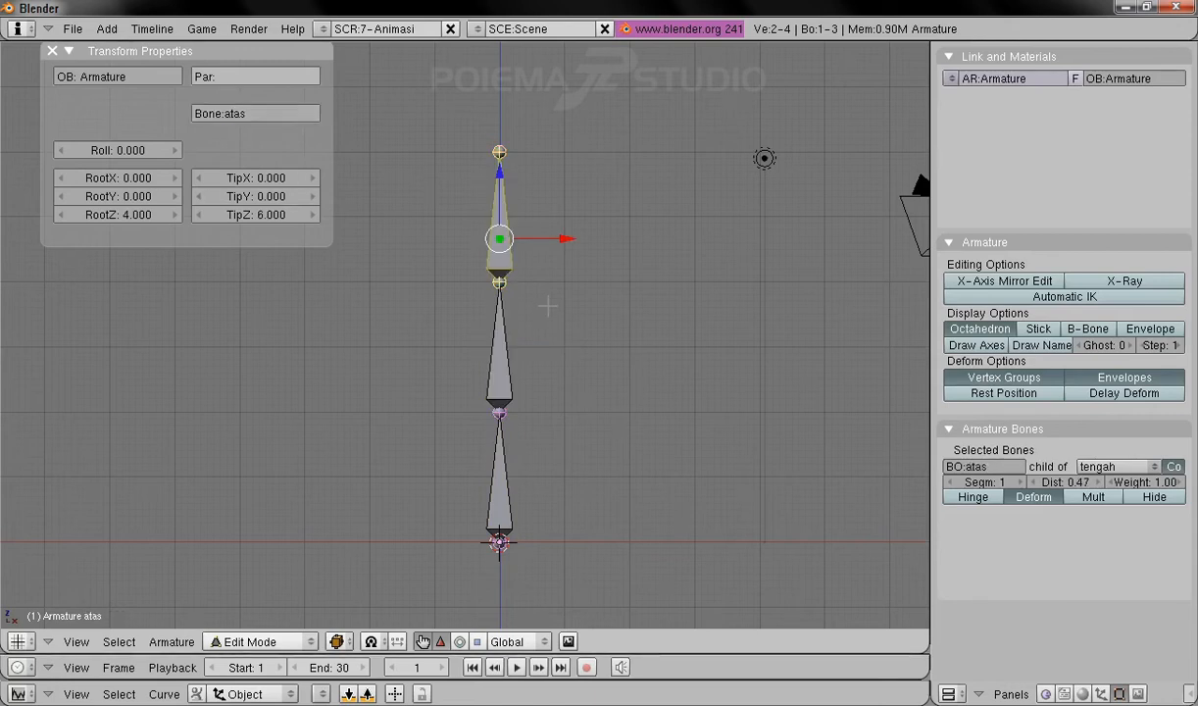
Step: Switch the armature to Pose Mode and add a Copy Rotation constraint to the middle bone, tengah
{"action": "middle_click_drag", "start_coordinate": [606, 357], "coordinate": [589, 358], "text": "shift"}
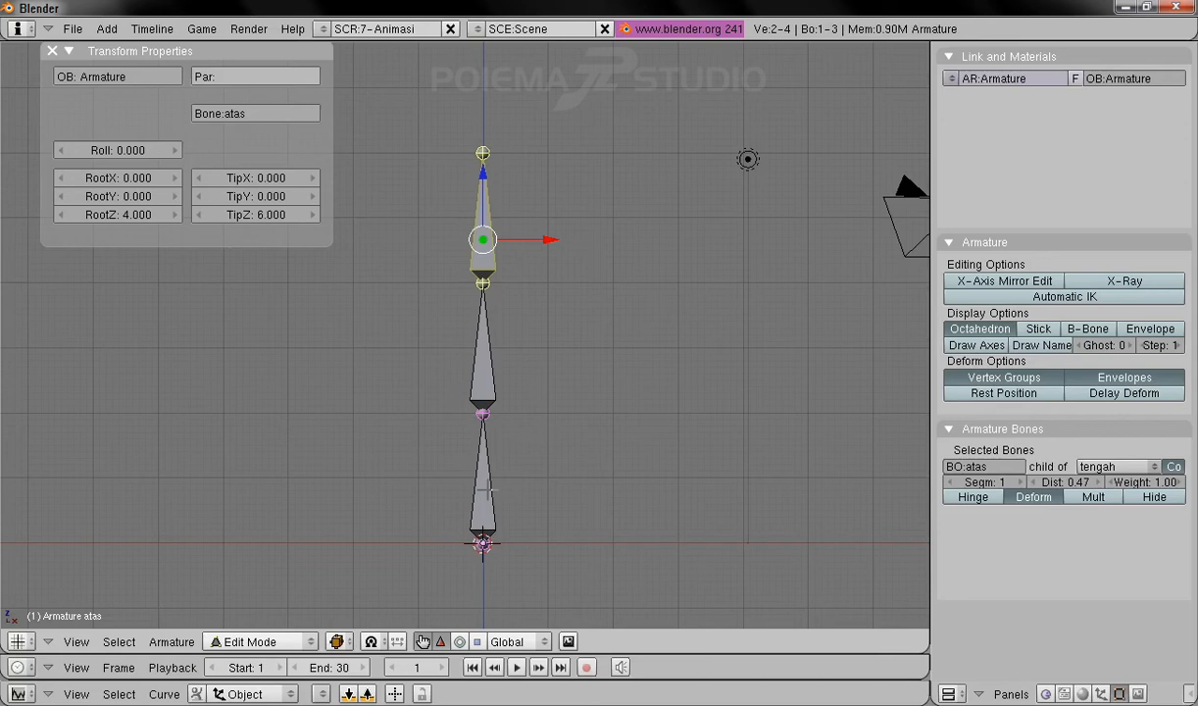
{"action": "left_click", "coordinate": [277, 643]}
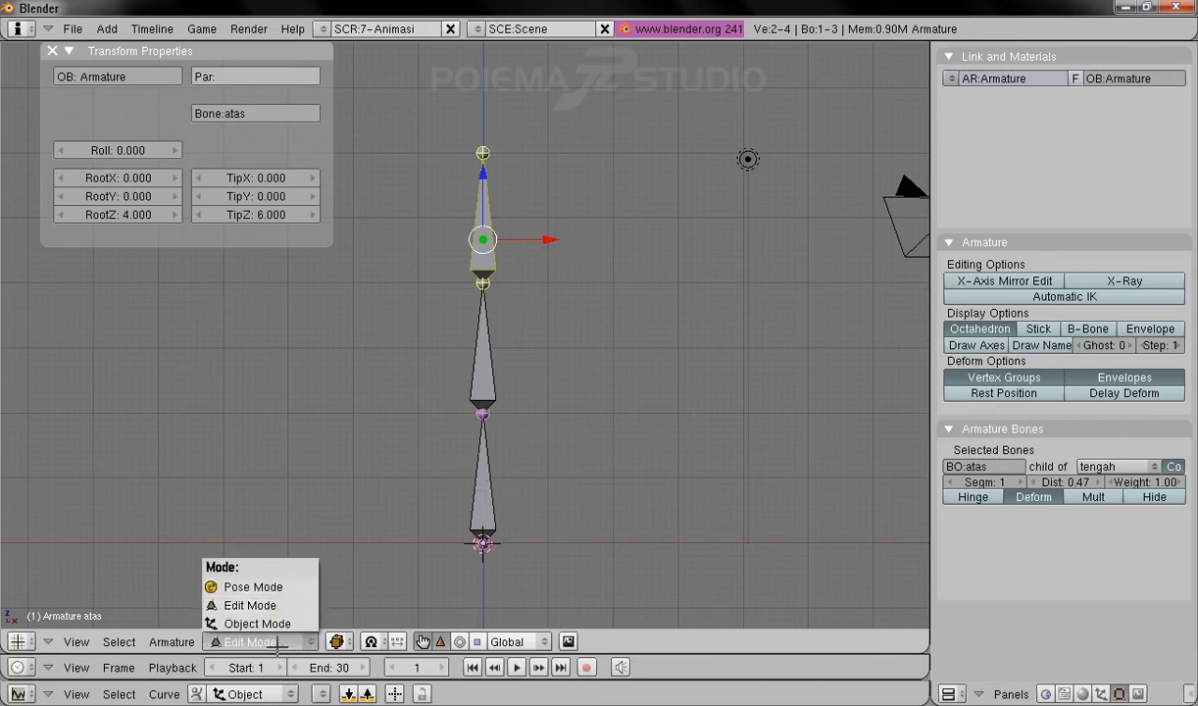
{"action": "left_click", "coordinate": [274, 586]}
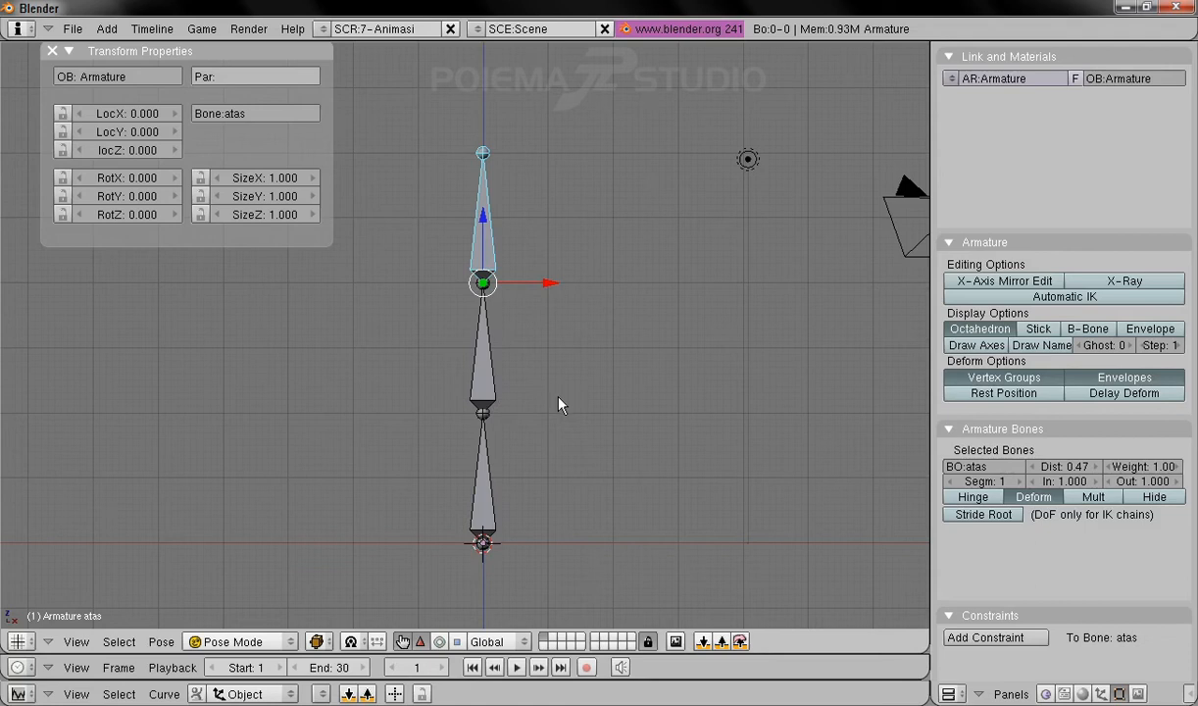
{"action": "right_click", "coordinate": [491, 378]}
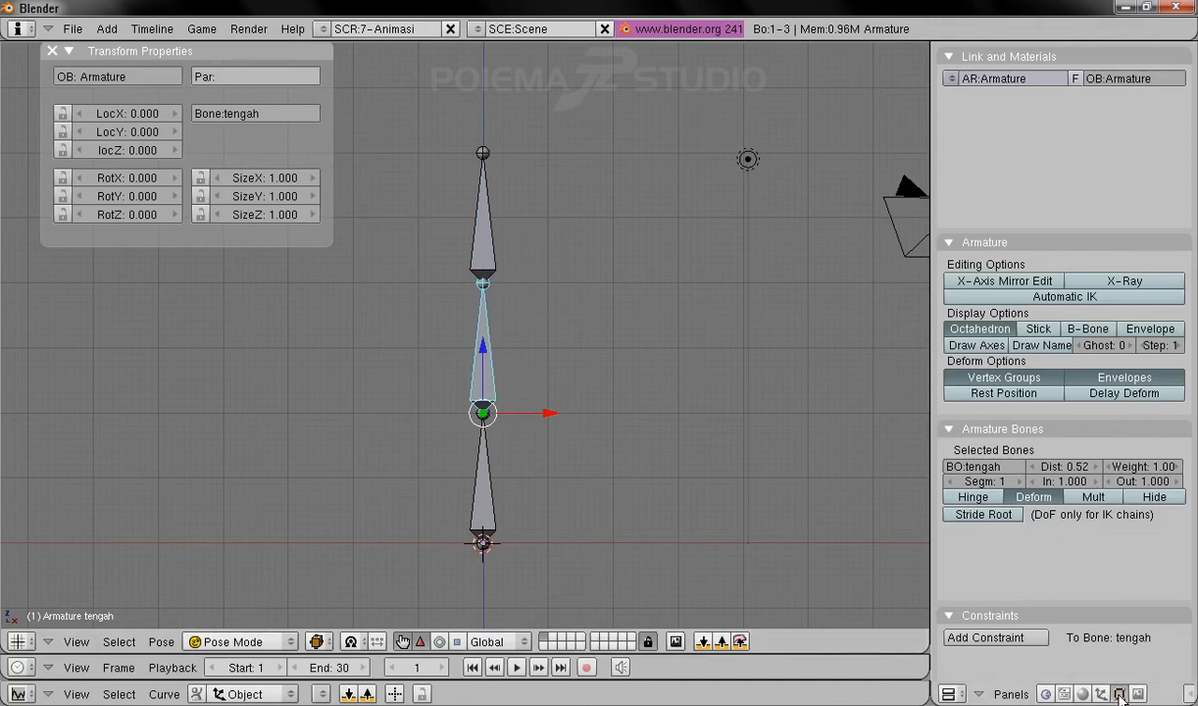
{"action": "left_click", "coordinate": [948, 57]}
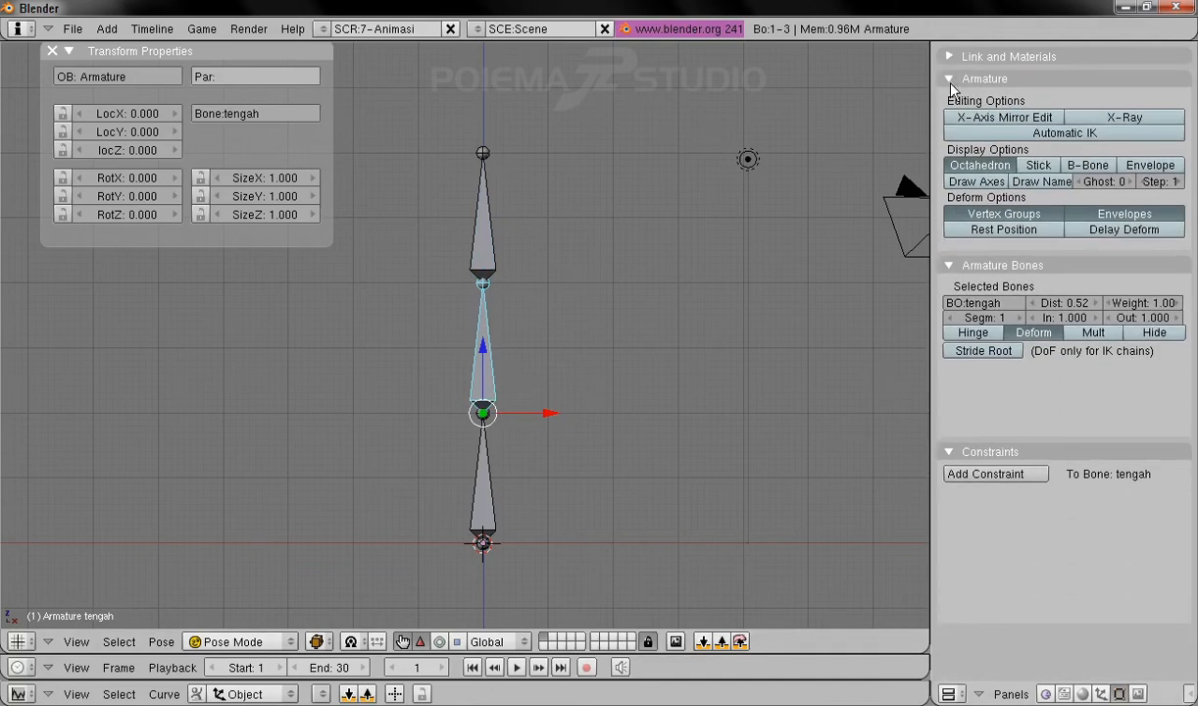
{"action": "left_click", "coordinate": [949, 79]}
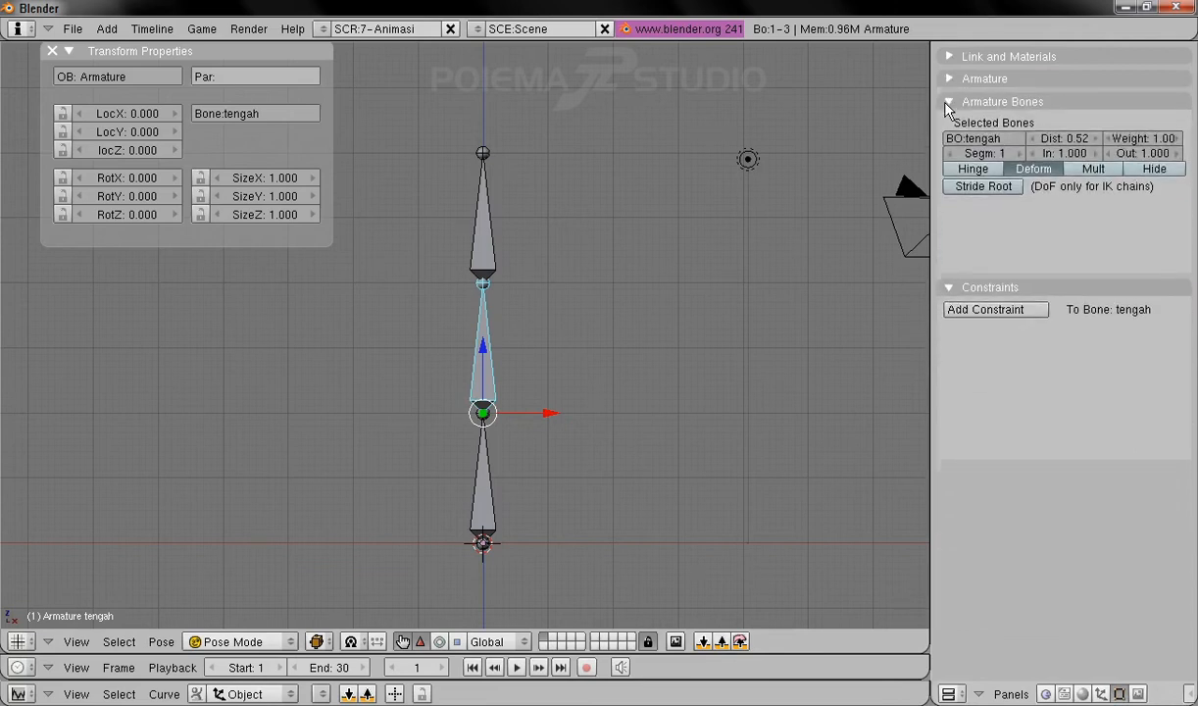
{"action": "left_click", "coordinate": [949, 116]}
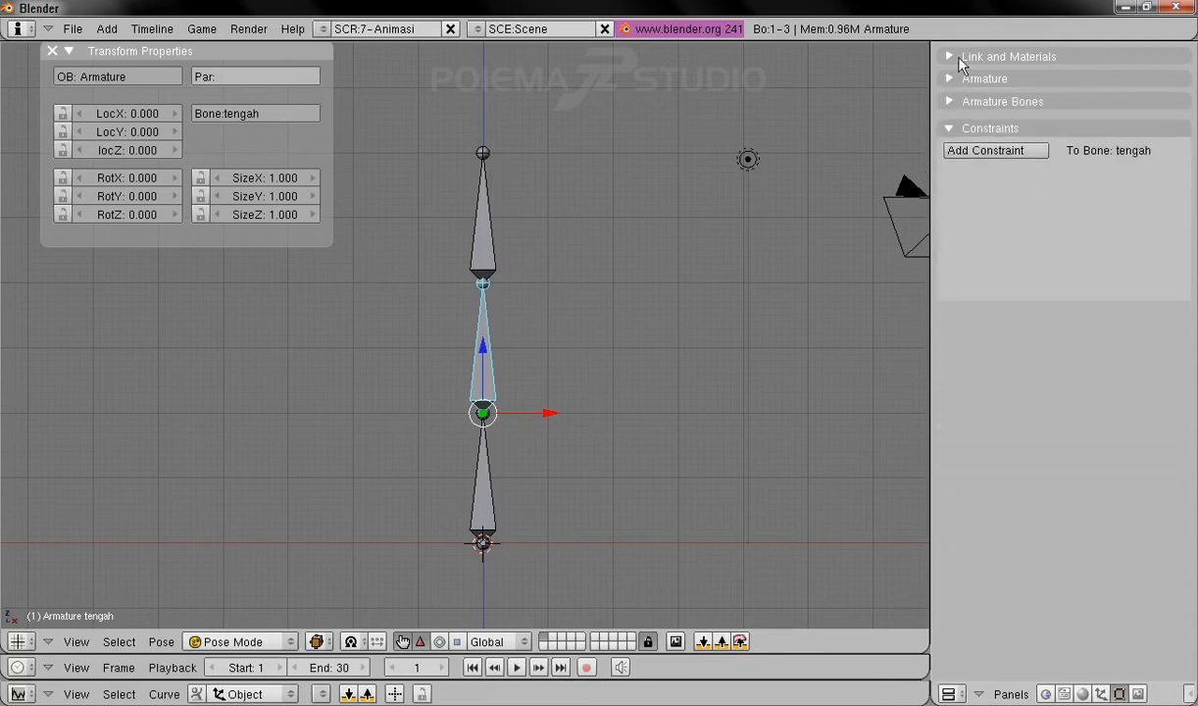
{"action": "left_click", "coordinate": [1005, 155]}
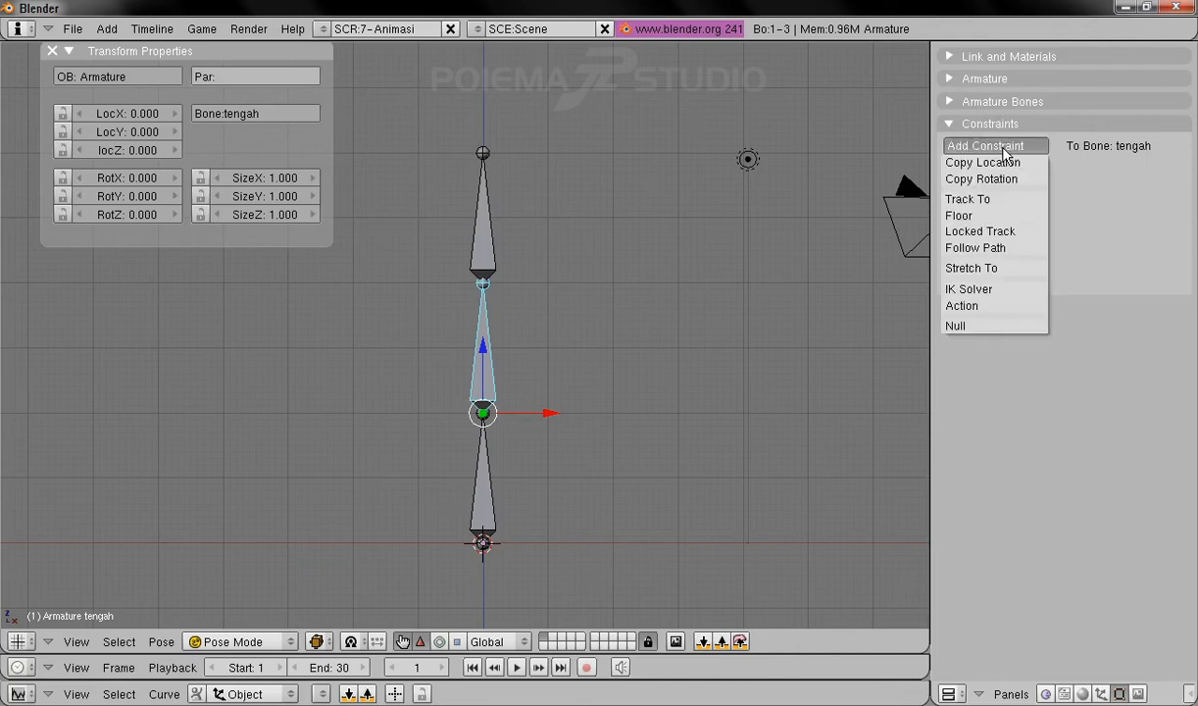
{"action": "left_click", "coordinate": [1012, 182]}
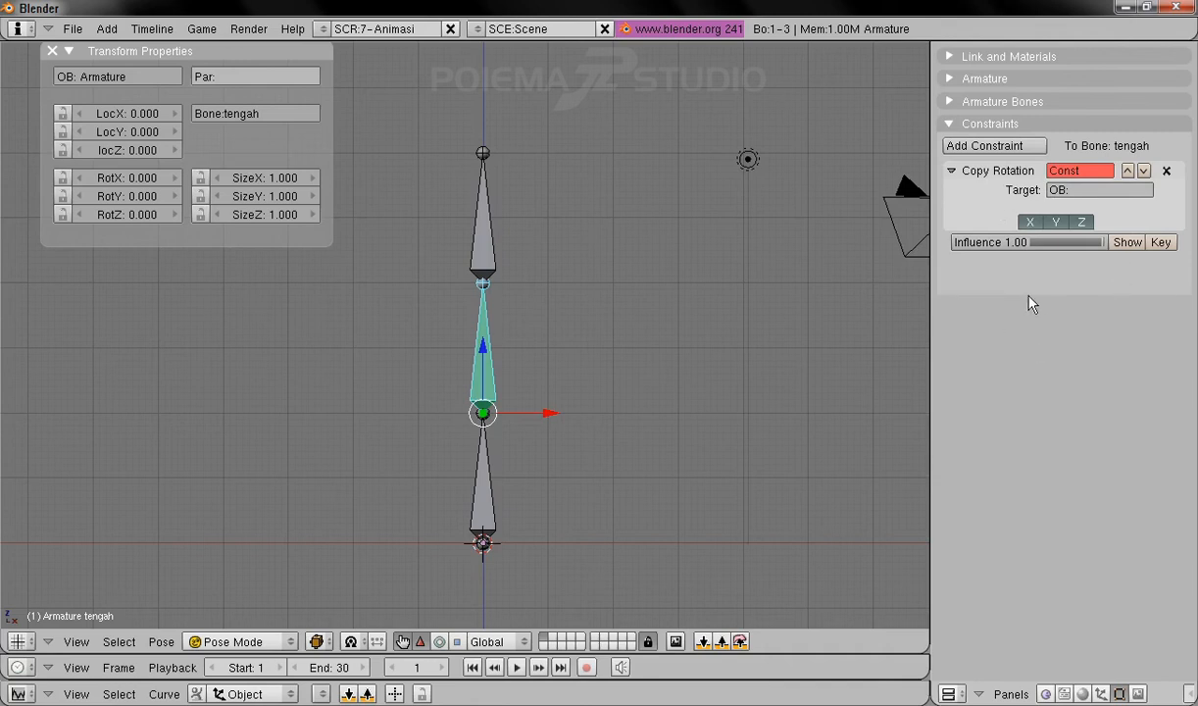
Step: Set the Copy Rotation constraint's target object to Armature and its target bone to bawah
{"action": "left_click", "coordinate": [1111, 195]}
{"action": "type", "text": "Armature"}
{"action": "key", "text": "Return"}
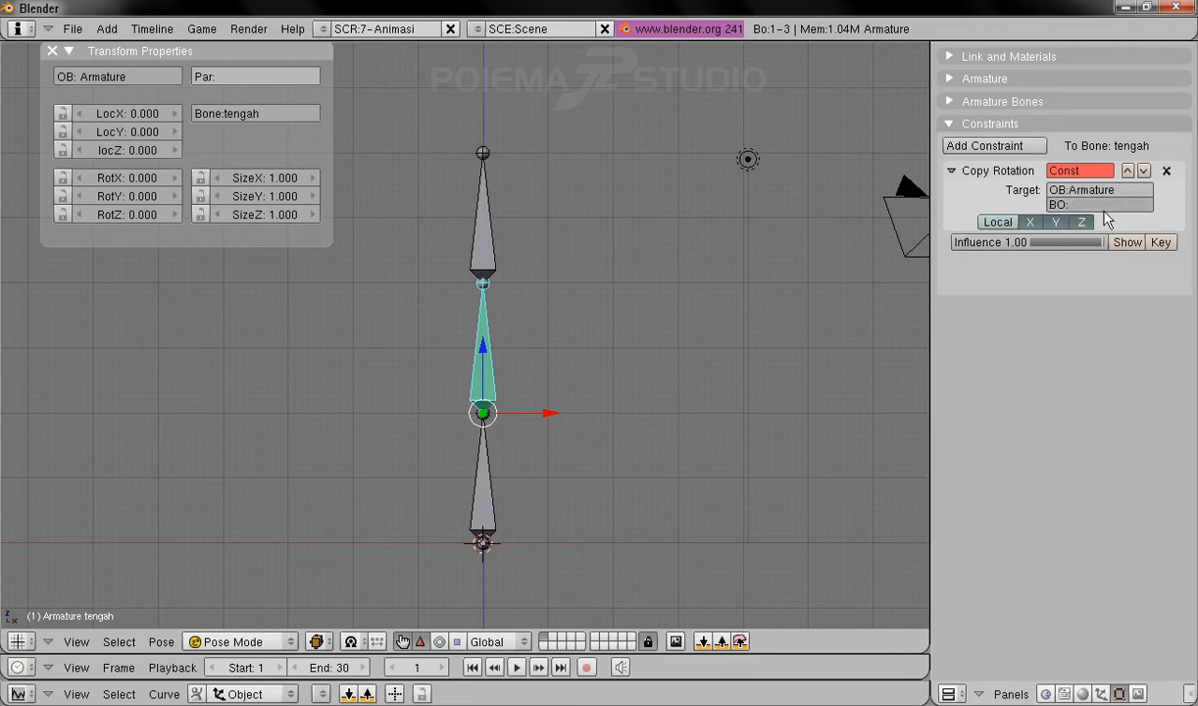
{"action": "right_click", "coordinate": [473, 502]}
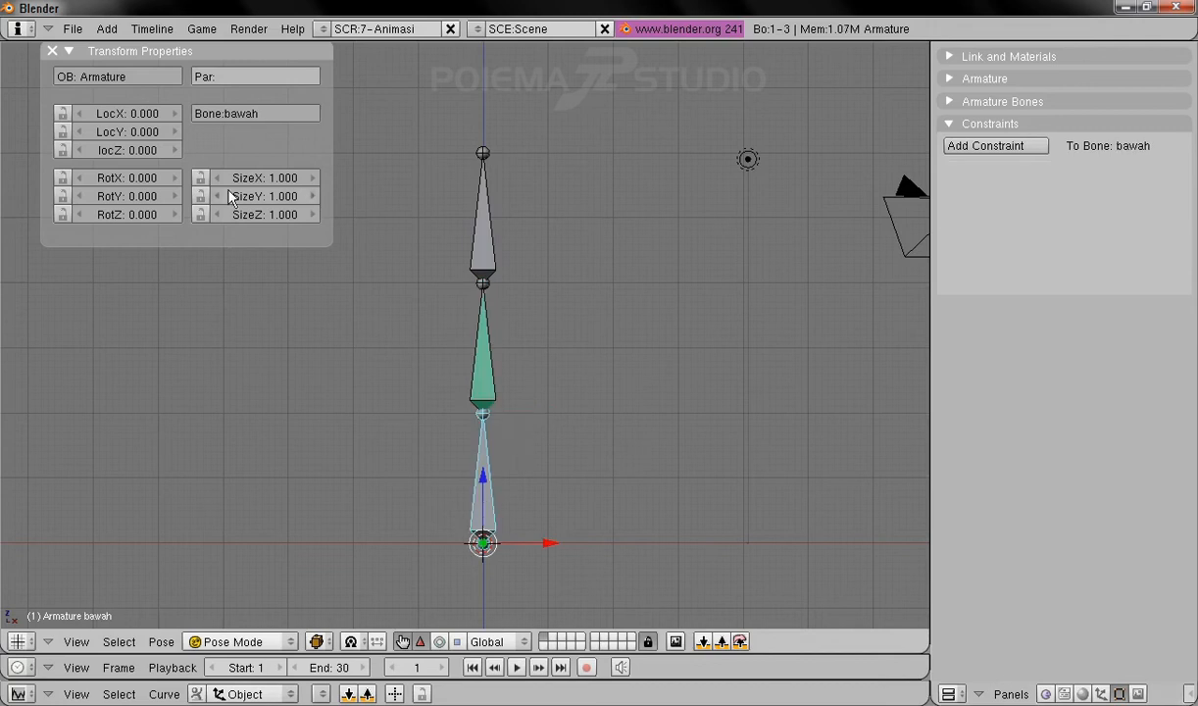
{"action": "right_click", "coordinate": [486, 363]}
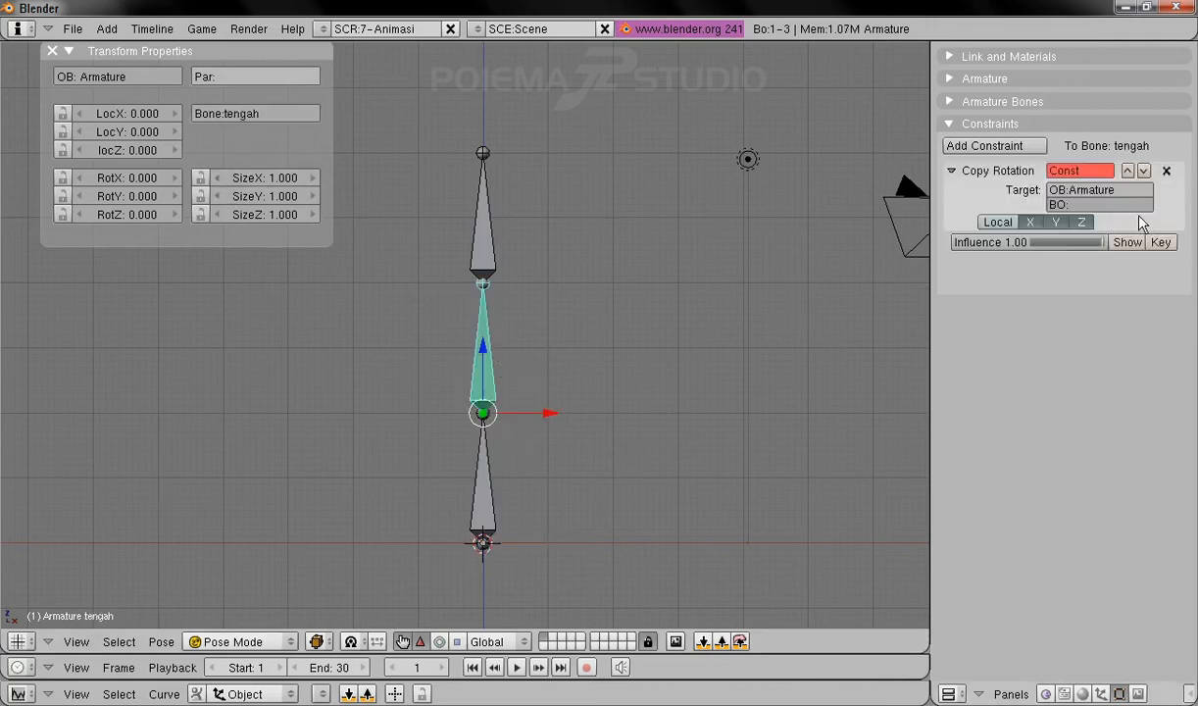
{"action": "left_click", "coordinate": [1105, 207]}
{"action": "type", "text": "bawah"}
{"action": "key", "text": "Return"}
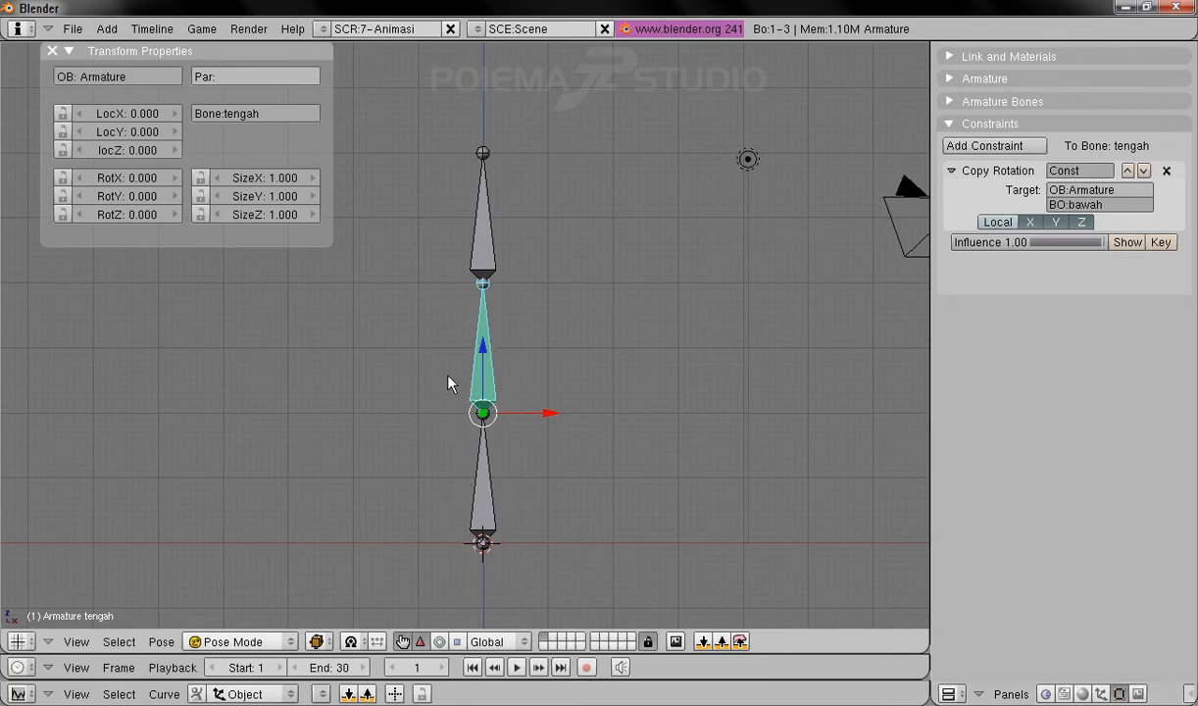
{"action": "left_click", "coordinate": [998, 223]}
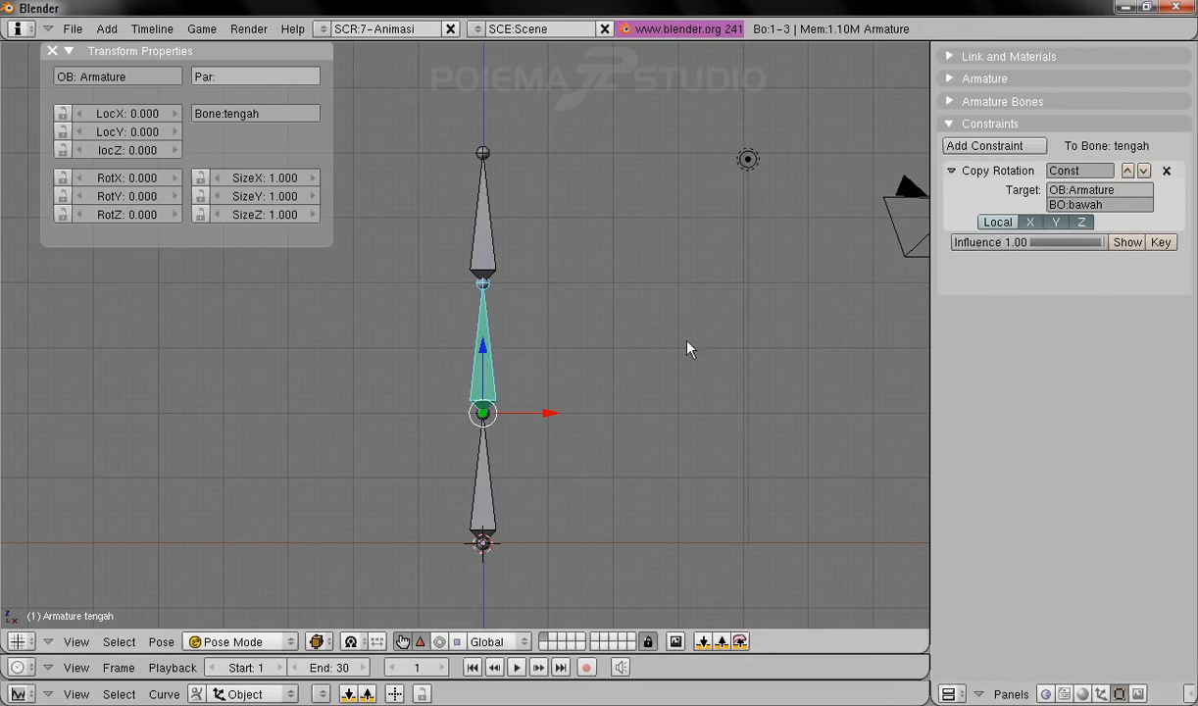
Step: Using the rotate manipulator, try rotating bone bawah to test the constraint, cancel the rotation, and reselect bone tengah
{"action": "right_click", "coordinate": [492, 488]}
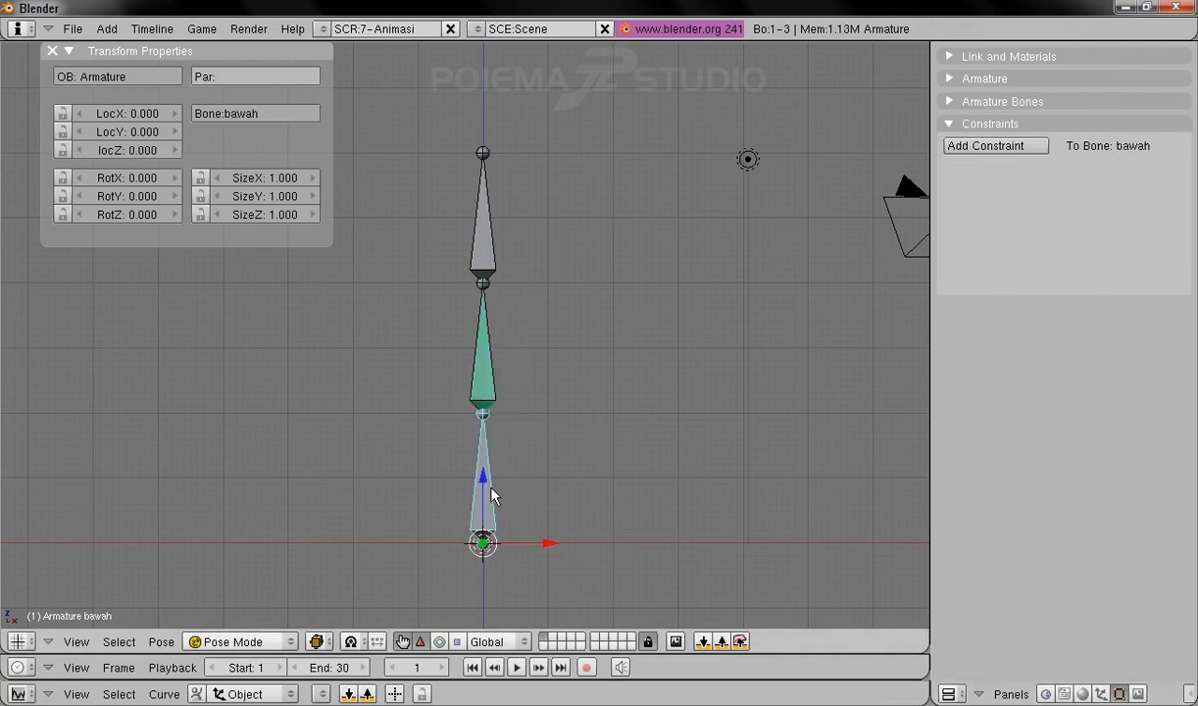
{"action": "left_click", "coordinate": [440, 642]}
{"action": "left_click_drag", "start_coordinate": [537, 487], "coordinate": [548, 451]}
{"action": "key", "text": "Escape"}
{"action": "right_click", "coordinate": [485, 384]}
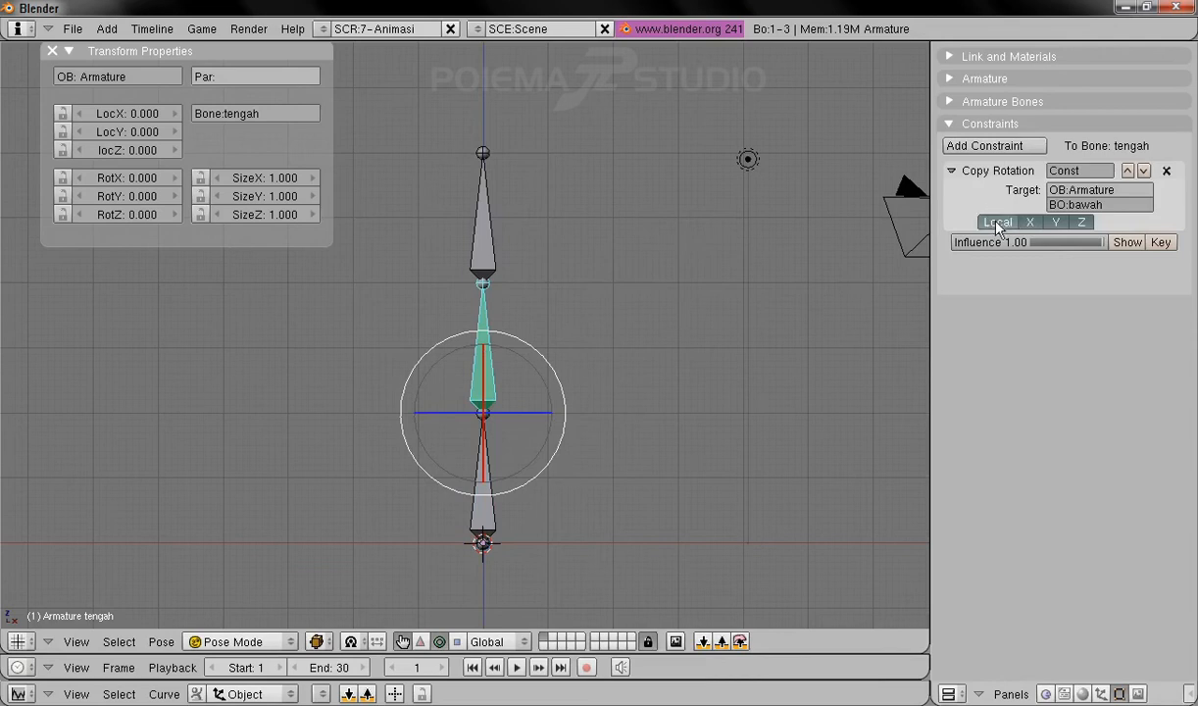
Step: Rotate bone bawah in several directions to test the constraint on tengah, and clear its rotation
{"action": "right_click", "coordinate": [472, 516]}
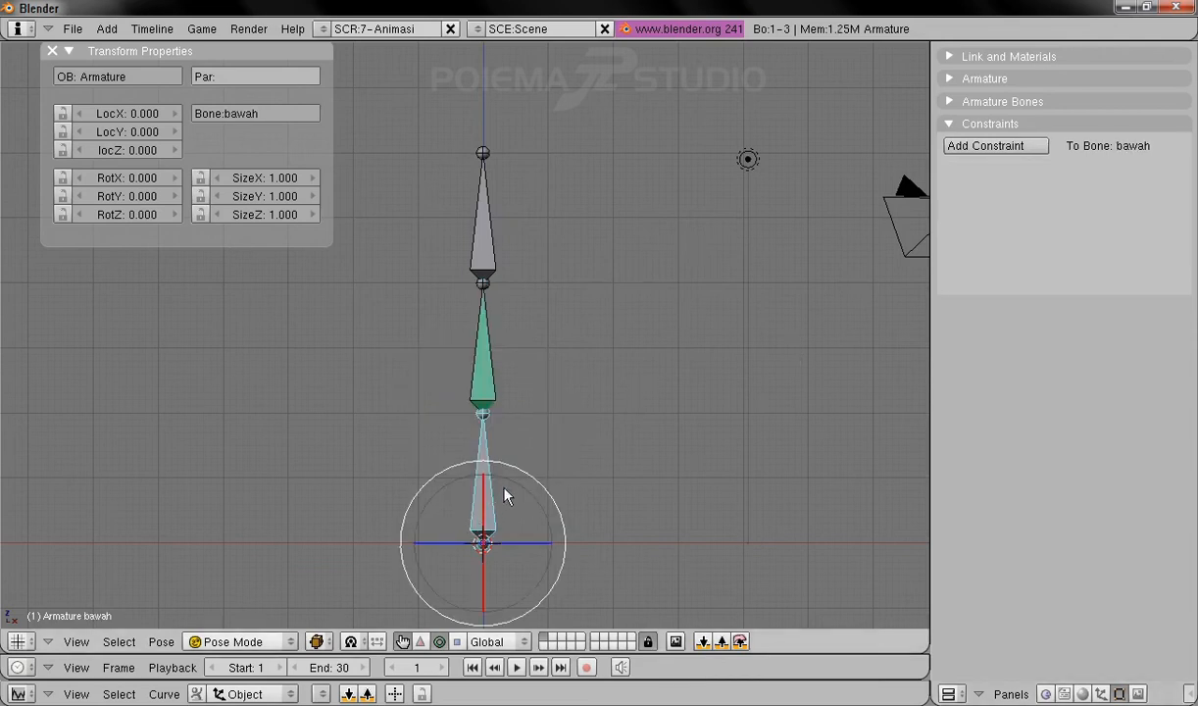
{"action": "key", "text": "r"}
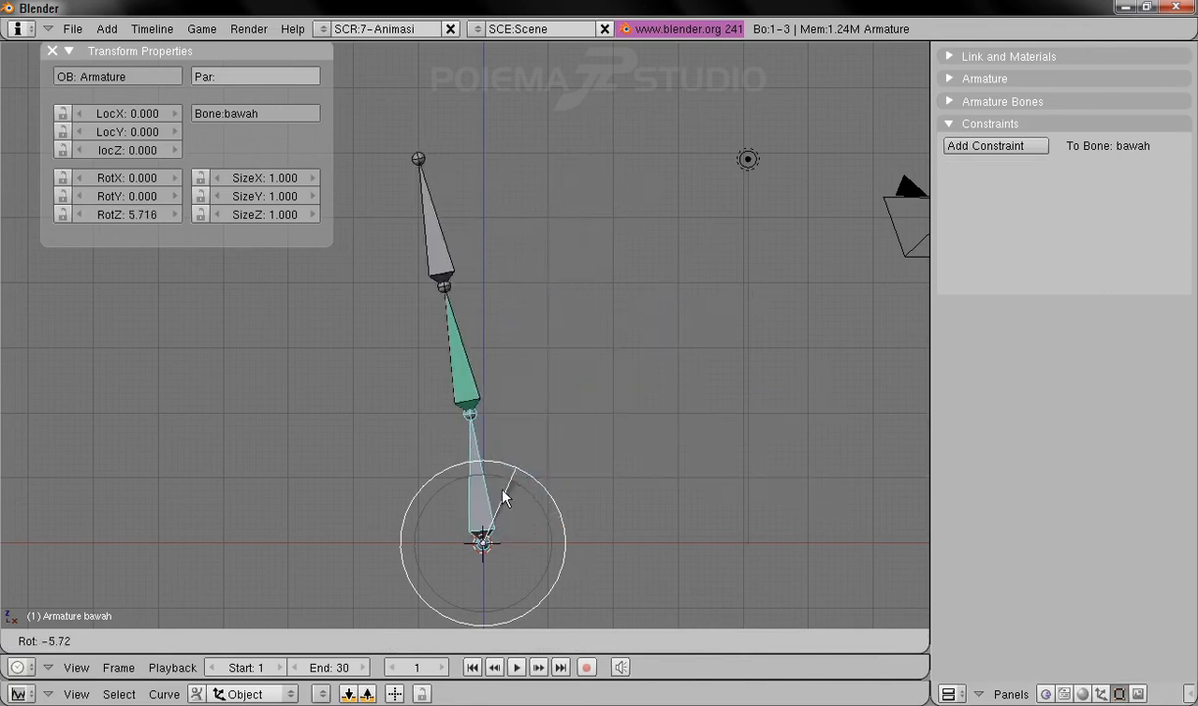
{"action": "left_click", "coordinate": [551, 545]}
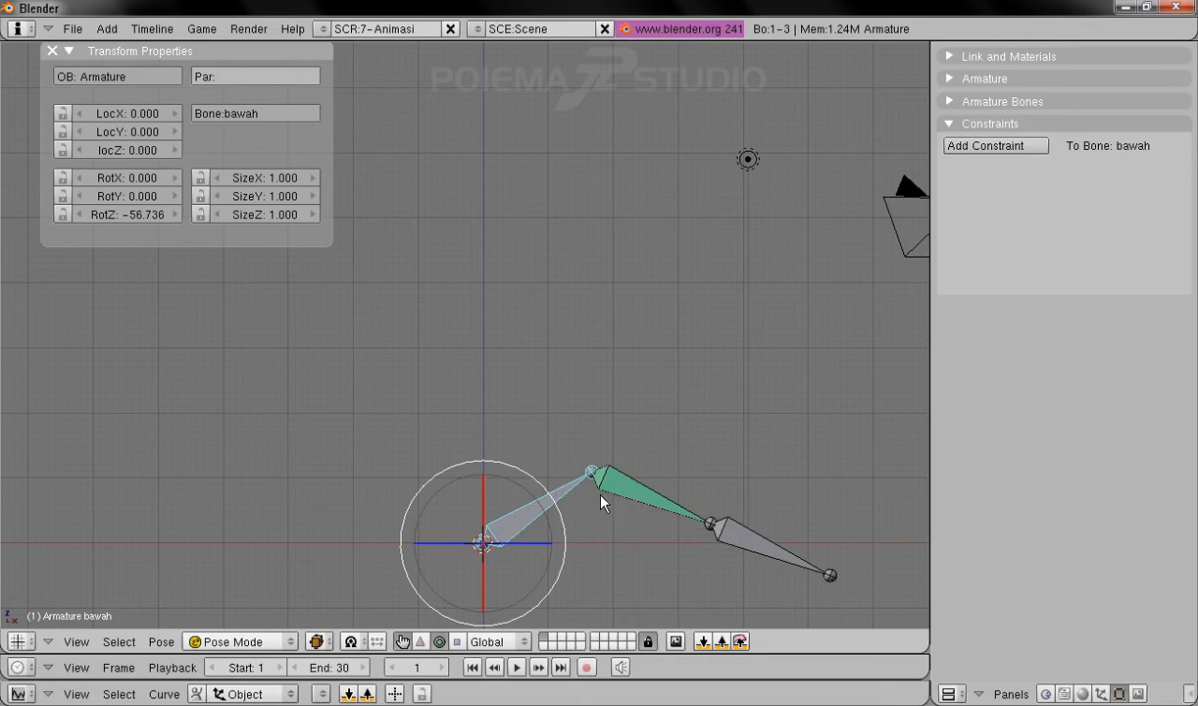
{"action": "key", "text": "r"}
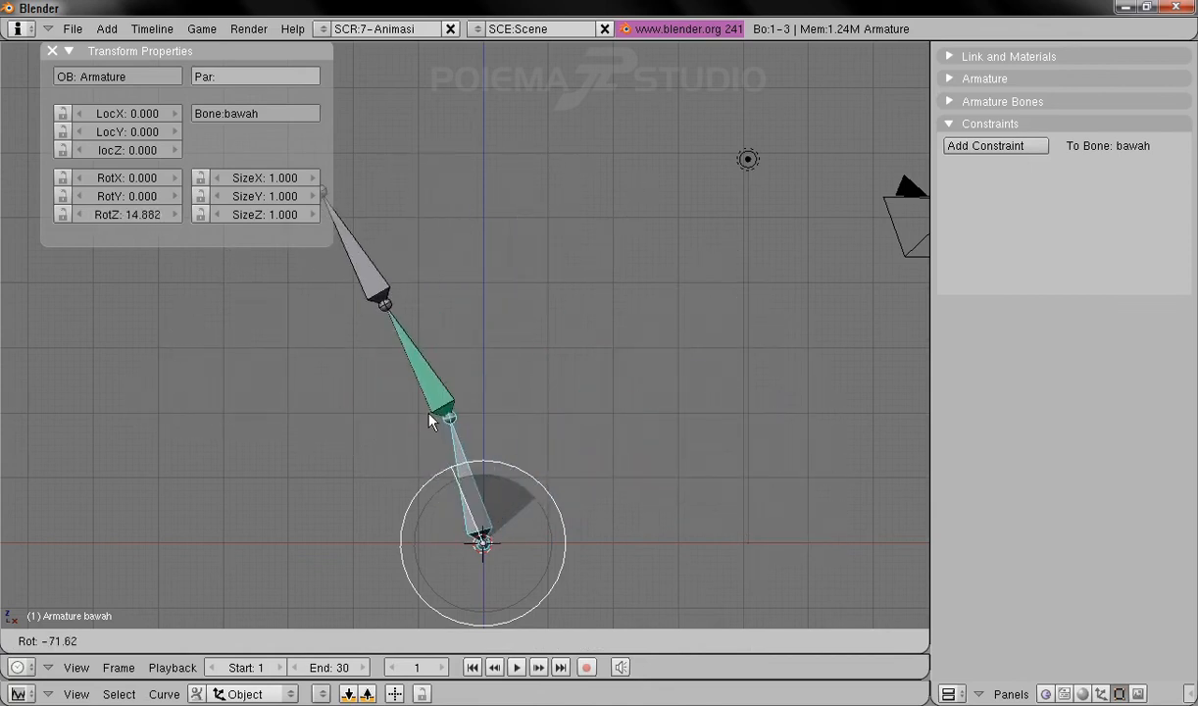
{"action": "key", "text": "Escape"}
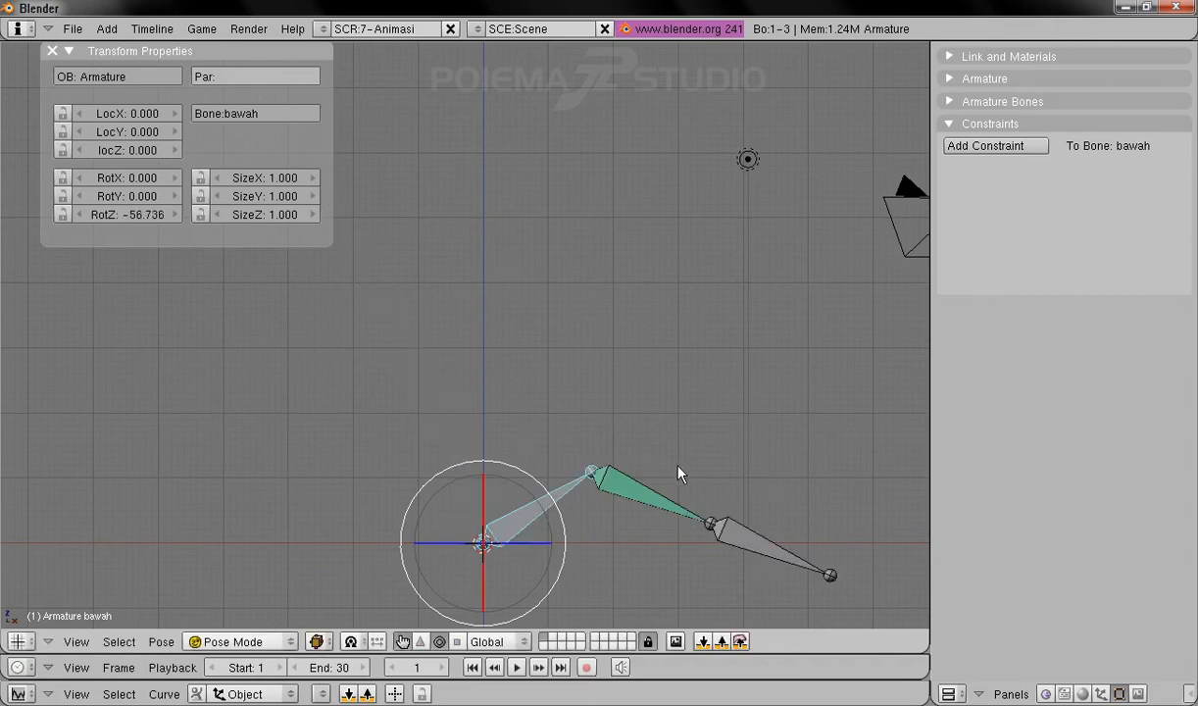
{"action": "key", "text": "alt+r"}
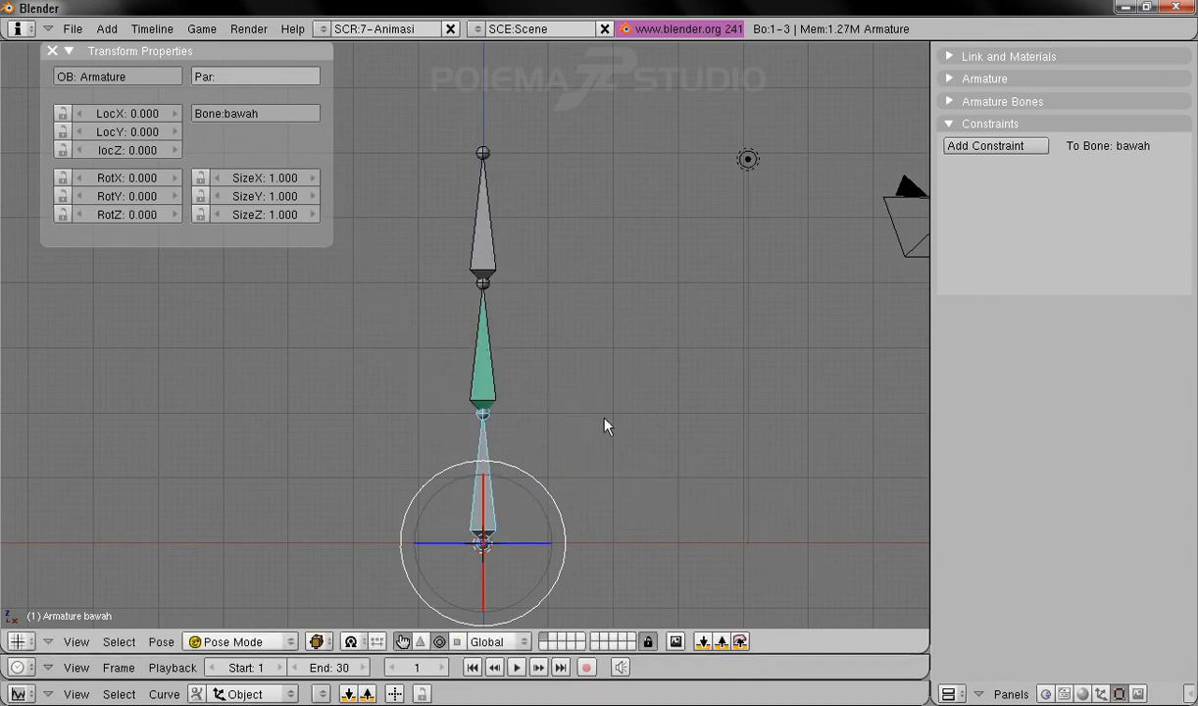
Step: Add a Copy Rotation constraint to the uppermost bone, atas, with target object Armature and target bone bawah
{"action": "right_click", "coordinate": [495, 231]}
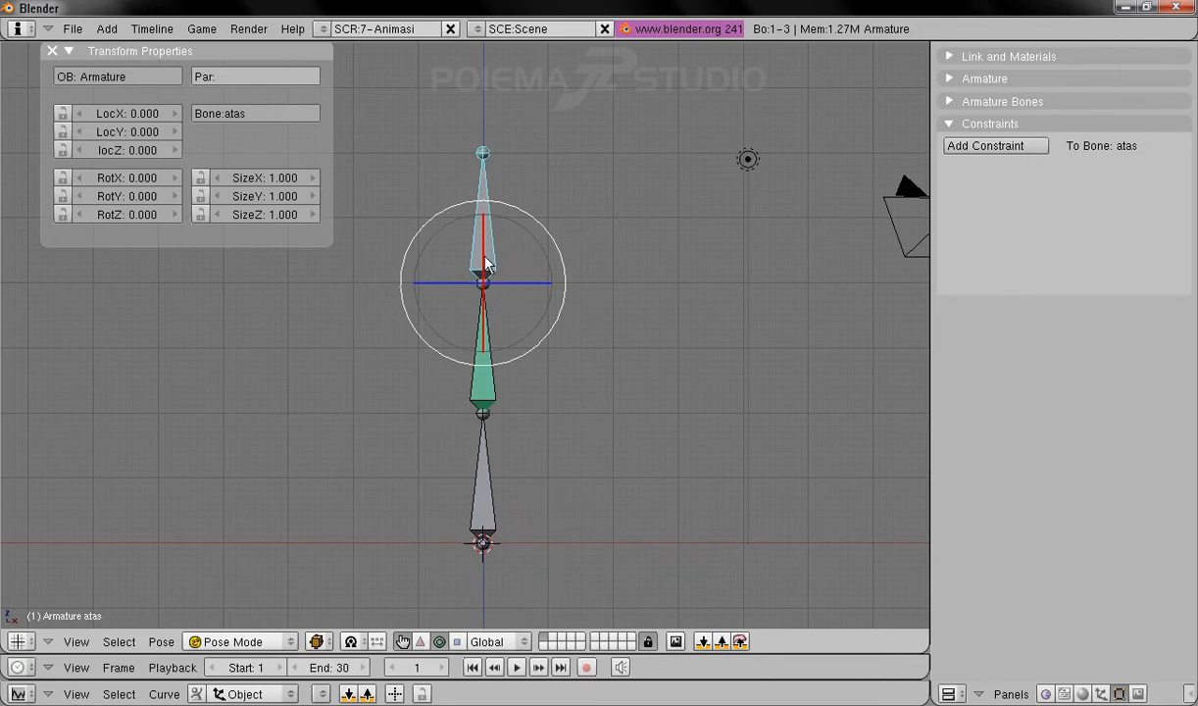
{"action": "left_click", "coordinate": [992, 145]}
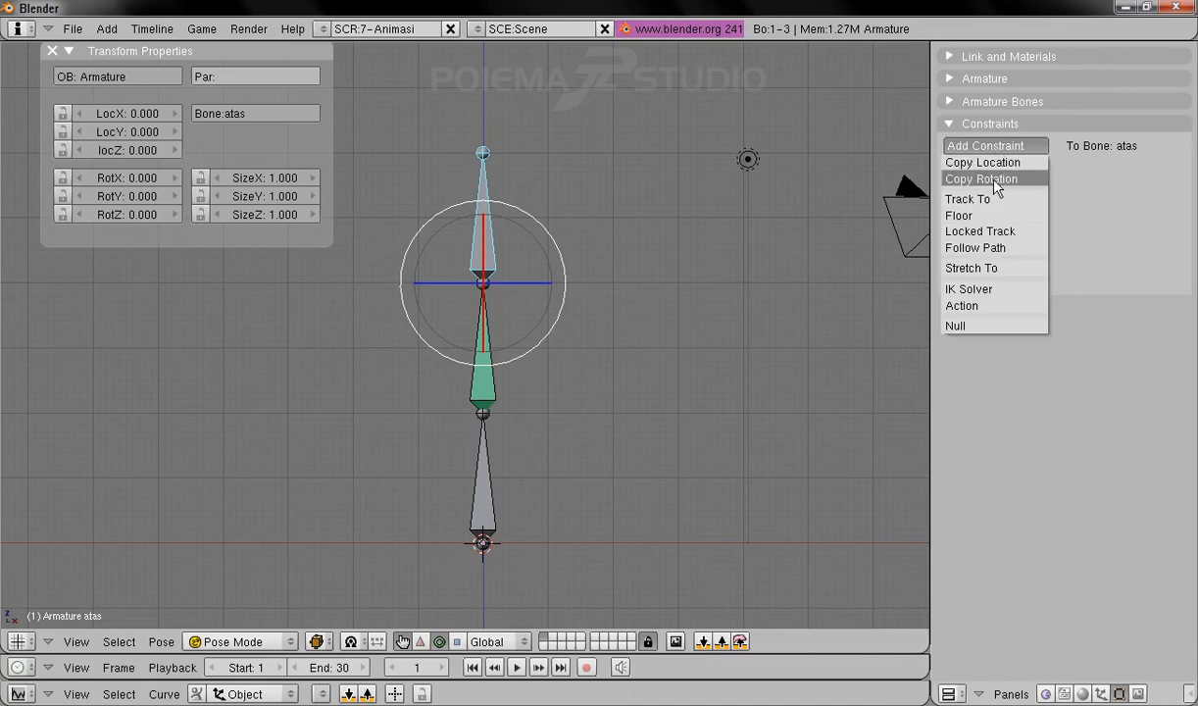
{"action": "left_click", "coordinate": [995, 182]}
{"action": "left_click", "coordinate": [1106, 194]}
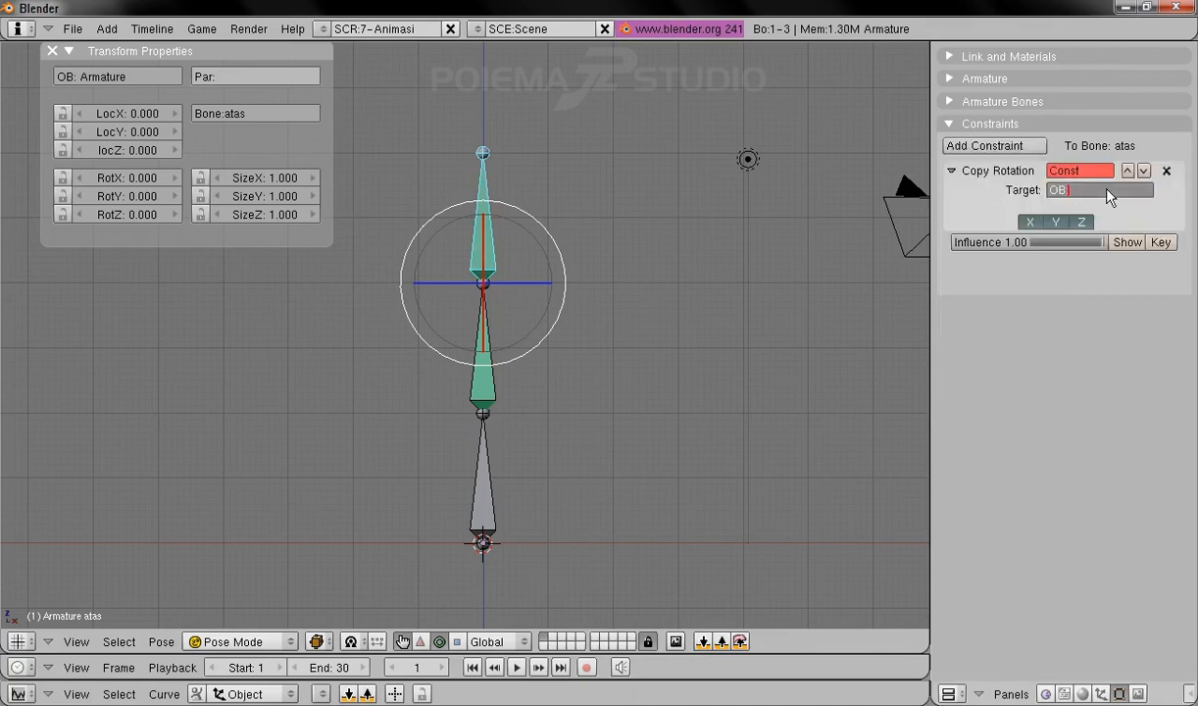
{"action": "type", "text": "Armature"}
{"action": "key", "text": "Return"}
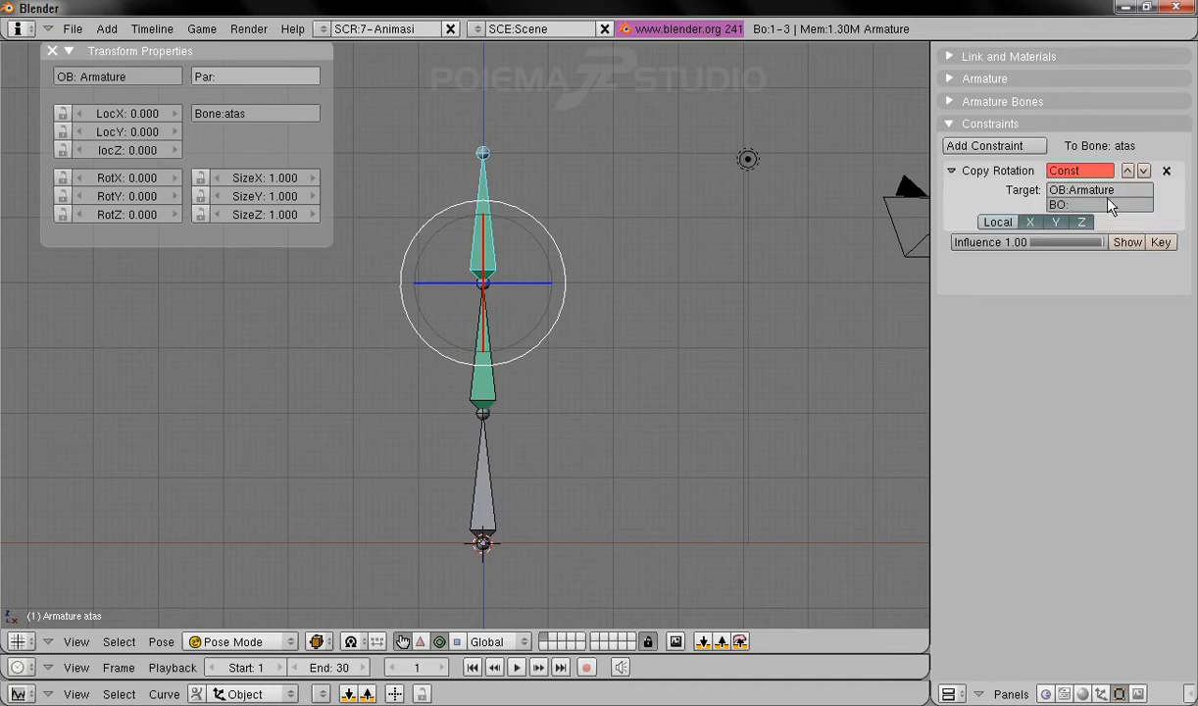
{"action": "left_click", "coordinate": [1107, 203]}
{"action": "type", "text": "bawah"}
{"action": "key", "text": "Return"}
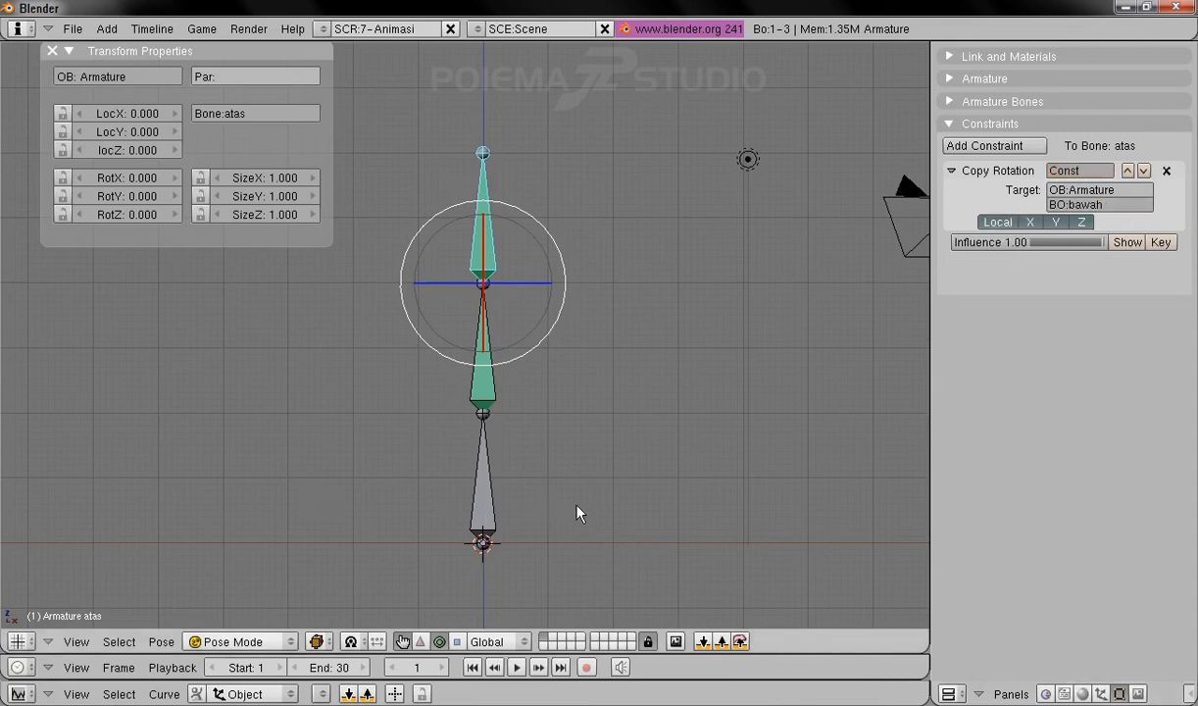
Step: Rotate bone bawah with the rotate manipulator to test the Copy Rotation constraints on tengah and atas
{"action": "scroll", "coordinate": [632, 519], "scroll_direction": "down", "scroll_amount": 2}
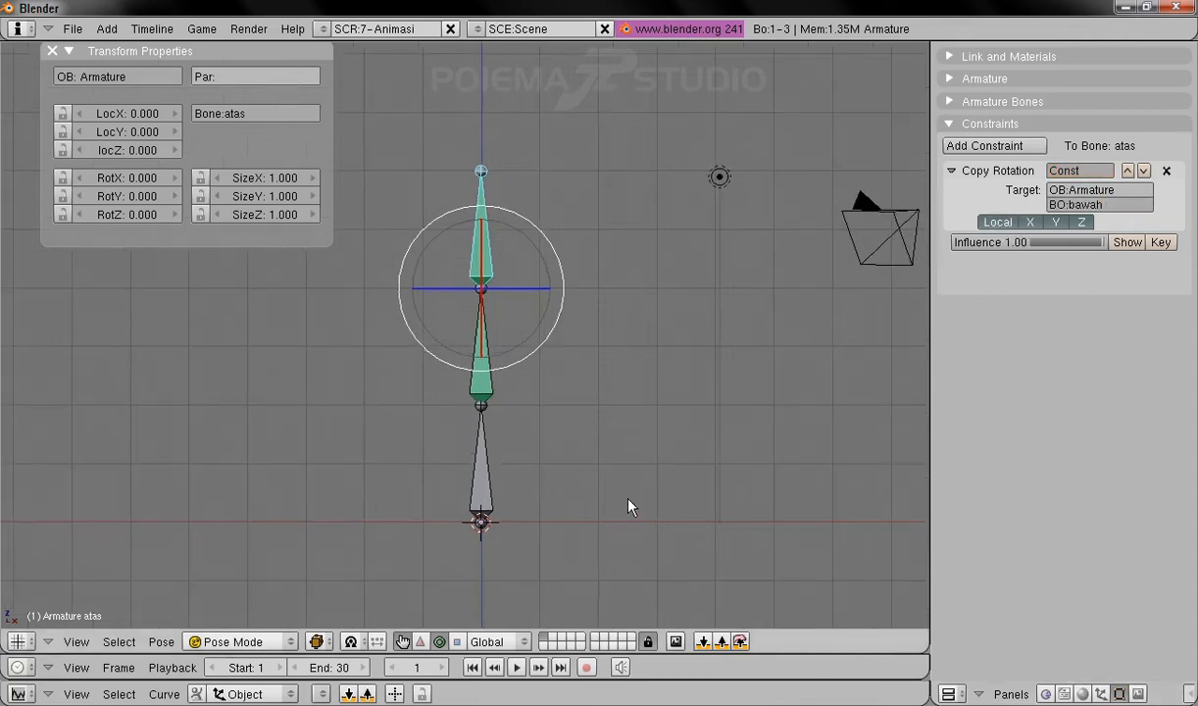
{"action": "right_click", "coordinate": [463, 457]}
{"action": "left_click_drag", "start_coordinate": [512, 431], "coordinate": [547, 409]}
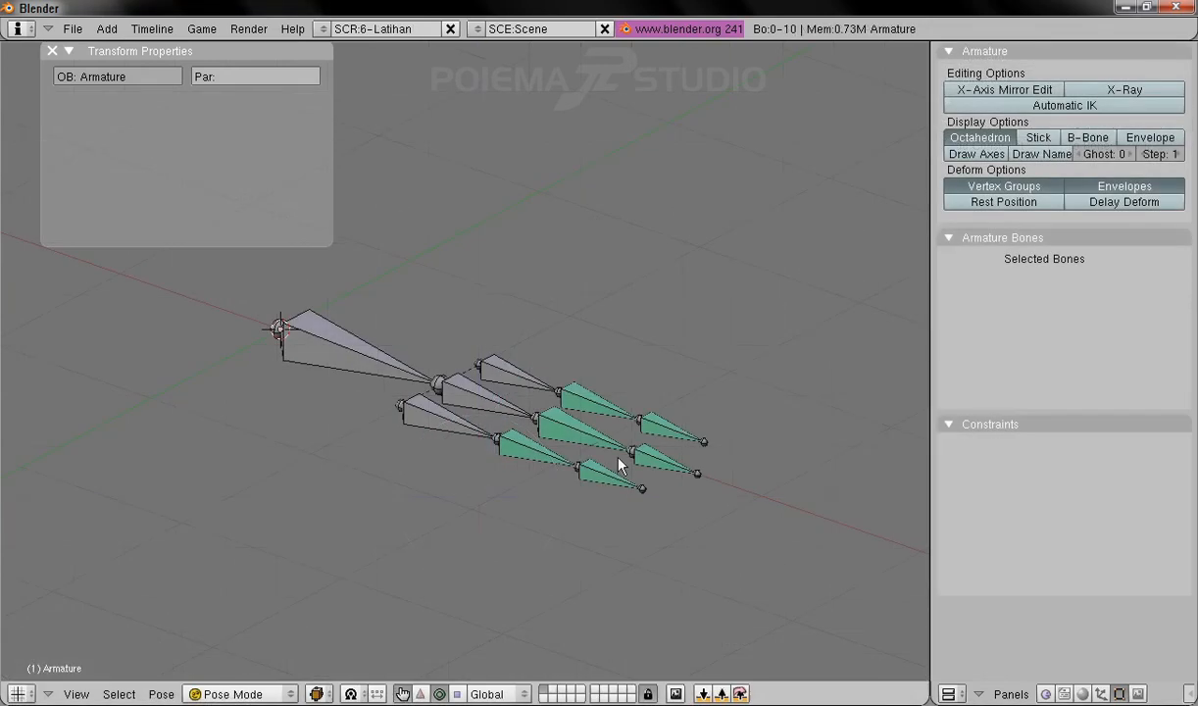
Step: Inspect the hand armature's unconstrained bones tangan, telunjuk_A, jari_A and kelingking_A, and try rotating tangan before cancelling
{"action": "right_click", "coordinate": [348, 368]}
{"action": "middle_click_drag", "start_coordinate": [489, 382], "coordinate": [400, 381]}
{"action": "middle_click_drag", "start_coordinate": [413, 335], "coordinate": [293, 328]}
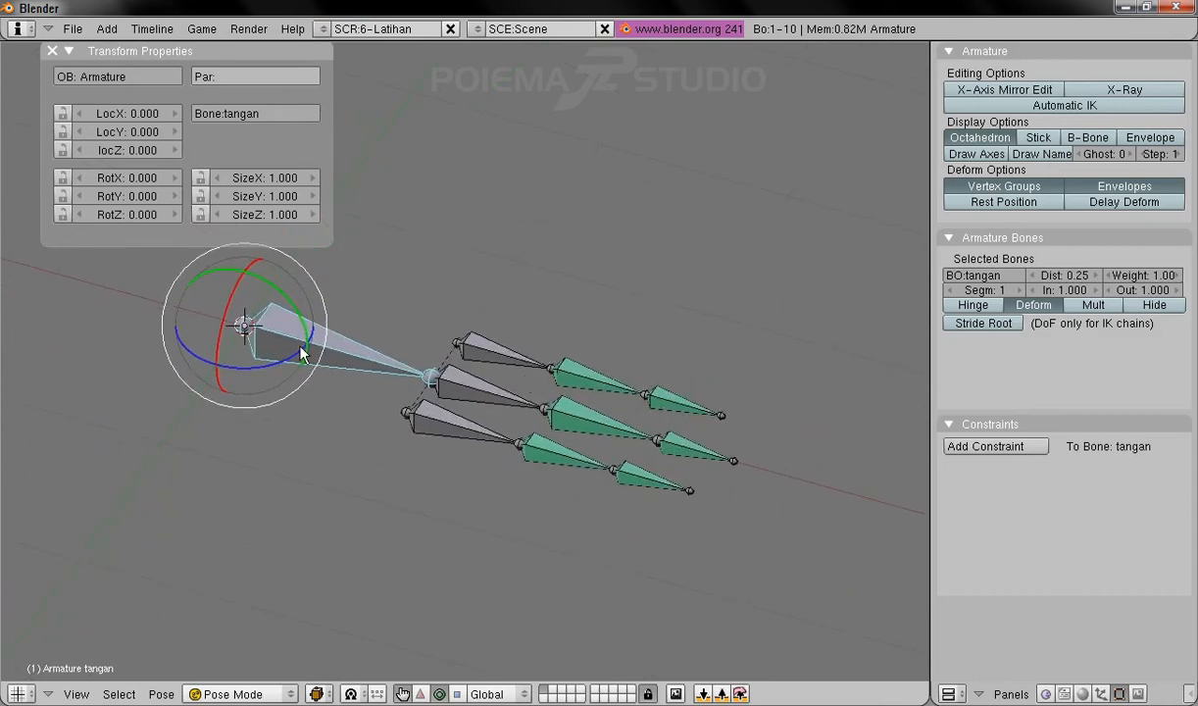
{"action": "right_click", "coordinate": [449, 410]}
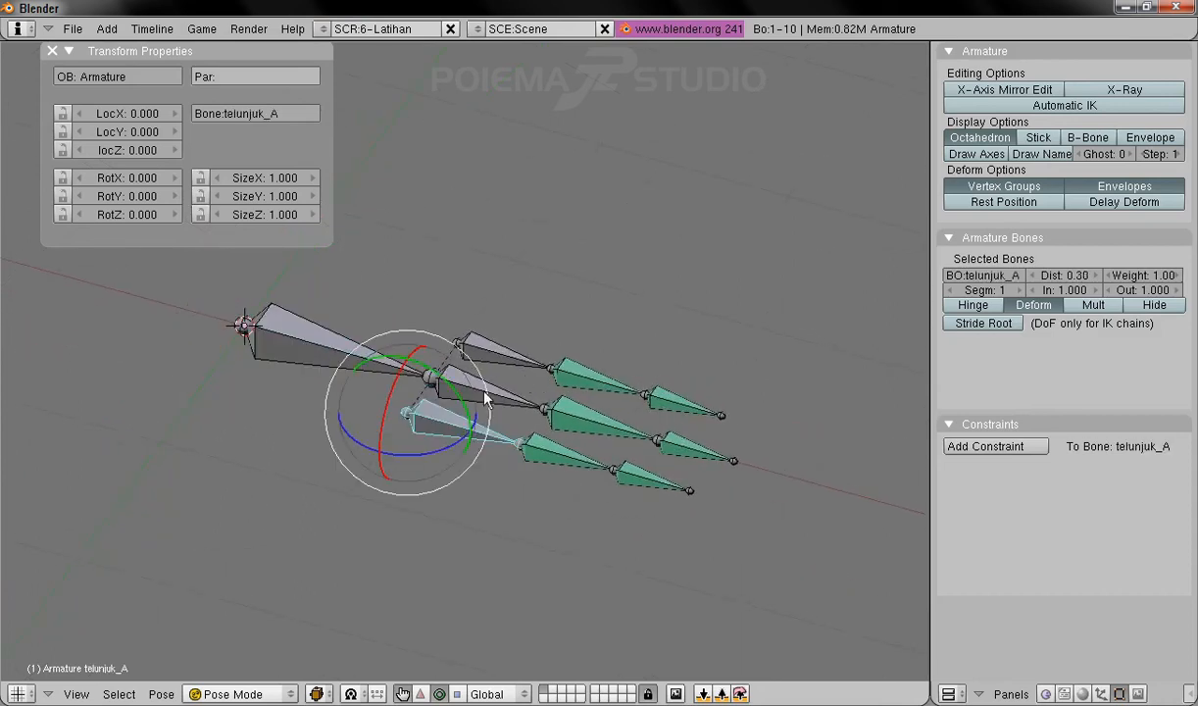
{"action": "right_click", "coordinate": [478, 375]}
{"action": "right_click", "coordinate": [490, 353]}
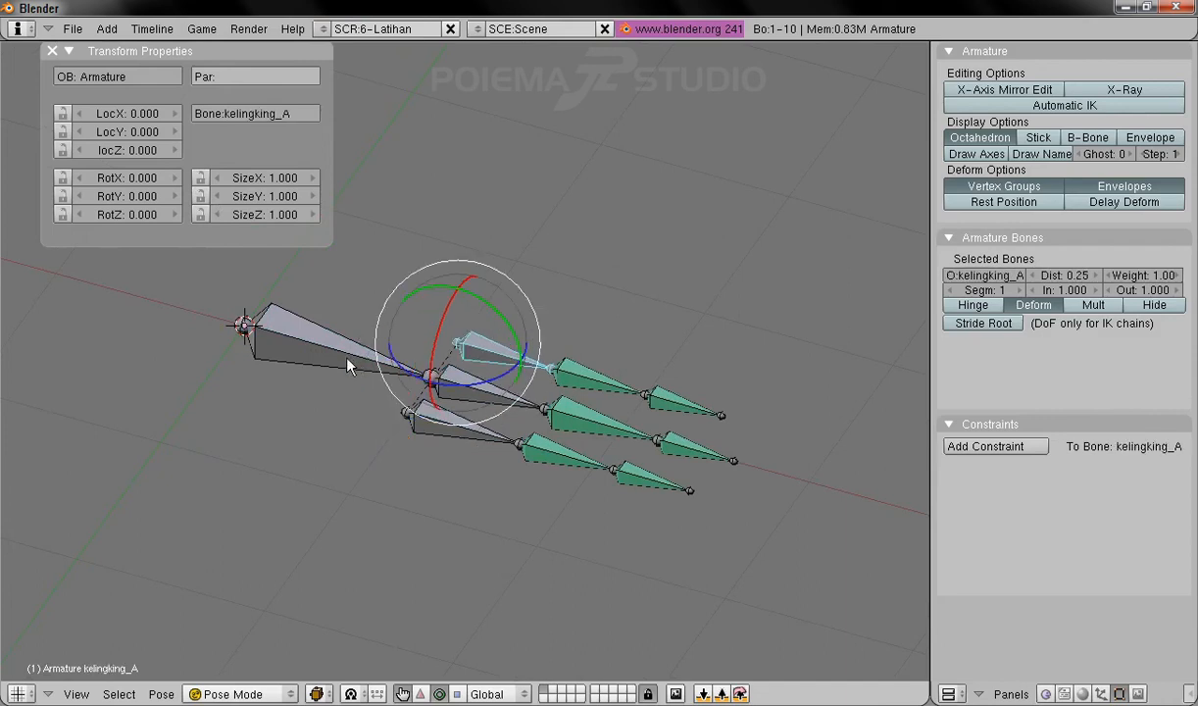
{"action": "right_click", "coordinate": [348, 365]}
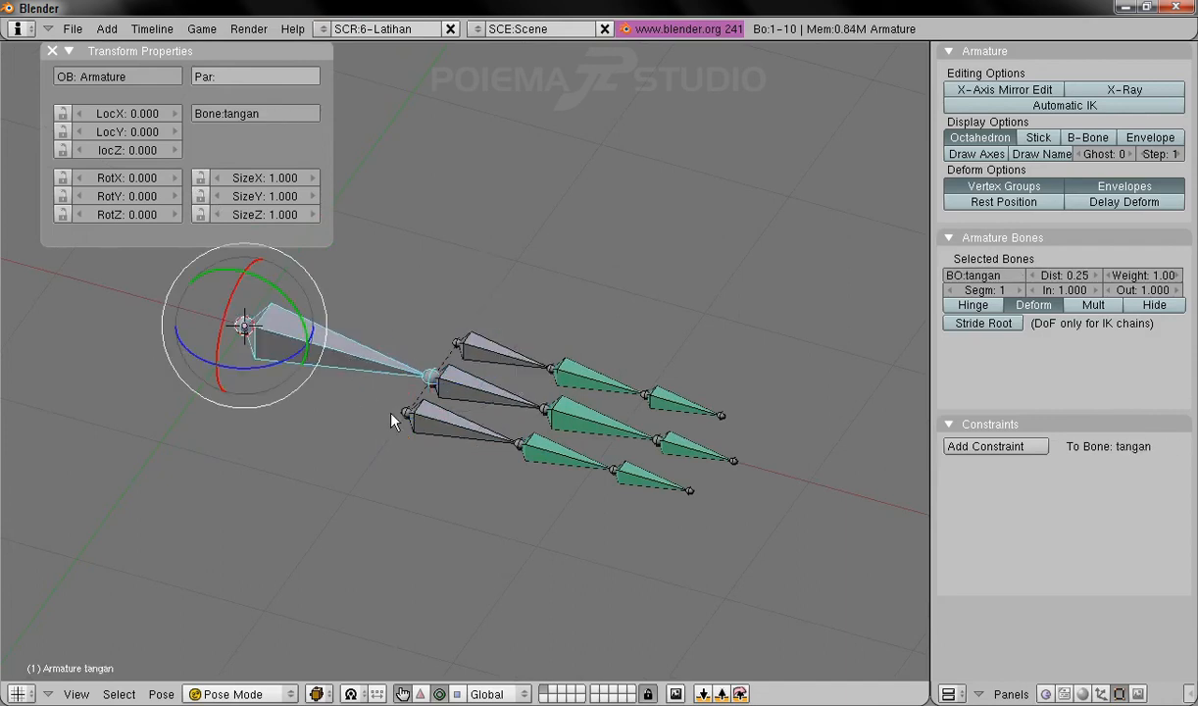
{"action": "left_click_drag", "start_coordinate": [295, 304], "coordinate": [330, 279]}
{"action": "key", "text": "Escape"}
Step: Examine the Copy Rotation settings and target bones of the second and third bones in each finger chain
{"action": "right_click", "coordinate": [544, 451]}
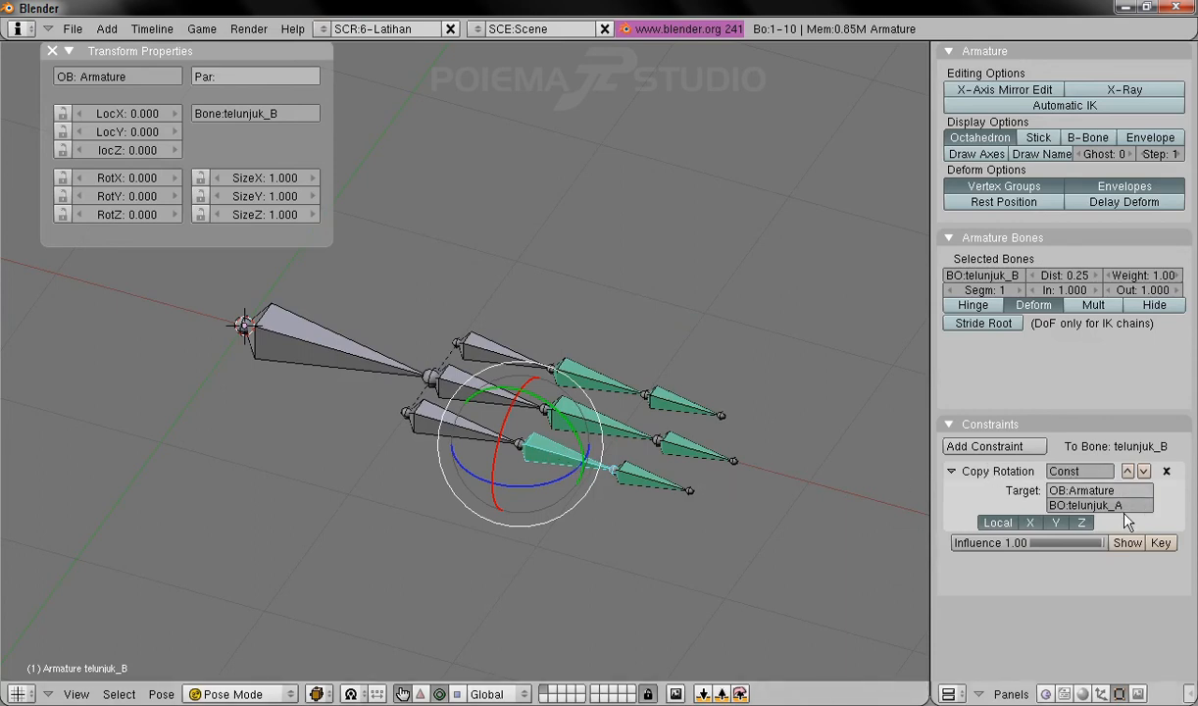
{"action": "right_click", "coordinate": [667, 481]}
{"action": "right_click", "coordinate": [662, 439]}
{"action": "right_click", "coordinate": [591, 397]}
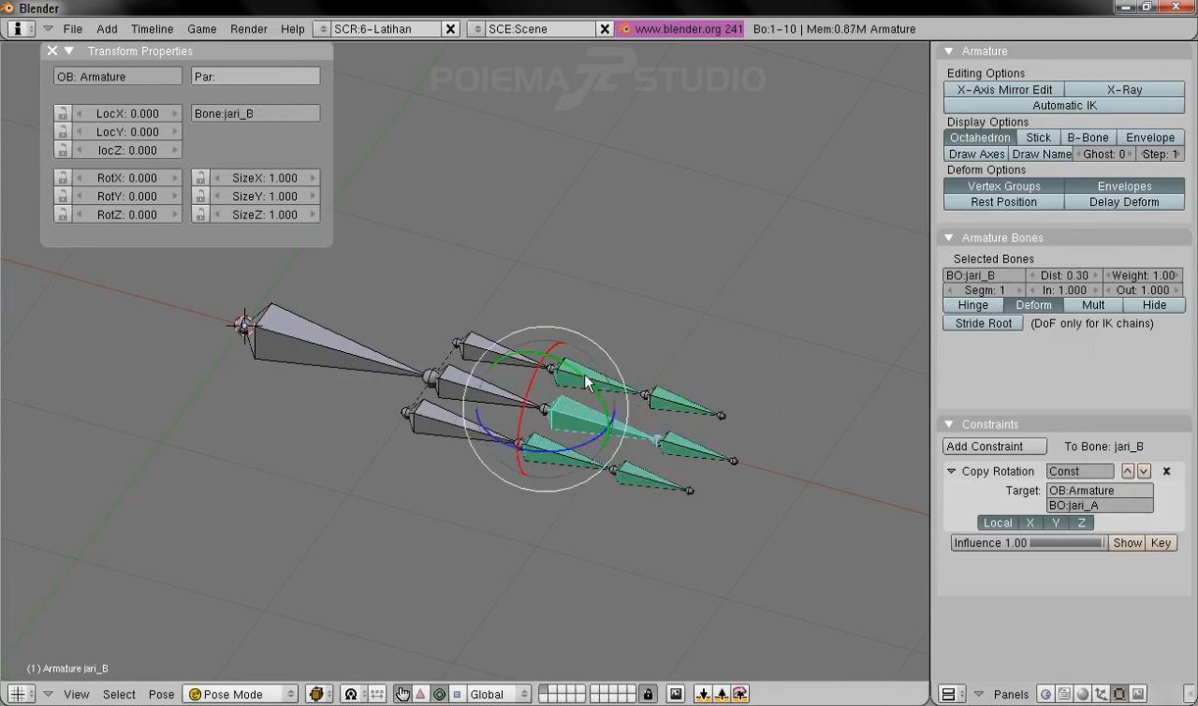
{"action": "right_click", "coordinate": [654, 391]}
{"action": "middle_click_drag", "start_coordinate": [607, 432], "coordinate": [650, 406], "text": "shift"}
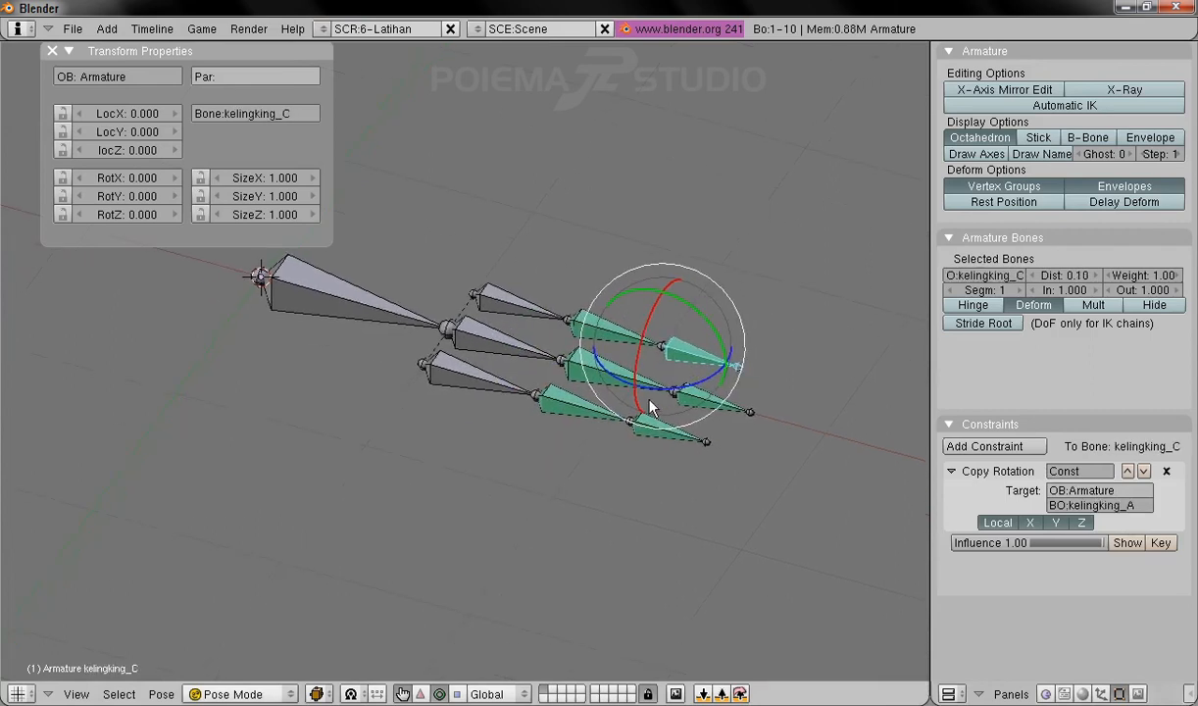
Step: Curl the three fingers by rotating telunjuk_A to about -84, jari_A to about -54 and kelingking_A to about -47 degrees in X
{"action": "right_click", "coordinate": [446, 380]}
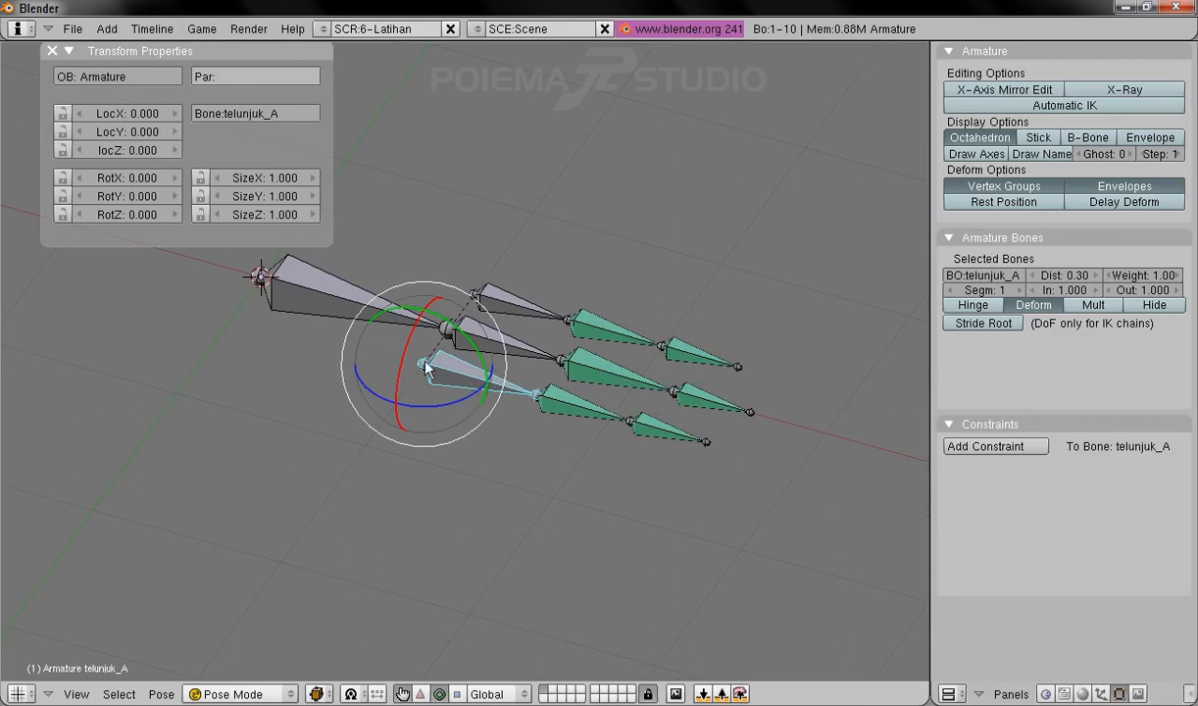
{"action": "left_click_drag", "start_coordinate": [440, 324], "coordinate": [461, 404]}
{"action": "right_click", "coordinate": [486, 348]}
{"action": "mouse_move", "coordinate": [485, 302]}
{"action": "left_mouse_down"}
{"action": "mouse_move", "coordinate": [486, 339]}
{"action": "mouse_move", "coordinate": [483, 318]}
{"action": "left_mouse_up"}
{"action": "right_click", "coordinate": [524, 307]}
{"action": "mouse_move", "coordinate": [515, 281]}
{"action": "left_mouse_down"}
{"action": "mouse_move", "coordinate": [514, 308]}
{"action": "mouse_move", "coordinate": [524, 279]}
{"action": "mouse_move", "coordinate": [478, 235]}
{"action": "mouse_move", "coordinate": [527, 294]}
{"action": "mouse_move", "coordinate": [503, 281]}
{"action": "left_mouse_up"}
{"action": "middle_click_drag", "start_coordinate": [603, 368], "coordinate": [575, 390]}
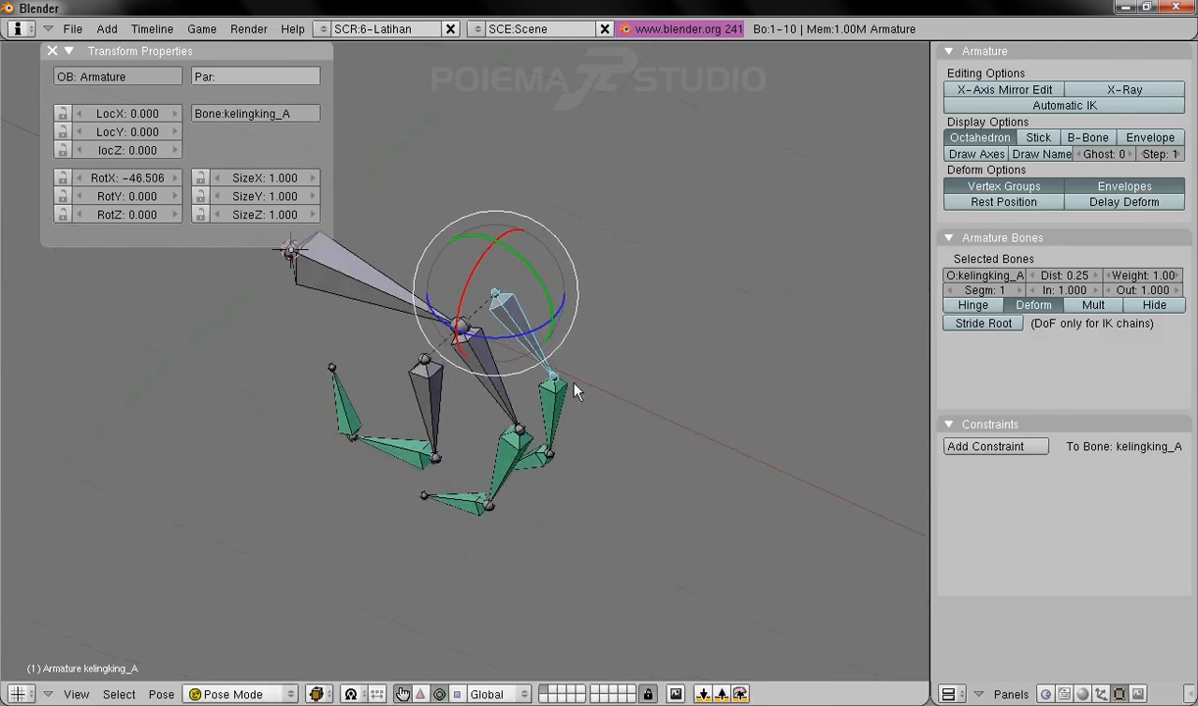
Step: Straighten the index finger chain by rotating its base bone telunjuk_A back in line with the hand
{"action": "right_click", "coordinate": [440, 388]}
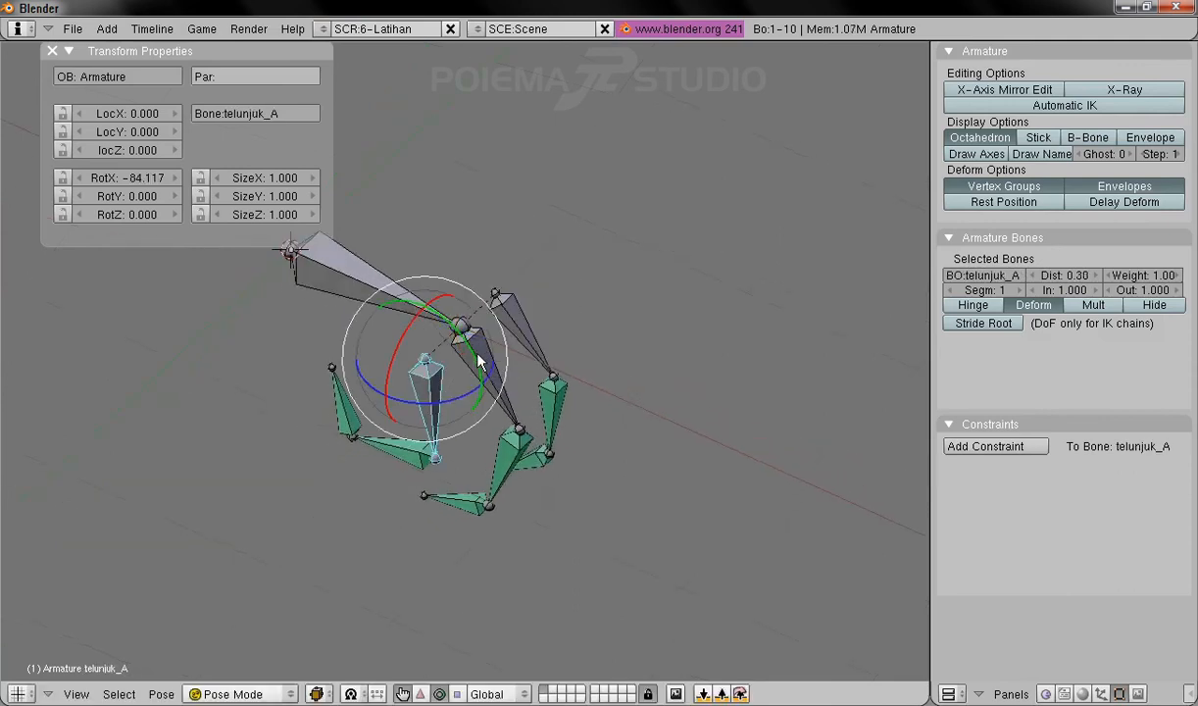
{"action": "key", "text": "r"}
{"action": "left_click_drag", "start_coordinate": [478, 318], "coordinate": [434, 283]}
{"action": "middle_click_drag", "start_coordinate": [380, 428], "coordinate": [497, 407]}
Step: Curl the little finger chain further by rotating kelingking_A to about -83 degrees in X
{"action": "right_click", "coordinate": [497, 407]}
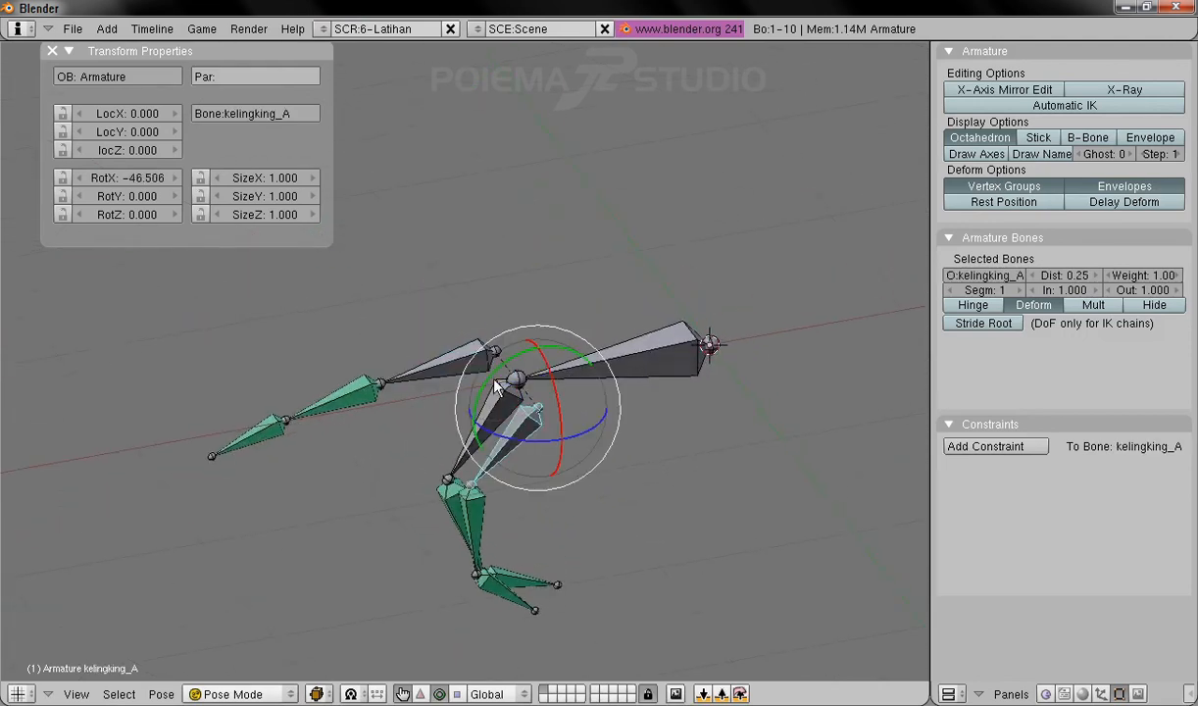
{"action": "key", "text": "r"}
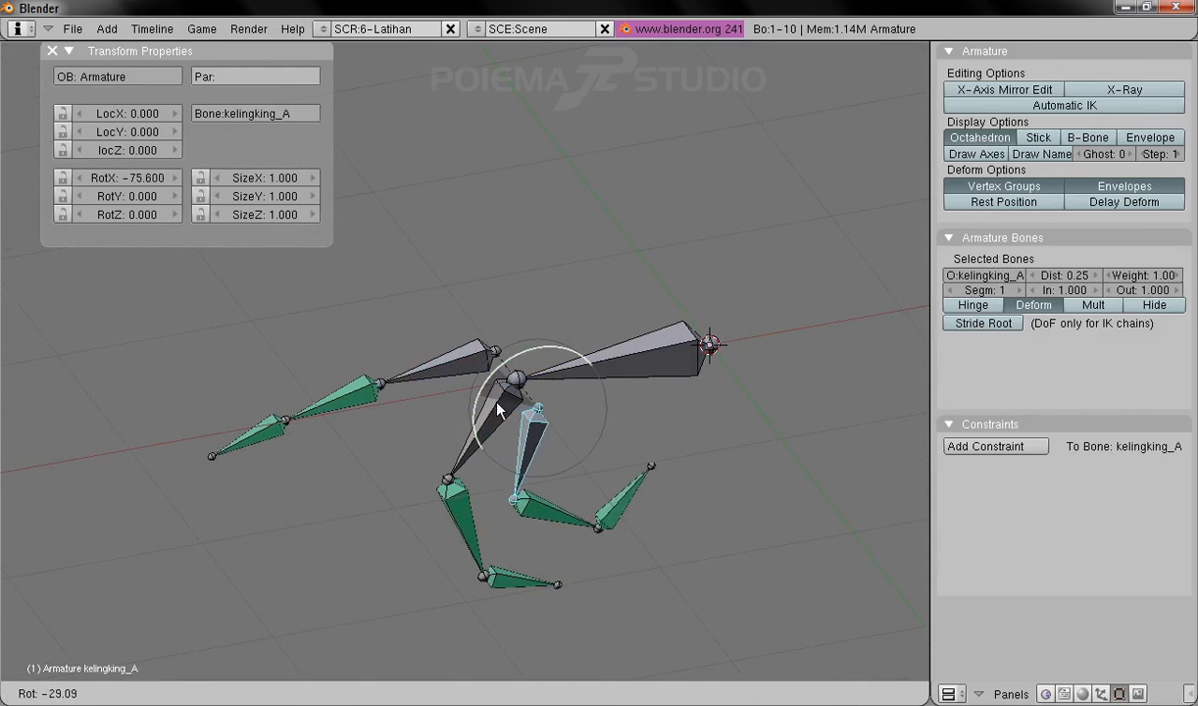
{"action": "left_click", "coordinate": [475, 388]}
Step: Straighten the middle and little finger chains by rotating base bones jari_A and kelingking_A back in line with the hand
{"action": "right_click", "coordinate": [493, 401]}
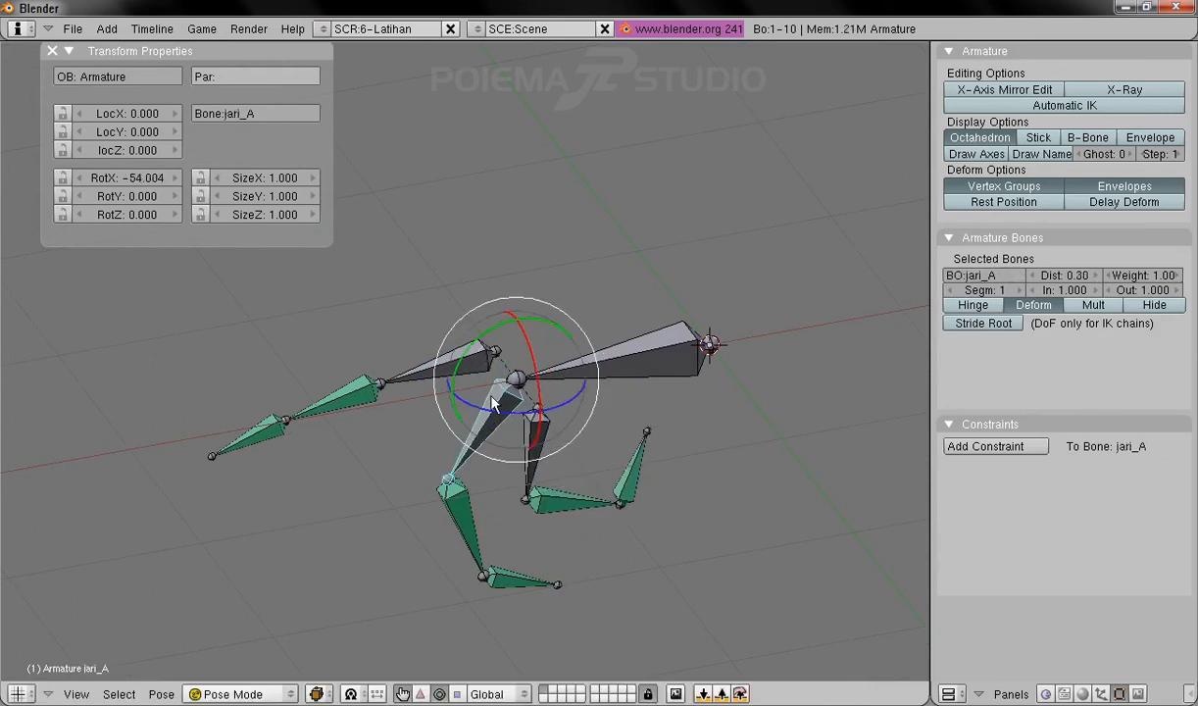
{"action": "key", "text": "r"}
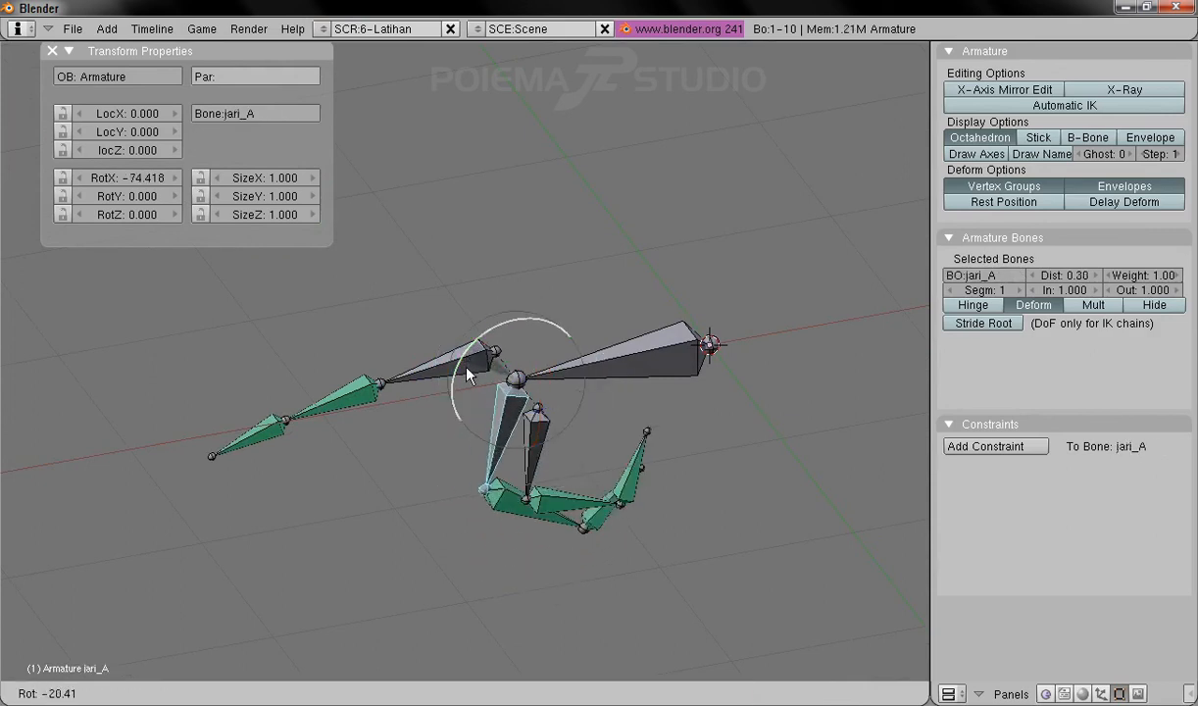
{"action": "left_click", "coordinate": [510, 341]}
{"action": "right_click", "coordinate": [532, 431]}
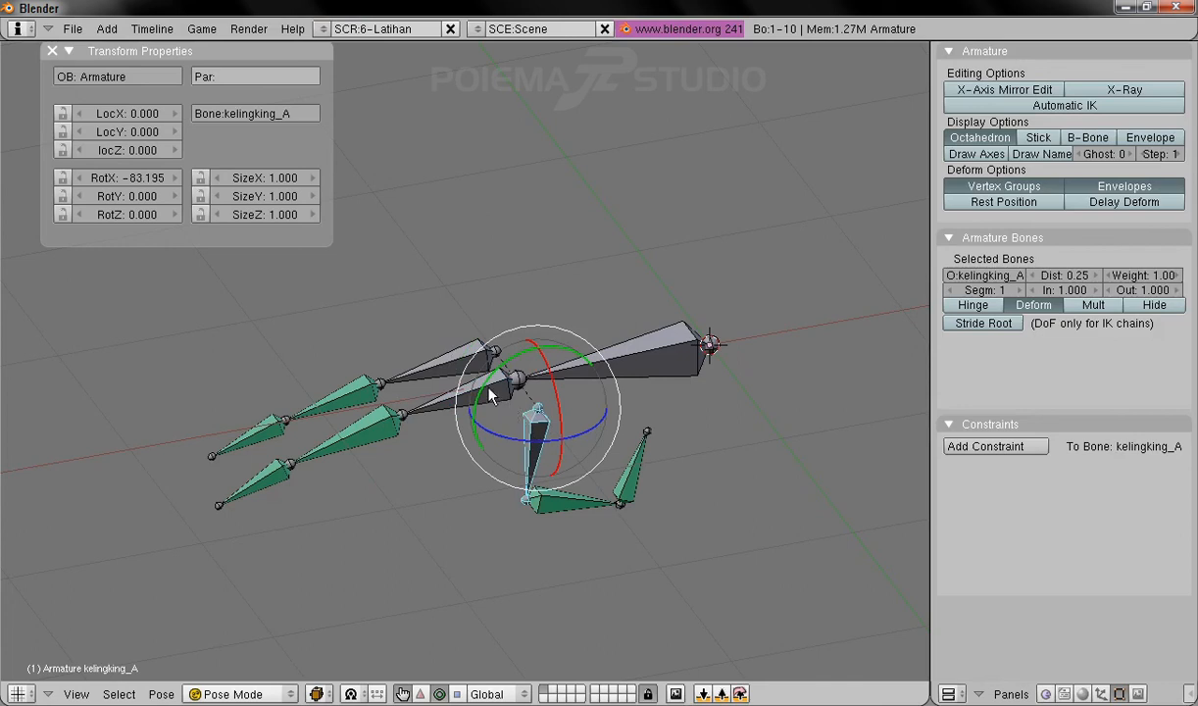
{"action": "key", "text": "r"}
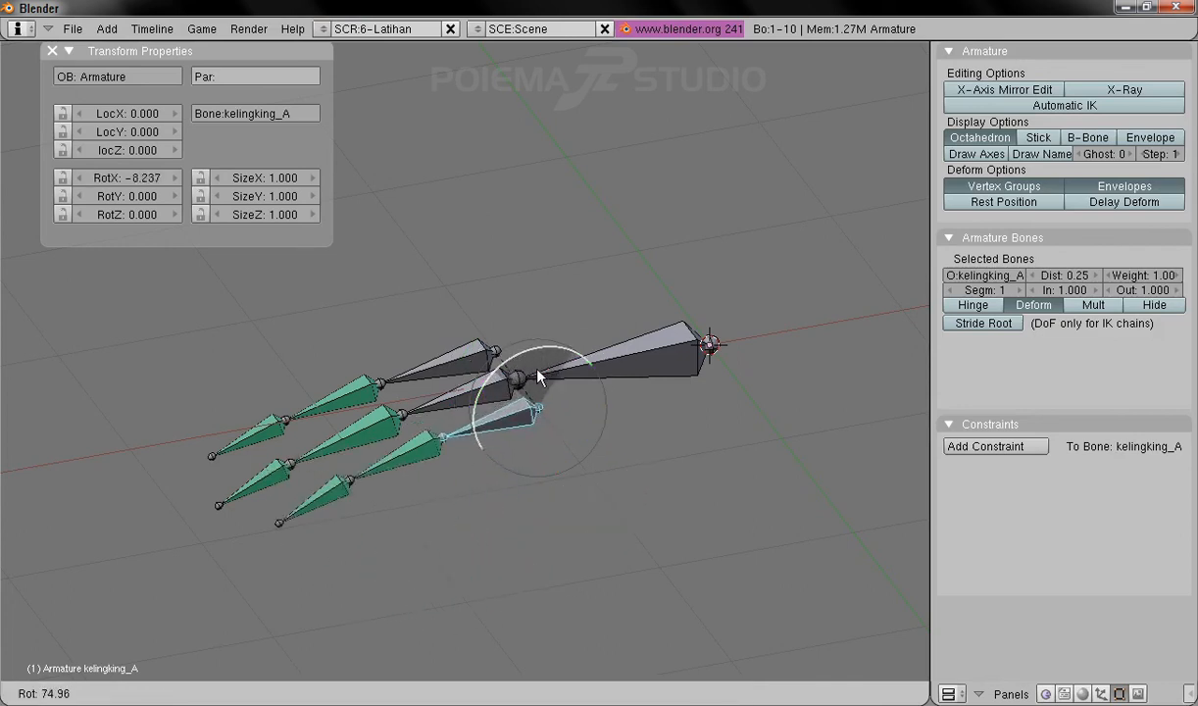
{"action": "left_click", "coordinate": [498, 410]}
{"action": "middle_click_drag", "start_coordinate": [498, 410], "coordinate": [647, 446]}
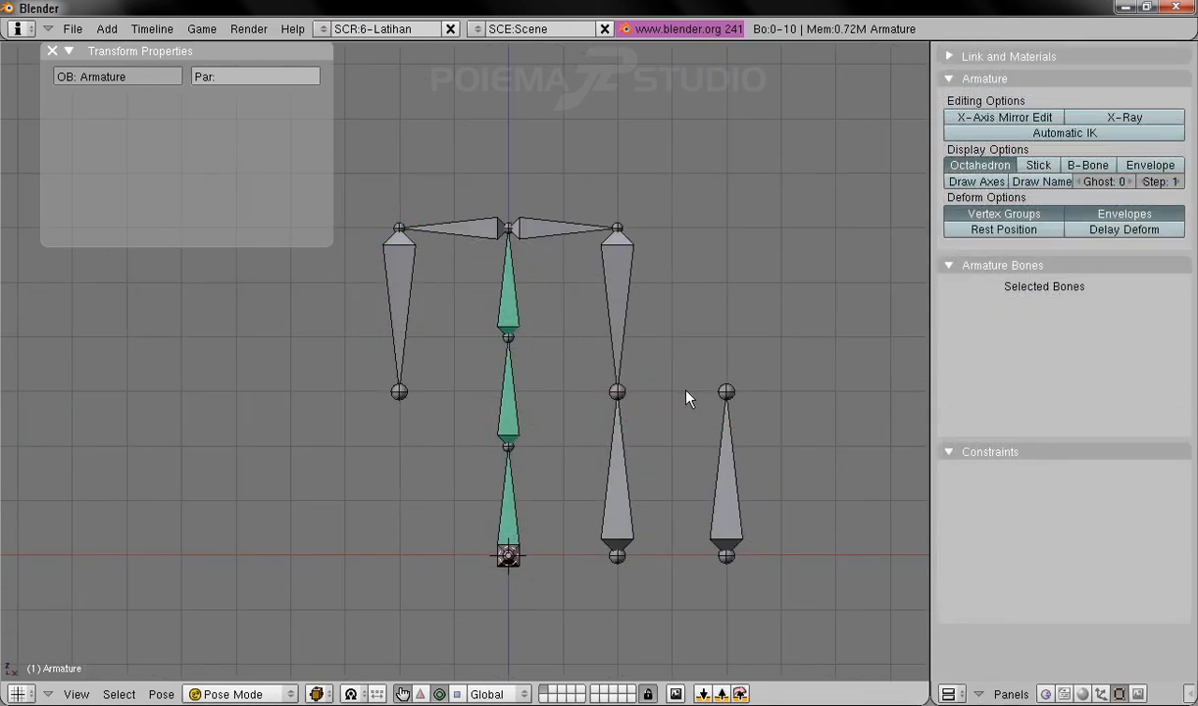
Step: Inspect the body armature's arm, shoulder and spine bones, including the Copy Rotation constraint on tulang_punggung
{"action": "middle_click_drag", "start_coordinate": [641, 314], "coordinate": [568, 363]}
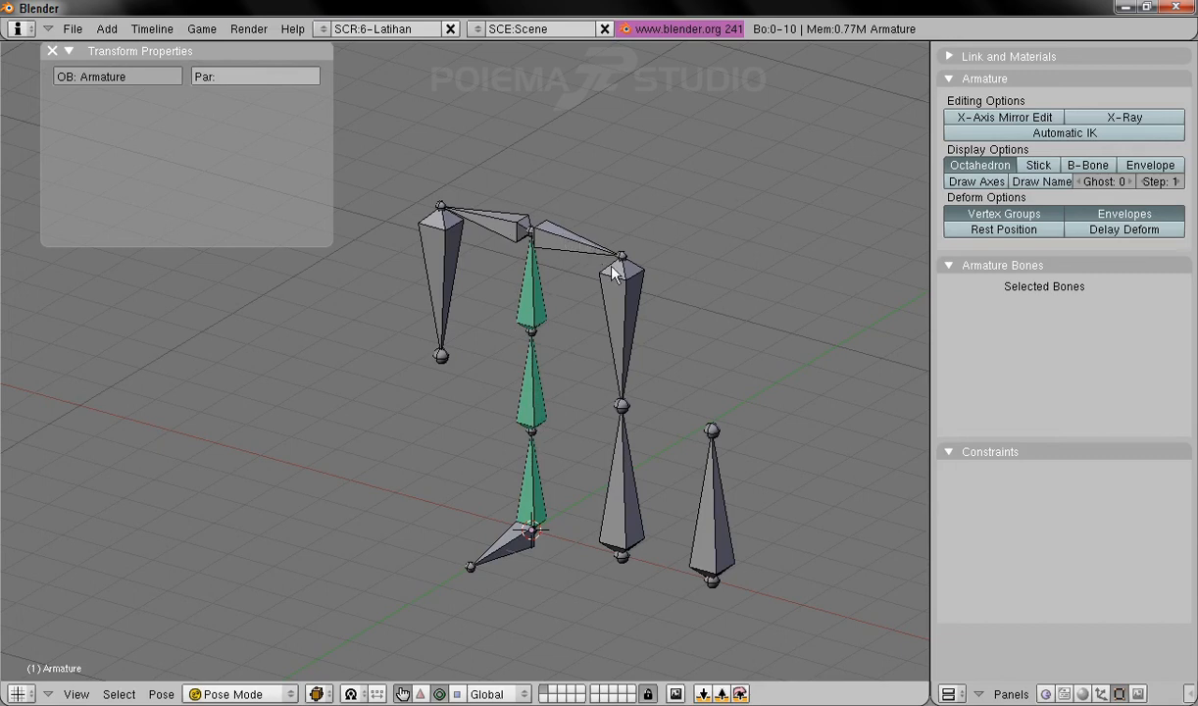
{"action": "right_click", "coordinate": [616, 317]}
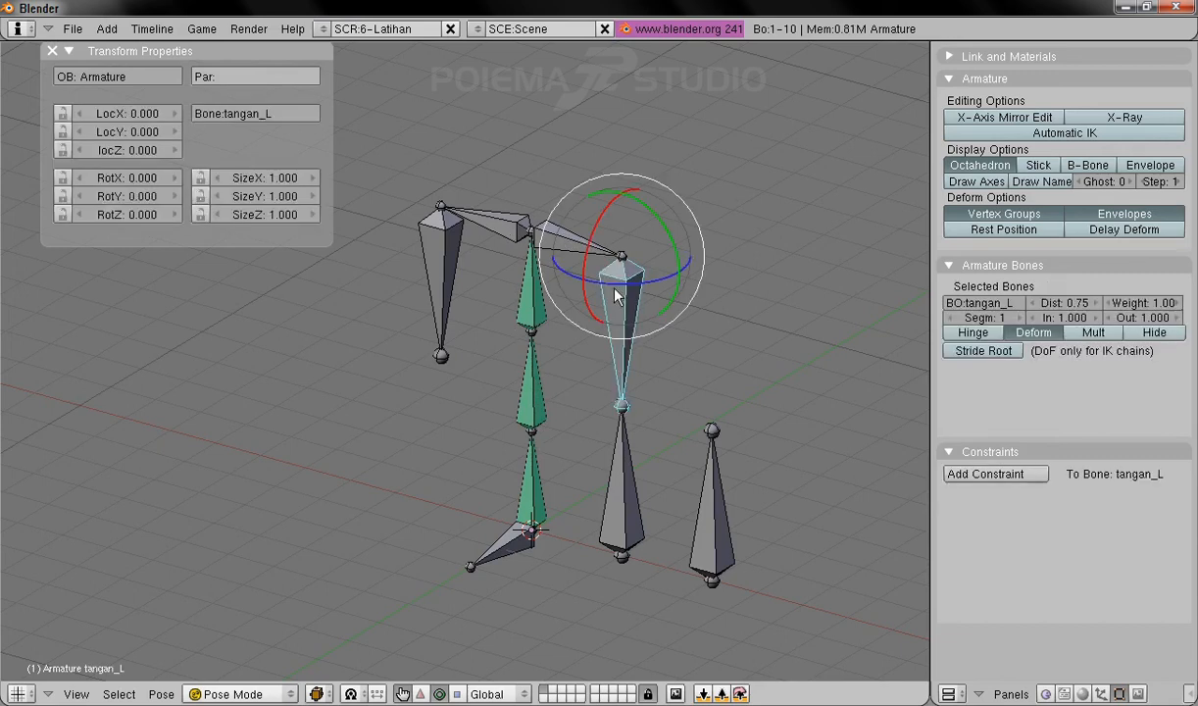
{"action": "right_click", "coordinate": [439, 257]}
{"action": "right_click", "coordinate": [546, 238]}
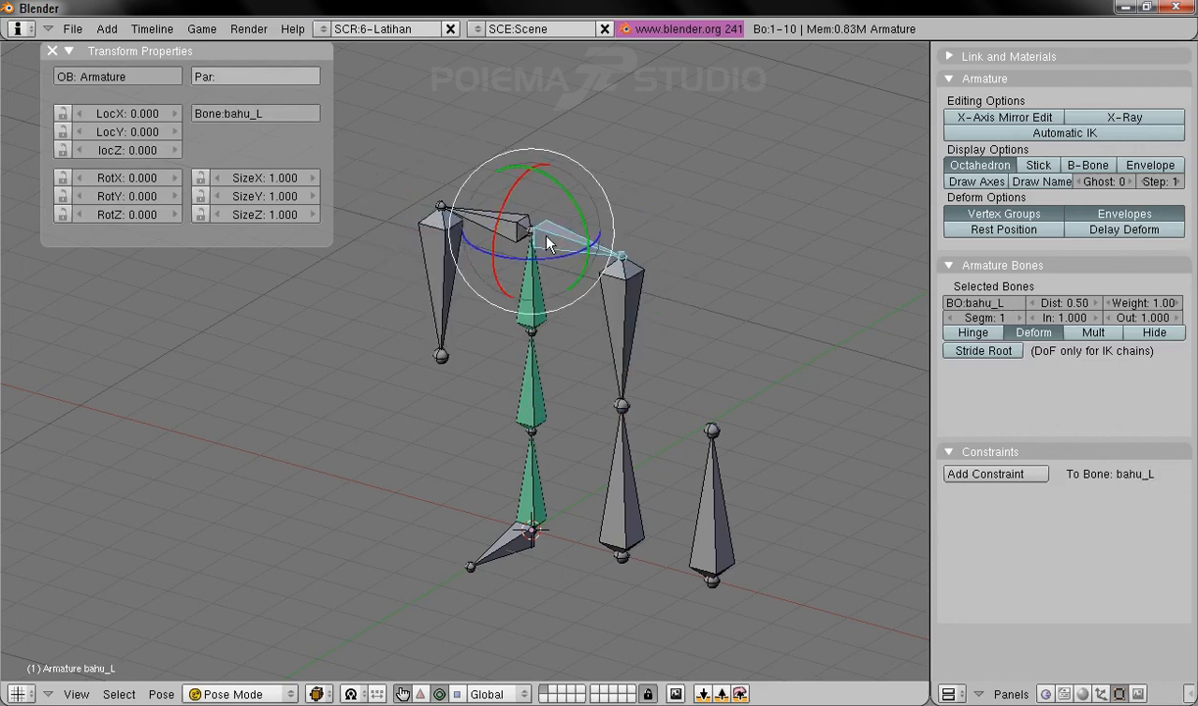
{"action": "right_click", "coordinate": [508, 232]}
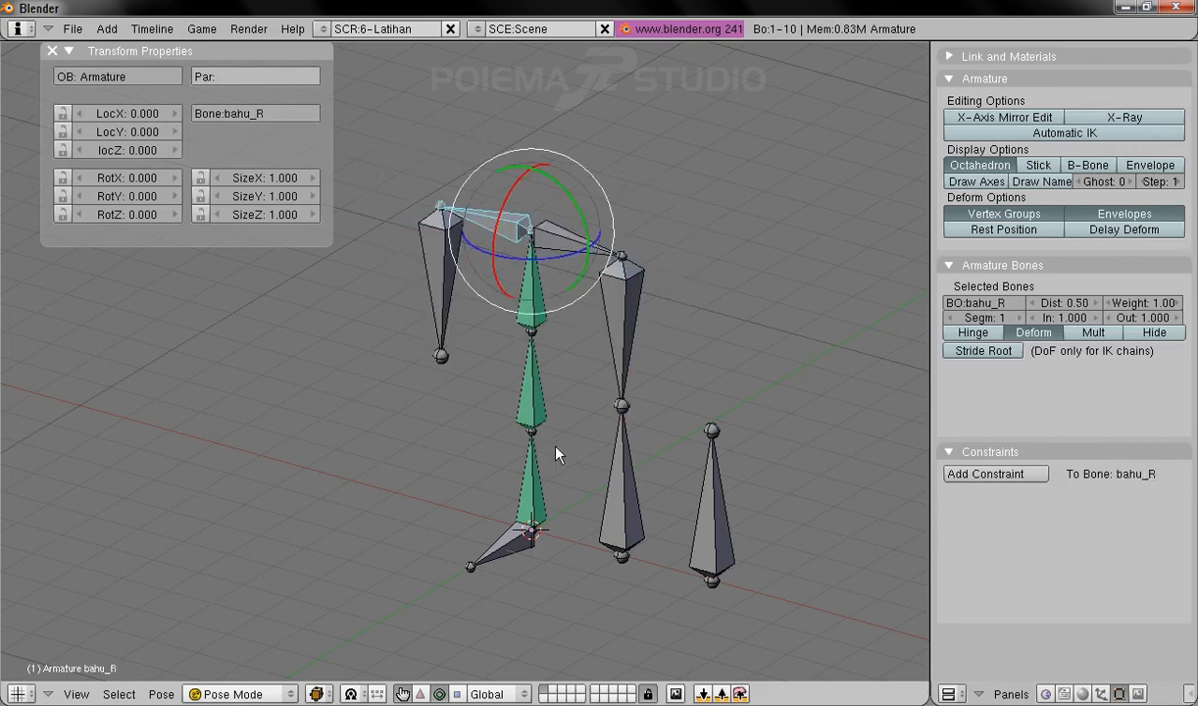
{"action": "right_click", "coordinate": [549, 487]}
{"action": "right_click", "coordinate": [537, 425]}
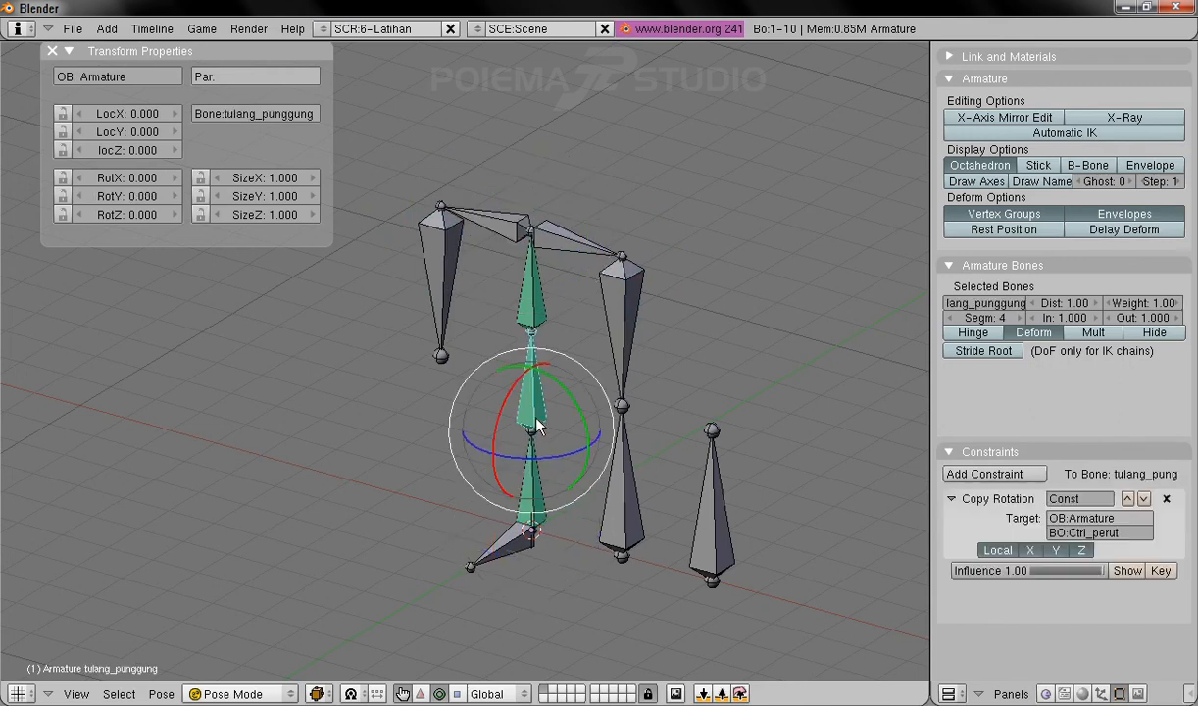
Step: Inspect the dada, pinggul and tulang_punggung bones and the Copy Rotation constraints on the body armature's spine
{"action": "right_click", "coordinate": [529, 330]}
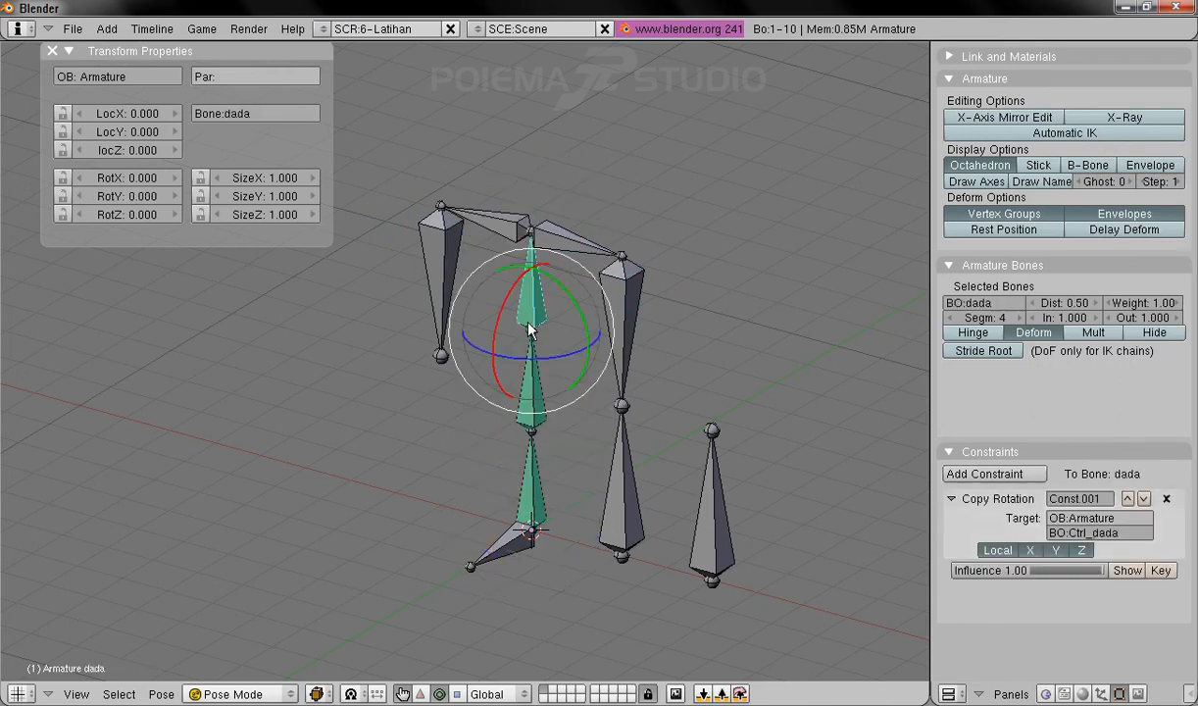
{"action": "middle_click_drag", "start_coordinate": [492, 455], "coordinate": [593, 522]}
{"action": "right_click", "coordinate": [513, 542]}
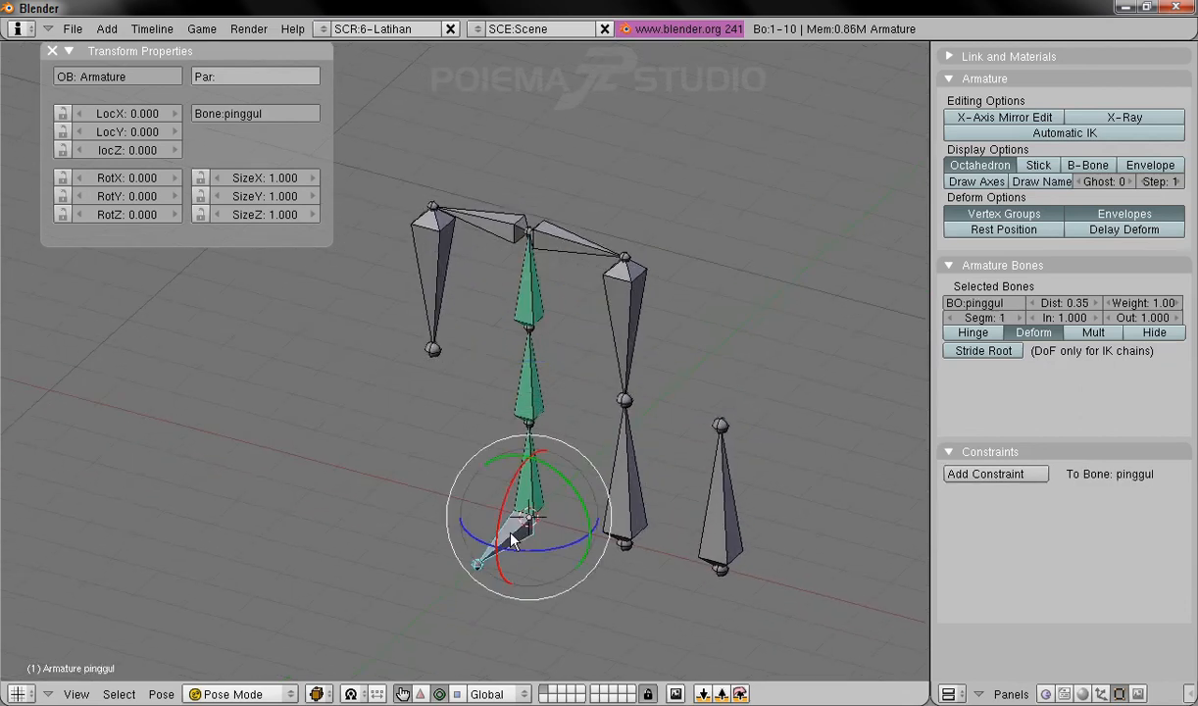
{"action": "left_click_drag", "start_coordinate": [573, 542], "coordinate": [552, 479]}
{"action": "right_click", "coordinate": [564, 529]}
{"action": "right_click", "coordinate": [552, 478]}
{"action": "right_click", "coordinate": [531, 406]}
{"action": "right_click", "coordinate": [518, 368]}
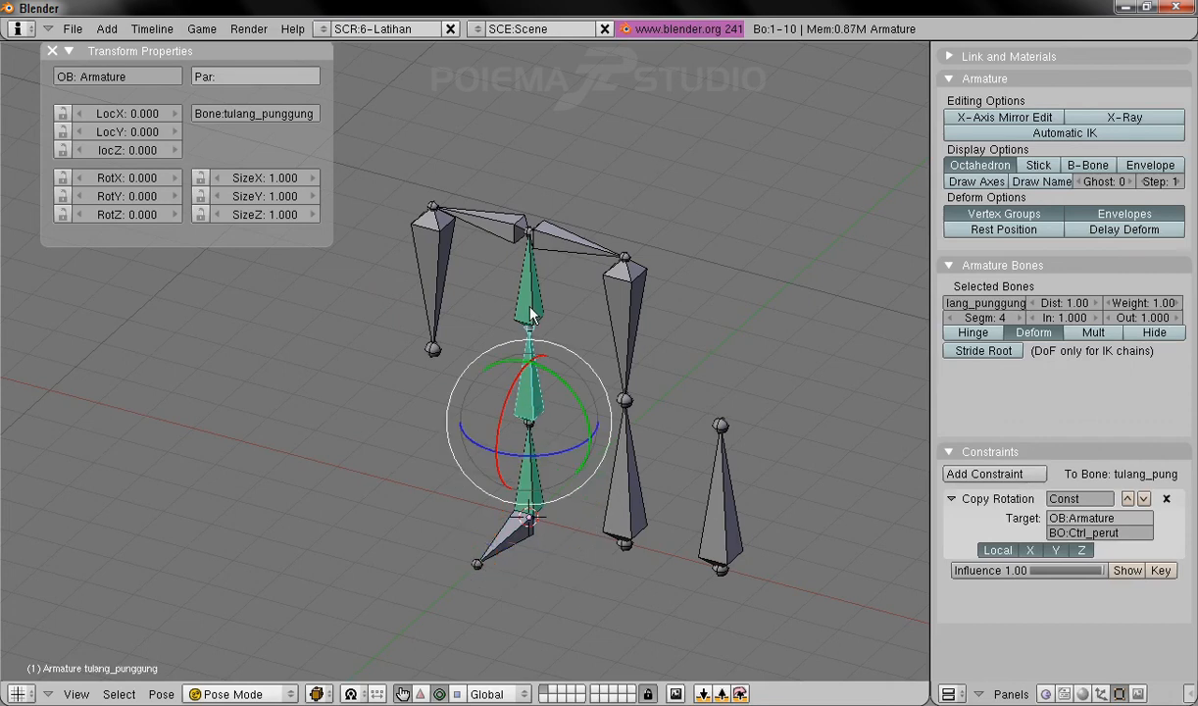
{"action": "right_click", "coordinate": [506, 292]}
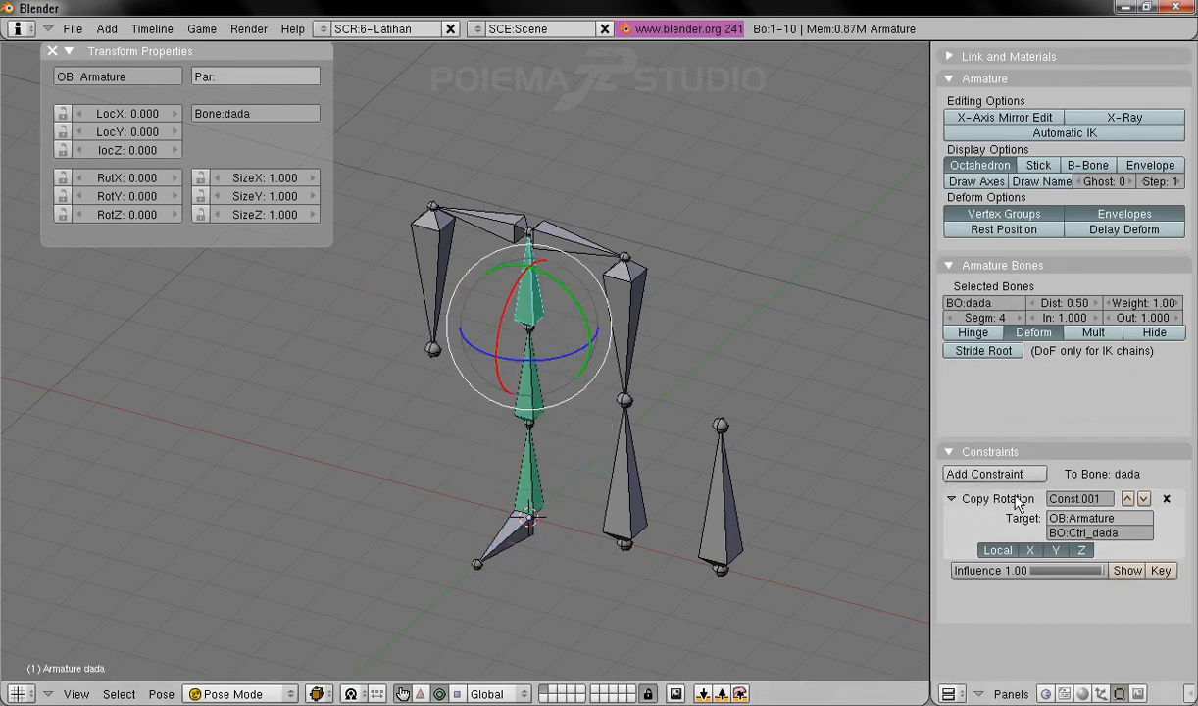
Step: Compare the Copy Rotation targets of perut, tulang_punggung and dada with the control bones Ctrl_perut and Ctrl_dada
{"action": "right_click", "coordinate": [537, 478]}
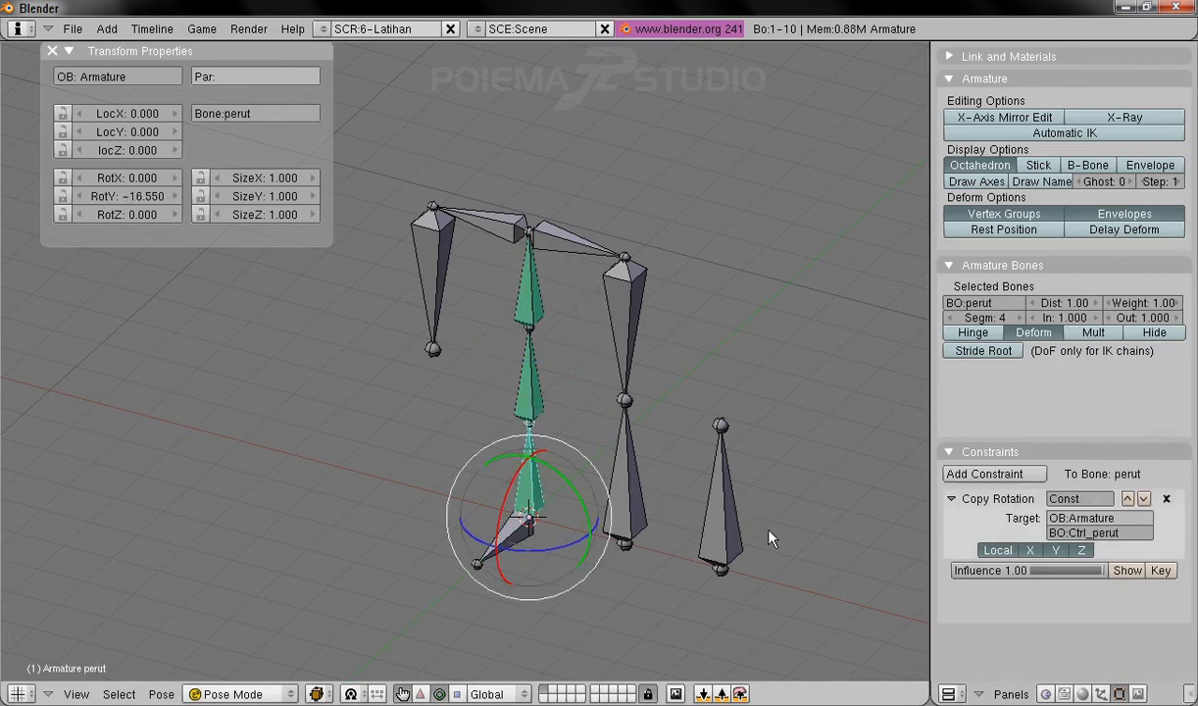
{"action": "right_click", "coordinate": [638, 503]}
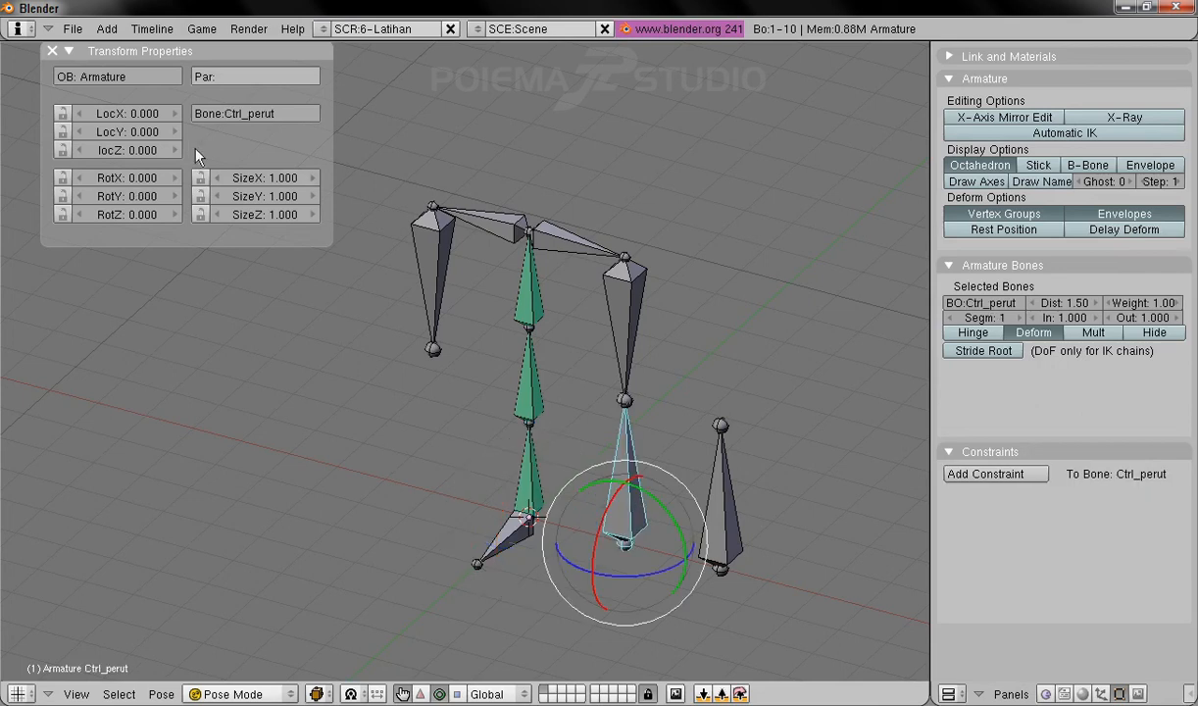
{"action": "right_click", "coordinate": [728, 485]}
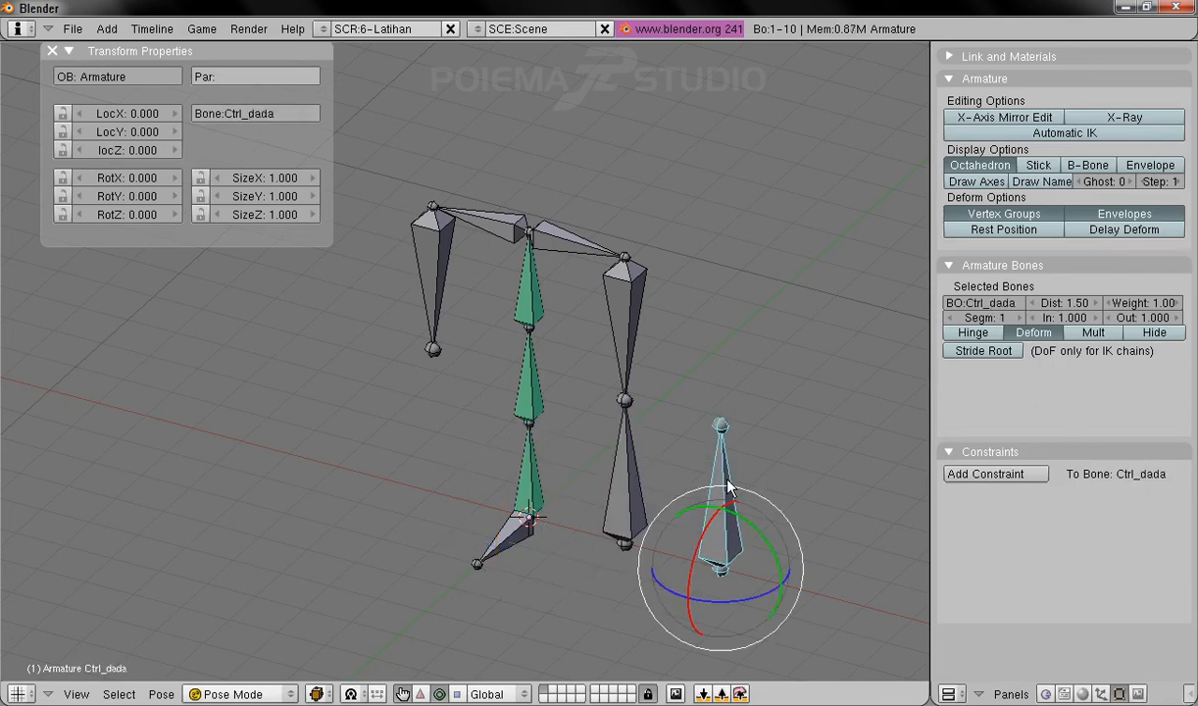
{"action": "right_click", "coordinate": [536, 480]}
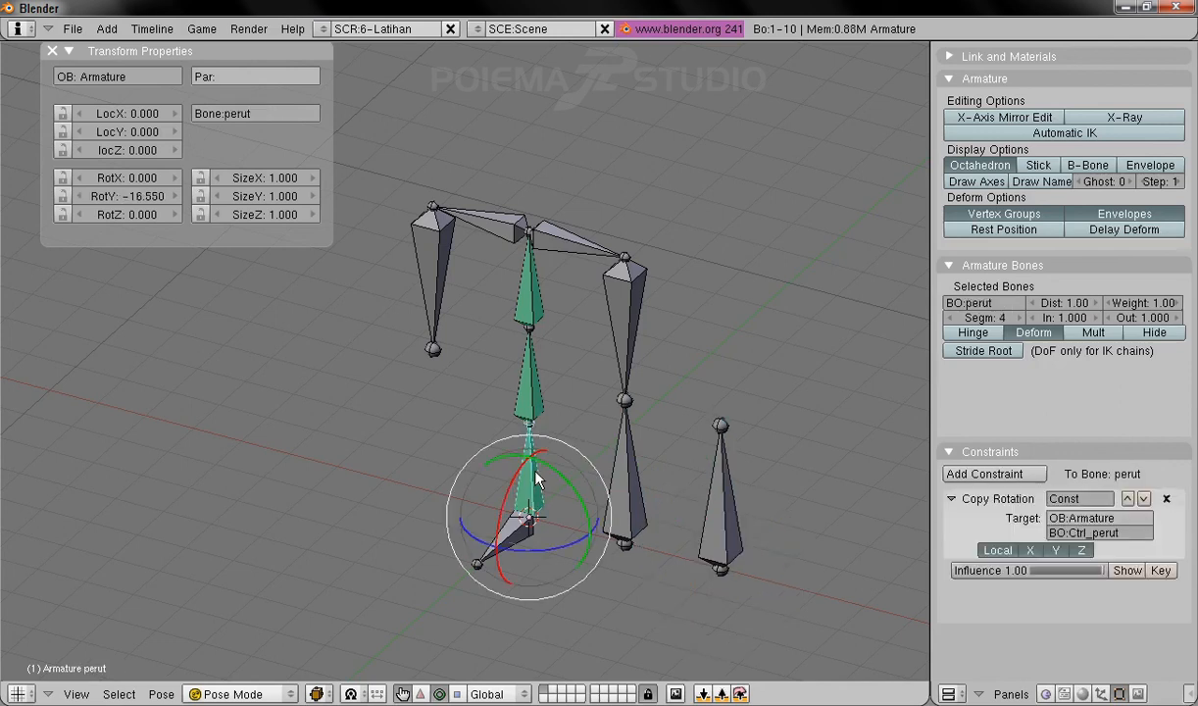
{"action": "right_click", "coordinate": [527, 408]}
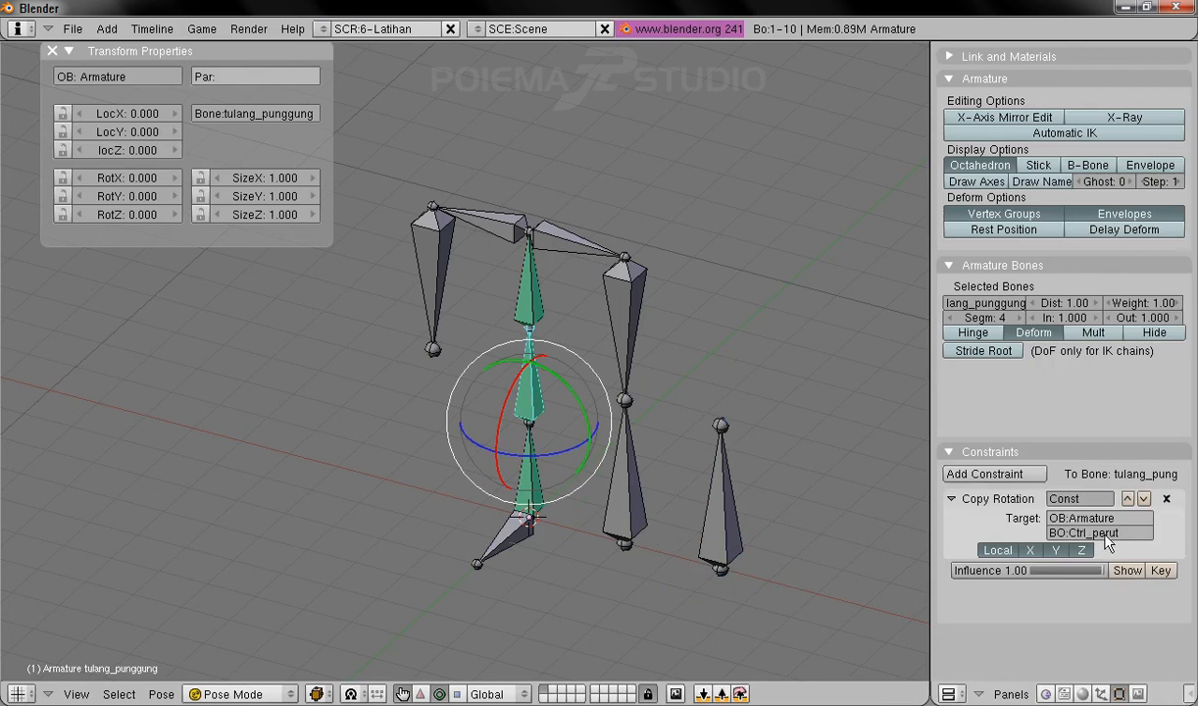
{"action": "right_click", "coordinate": [509, 280]}
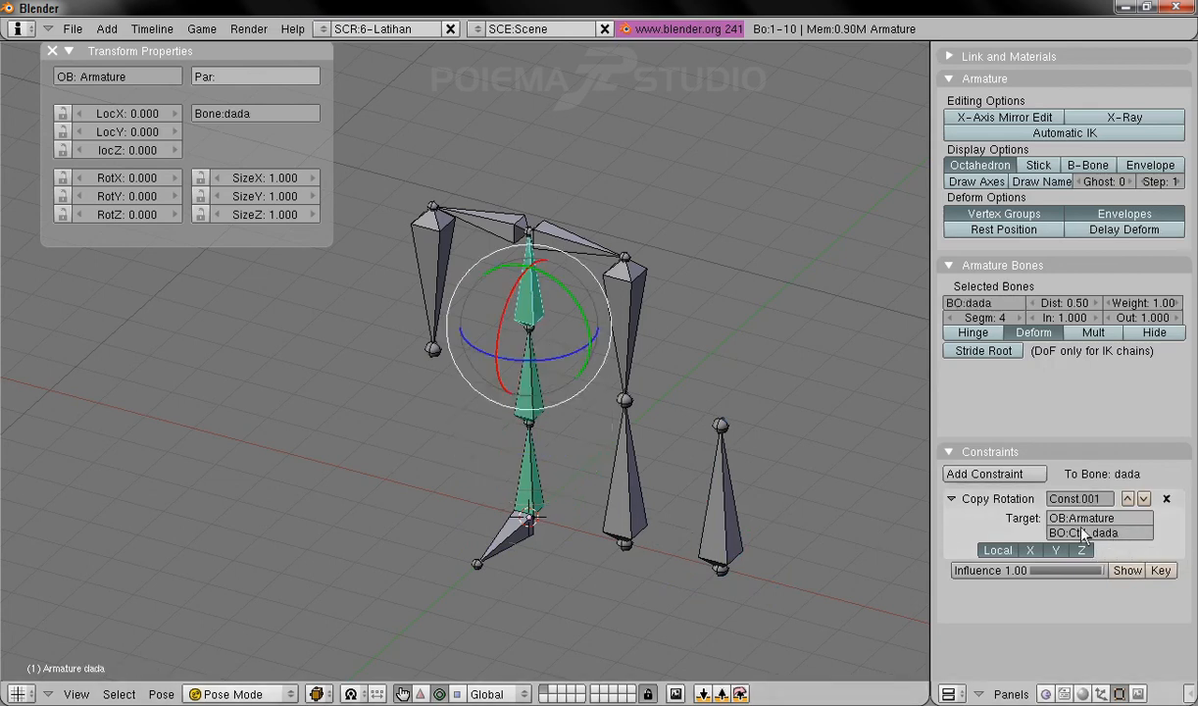
Step: In front view, bend the lower spine by rotating the control bone Ctrl_perut to about 32 degrees in Z
{"action": "left_click", "coordinate": [75, 691]}
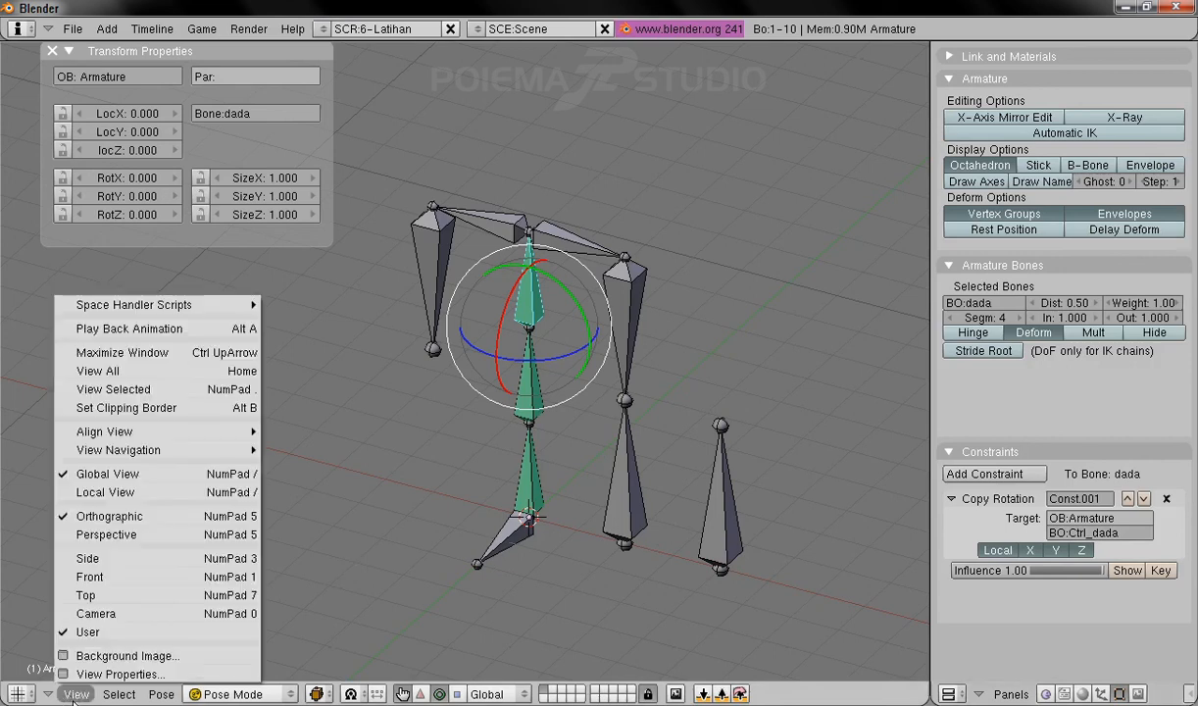
{"action": "left_click", "coordinate": [88, 578]}
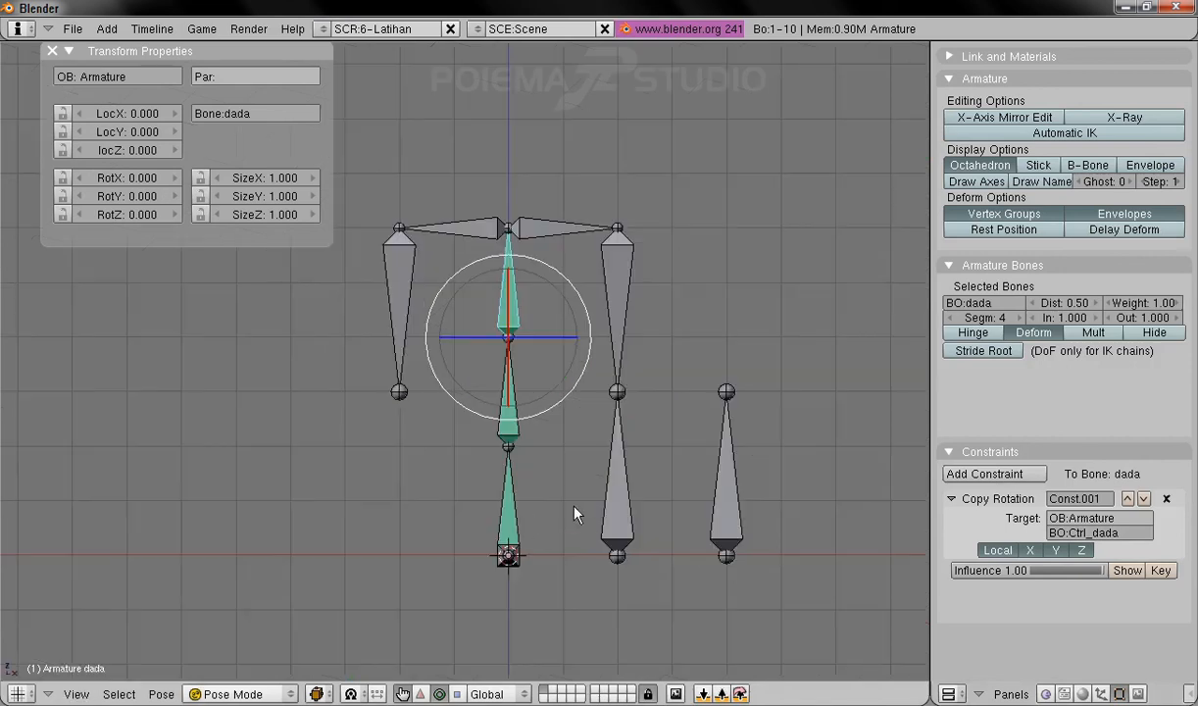
{"action": "right_click", "coordinate": [613, 495]}
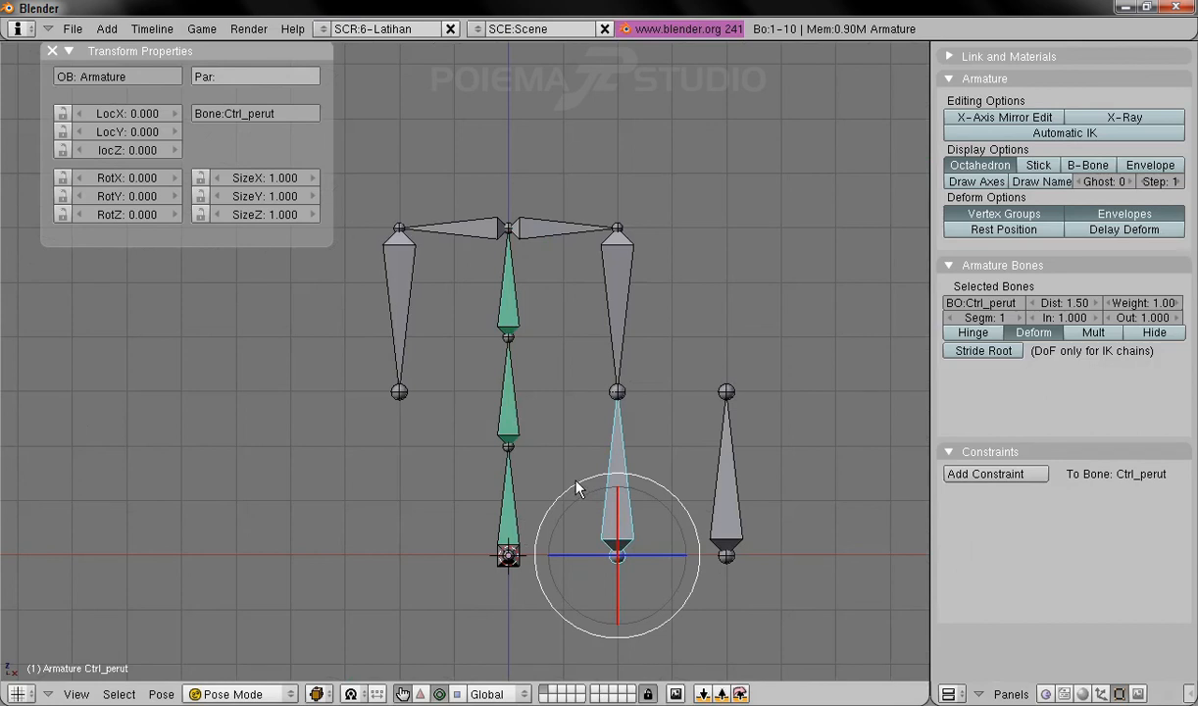
{"action": "key", "text": "r"}
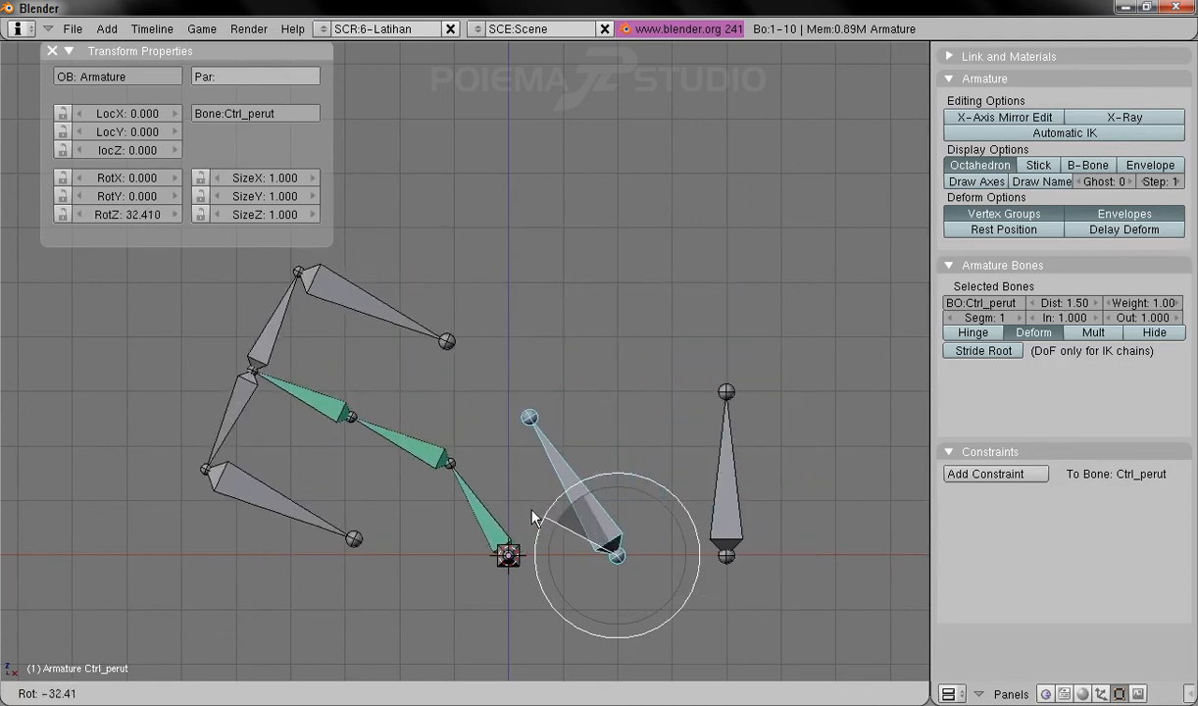
{"action": "left_click", "coordinate": [531, 517]}
Step: Bend the chest the opposite way by rotating the control bone Ctrl_dada to about -27.5 degrees in Z
{"action": "right_click", "coordinate": [742, 494]}
{"action": "key", "text": "r"}
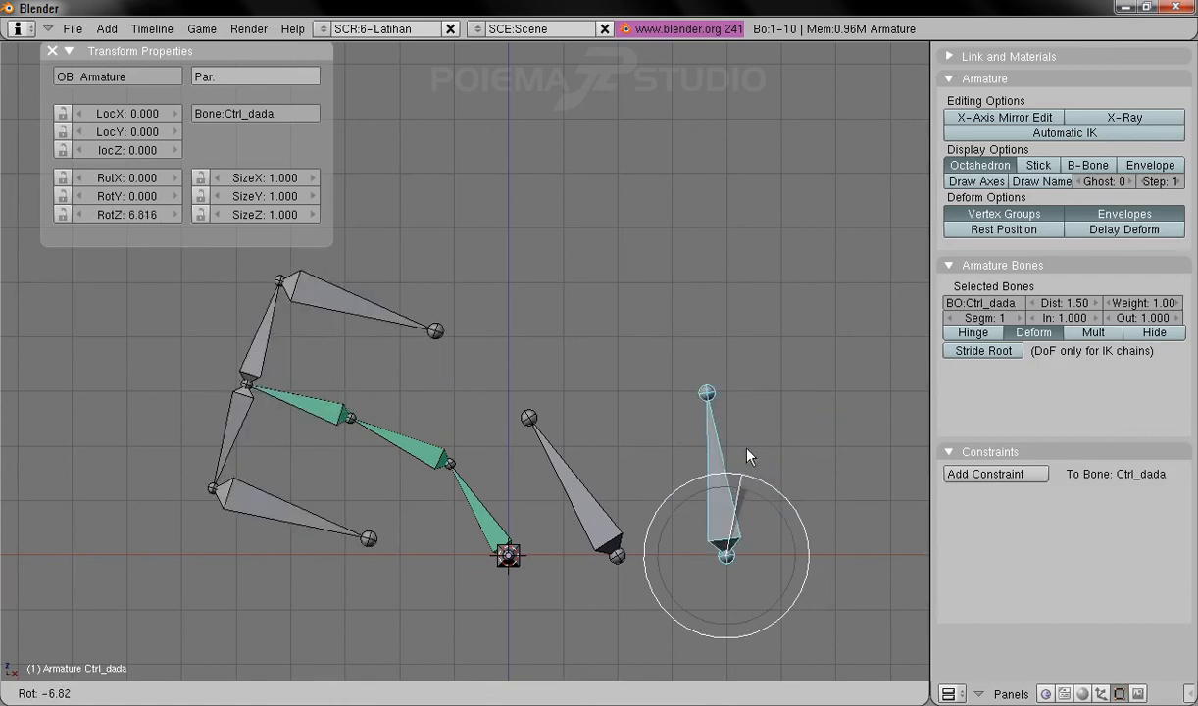
{"action": "left_click", "coordinate": [777, 513]}
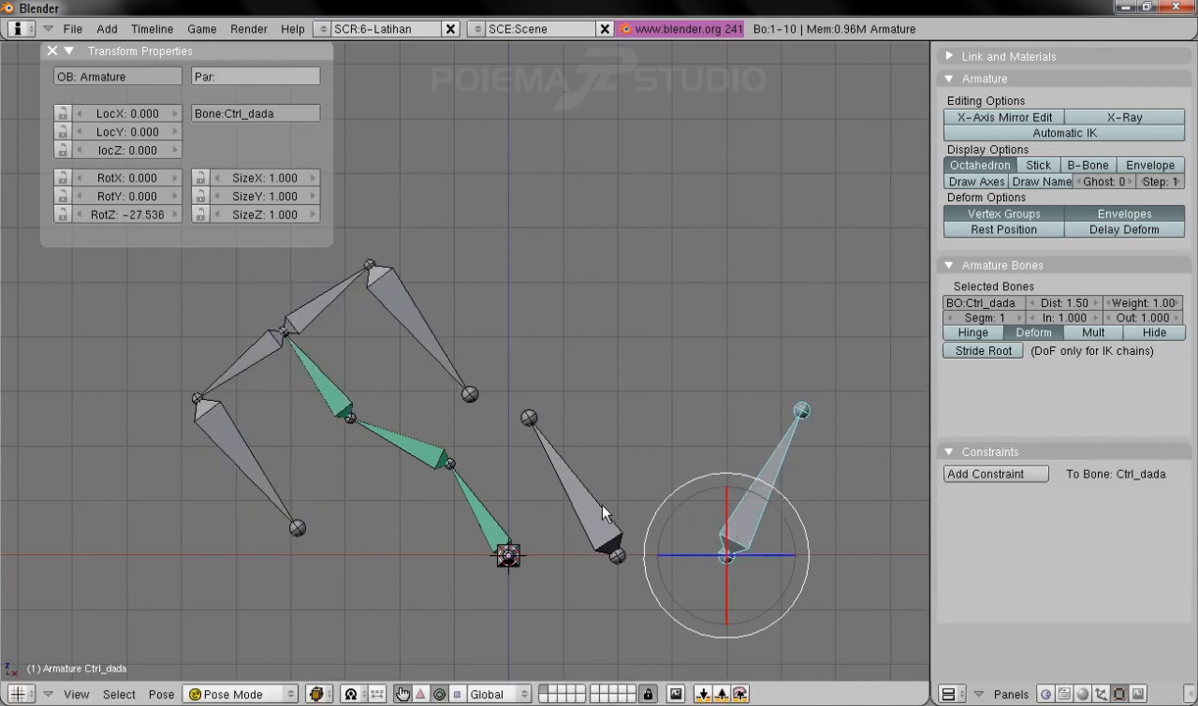
Step: Check the segment settings of perut, tulang_punggung and dada, and display the armature's bones as B-Bone
{"action": "right_click", "coordinate": [471, 512]}
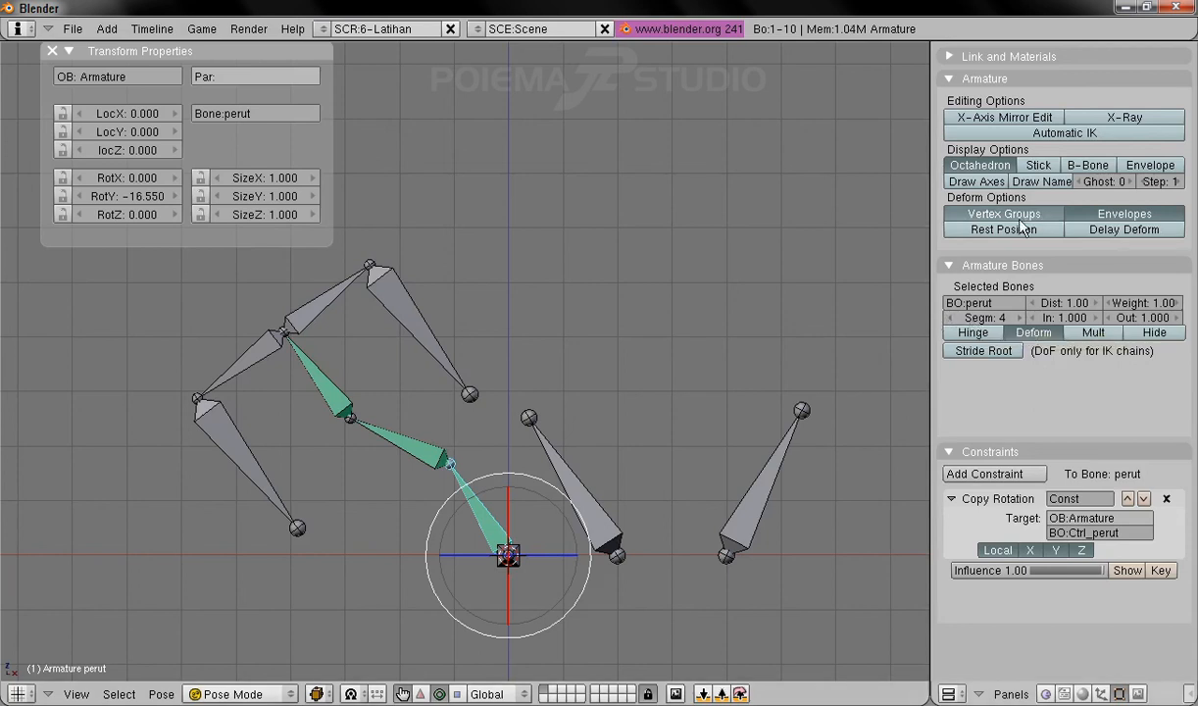
{"action": "right_click", "coordinate": [423, 447]}
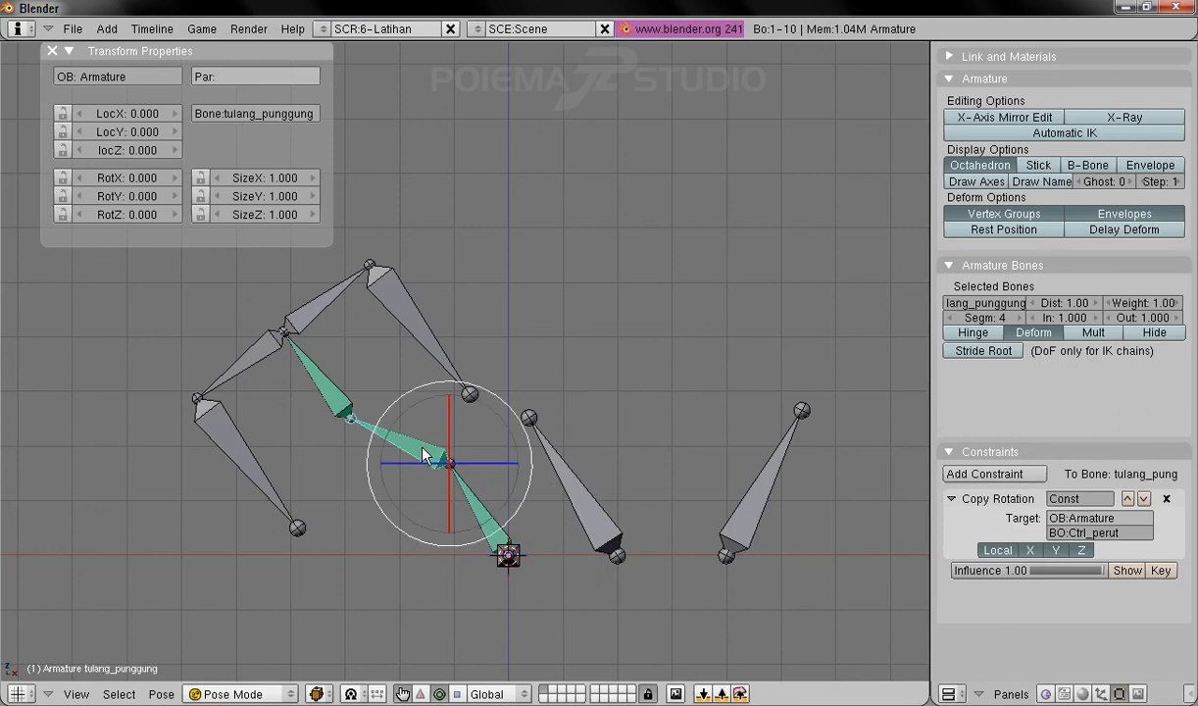
{"action": "right_click", "coordinate": [337, 385]}
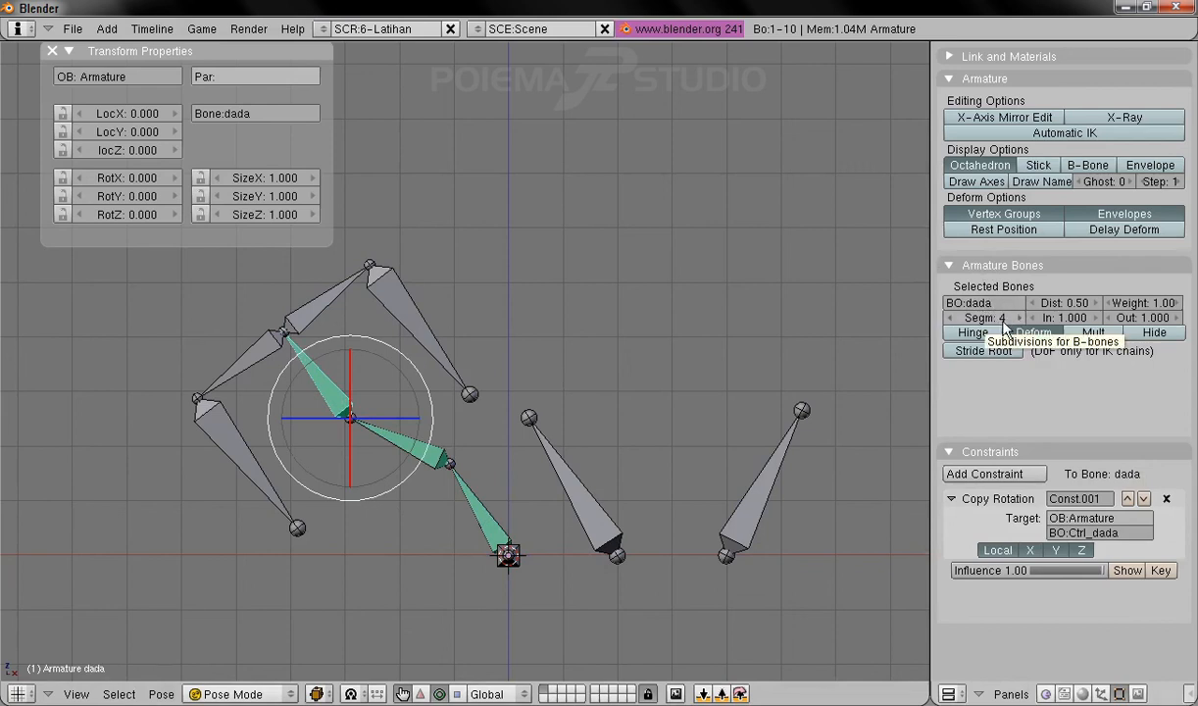
{"action": "right_click", "coordinate": [431, 441]}
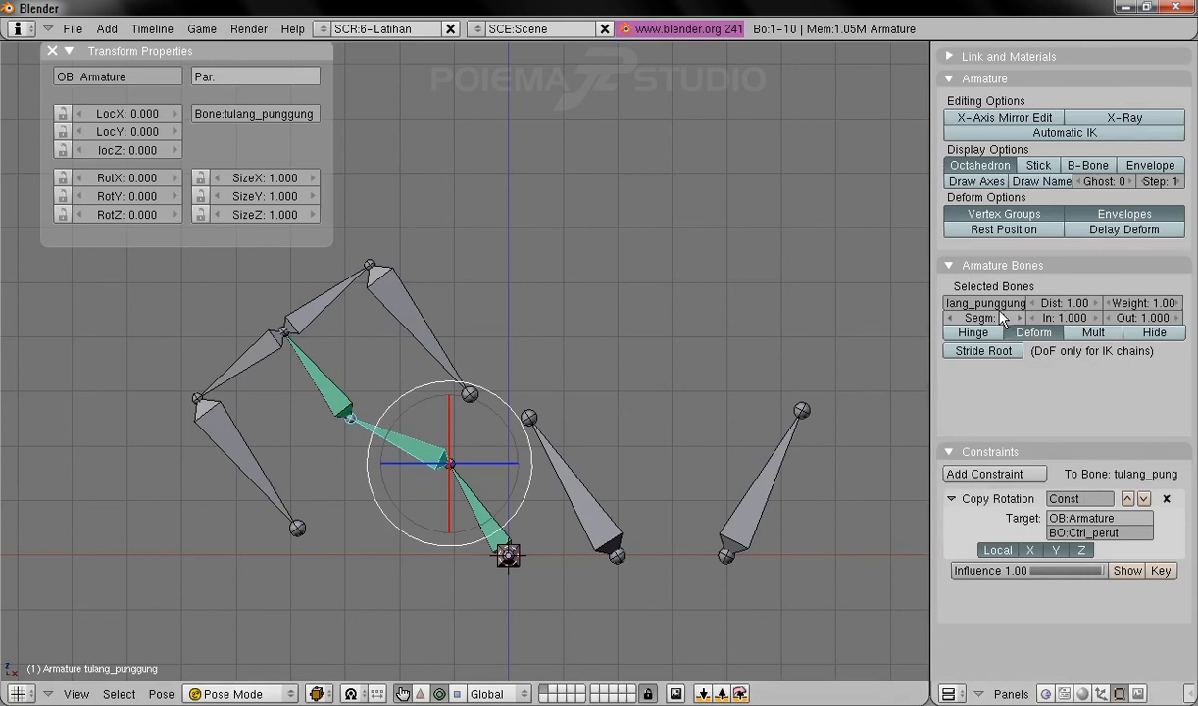
{"action": "right_click", "coordinate": [480, 509]}
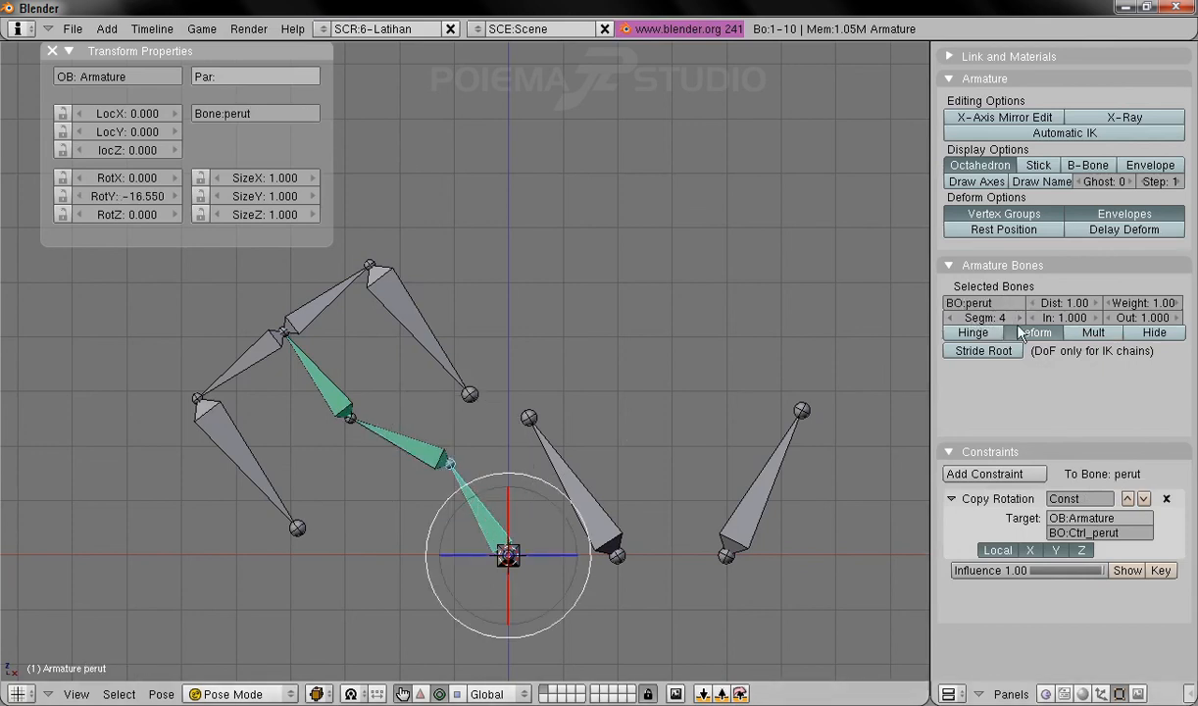
{"action": "left_click", "coordinate": [1088, 166]}
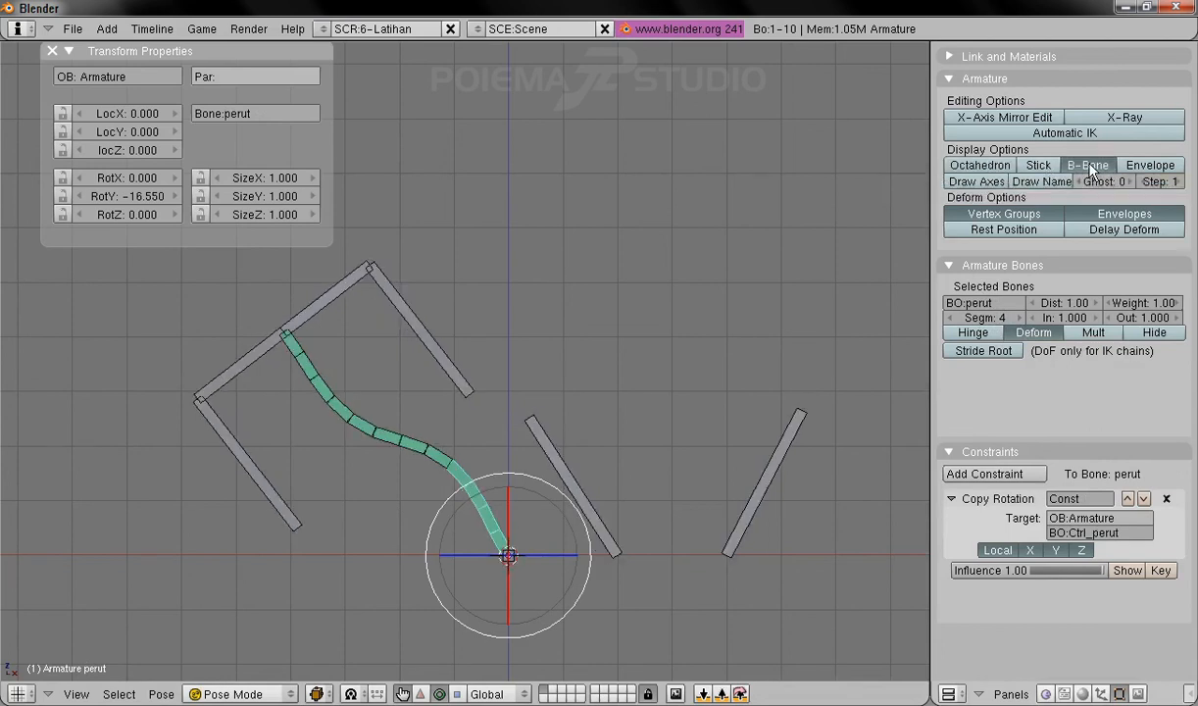
Step: Rotate Ctrl_perut to about -8 degrees in Z and swing Ctrl_dada over toward the spine
{"action": "right_click", "coordinate": [550, 463]}
{"action": "left_click_drag", "start_coordinate": [649, 485], "coordinate": [683, 530]}
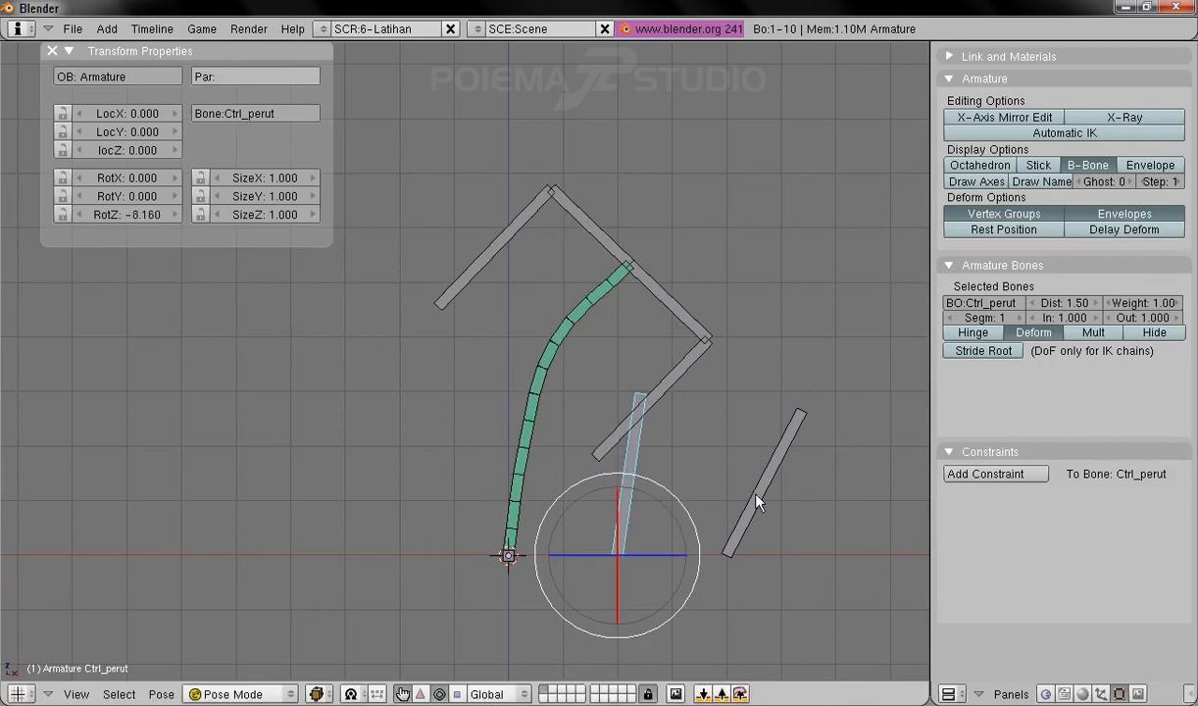
{"action": "right_click", "coordinate": [753, 502]}
{"action": "left_click_drag", "start_coordinate": [710, 485], "coordinate": [601, 480]}
Step: Curl the whole spine to one side with both control bones, rotating Ctrl_perut to about 26.7 degrees in Z
{"action": "right_click", "coordinate": [628, 490]}
{"action": "right_click", "coordinate": [690, 482]}
{"action": "left_click_drag", "start_coordinate": [674, 495], "coordinate": [635, 544]}
{"action": "right_click", "coordinate": [602, 520]}
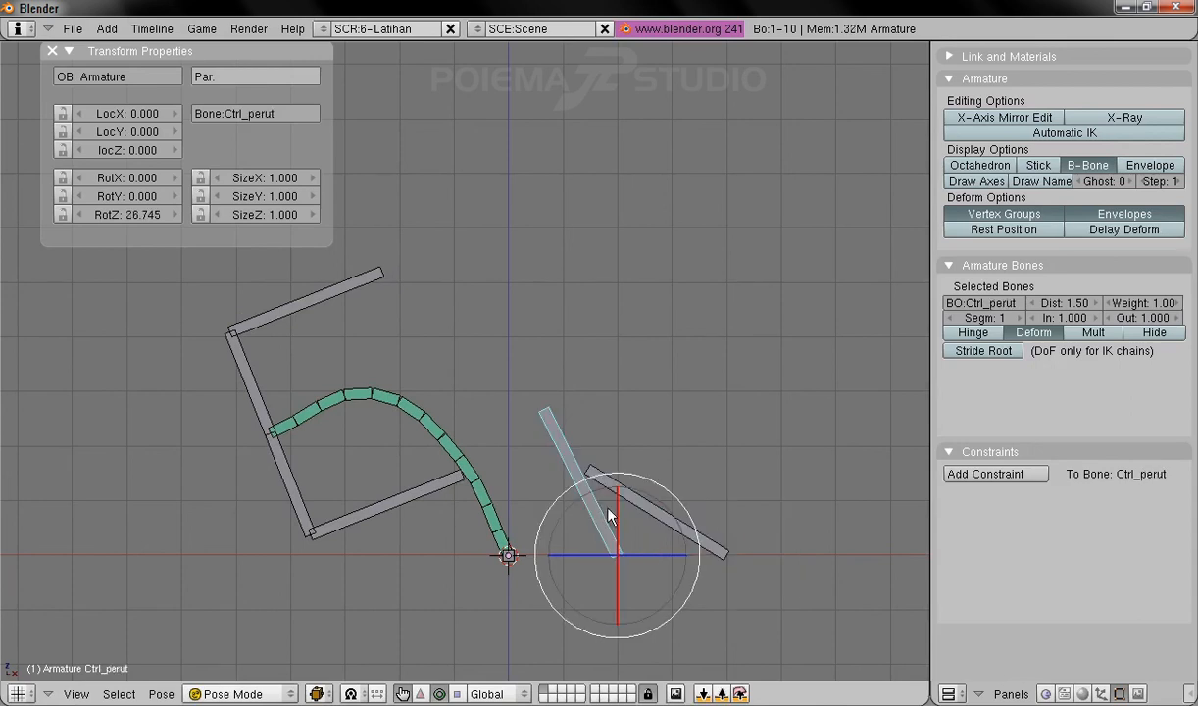
Step: Form an S-curve in the spine by rotating Ctrl_perut to about 34.7 degrees and Ctrl_dada to about -32.4 degrees in Z
{"action": "left_click_drag", "start_coordinate": [578, 493], "coordinate": [529, 549]}
{"action": "right_click", "coordinate": [635, 484]}
{"action": "right_click", "coordinate": [630, 517]}
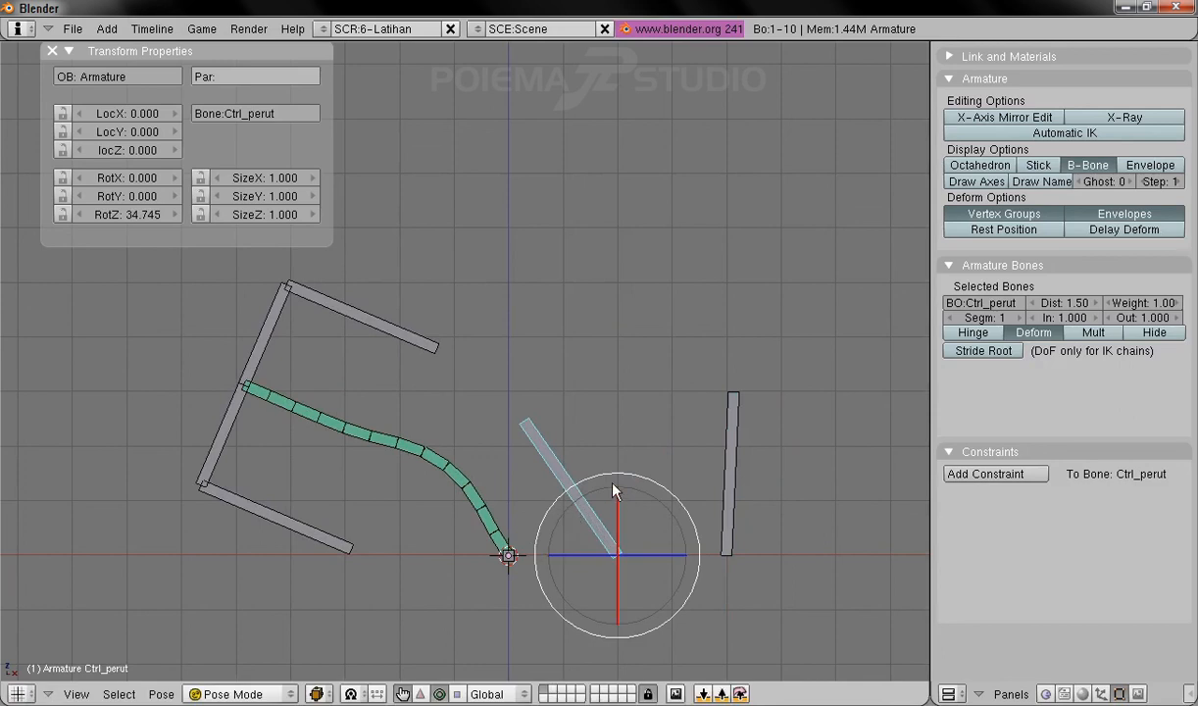
{"action": "right_click", "coordinate": [727, 461]}
{"action": "left_click_drag", "start_coordinate": [750, 470], "coordinate": [785, 517]}
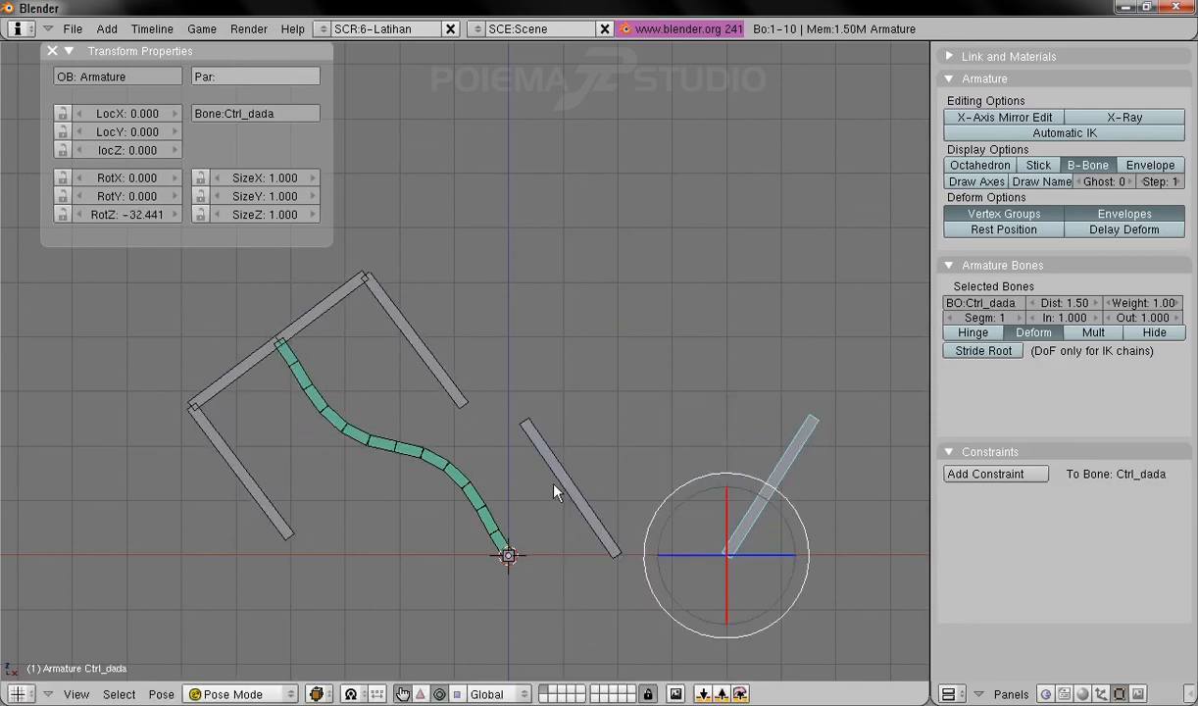
Step: Straighten the spine by rotating Ctrl_perut and Ctrl_dada back close to upright
{"action": "right_click", "coordinate": [565, 479]}
{"action": "left_click_drag", "start_coordinate": [644, 481], "coordinate": [698, 434]}
{"action": "right_click", "coordinate": [771, 495]}
Step: Raise the body armature by moving the hip bone pinggul about 0.42 units upward
{"action": "middle_click_drag", "start_coordinate": [698, 433], "coordinate": [487, 508]}
{"action": "right_click", "coordinate": [487, 506]}
{"action": "left_click", "coordinate": [422, 693]}
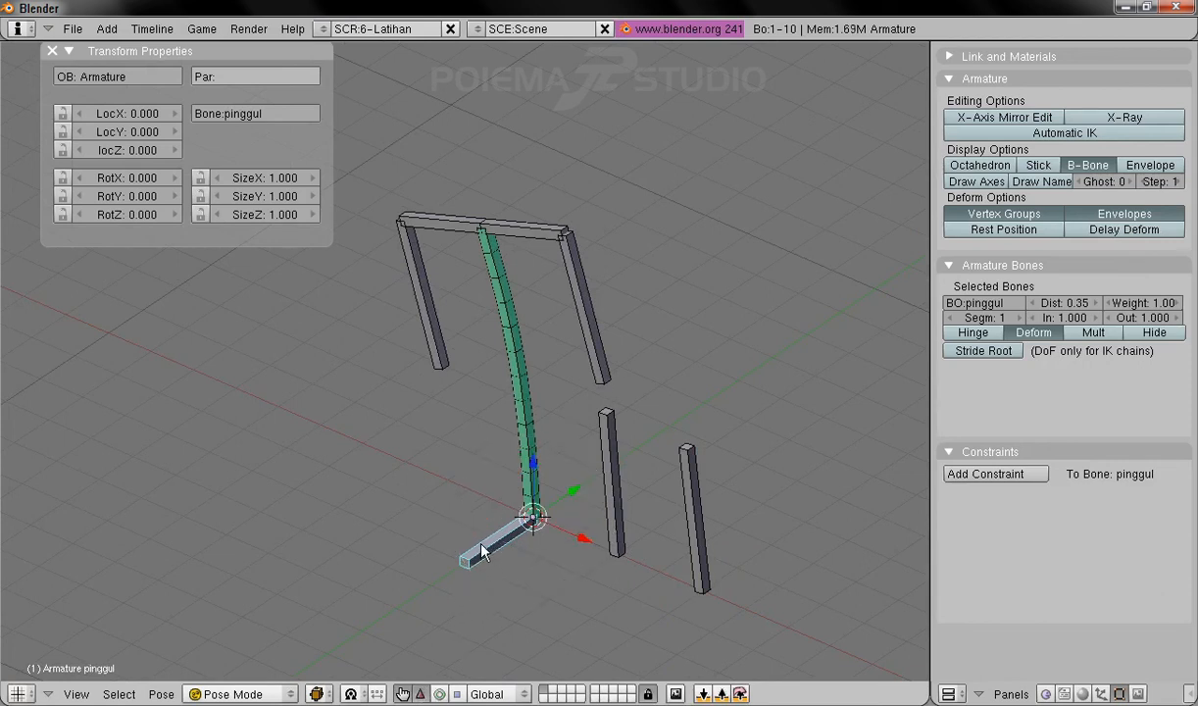
{"action": "mouse_move", "coordinate": [532, 463]}
{"action": "left_mouse_down"}
{"action": "mouse_move", "coordinate": [534, 318]}
{"action": "mouse_move", "coordinate": [529, 402]}
{"action": "mouse_move", "coordinate": [544, 461]}
{"action": "left_mouse_up"}
Step: Arch the spine along its depth direction by rotating Ctrl_perut to about -39.6 degrees in X and tilting Ctrl_dada alongside it
{"action": "right_click", "coordinate": [611, 480]}
{"action": "left_click", "coordinate": [439, 693]}
{"action": "left_click_drag", "start_coordinate": [585, 546], "coordinate": [706, 497]}
{"action": "right_click", "coordinate": [693, 492]}
{"action": "middle_click_drag", "start_coordinate": [706, 497], "coordinate": [725, 405]}
Step: Try moving the hip bone pinggul to test how the bent spine and arms follow it
{"action": "right_click", "coordinate": [495, 532]}
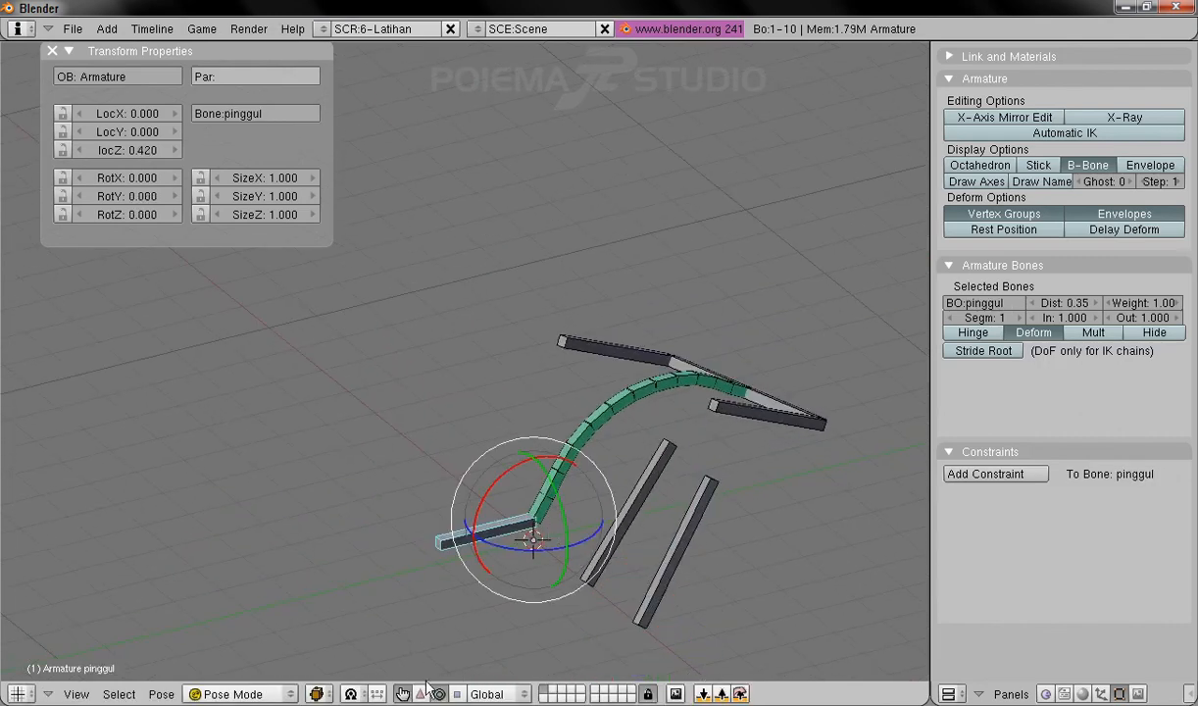
{"action": "key", "text": "ctrl+alt+g"}
{"action": "mouse_move", "coordinate": [592, 508]}
{"action": "left_mouse_down"}
{"action": "mouse_move", "coordinate": [529, 519]}
{"action": "mouse_move", "coordinate": [603, 485]}
{"action": "mouse_move", "coordinate": [515, 541]}
{"action": "mouse_move", "coordinate": [529, 537]}
{"action": "mouse_move", "coordinate": [455, 555]}
{"action": "mouse_move", "coordinate": [644, 508]}
{"action": "mouse_move", "coordinate": [490, 508]}
{"action": "mouse_move", "coordinate": [558, 496]}
{"action": "mouse_move", "coordinate": [585, 527]}
{"action": "left_mouse_up"}
{"action": "middle_click_drag", "start_coordinate": [439, 552], "coordinate": [497, 564]}
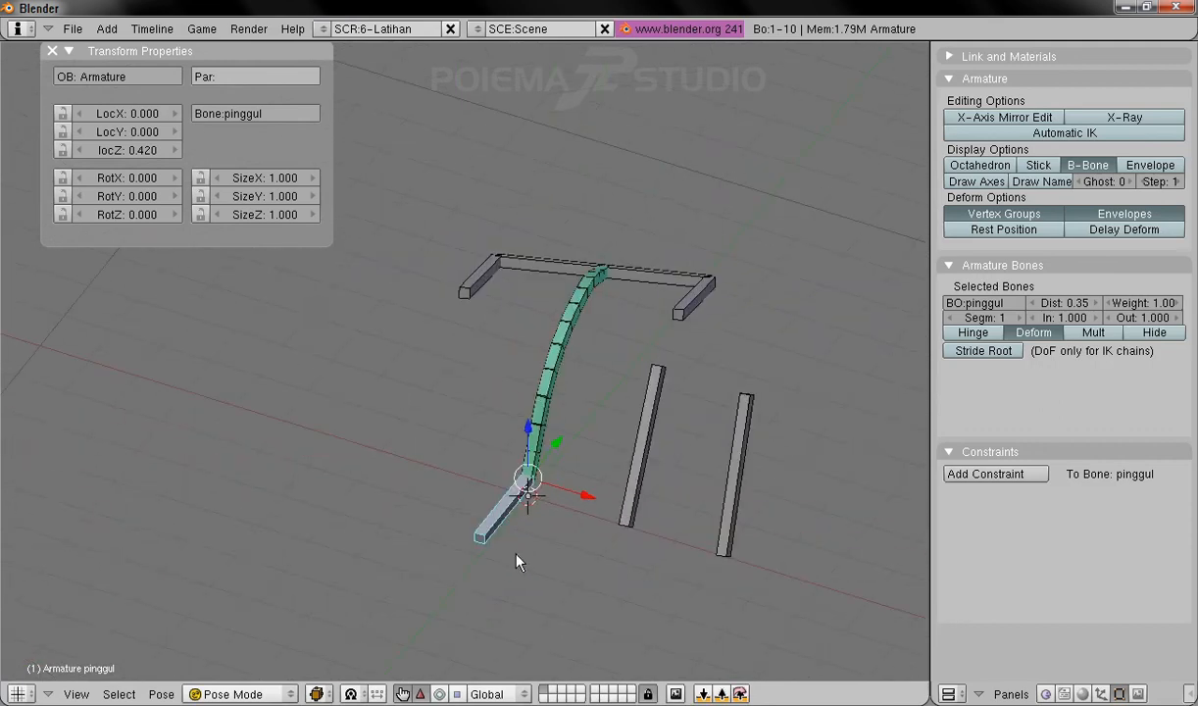
{"action": "middle_click_drag", "start_coordinate": [687, 466], "coordinate": [813, 408]}
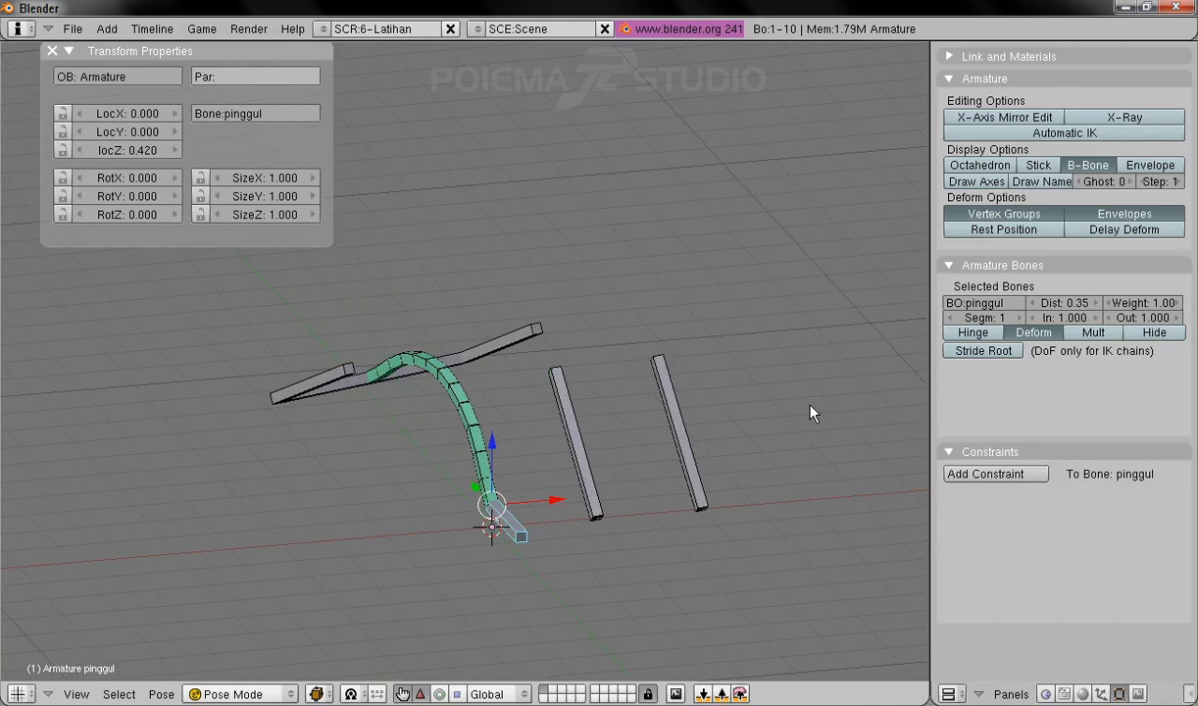
{"action": "middle_click_drag", "start_coordinate": [404, 471], "coordinate": [380, 513]}
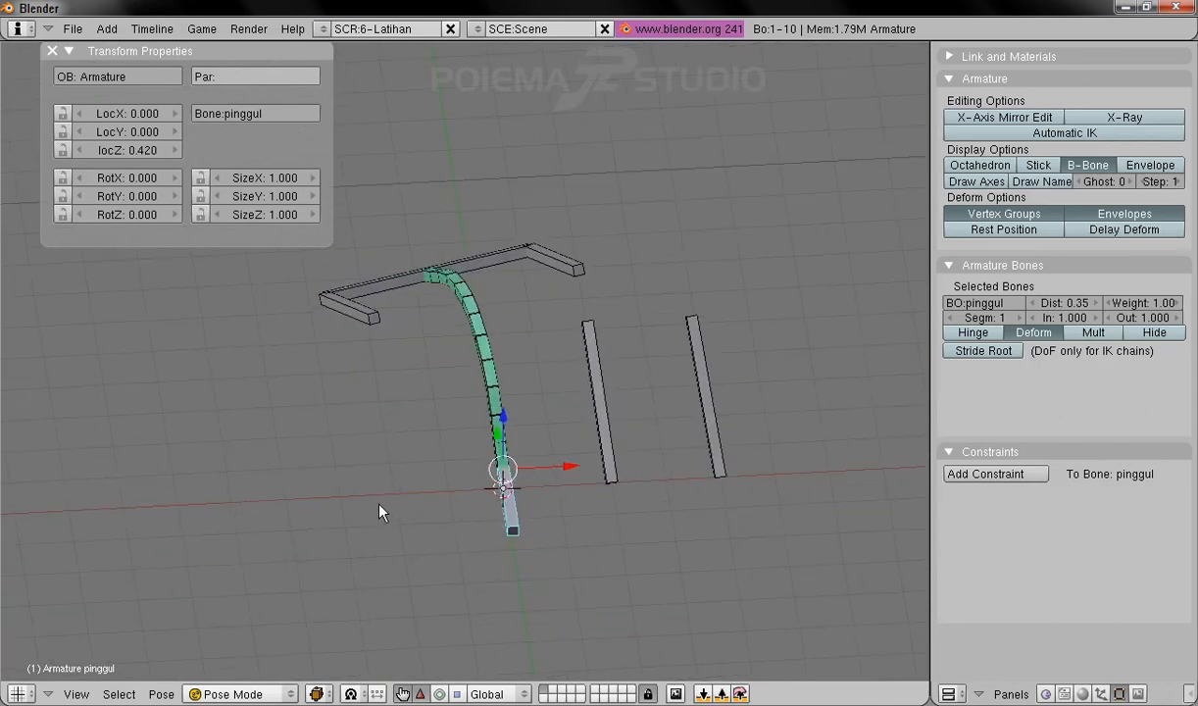
Step: Repose the spine by rotating Ctrl_perut to a new angle and Ctrl_dada to about -35 degrees in X and 25 degrees in Z
{"action": "right_click", "coordinate": [602, 447]}
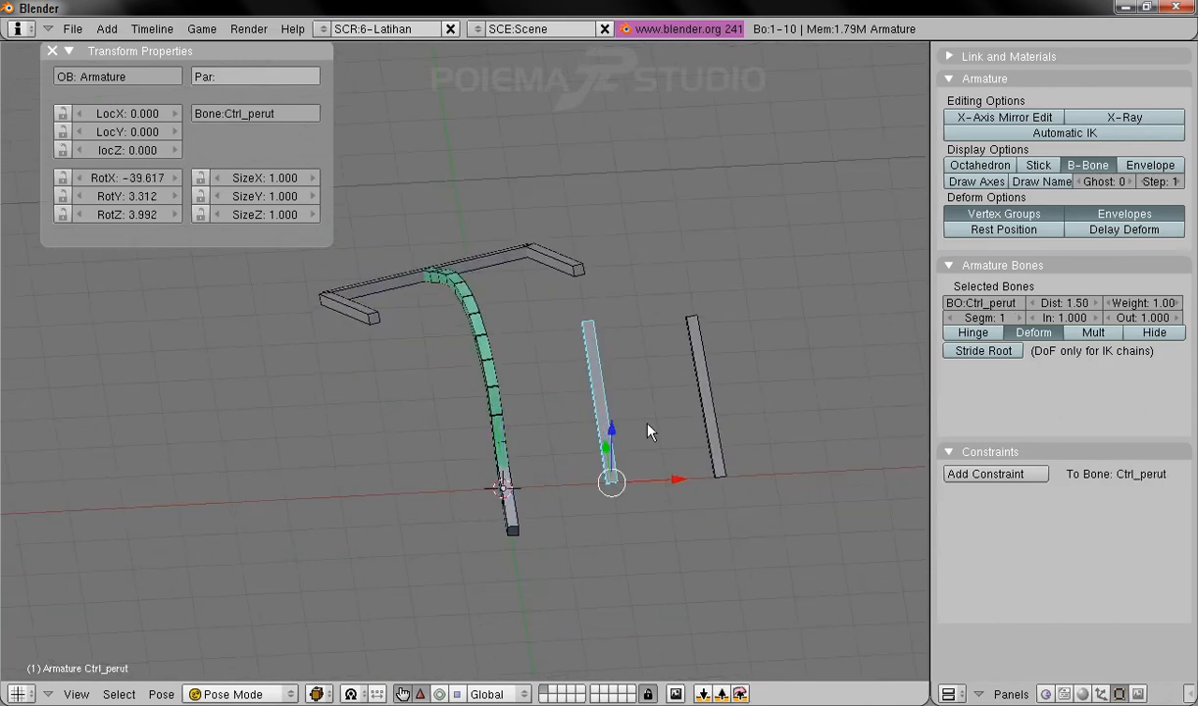
{"action": "middle_click_drag", "start_coordinate": [484, 480], "coordinate": [605, 425]}
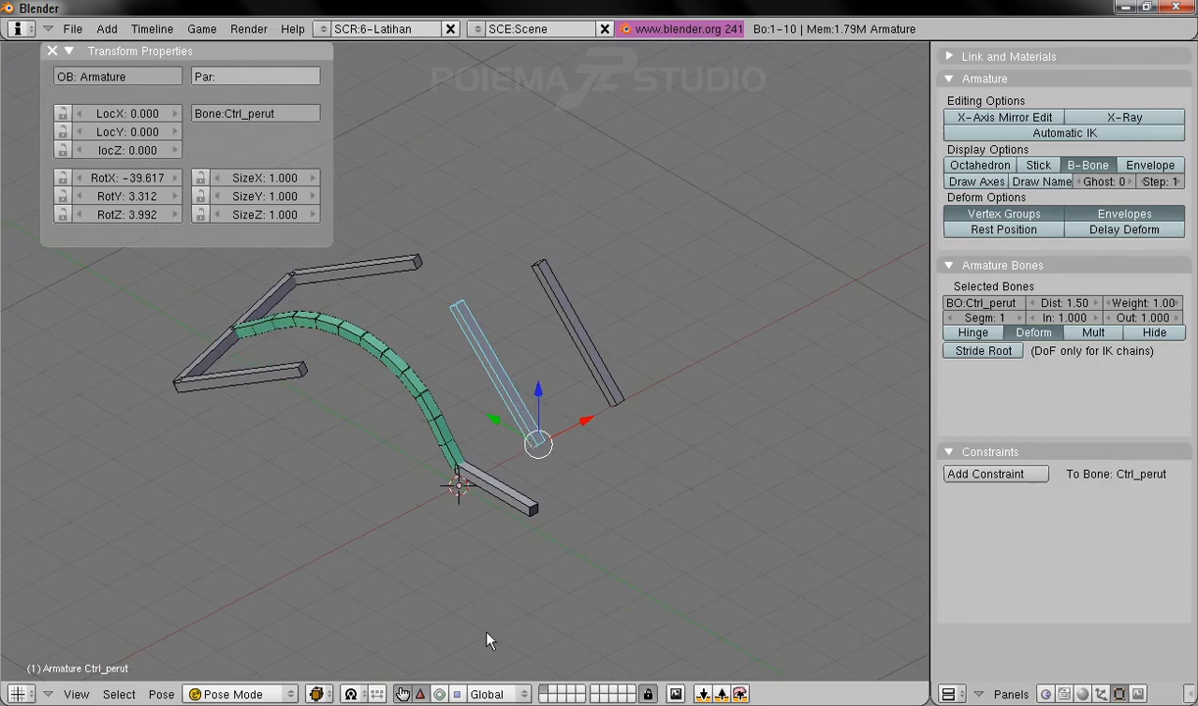
{"action": "left_click", "coordinate": [438, 694]}
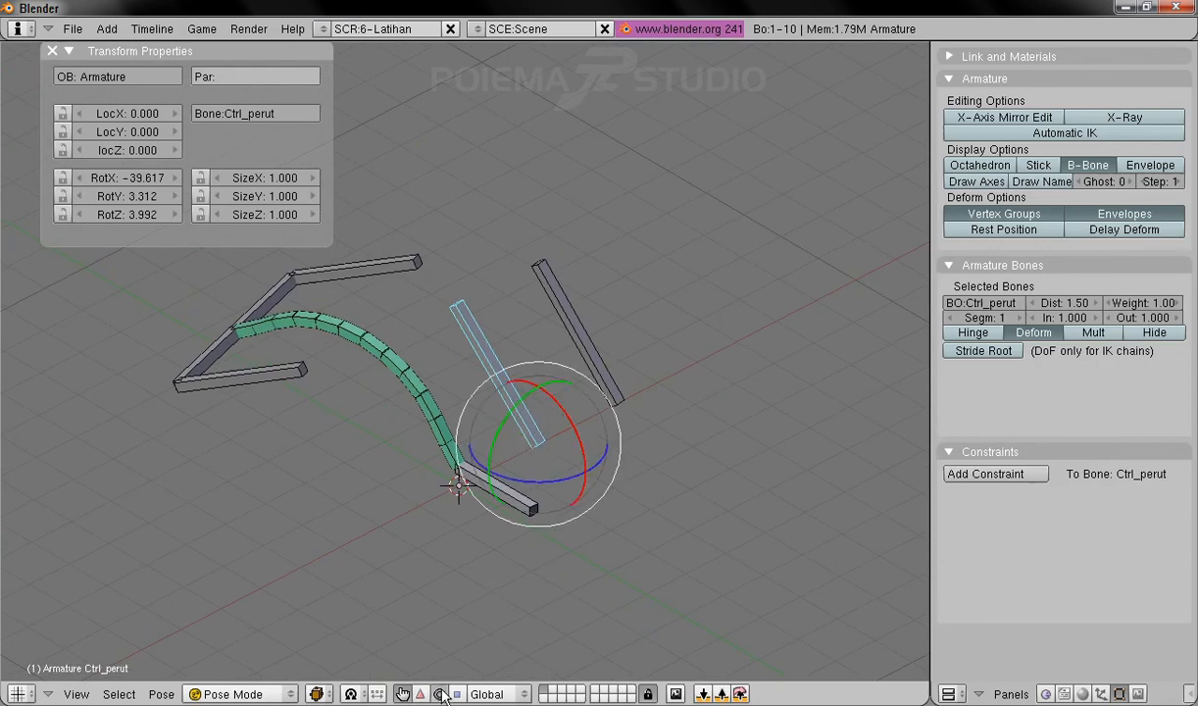
{"action": "middle_click_drag", "start_coordinate": [359, 369], "coordinate": [317, 443]}
{"action": "middle_click_drag", "start_coordinate": [450, 336], "coordinate": [511, 487], "text": "shift"}
{"action": "left_click_drag", "start_coordinate": [660, 488], "coordinate": [684, 460]}
{"action": "right_click", "coordinate": [703, 422]}
{"action": "middle_click_drag", "start_coordinate": [403, 441], "coordinate": [657, 434]}
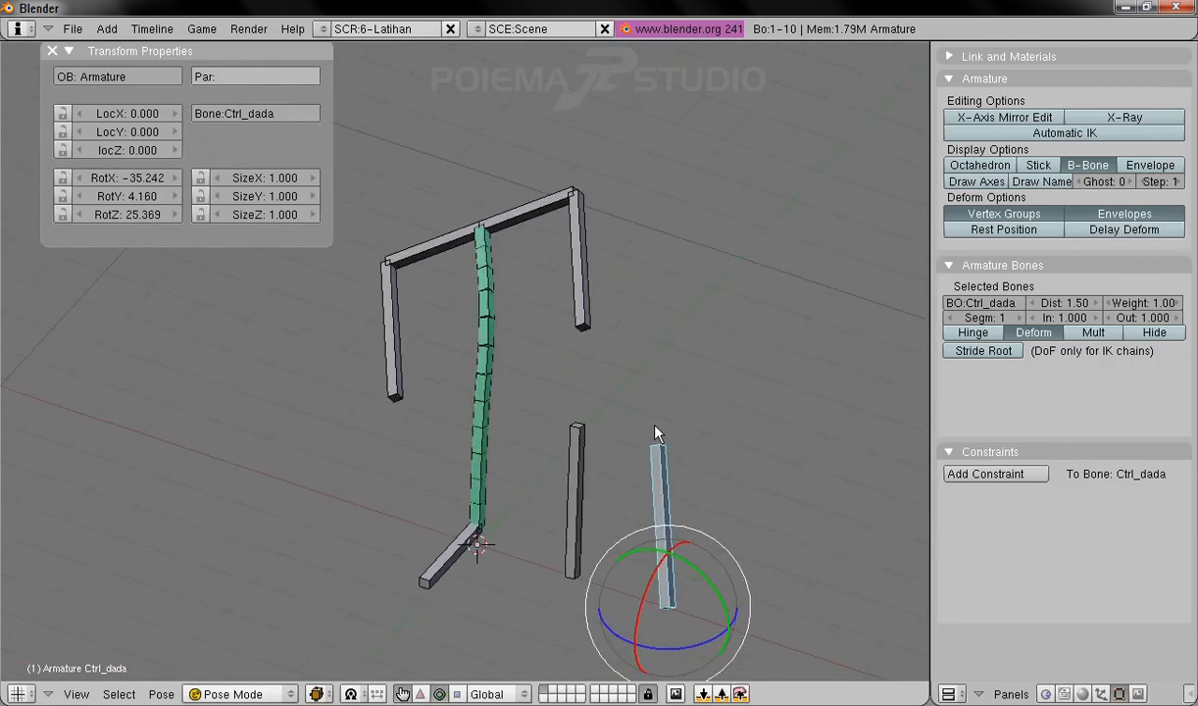